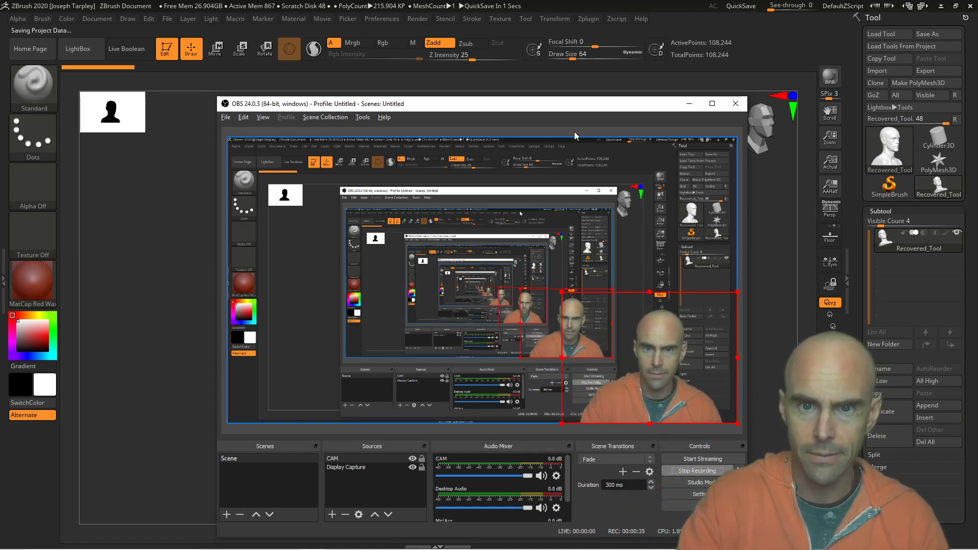
Minimize the OBS recording window to uncover the head bust in ZBrush.
left_click_drag(590, 103, 525, 164)
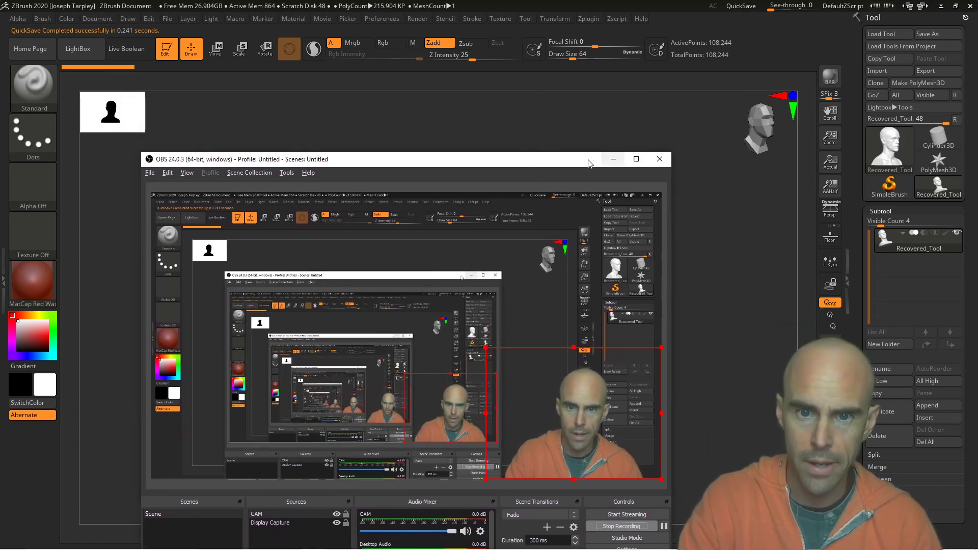
left_click_drag(590, 161, 619, 98)
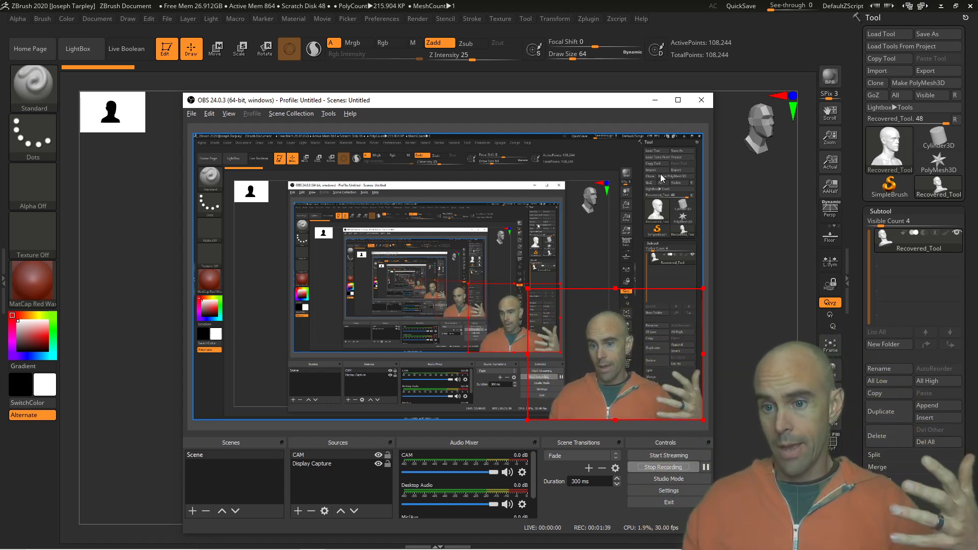
mouse_move(527, 101)
left_mouse_down()
mouse_move(671, 135)
mouse_move(583, 105)
mouse_move(511, 100)
left_mouse_up()
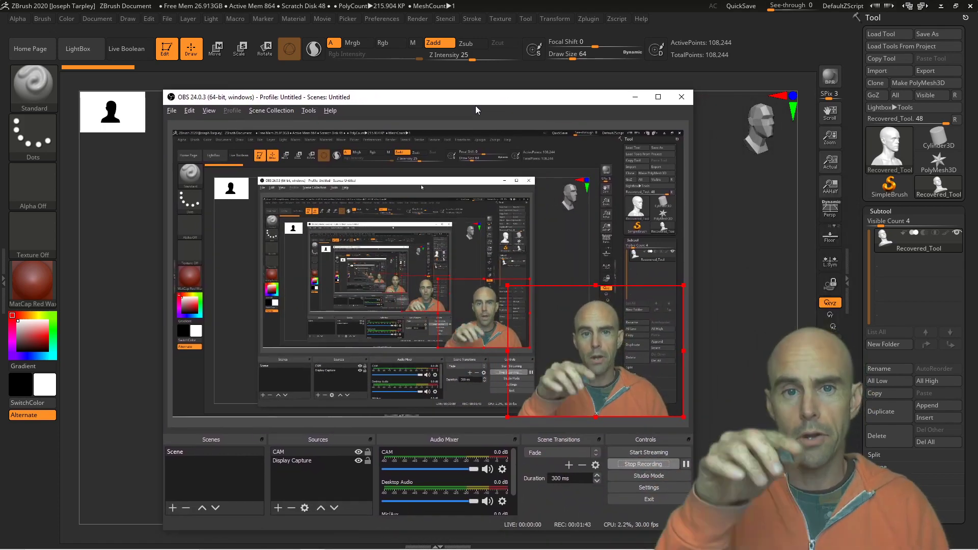
left_click_drag(595, 109, 625, 117)
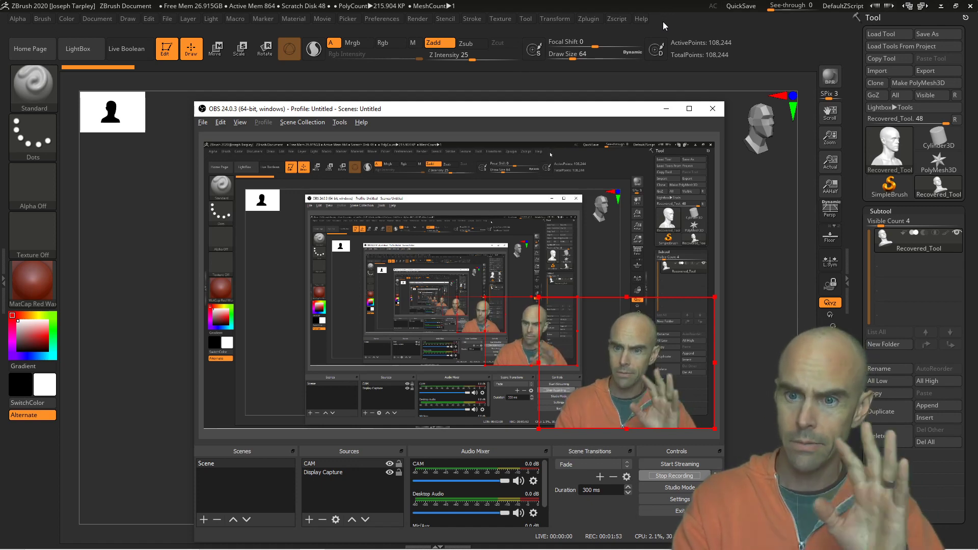
left_click(665, 8)
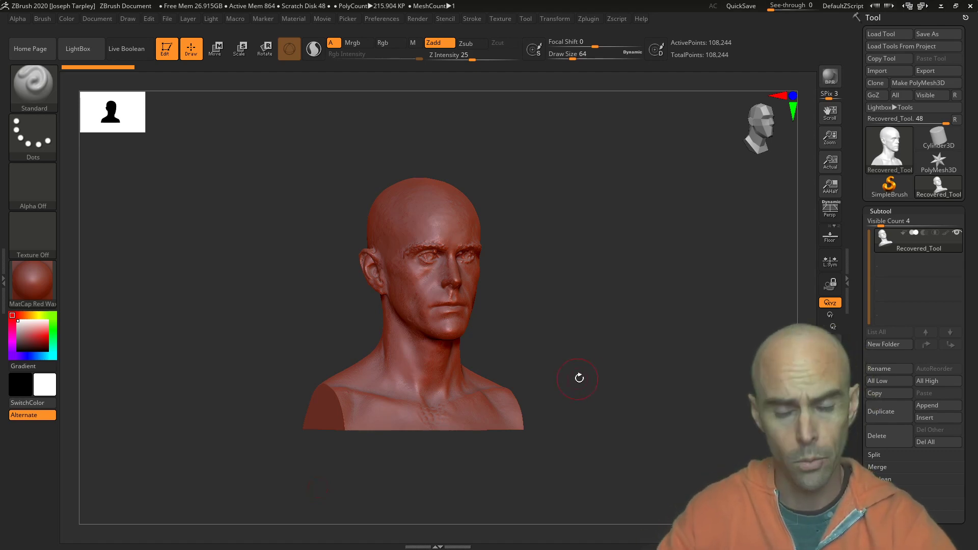
Examine the head bust's proportions from the front, three-quarter and profile views.
left_click_drag(617, 350, 598, 347)
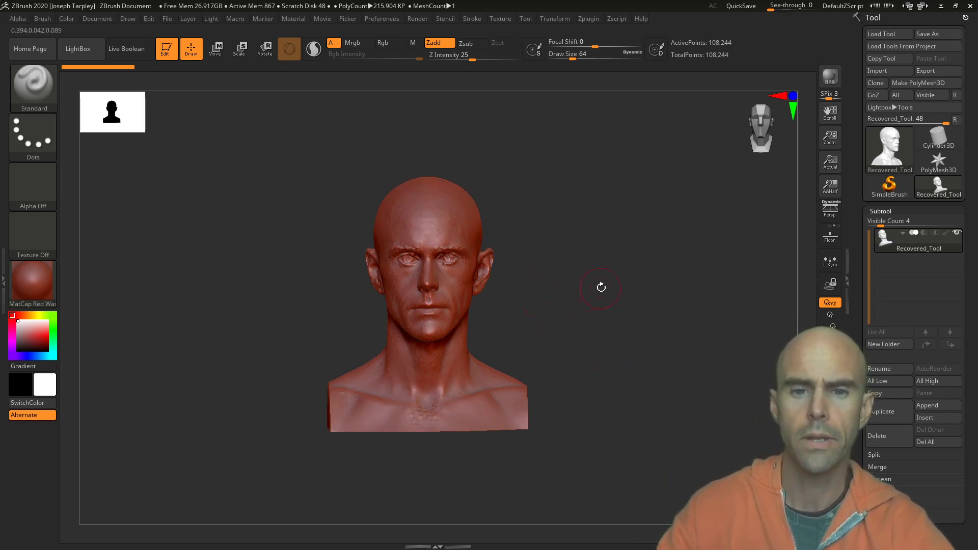
mouse_move(601, 288)
left_mouse_down("alt")
mouse_move(622, 262)
mouse_move(647, 287)
left_mouse_up("alt")
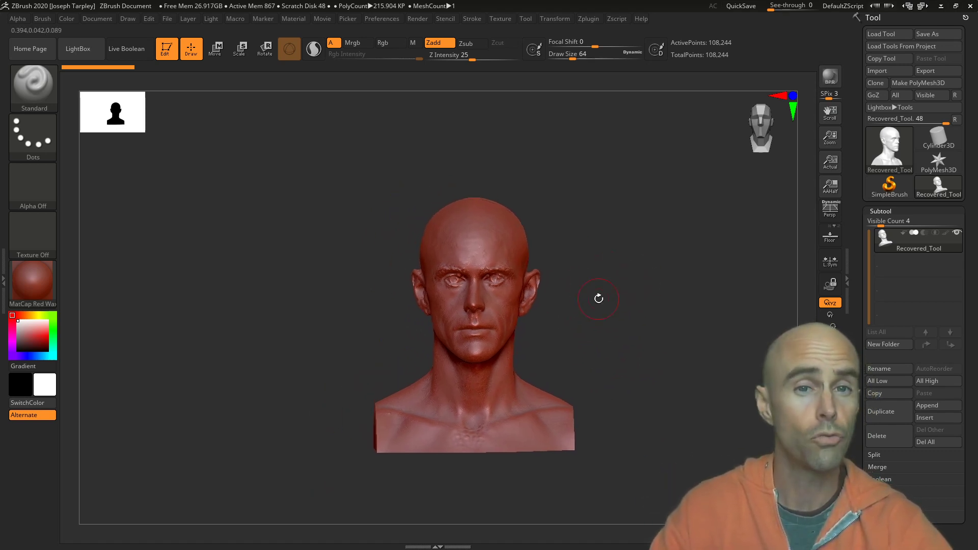
mouse_move(568, 302)
left_mouse_down()
mouse_move(655, 283)
mouse_move(609, 286)
mouse_move(582, 315)
mouse_move(671, 306)
mouse_move(655, 326)
left_mouse_up()
mouse_move(583, 286)
left_mouse_down()
mouse_move(710, 286)
mouse_move(679, 276)
mouse_move(698, 275)
mouse_move(680, 297)
mouse_move(611, 305)
mouse_move(653, 301)
mouse_move(630, 312)
mouse_move(569, 311)
mouse_move(611, 279)
mouse_move(655, 277)
mouse_move(535, 301)
left_mouse_up()
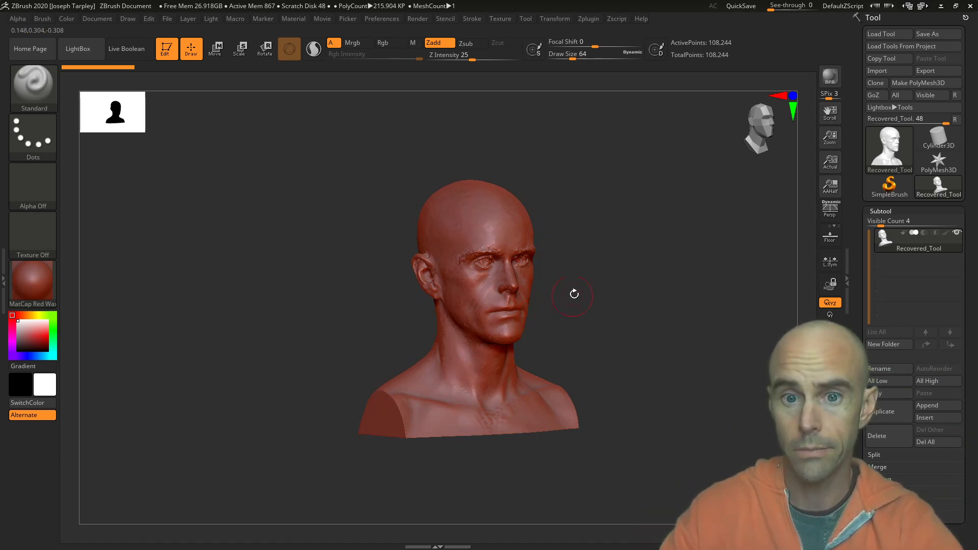
mouse_move(574, 293)
left_mouse_down()
mouse_move(610, 288)
mouse_move(598, 311)
mouse_move(571, 318)
left_mouse_up()
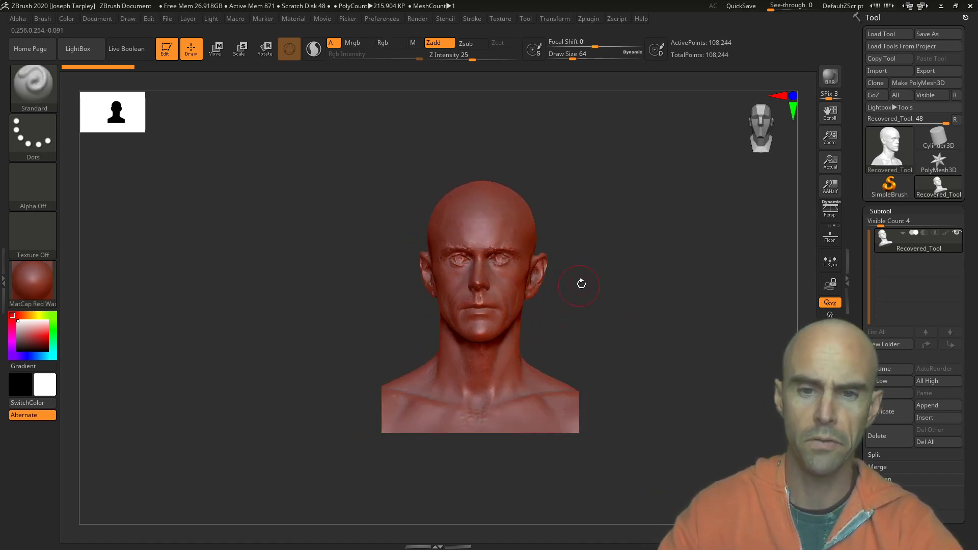
mouse_move(581, 284)
left_mouse_down()
mouse_move(604, 290)
mouse_move(548, 296)
left_mouse_up()
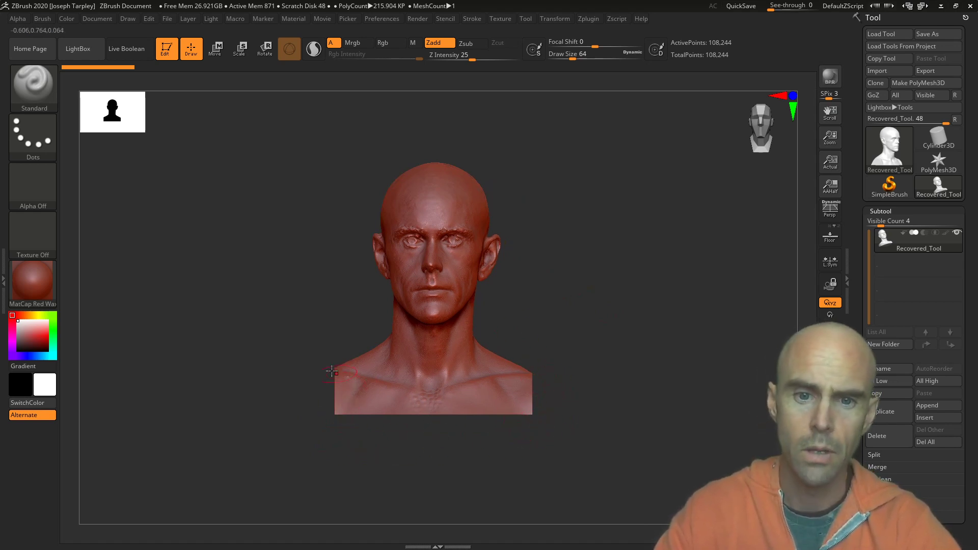
mouse_move(578, 369)
left_mouse_down()
mouse_move(640, 364)
mouse_move(604, 349)
left_mouse_up()
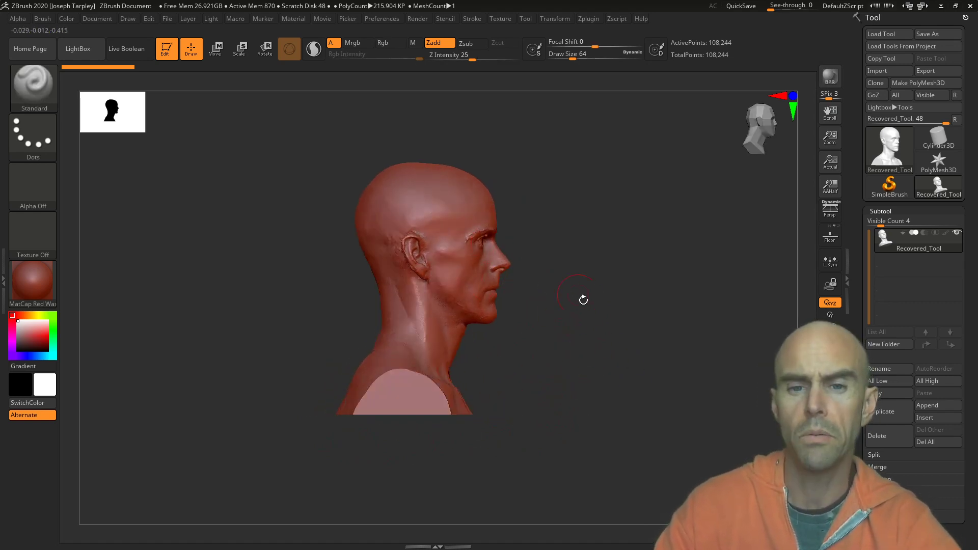
left_click_drag(583, 299, 545, 306)
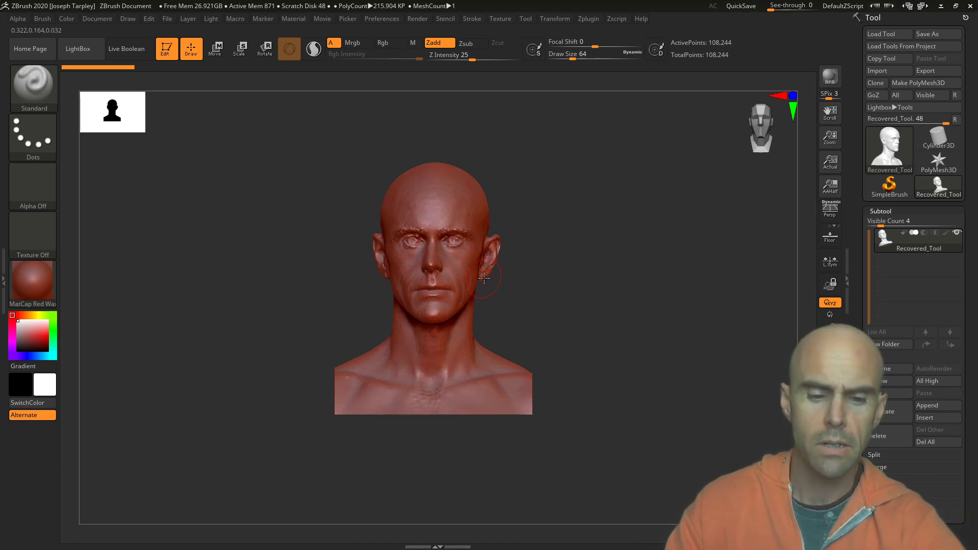
mouse_move(635, 330)
left_mouse_down("alt")
mouse_move(675, 340)
mouse_move(630, 321)
left_mouse_up("alt")
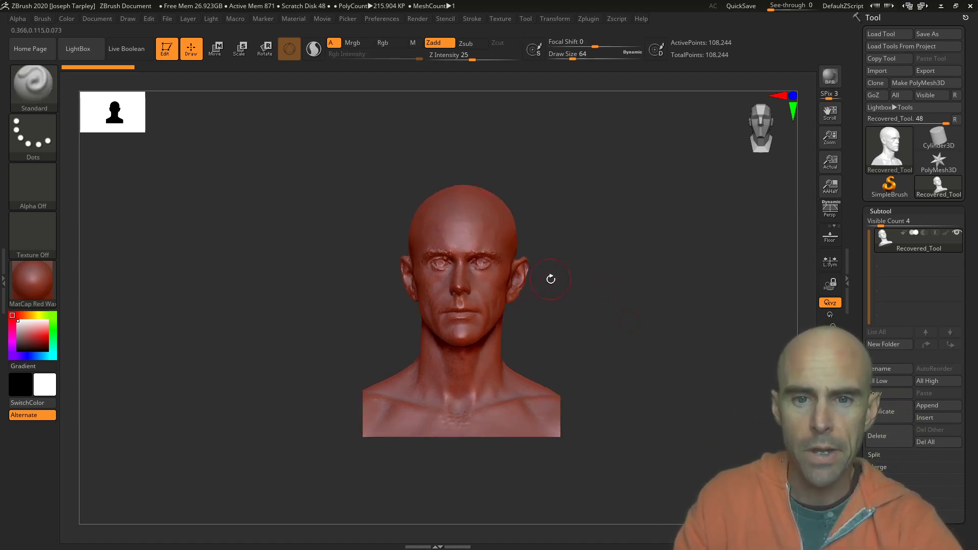
mouse_move(533, 311)
left_mouse_down()
mouse_move(572, 321)
mouse_move(579, 408)
mouse_move(560, 304)
mouse_move(642, 305)
mouse_move(640, 329)
mouse_move(602, 323)
mouse_move(628, 300)
mouse_move(580, 270)
left_mouse_up()
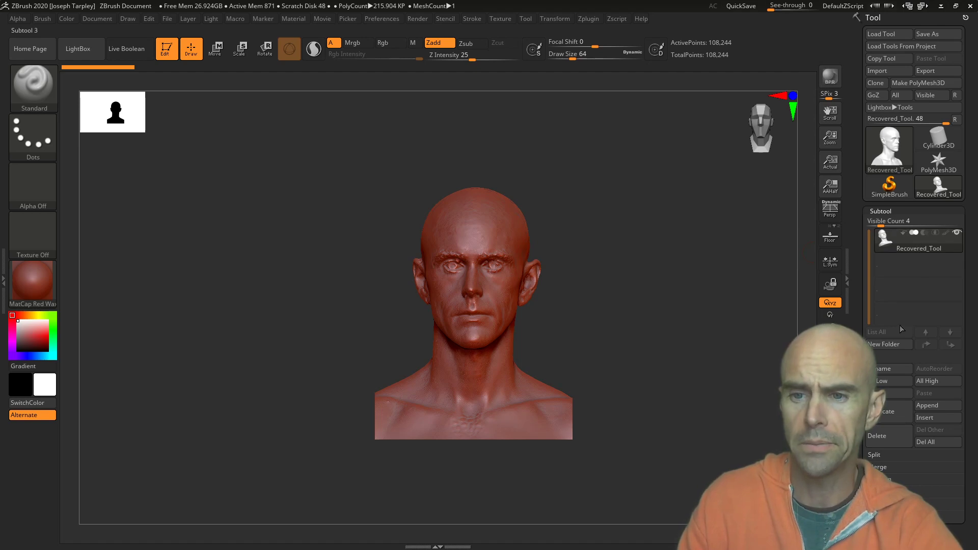
Duplicate the head subtool and distort the copy's face with Standard brush strokes.
left_click(885, 417)
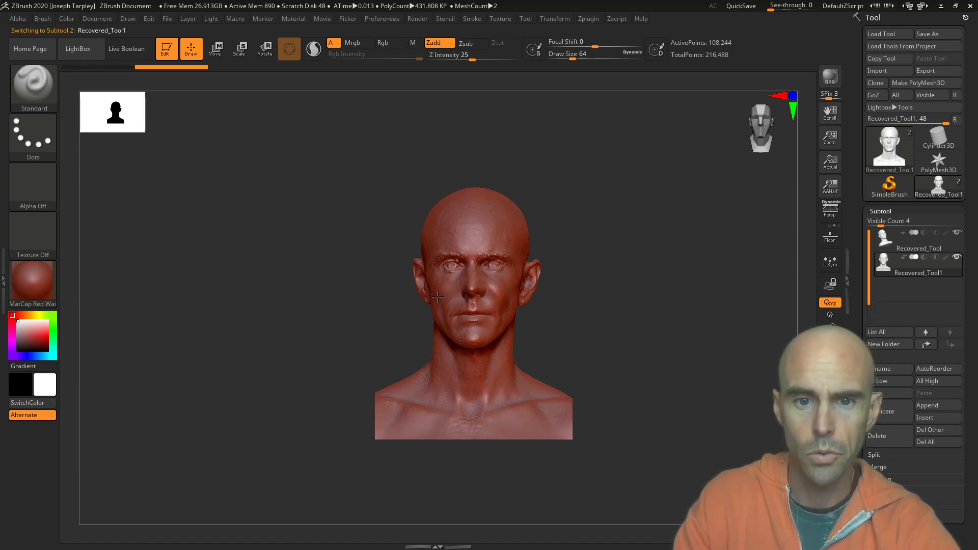
mouse_move(471, 305)
left_mouse_down()
mouse_move(469, 249)
mouse_move(483, 252)
left_mouse_up()
mouse_move(601, 260)
left_mouse_down()
mouse_move(640, 257)
mouse_move(598, 260)
left_mouse_up()
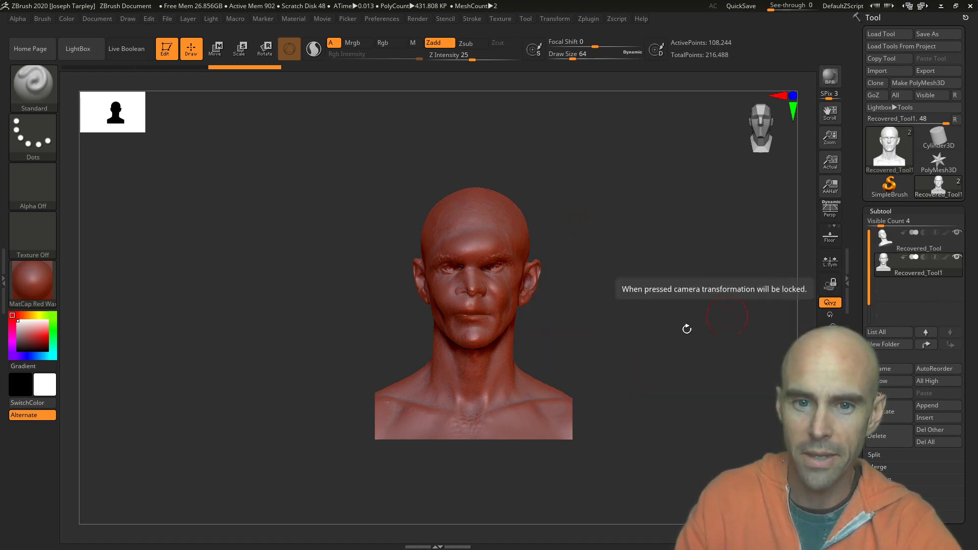
Paint masks over the duplicated head's forehead, side of the skull and neck.
mouse_move(461, 232)
left_mouse_down("alt")
mouse_move(502, 229)
mouse_move(444, 218)
mouse_move(437, 227)
left_mouse_up("alt")
left_click_drag(545, 208, 571, 199)
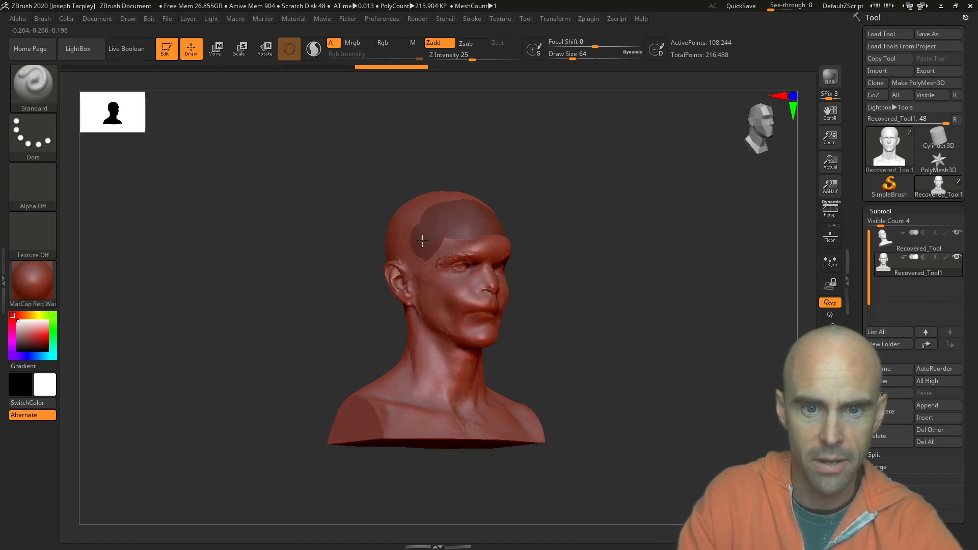
left_click_drag(422, 240, 423, 301, "alt")
left_click_drag(449, 340, 453, 350, "alt")
mouse_move(544, 332)
left_mouse_down()
mouse_move(489, 334)
mouse_move(512, 328)
mouse_move(531, 289)
mouse_move(511, 304)
mouse_move(499, 223)
mouse_move(541, 239)
left_mouse_up()
left_click_drag(578, 234, 653, 216)
left_click_drag(556, 272, 542, 274)
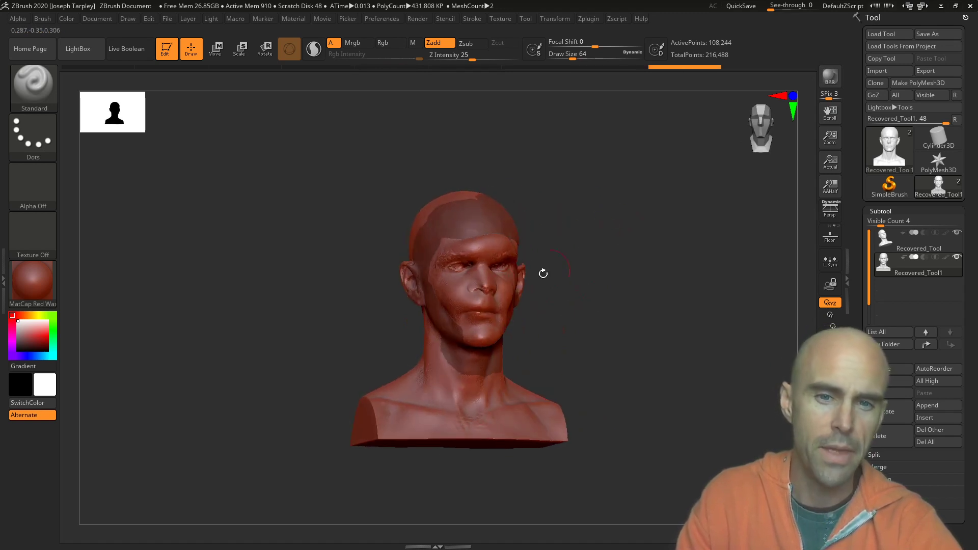
left_click_drag(614, 256, 582, 280)
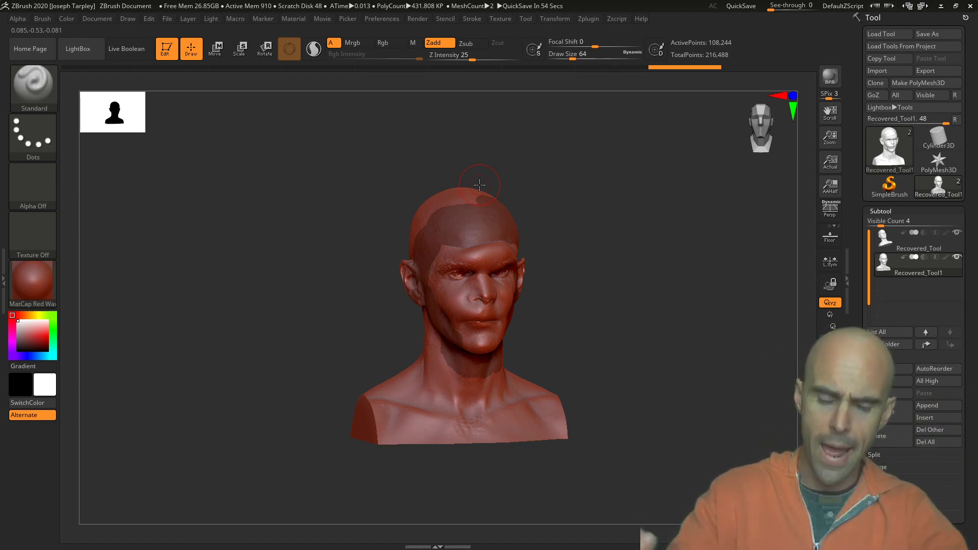
Delete the distorted duplicate so only the original head subtool is kept.
mouse_move(724, 316)
left_mouse_down()
mouse_move(709, 323)
mouse_move(726, 299)
left_mouse_up()
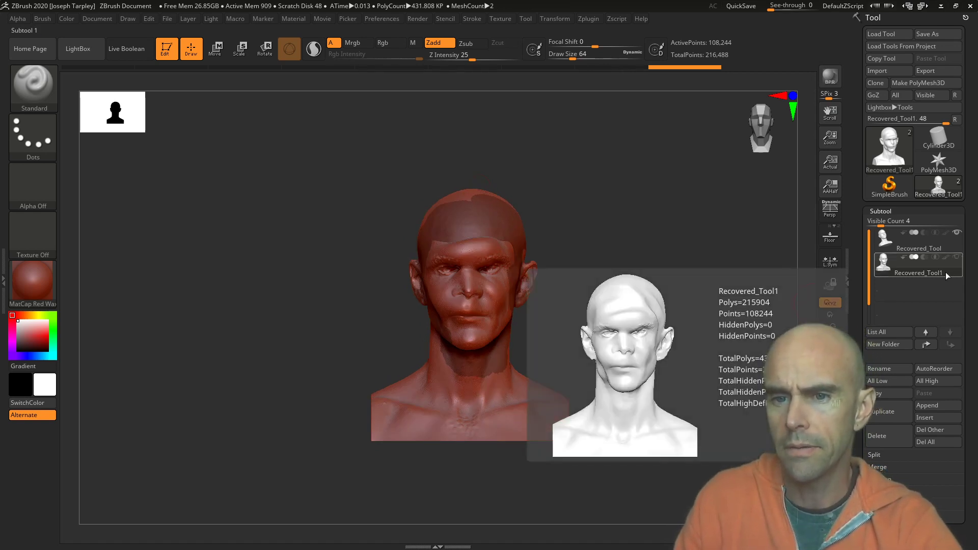
left_click(889, 441)
left_click(760, 458)
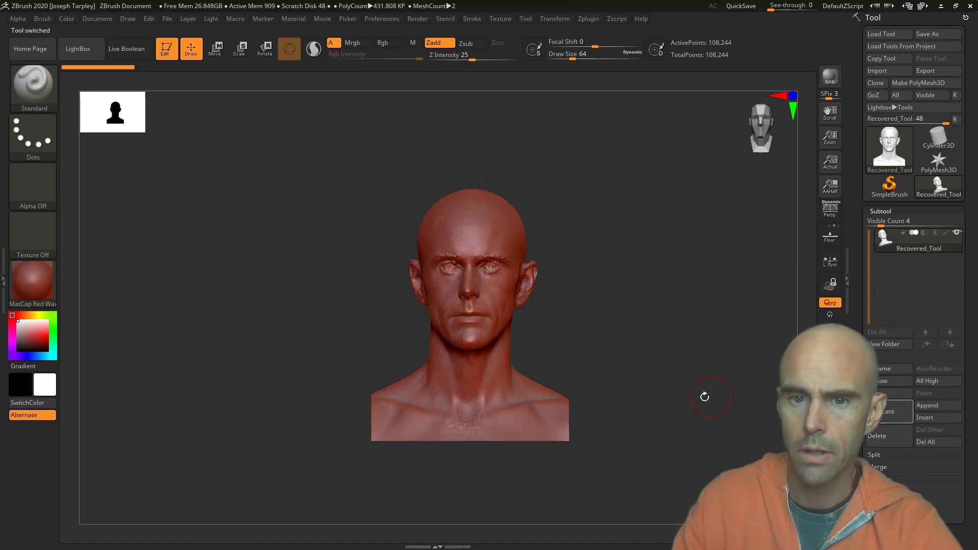
Center the transform gizmo on the head mesh, then return to Draw mode.
left_click_drag(636, 277, 585, 262)
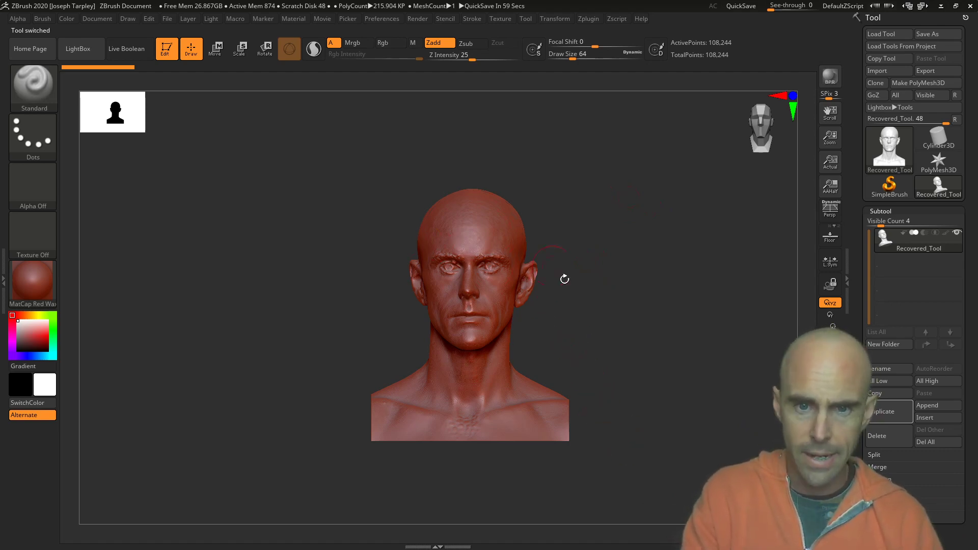
mouse_move(604, 309)
left_mouse_down("shift")
mouse_move(637, 312)
mouse_move(590, 300)
left_mouse_up("shift")
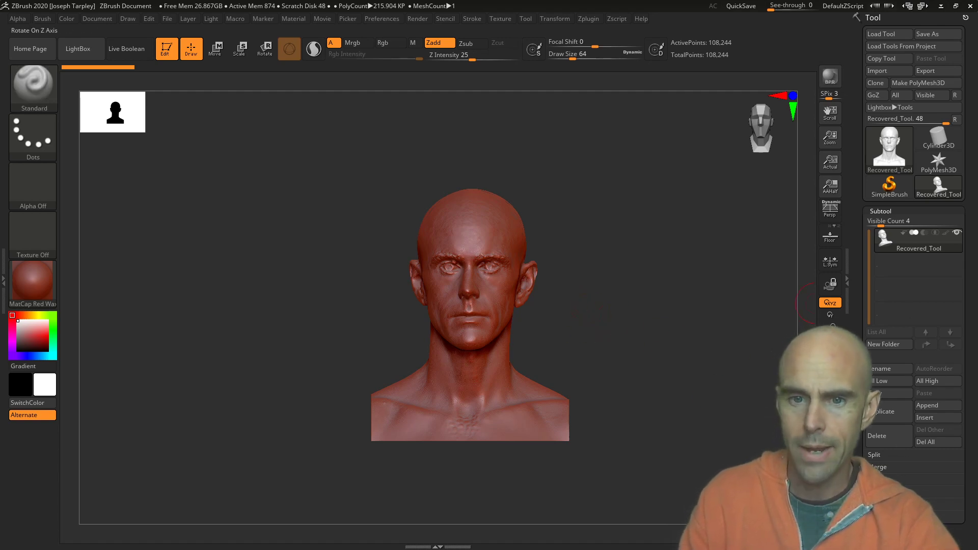
key("w")
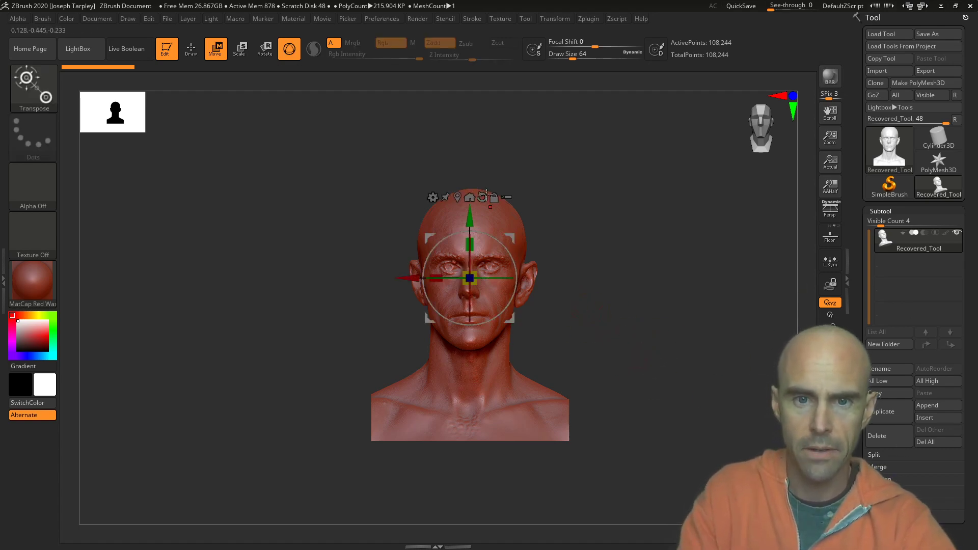
left_click(456, 197)
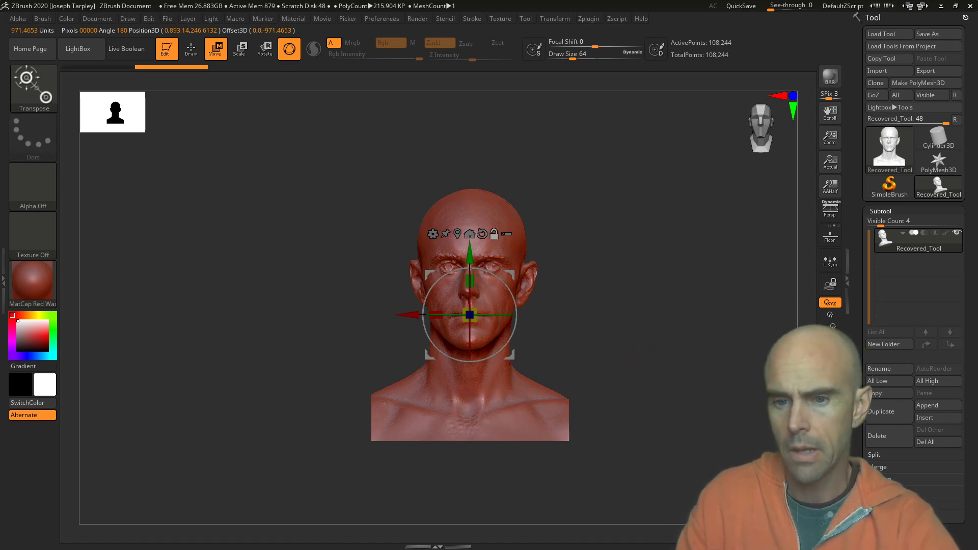
key("q")
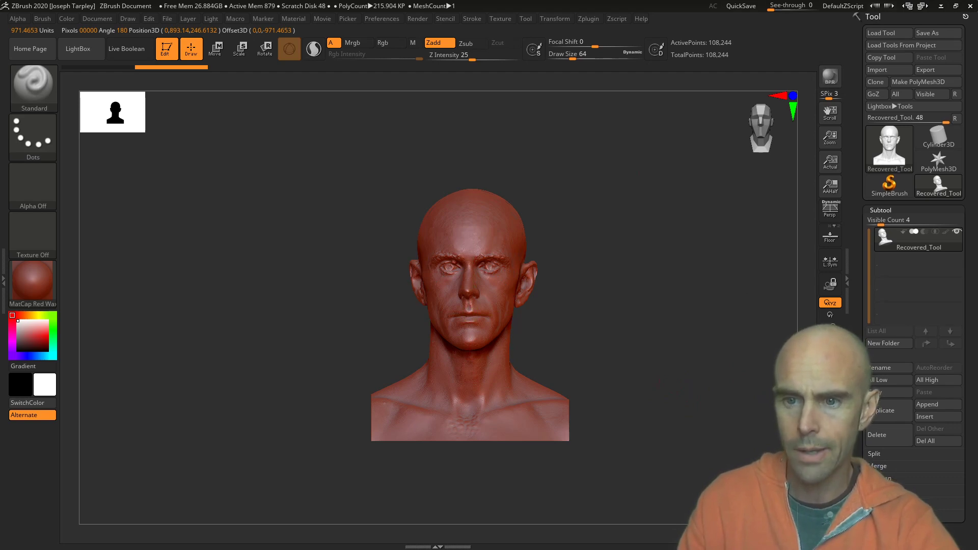
Insert a Cube3D subtool and frame it from the front with the Move gizmo active.
left_click(937, 417)
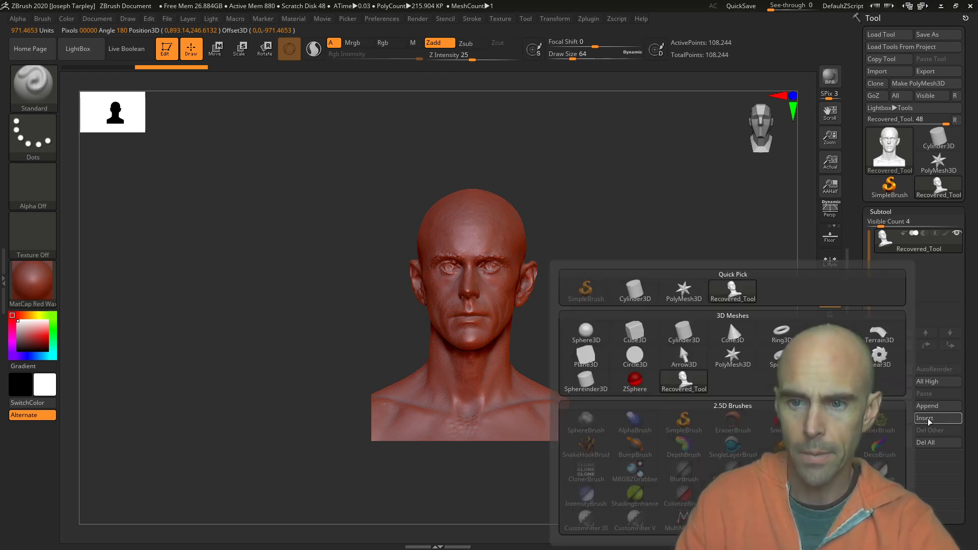
left_click(636, 338)
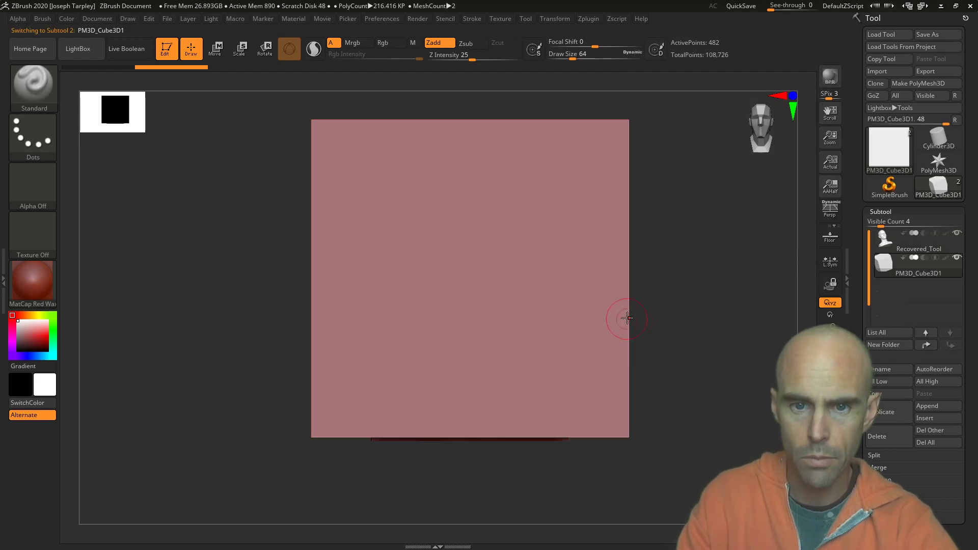
key("w")
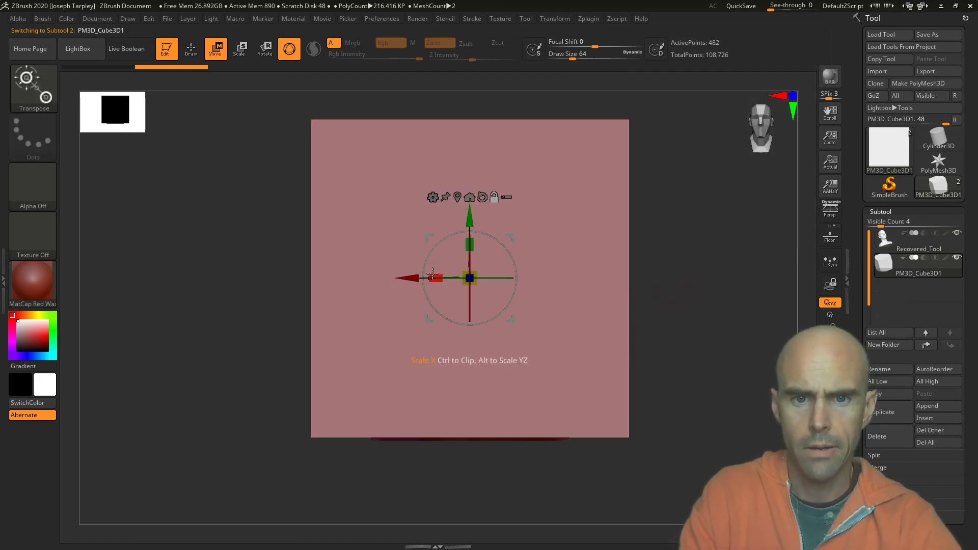
left_click_drag(671, 224, 654, 239)
left_click_drag(436, 276, 436, 276)
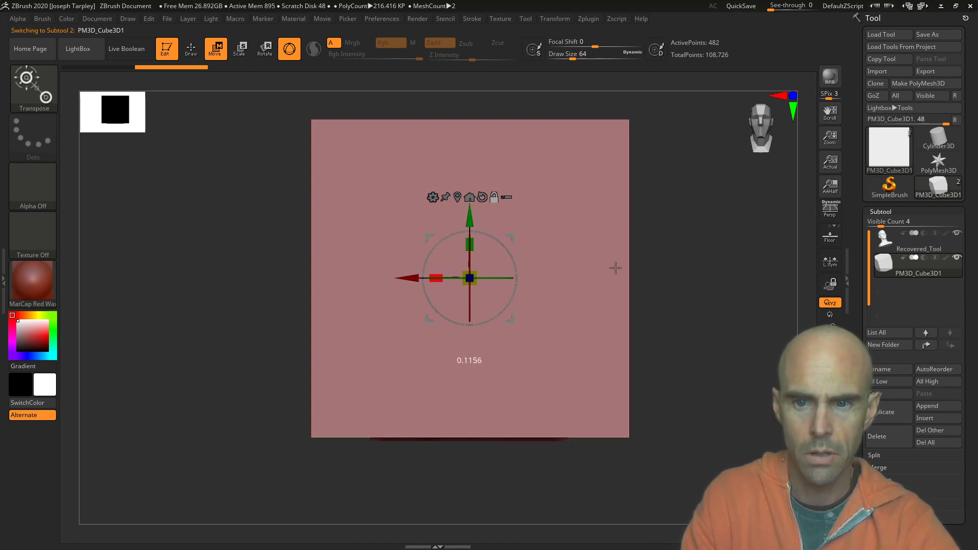
left_click_drag(650, 259, 675, 320)
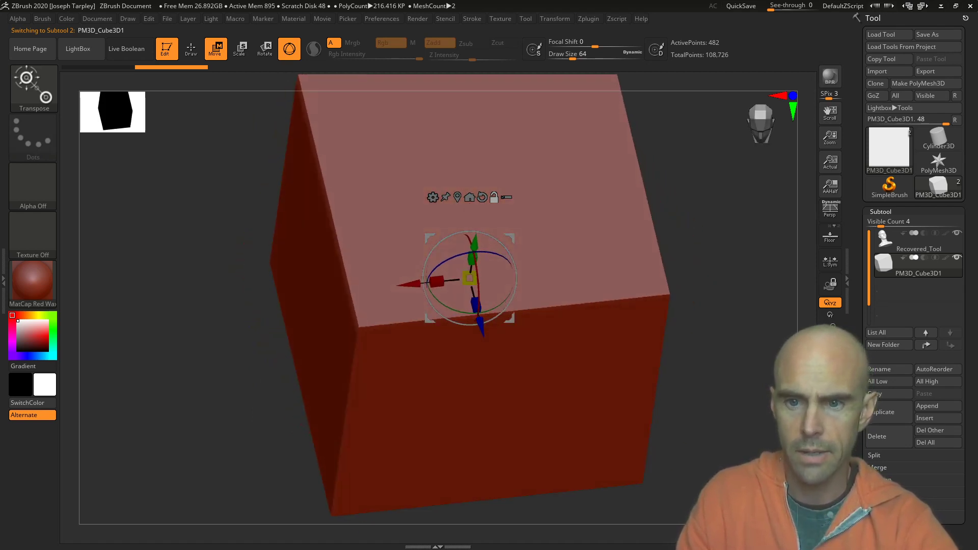
left_click_drag(757, 403, 756, 323, "shift")
key("f")
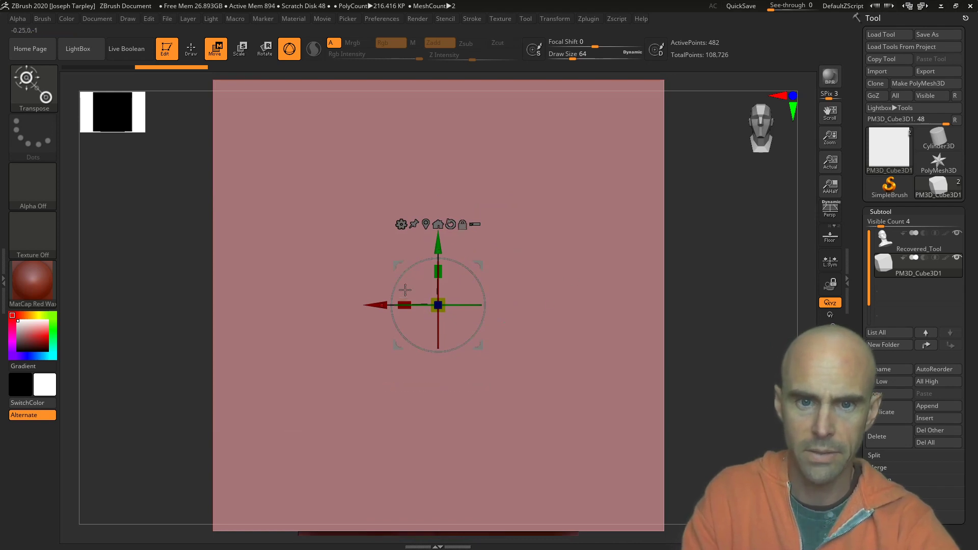
Scale the cube down in width and height into an upright block slightly narrower than the head.
left_click_drag(405, 305, 599, 333)
left_click_drag(602, 291, 652, 291, "shift")
left_click_drag(448, 276, 454, 375)
left_click_drag(742, 283, 701, 296, "shift")
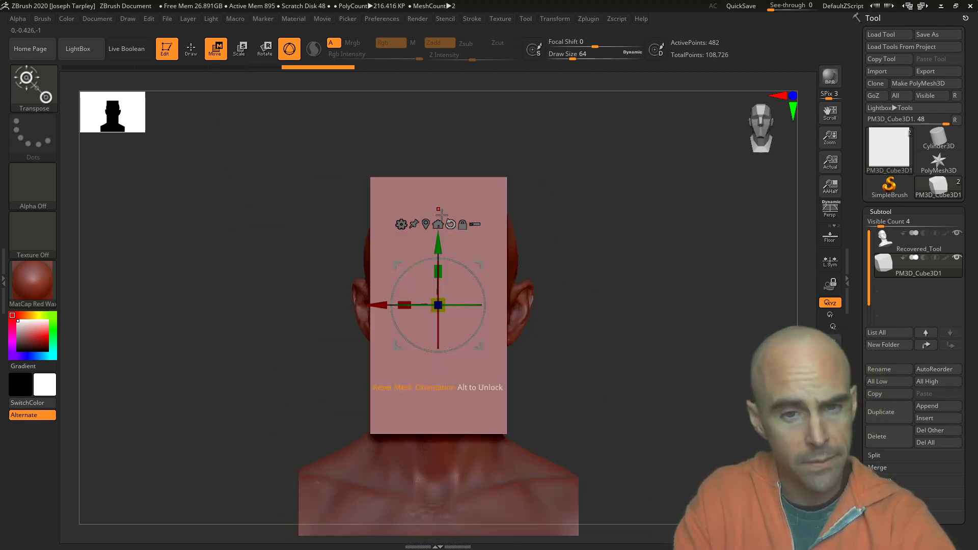
Raise and shorten the block over the head, and reduce its front-to-back depth in side view.
left_click_drag(440, 267, 437, 232)
left_click_drag(555, 231, 607, 228)
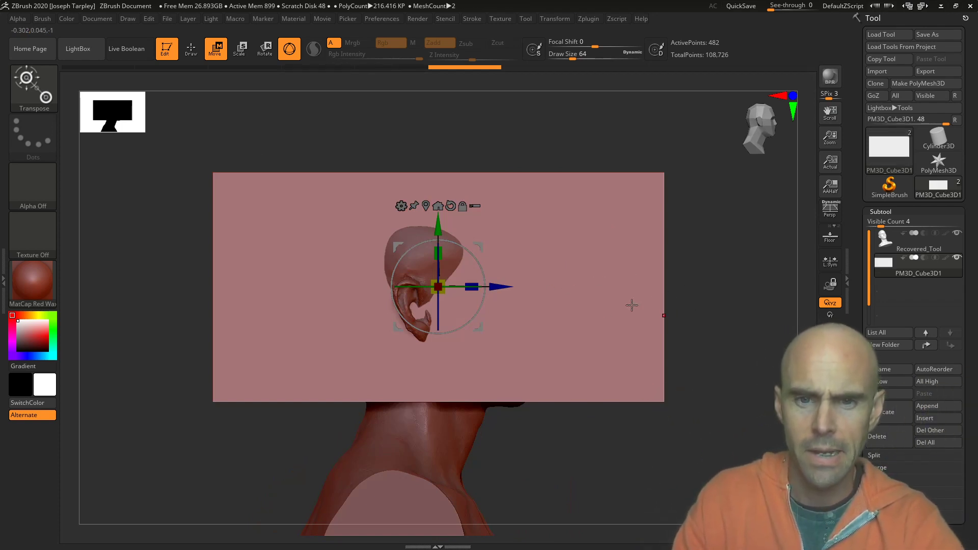
left_click_drag(471, 287, 391, 299)
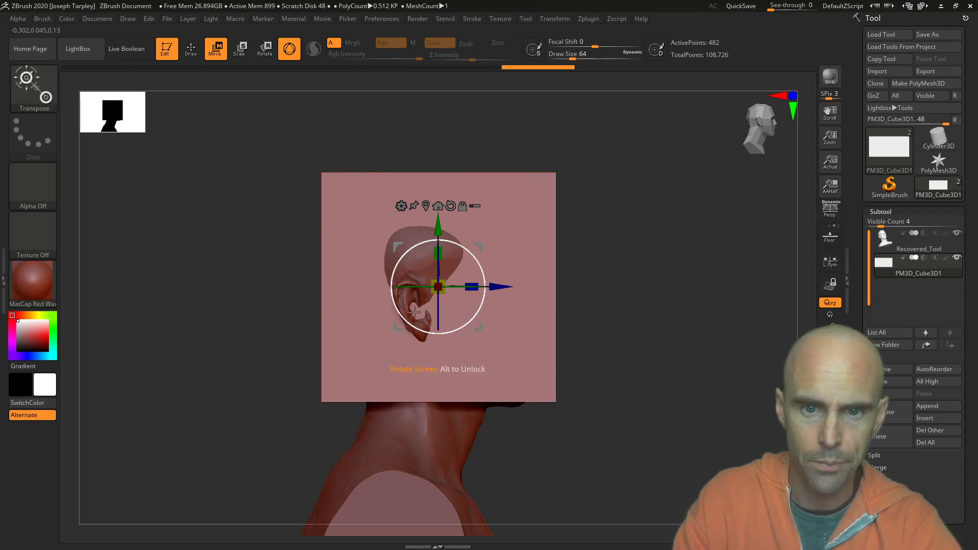
Widen the block in front view so it covers most of the head's width, and check it in side view.
left_click_drag(644, 283, 583, 277)
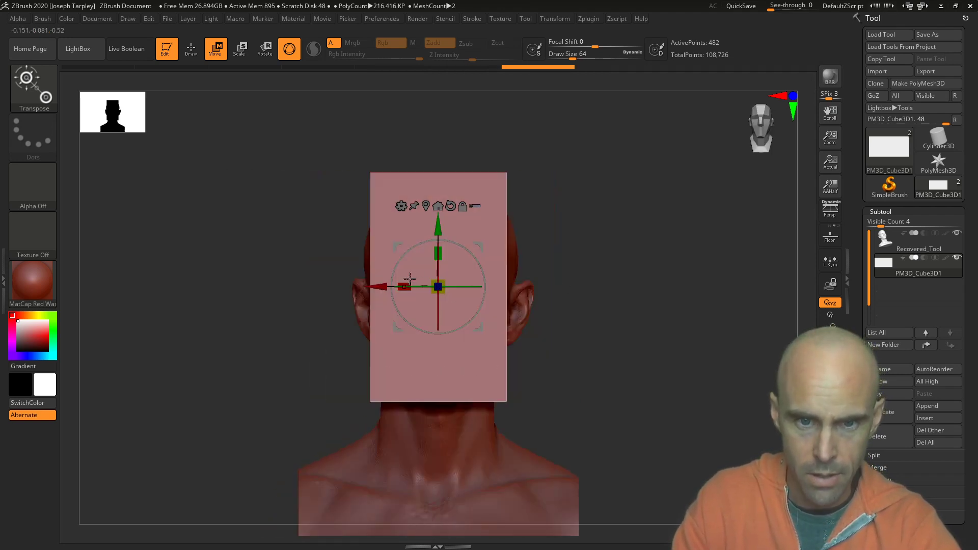
left_click_drag(404, 286, 372, 285)
left_click_drag(238, 274, 275, 254)
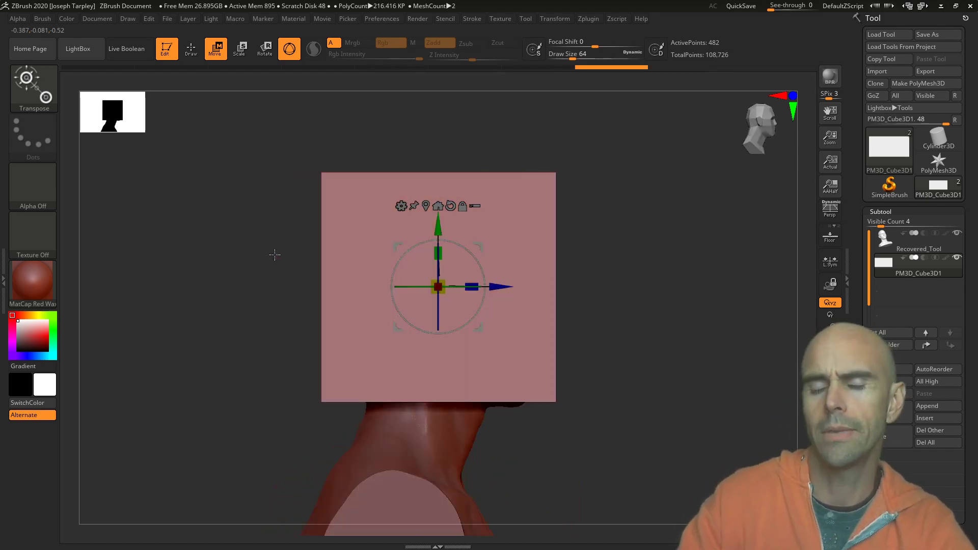
Lower the block along the Y axis and slightly reduce its height to fit between the crown and chin.
left_click_drag(647, 258, 613, 182)
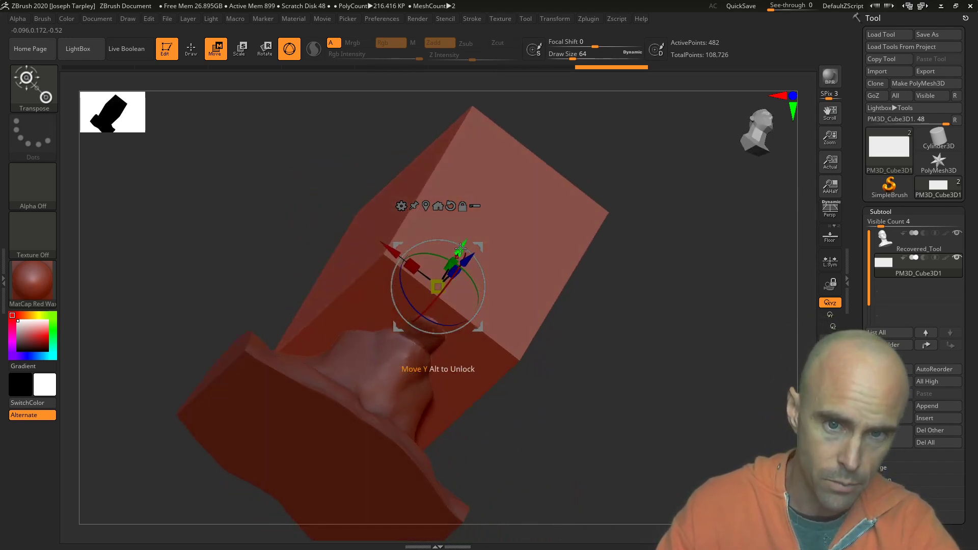
left_click_drag(461, 249, 456, 258)
left_click_drag(625, 202, 633, 285)
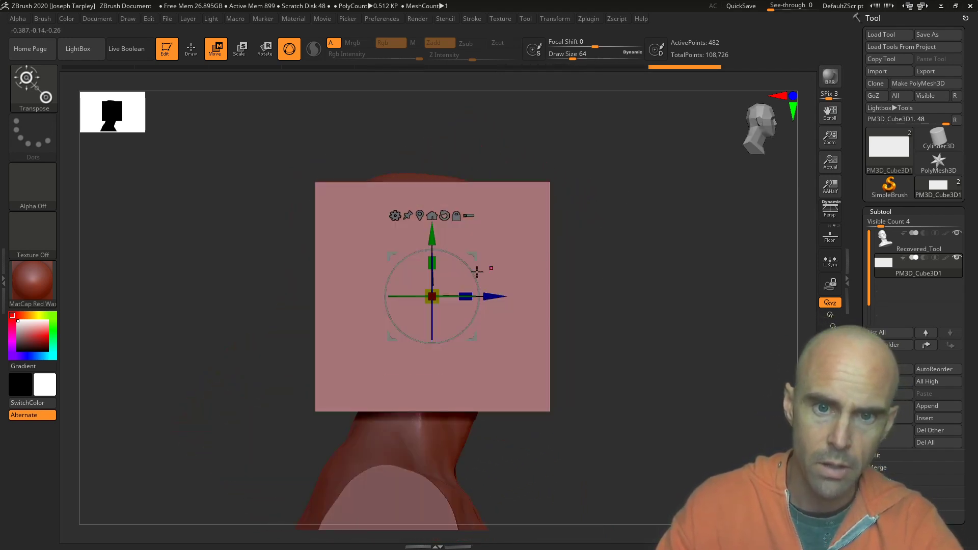
left_click_drag(436, 260, 436, 266)
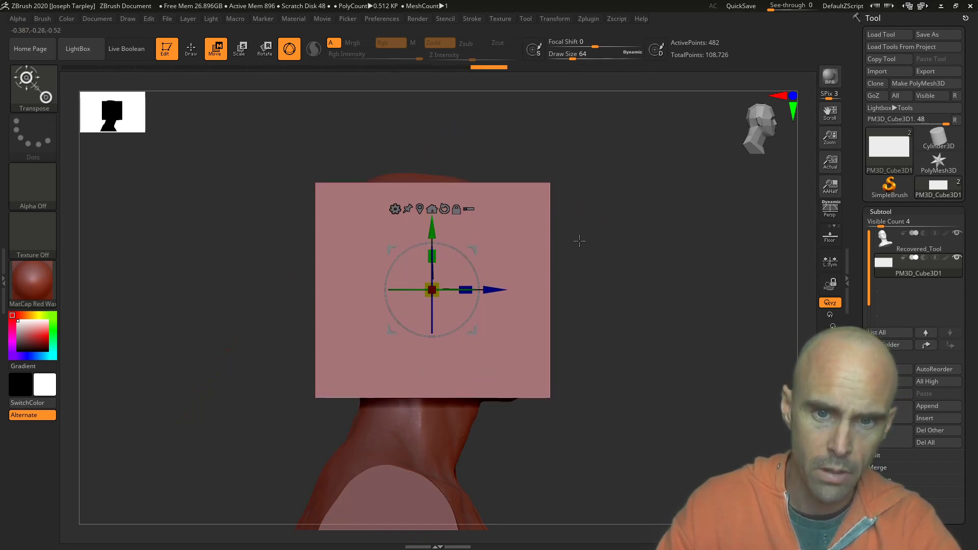
left_click_drag(580, 241, 553, 240, "shift")
left_click_drag(454, 264, 571, 225)
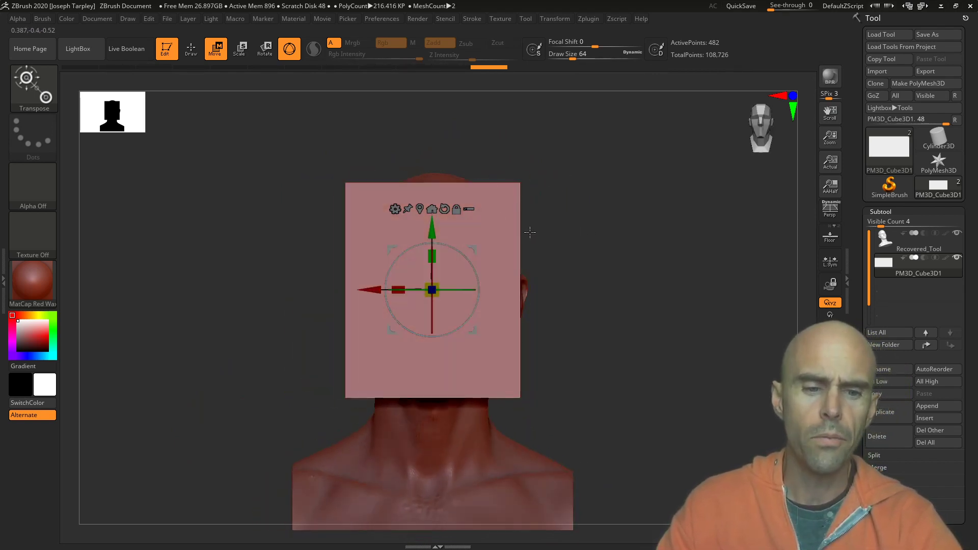
Return to Draw mode, enable Sculptris Pro, and display the block's polyframe wireframe.
key("q")
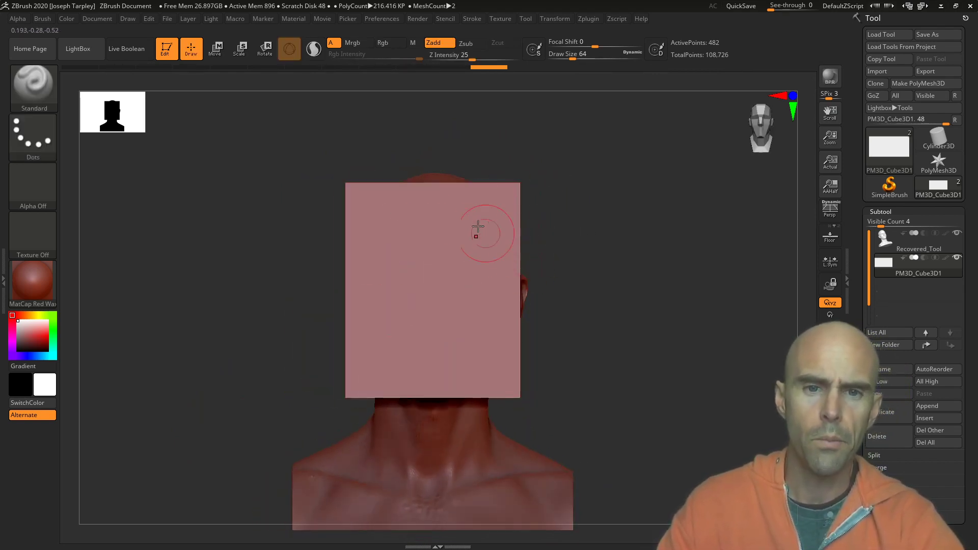
left_click(314, 49)
left_click_drag(594, 223, 585, 245)
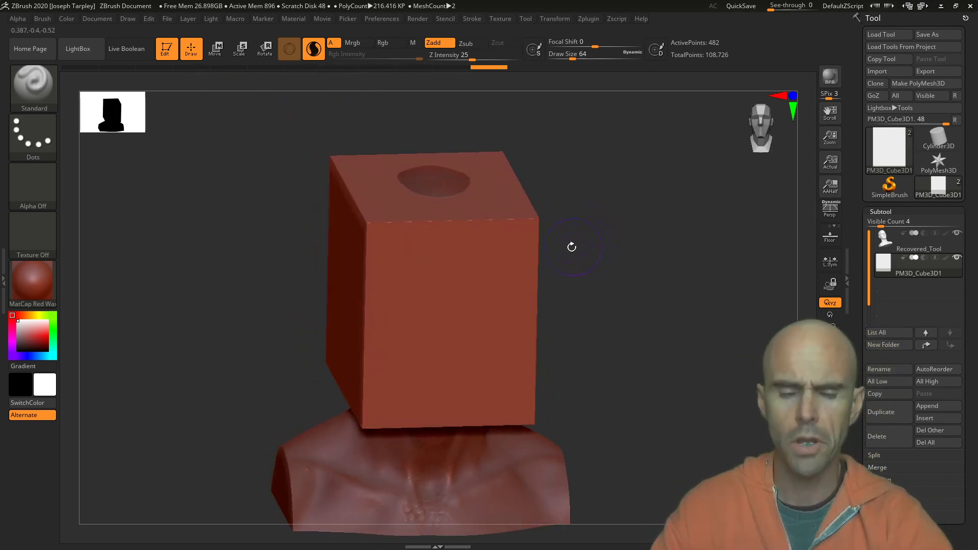
left_click_drag(611, 212, 556, 206)
mouse_move(624, 237)
left_mouse_down()
mouse_move(631, 240)
mouse_move(620, 249)
mouse_move(622, 191)
mouse_move(636, 236)
mouse_move(643, 245)
mouse_move(657, 237)
mouse_move(506, 297)
mouse_move(496, 278)
mouse_move(498, 217)
left_mouse_up()
key("shift+f")
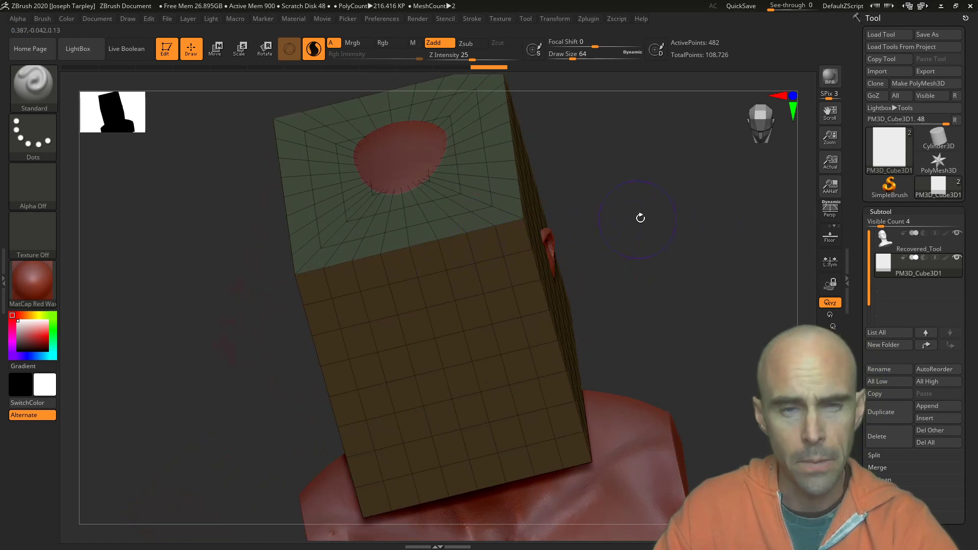
left_click_drag(640, 218, 486, 255)
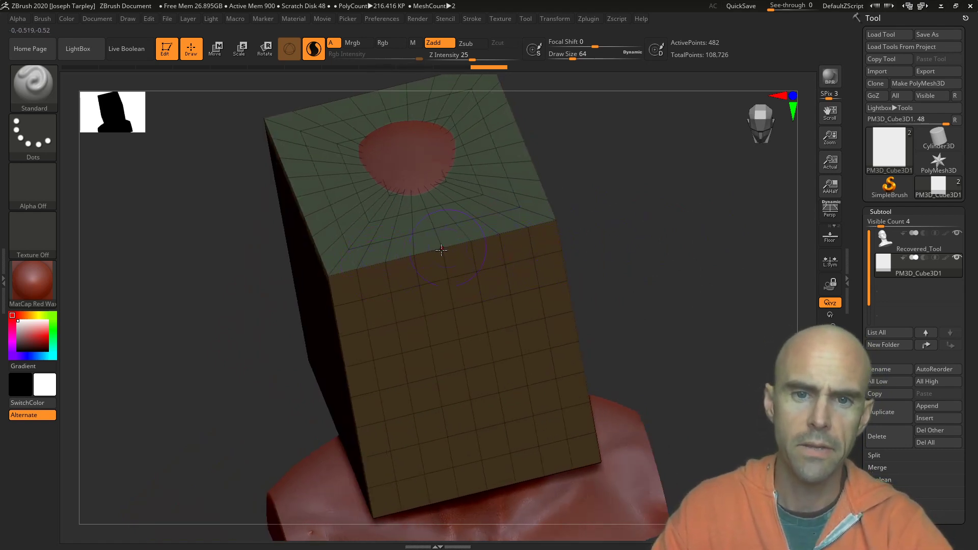
left_click_drag(565, 219, 639, 250)
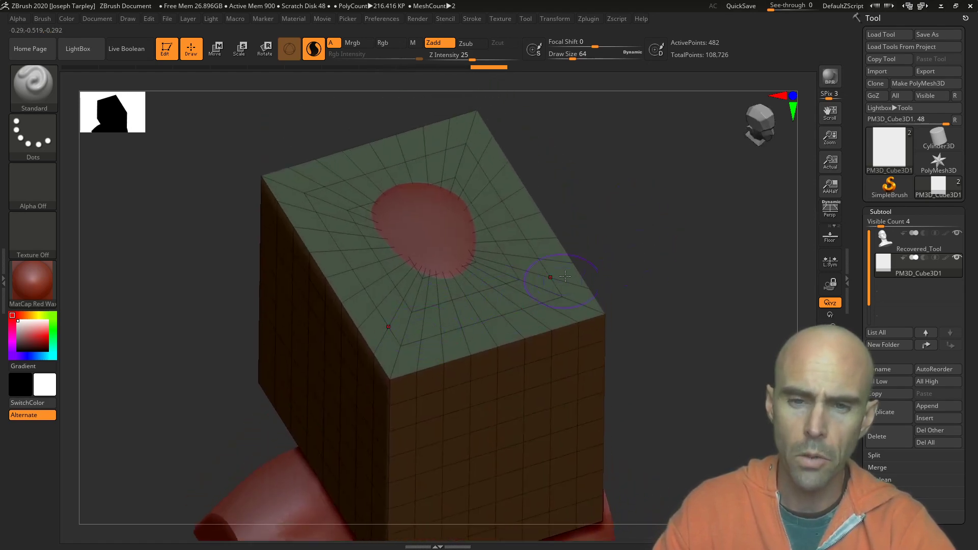
Sculpt a raised form on the block's front top area and over its front edge, smoothing between strokes.
mouse_move(439, 278)
left_mouse_down()
mouse_move(459, 270)
mouse_move(448, 253)
left_mouse_up()
mouse_move(440, 312)
left_mouse_down()
mouse_move(489, 300)
mouse_move(459, 321)
mouse_move(461, 301)
left_mouse_up()
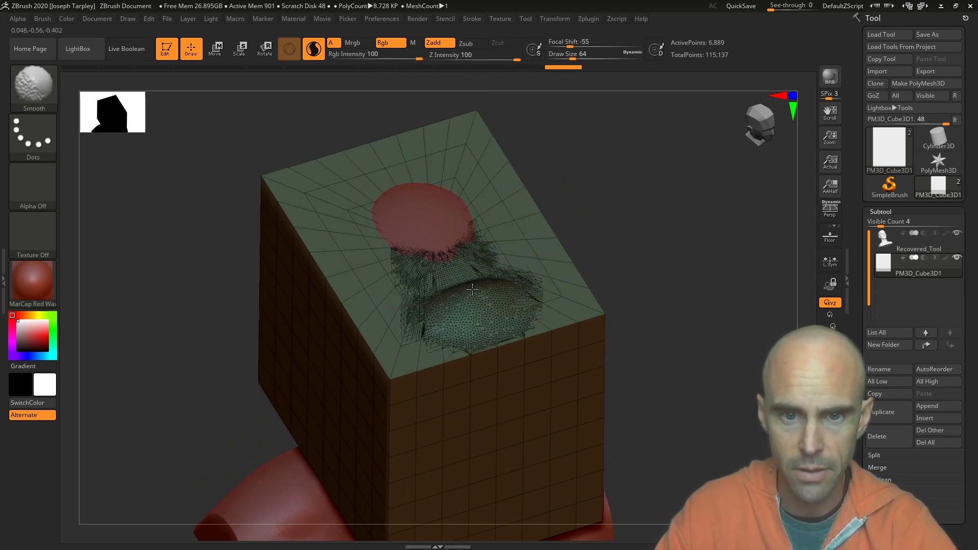
left_click_drag(608, 224, 576, 207)
left_click_drag(554, 324, 474, 348)
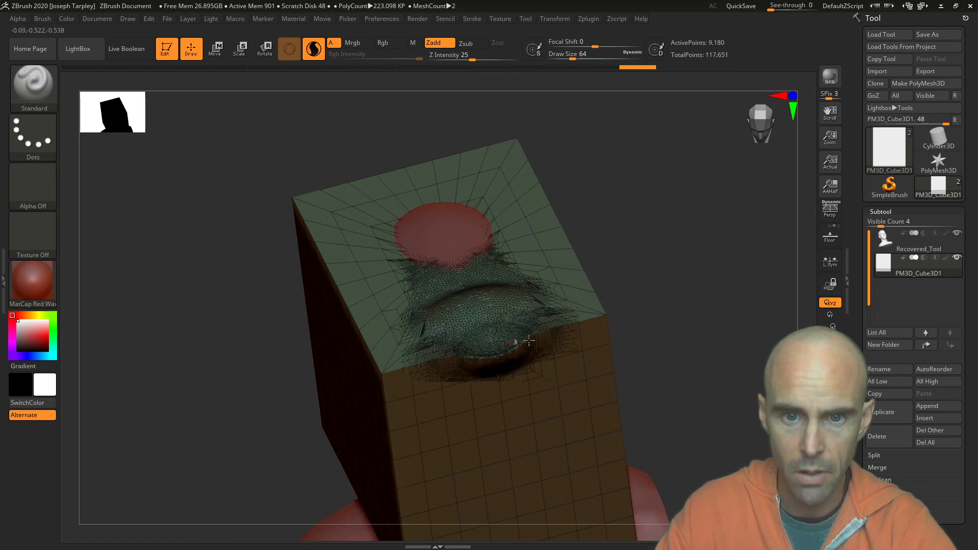
mouse_move(545, 331)
left_mouse_down("shift")
mouse_move(444, 351)
mouse_move(474, 350)
left_mouse_up("shift")
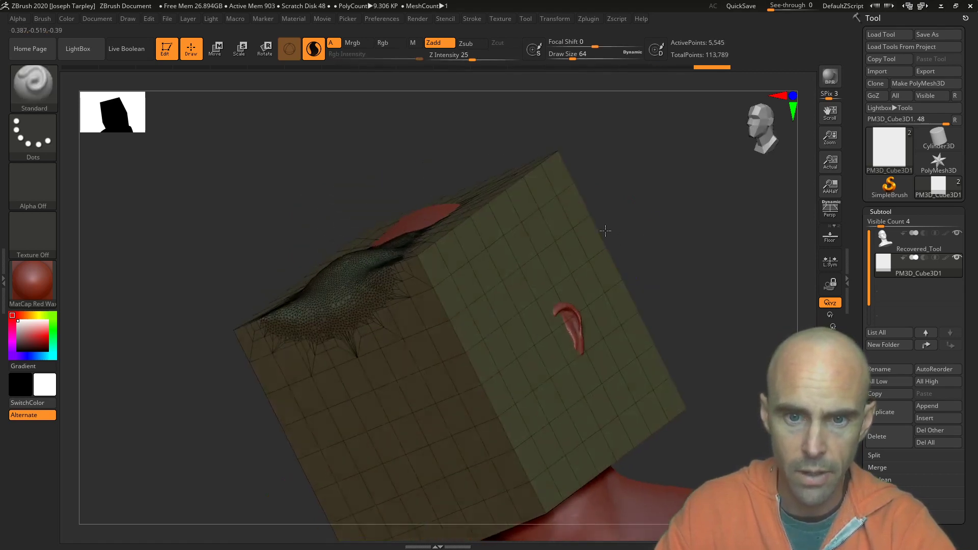
Sculpt a bulge on the block's side and ridges along its vertical front corners, and smooth the upper corners.
mouse_move(604, 227)
left_mouse_down()
mouse_move(550, 314)
mouse_move(554, 359)
mouse_move(512, 299)
mouse_move(513, 377)
left_mouse_up()
mouse_move(642, 219)
left_mouse_down()
mouse_move(672, 167)
mouse_move(655, 174)
left_mouse_up()
mouse_move(607, 220)
left_mouse_down()
mouse_move(534, 232)
mouse_move(510, 380)
mouse_move(502, 168)
mouse_move(511, 351)
mouse_move(509, 255)
left_mouse_up()
mouse_move(509, 224)
left_mouse_down("shift")
mouse_move(509, 412)
mouse_move(504, 163)
mouse_move(506, 446)
mouse_move(505, 178)
left_mouse_up("shift")
left_click_drag(681, 212, 677, 278)
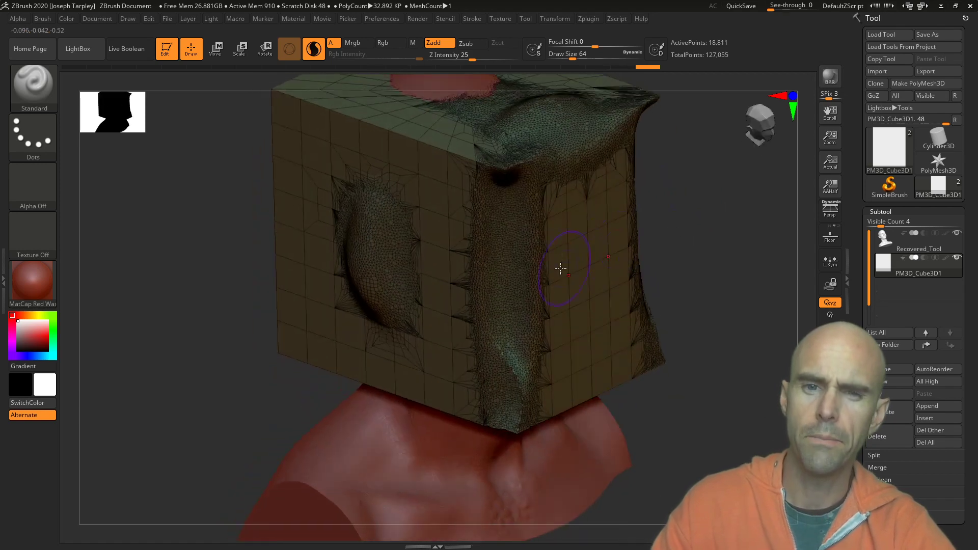
left_click_drag(517, 263, 506, 163, "shift")
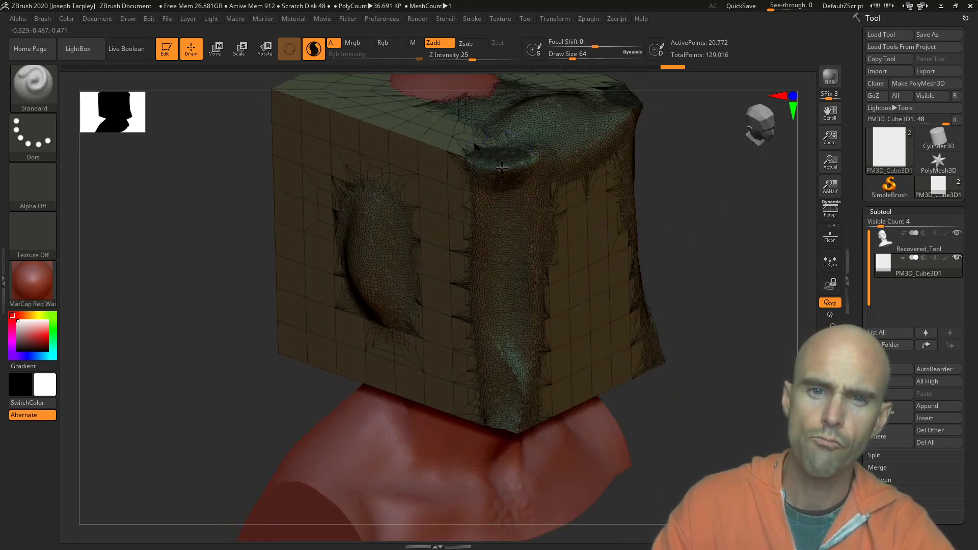
left_click_drag(687, 158, 626, 148)
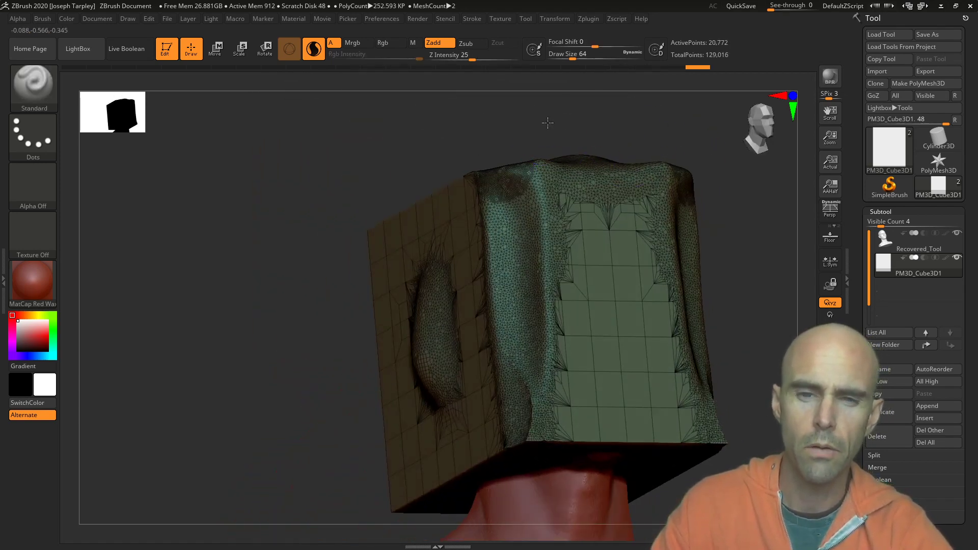
Build up the block's top face over the exposed crown, and work its side and rear top edges.
left_click_drag(545, 120, 518, 214)
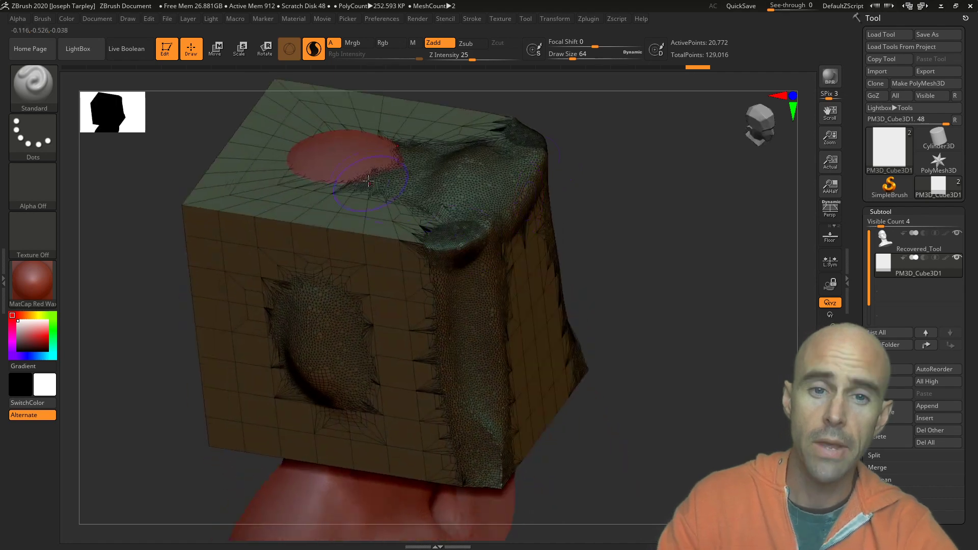
mouse_move(276, 158)
left_mouse_down()
mouse_move(314, 141)
mouse_move(313, 159)
mouse_move(349, 147)
mouse_move(344, 164)
mouse_move(368, 149)
mouse_move(326, 153)
mouse_move(342, 132)
mouse_move(335, 187)
left_mouse_up()
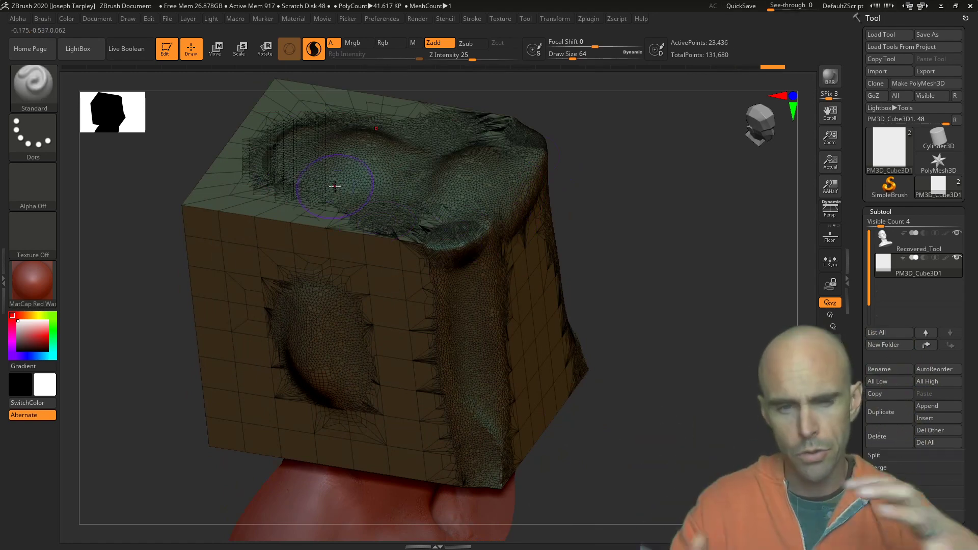
left_click_drag(347, 231, 192, 206)
left_click_drag(168, 248, 145, 245)
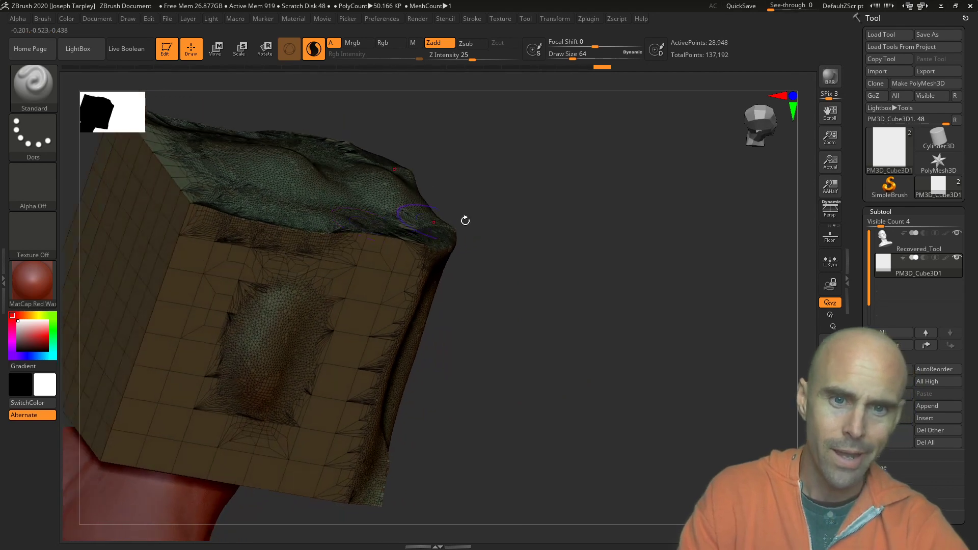
left_click_drag(463, 218, 728, 316)
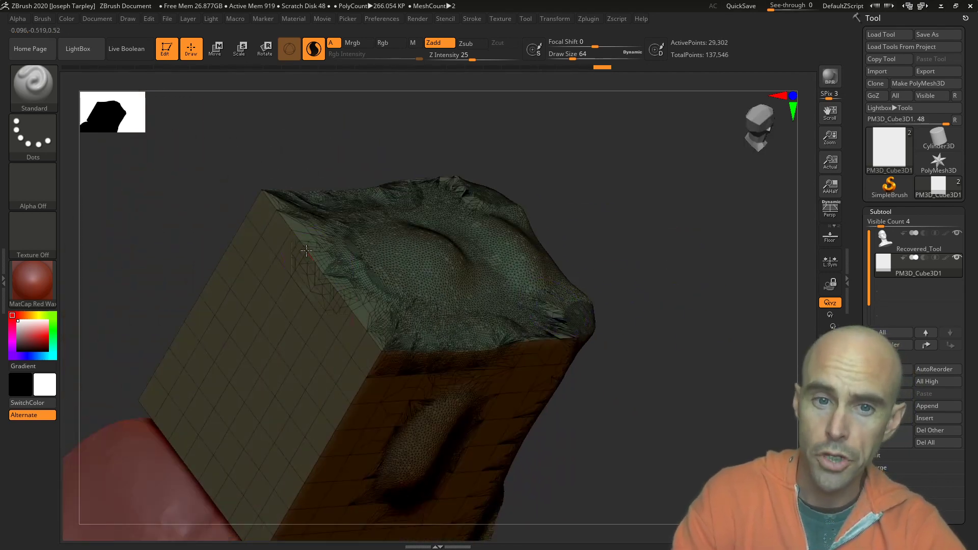
mouse_move(306, 250)
left_mouse_down()
mouse_move(363, 332)
mouse_move(274, 202)
mouse_move(359, 314)
mouse_move(267, 204)
left_mouse_up()
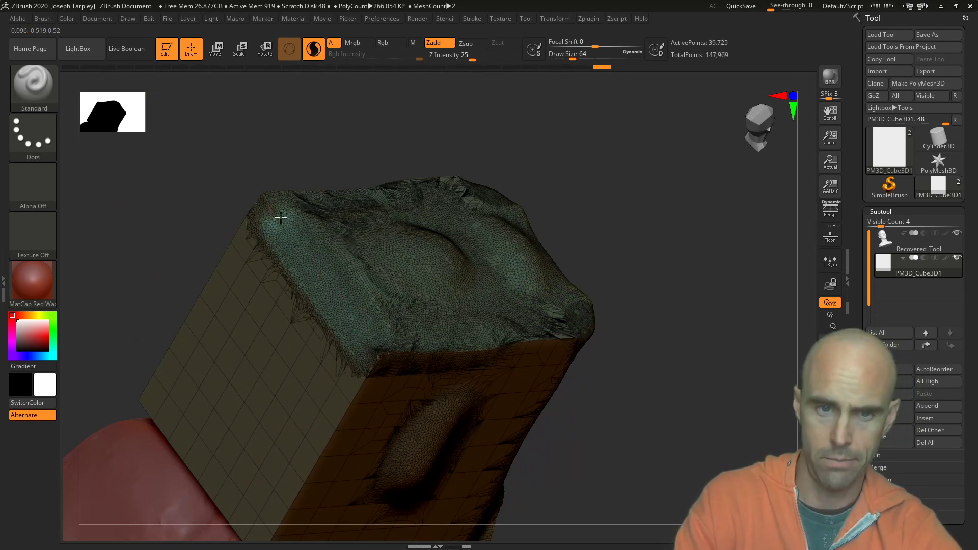
mouse_move(346, 304)
left_mouse_down()
mouse_move(378, 316)
mouse_move(303, 303)
left_mouse_up()
mouse_move(565, 188)
left_mouse_down()
mouse_move(574, 162)
mouse_move(567, 212)
mouse_move(505, 135)
mouse_move(603, 182)
mouse_move(479, 268)
mouse_move(501, 433)
mouse_move(458, 240)
mouse_move(402, 235)
mouse_move(357, 255)
left_mouse_up()
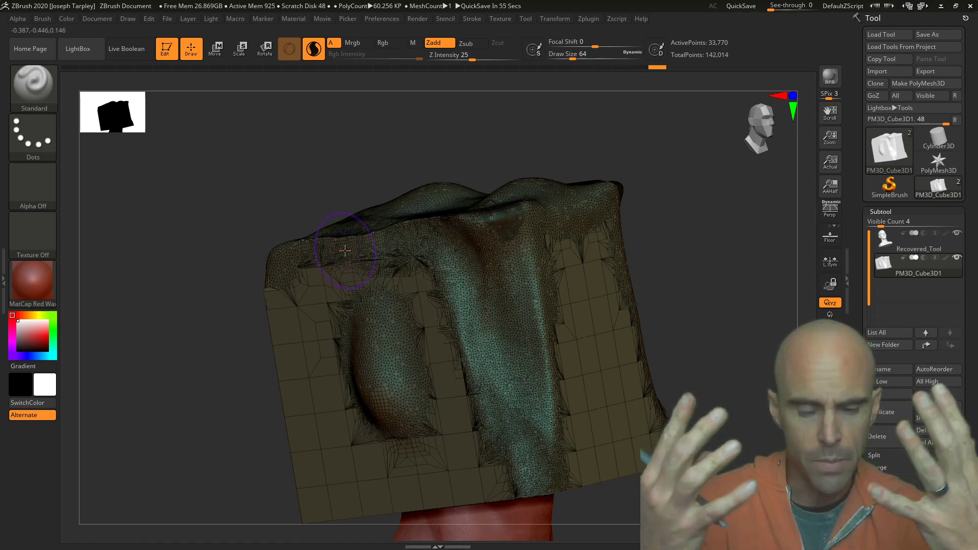
Sculpt and smooth the vertical front corner and extend the dense mesh across the block's front face.
mouse_move(551, 291)
left_mouse_down()
mouse_move(532, 255)
mouse_move(556, 463)
left_mouse_up()
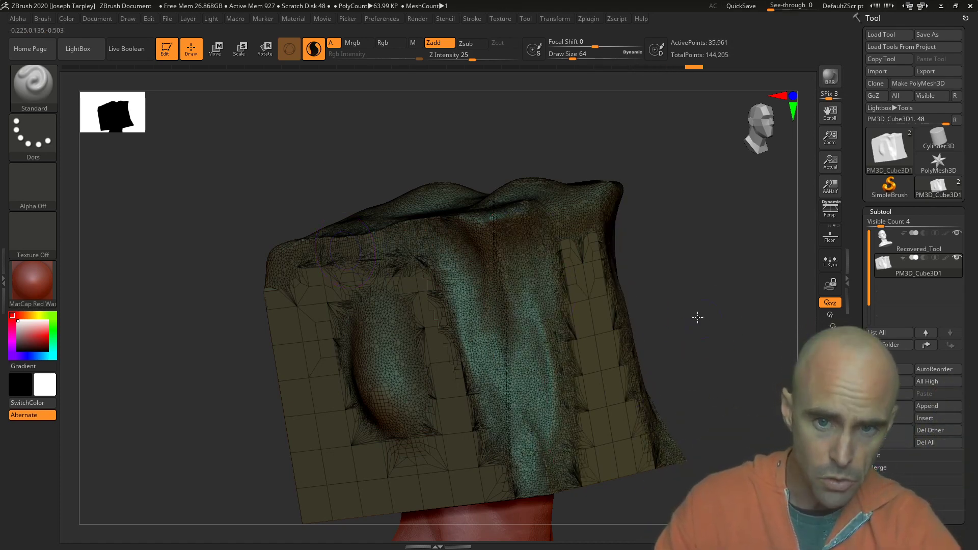
left_click_drag(697, 318, 675, 290)
mouse_move(559, 338)
left_mouse_down("shift")
mouse_move(521, 232)
mouse_move(525, 331)
mouse_move(481, 331)
left_mouse_up("shift")
left_click_drag(499, 226, 500, 228)
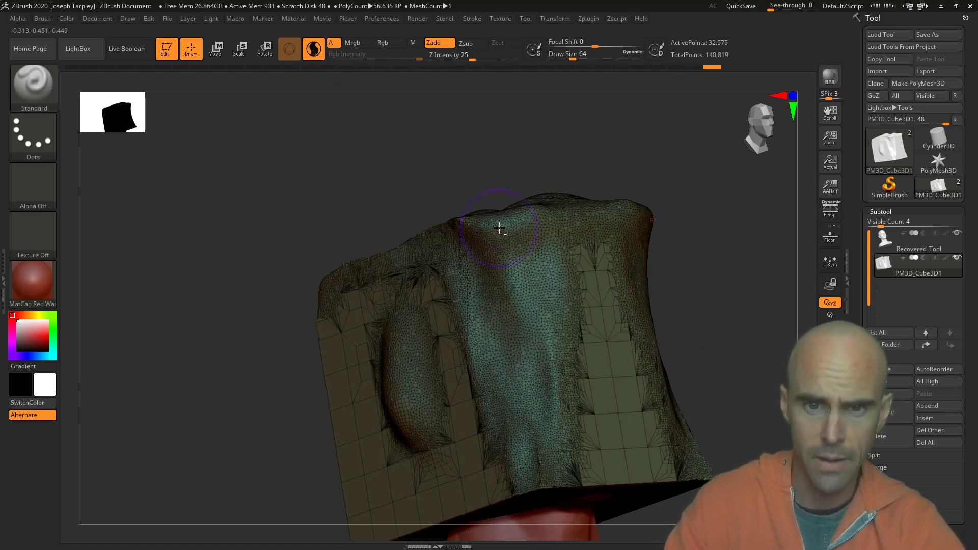
mouse_move(711, 240)
left_mouse_down()
mouse_move(642, 244)
mouse_move(629, 234)
left_mouse_up()
mouse_move(593, 272)
left_mouse_down("shift")
mouse_move(585, 304)
mouse_move(596, 411)
mouse_move(578, 447)
mouse_move(564, 434)
left_mouse_up("shift")
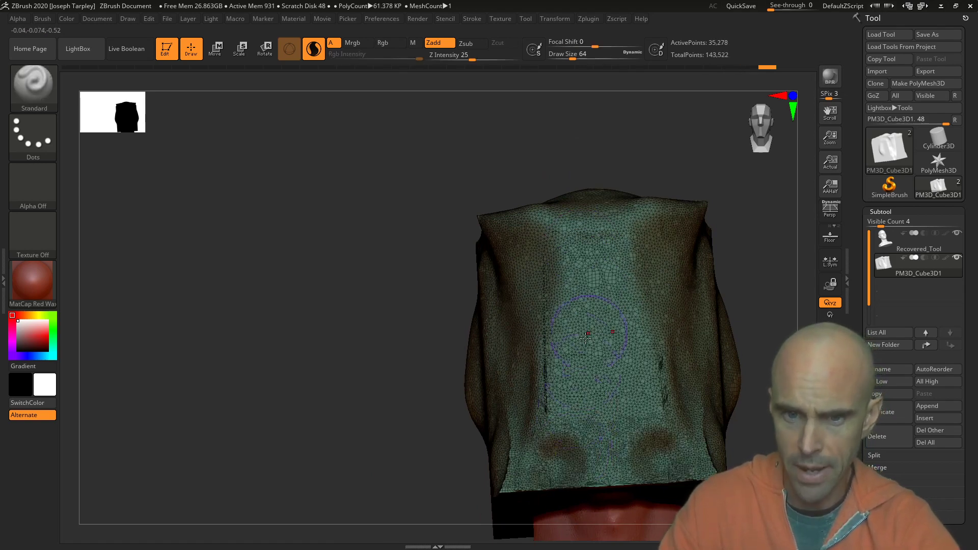
Add small strokes to the middle of the block's front face and smooth them.
left_click_drag(519, 203, 542, 188)
left_click_drag(554, 323, 551, 327)
left_click_drag(713, 291, 667, 294)
left_click_drag(553, 338, 552, 351)
left_click_drag(720, 266, 719, 318)
left_click_drag(535, 332, 546, 329, "shift")
left_click_drag(565, 393, 562, 388, "shift")
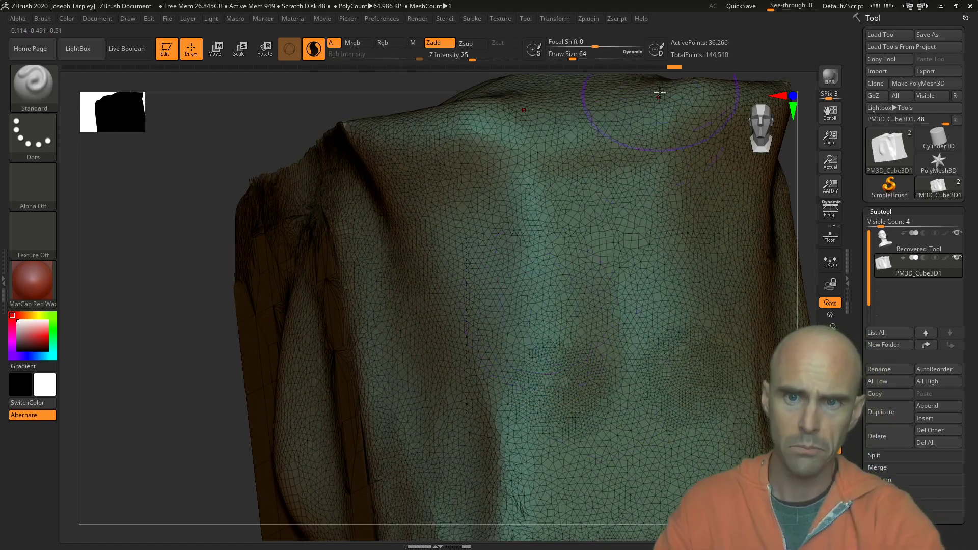
Reframe the block, hide the polyframe wireframe, and sculpt a form on its side between the bulge and front corner.
key("f")
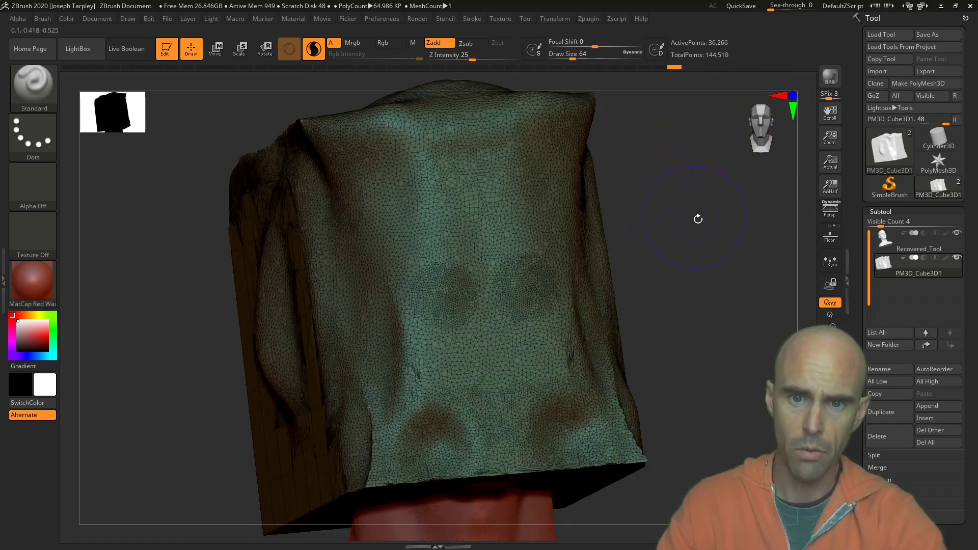
left_click_drag(699, 219, 677, 290)
key("shift+f")
mouse_move(435, 254)
left_mouse_down()
mouse_move(417, 326)
mouse_move(415, 244)
left_mouse_up()
Convert the block to a DynaMesh at resolution 128 with Blur set to 0.
left_click_drag(861, 458, 862, 319)
left_click(882, 393)
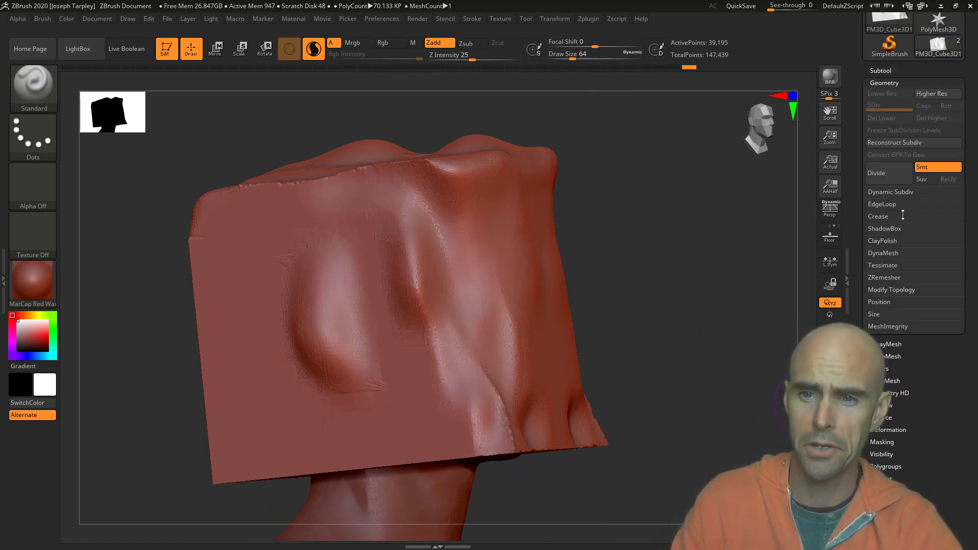
left_click(884, 253)
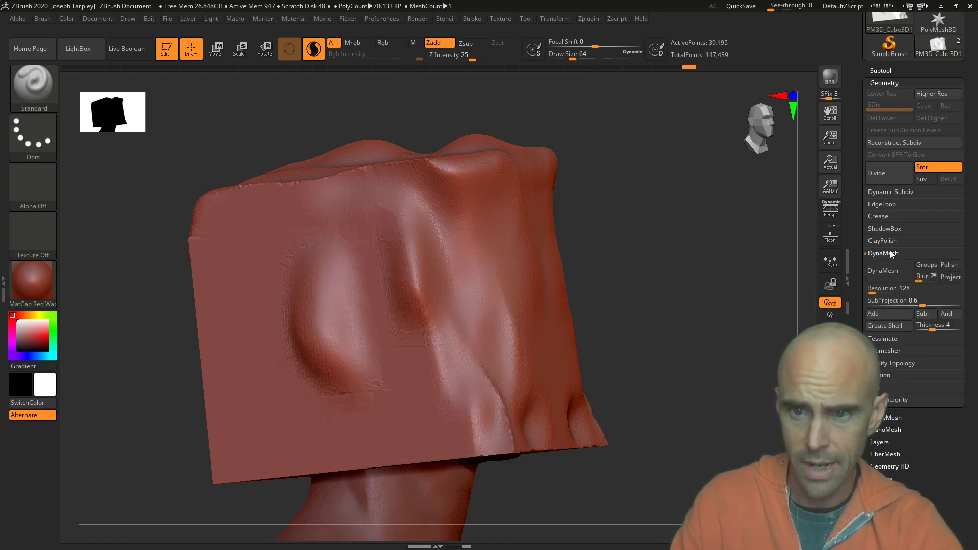
left_click(919, 277)
type("0")
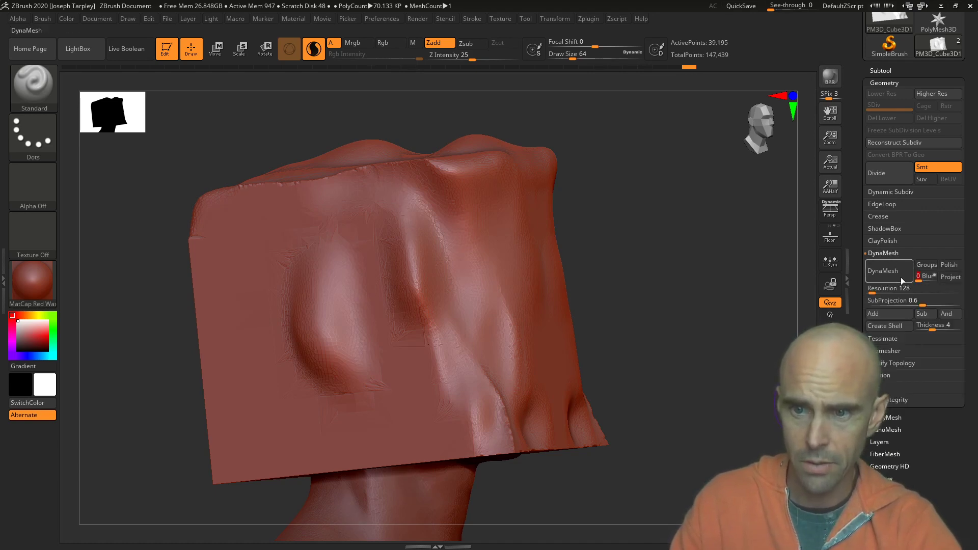
left_click(886, 271)
Add a Standard brush stroke down the block's front corner area and update its DynaMesh.
left_click_drag(721, 347, 711, 334)
left_click_drag(461, 196, 480, 311)
left_click_drag(615, 252, 657, 285, "ctrl")
mouse_move(678, 275)
left_mouse_down()
mouse_move(601, 231)
mouse_move(647, 239)
left_mouse_up()
Smooth the block's lower front corner, upper front edge, and side forms.
mouse_move(541, 437)
left_mouse_down("shift")
mouse_move(471, 431)
mouse_move(565, 452)
left_mouse_up("shift")
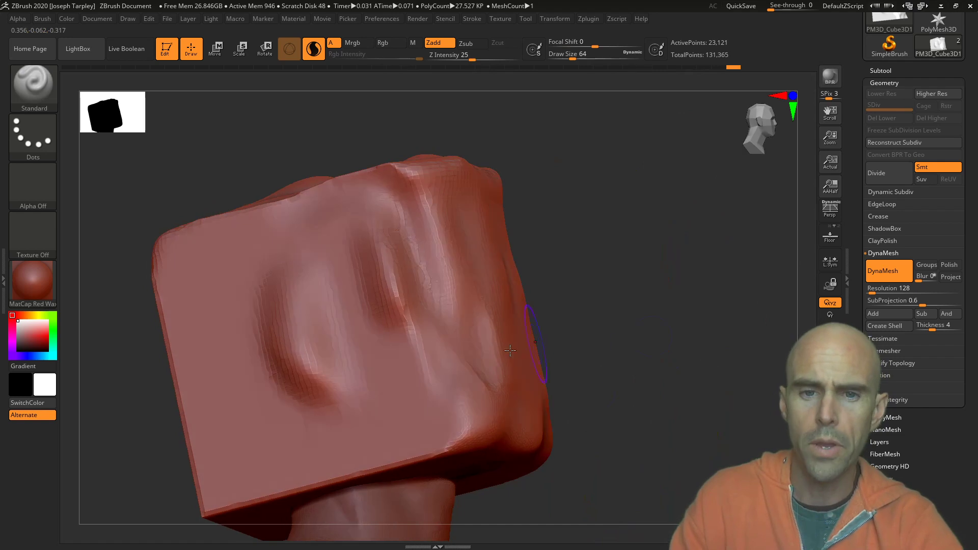
left_click_drag(390, 278, 415, 364, "shift")
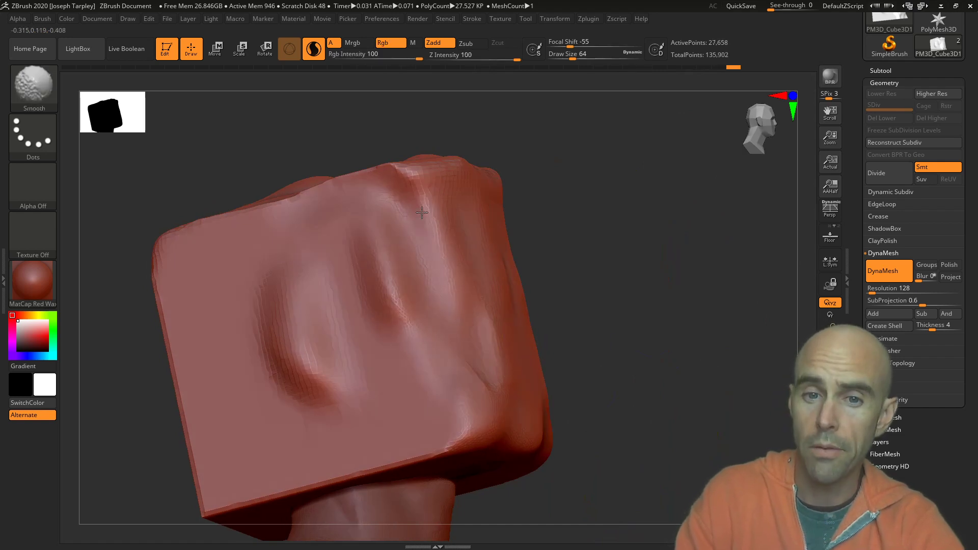
left_click_drag(421, 211, 356, 184, "shift")
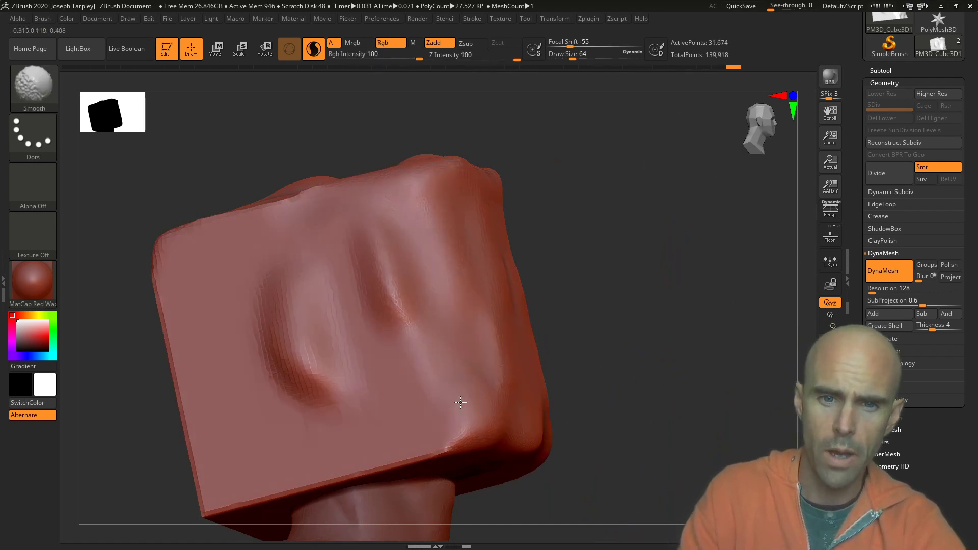
left_click_drag(400, 323, 402, 334, "shift")
left_click_drag(551, 275, 627, 259)
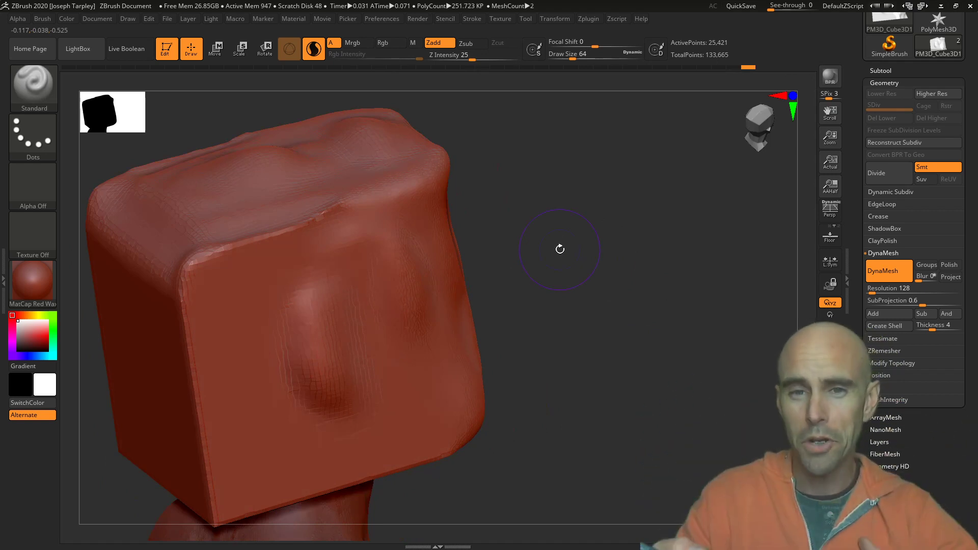
Smooth the block's rear vertical corner and lower rear edges, and update its DynaMesh.
left_click_drag(633, 284, 604, 259)
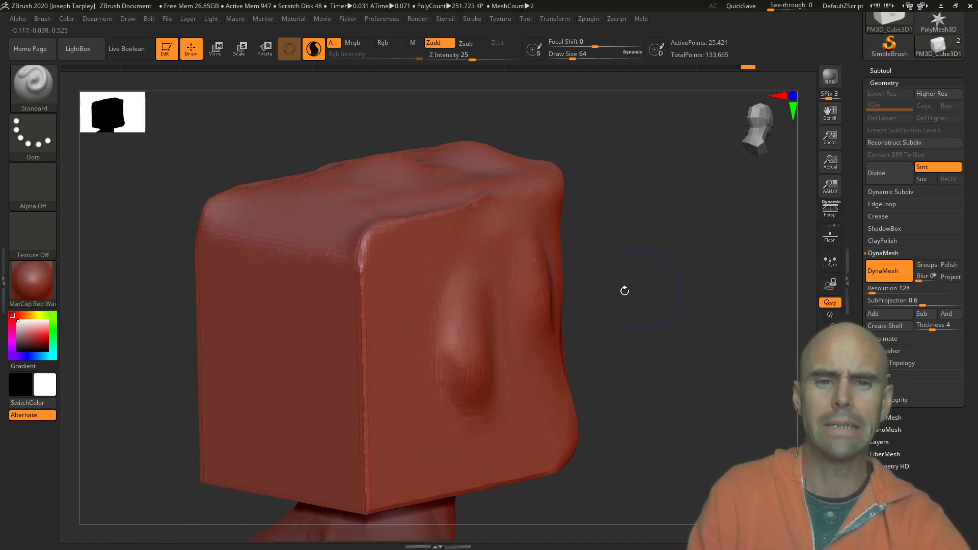
key("shift")
left_click_drag(360, 261, 365, 319, "shift")
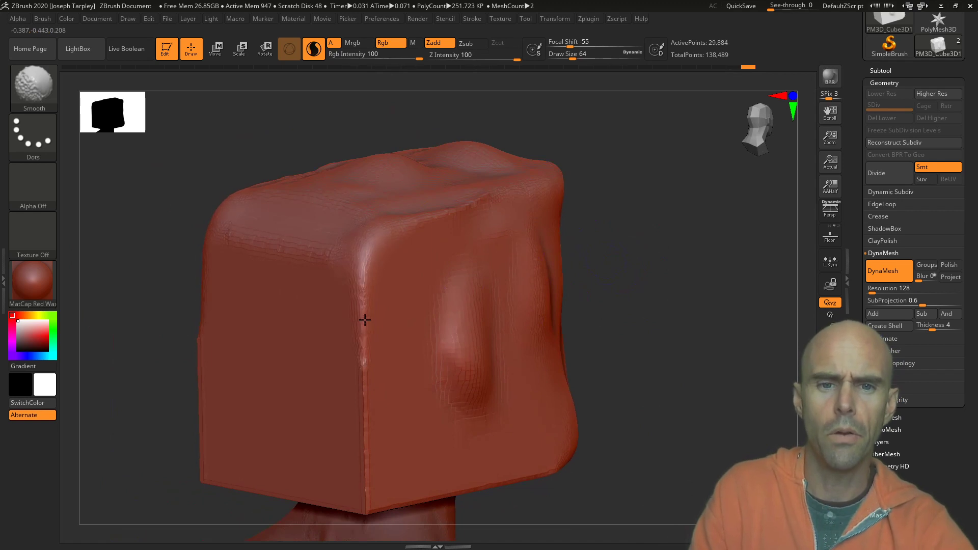
mouse_move(361, 264)
left_mouse_down("shift")
mouse_move(364, 496)
mouse_move(323, 486)
left_mouse_up("shift")
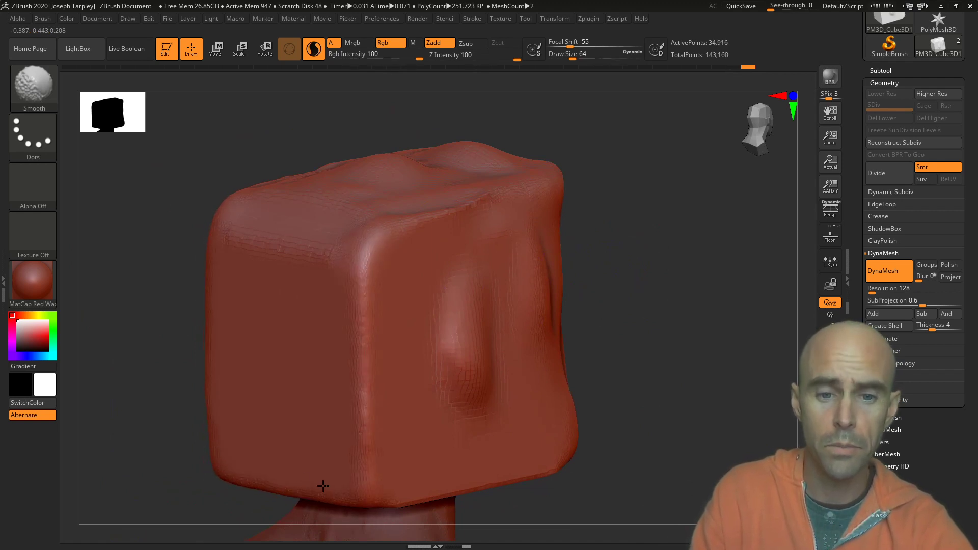
mouse_move(594, 229)
left_mouse_down("ctrl")
mouse_move(688, 301)
mouse_move(643, 326)
mouse_move(657, 307)
mouse_move(714, 321)
mouse_move(712, 347)
left_mouse_up("ctrl")
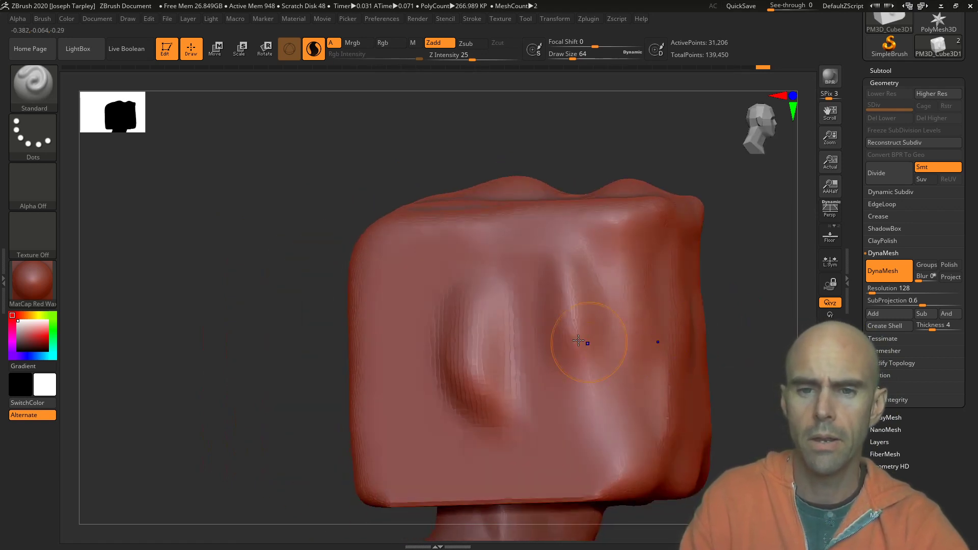
Smooth the crease on the block's side near the front corner, update the DynaMesh, and reframe the whole bust.
left_click_drag(583, 339, 567, 278, "shift")
left_click_drag(733, 347, 742, 373, "ctrl")
mouse_move(742, 373)
left_mouse_down("alt")
mouse_move(687, 323)
mouse_move(613, 300)
mouse_move(596, 270)
left_mouse_up("alt")
mouse_move(732, 276)
left_mouse_down()
mouse_move(753, 280)
mouse_move(743, 291)
mouse_move(738, 253)
mouse_move(741, 362)
mouse_move(731, 128)
mouse_move(698, 270)
mouse_move(687, 253)
mouse_move(673, 325)
mouse_move(651, 278)
left_mouse_up()
left_click(731, 129, "ctrl")
left_click(680, 281, "ctrl")
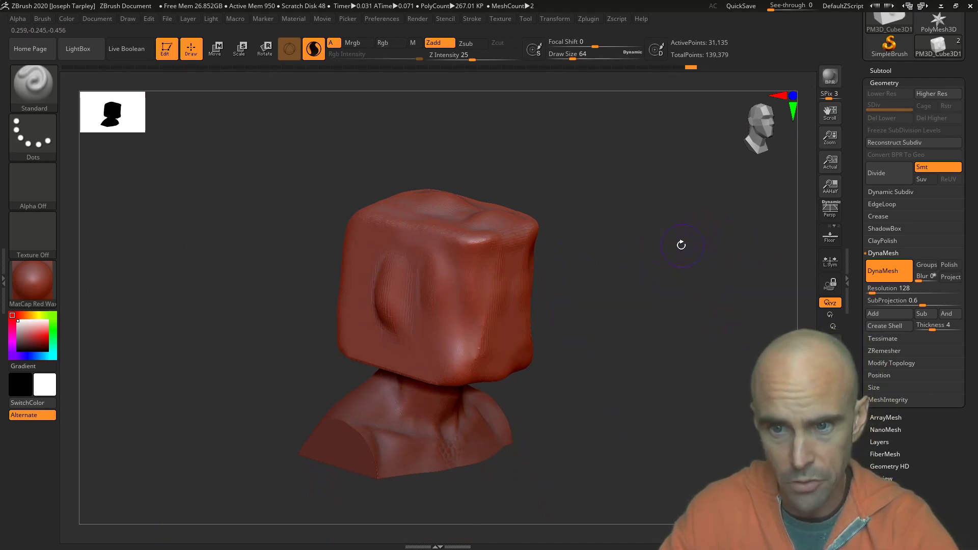
left_click_drag(601, 260, 528, 314)
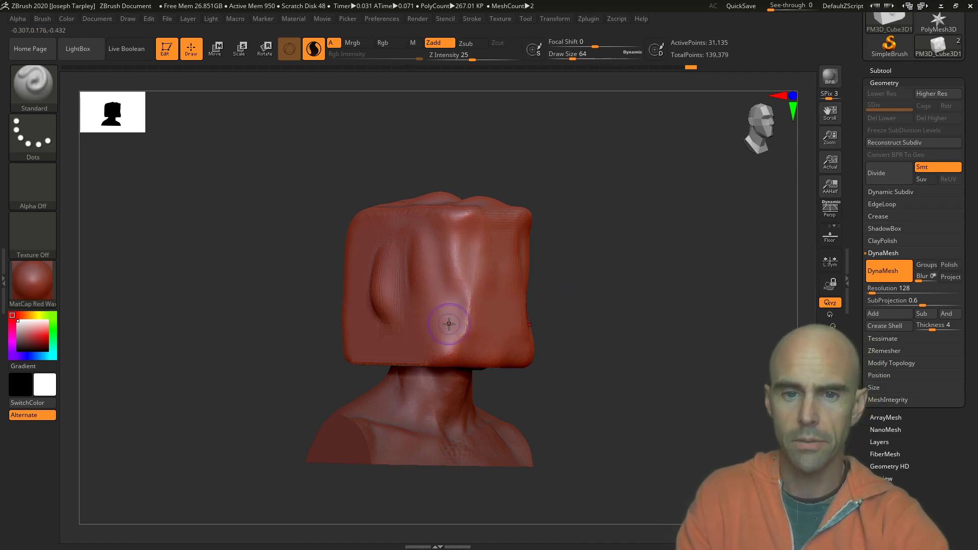
Build up vertical strips on the block's front corners with the ClayTubes brush, smooth them, and update the DynaMesh.
key("b")
key("c")
key("t")
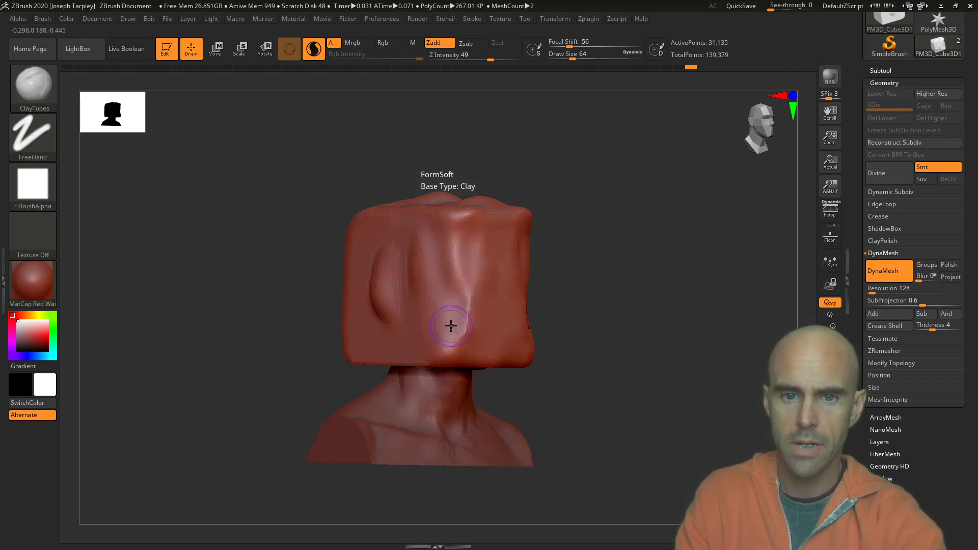
left_click_drag(455, 294, 460, 329)
left_click_drag(460, 276, 466, 333)
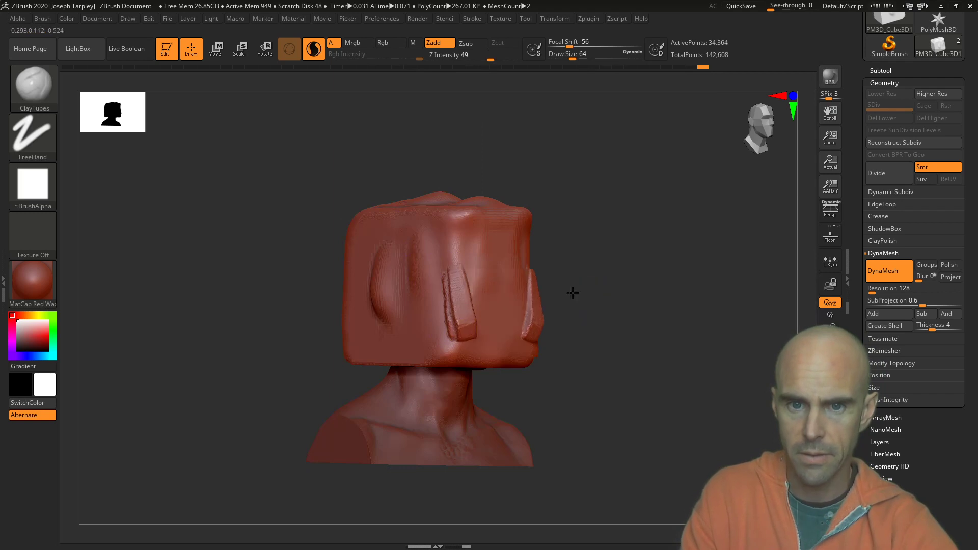
mouse_move(572, 293)
left_mouse_down()
mouse_move(515, 270)
mouse_move(539, 336)
left_mouse_up()
mouse_move(536, 329)
left_mouse_down()
mouse_move(534, 313)
mouse_move(539, 349)
left_mouse_up()
key("shift")
mouse_move(601, 275)
left_mouse_down("ctrl")
mouse_move(611, 283)
mouse_move(647, 250)
left_mouse_up("ctrl")
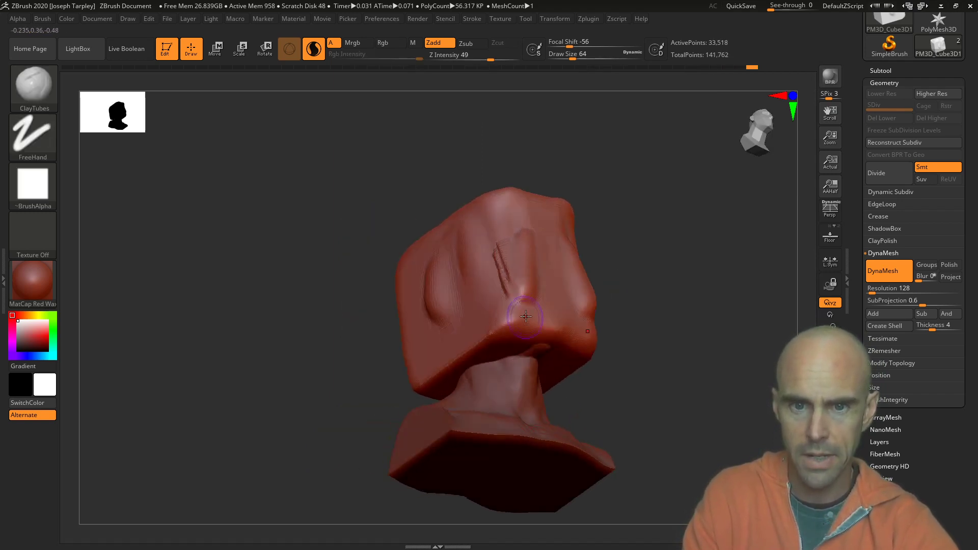
Add ClayTubes strokes along the block's lower front corner and bottom side edge, smooth them, and update the DynaMesh.
mouse_move(533, 303)
left_mouse_down()
mouse_move(521, 294)
mouse_move(551, 331)
left_mouse_up()
key("shift")
left_click_drag(603, 272, 650, 255, "ctrl")
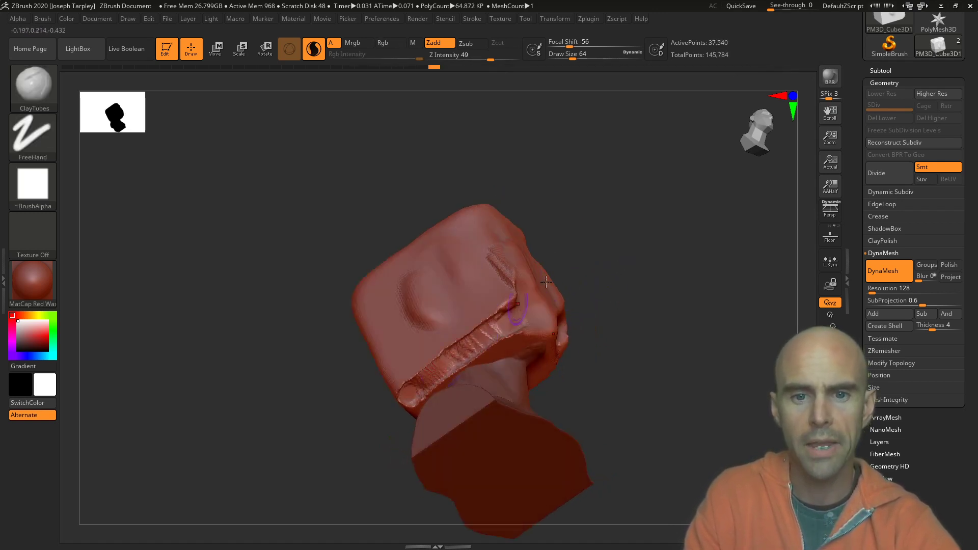
left_click_drag(546, 281, 448, 353)
key("shift")
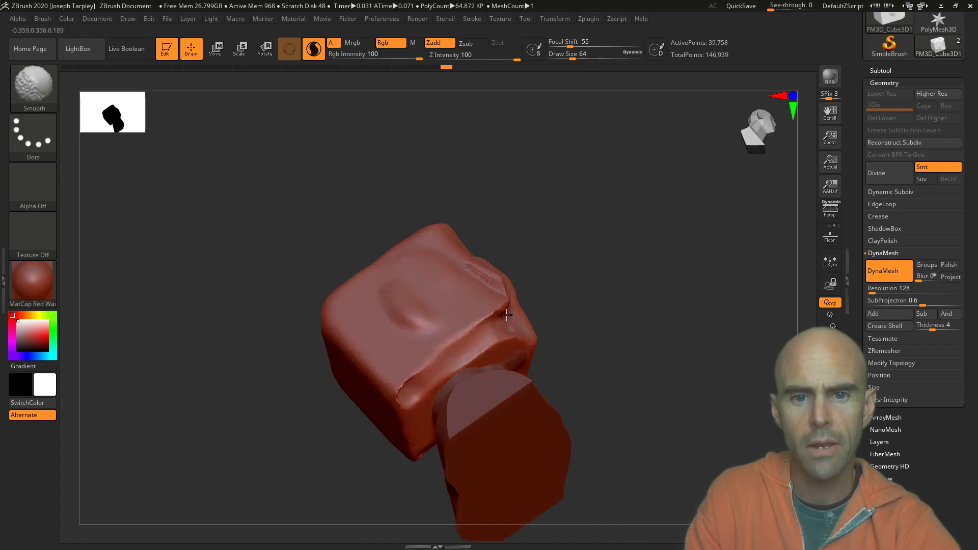
left_click_drag(570, 260, 601, 285, "ctrl")
Smooth the strips and creases across the block's front face and update its DynaMesh.
mouse_move(601, 285)
left_mouse_down()
mouse_move(529, 352)
mouse_move(550, 351)
left_mouse_up()
mouse_move(524, 315)
left_mouse_down()
mouse_move(493, 272)
mouse_move(495, 236)
left_mouse_up()
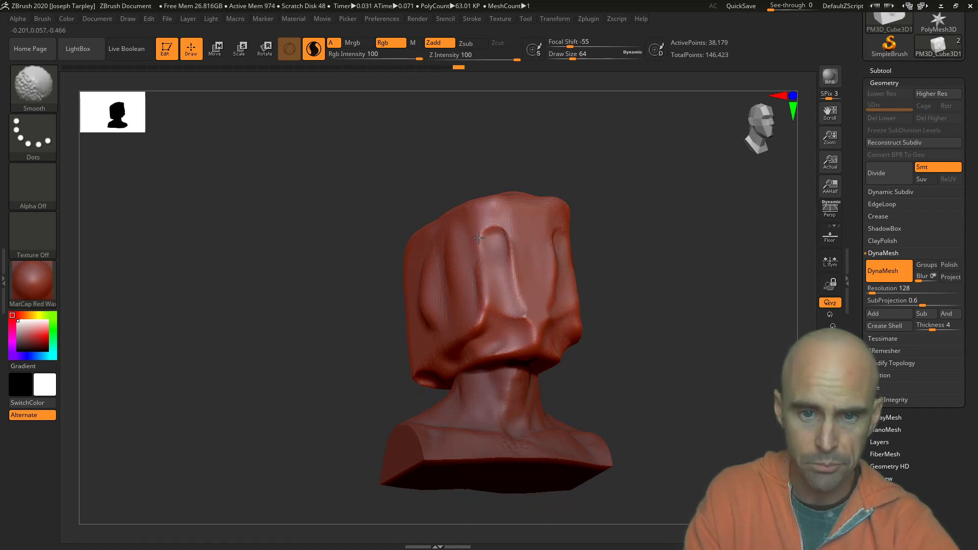
left_click_drag(637, 239, 667, 250, "ctrl")
mouse_move(672, 240)
left_mouse_down()
mouse_move(626, 255)
mouse_move(650, 236)
left_mouse_up()
mouse_move(555, 248)
left_mouse_down("alt")
mouse_move(568, 261)
mouse_move(562, 279)
mouse_move(549, 280)
mouse_move(556, 263)
left_mouse_up("alt")
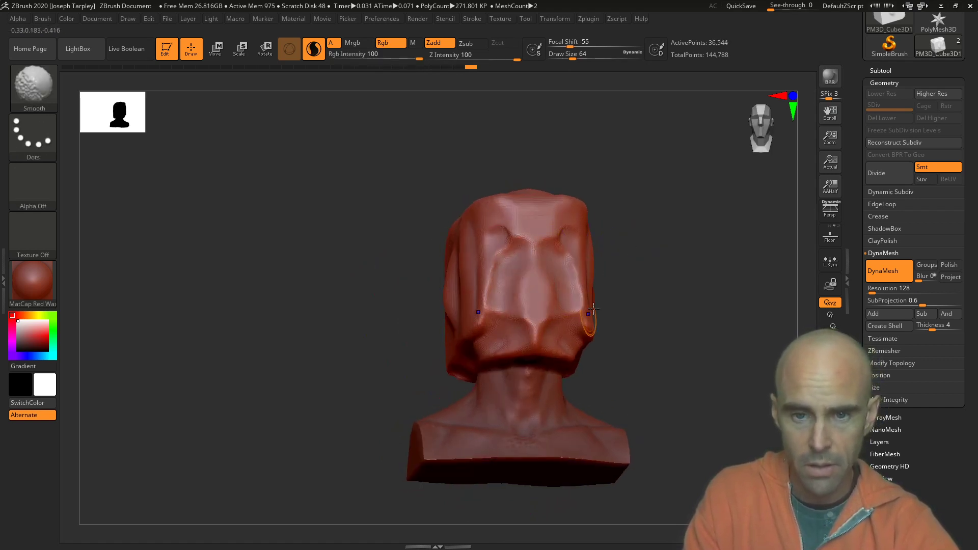
left_click_drag(636, 245, 667, 260, "ctrl")
Set the ClayTubes Draw Size to 149 and carve back the block's front face and upper front edge.
left_click_drag(629, 270, 672, 273)
key("space")
mouse_move(622, 291)
left_mouse_down()
mouse_move(634, 294)
mouse_move(653, 270)
left_mouse_up()
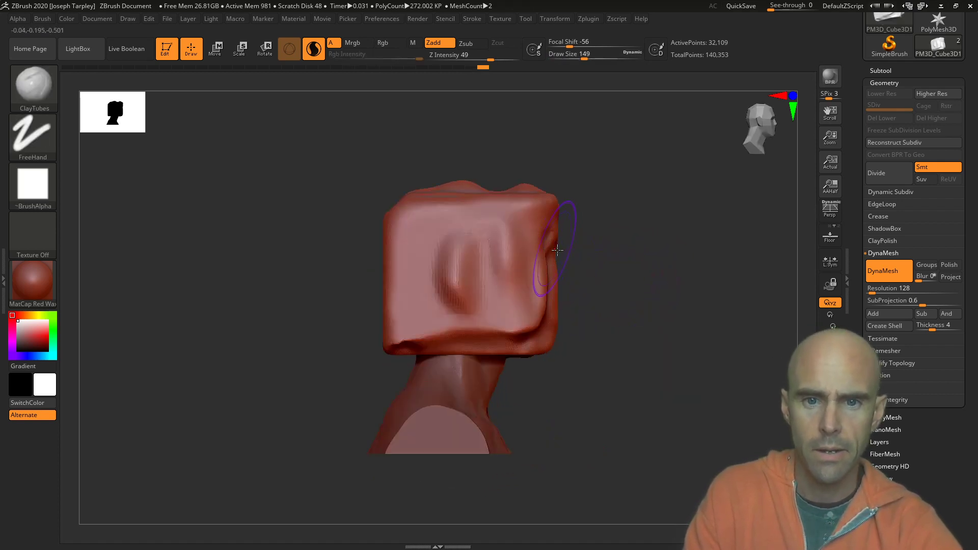
mouse_move(557, 249)
left_mouse_down()
mouse_move(566, 257)
mouse_move(524, 326)
left_mouse_up()
mouse_move(541, 234)
left_mouse_down("alt")
mouse_move(530, 337)
mouse_move(510, 223)
mouse_move(530, 201)
left_mouse_up("alt")
left_click_drag(535, 196, 517, 224, "alt")
left_click_drag(611, 229, 575, 270)
mouse_move(509, 204)
left_mouse_down("alt")
mouse_move(520, 220)
mouse_move(552, 191)
mouse_move(561, 224)
left_mouse_up("alt")
left_click_drag(642, 229, 606, 224)
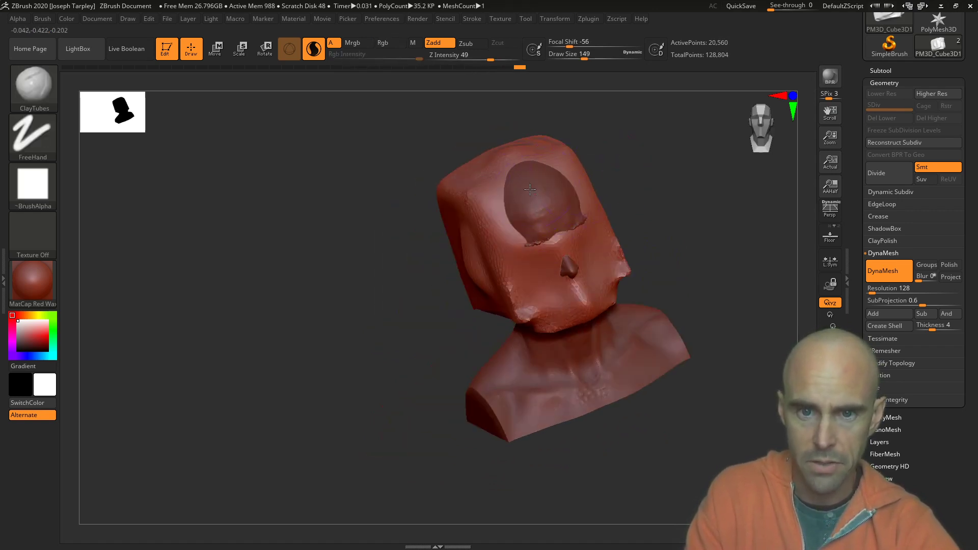
Build clay over the exposed forehead area and down the front of the face, and smooth it.
left_click_drag(530, 190, 553, 234)
mouse_move(525, 188)
left_mouse_down()
mouse_move(548, 230)
mouse_move(521, 252)
mouse_move(535, 193)
mouse_move(561, 198)
left_mouse_up()
left_click_drag(603, 179, 629, 191)
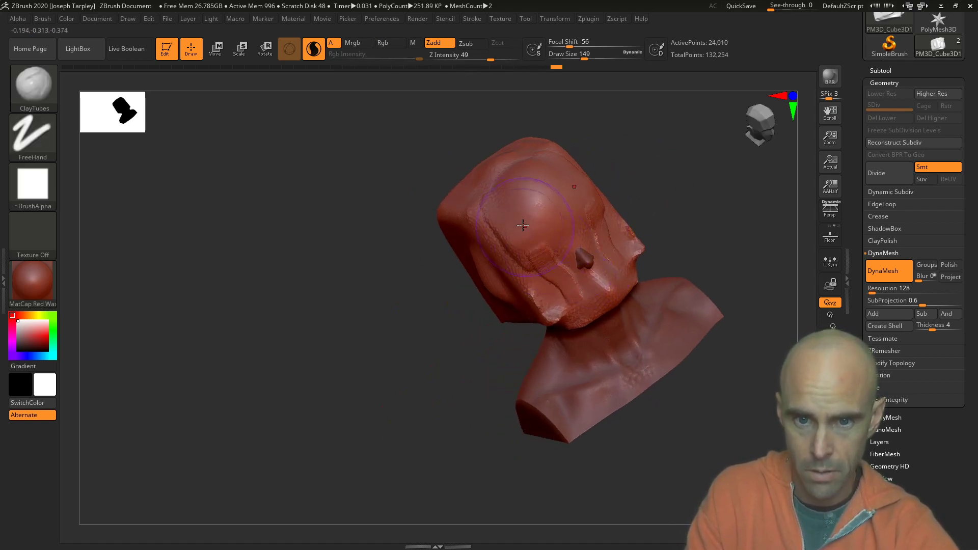
mouse_move(535, 247)
left_mouse_down()
mouse_move(573, 311)
mouse_move(585, 298)
left_mouse_up()
mouse_move(571, 242)
left_mouse_down("shift")
mouse_move(573, 270)
mouse_move(635, 233)
mouse_move(703, 219)
left_mouse_up("shift")
Fill in the block's front corner and upper side with ClayTubes strokes and smooth them.
mouse_move(624, 176)
left_mouse_down()
mouse_move(647, 168)
mouse_move(562, 275)
left_mouse_up()
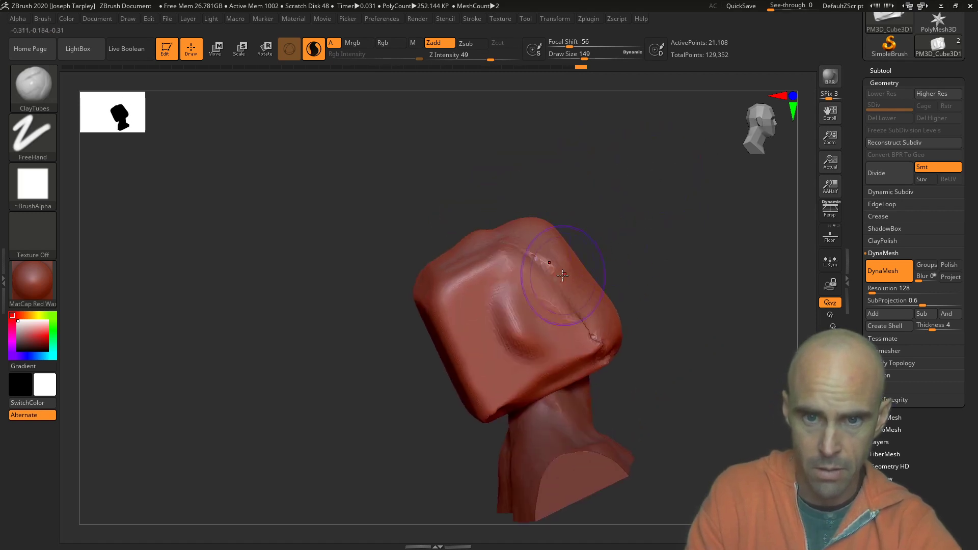
mouse_move(463, 282)
left_mouse_down()
mouse_move(442, 305)
mouse_move(545, 248)
mouse_move(470, 282)
mouse_move(600, 327)
mouse_move(491, 273)
mouse_move(593, 323)
left_mouse_up()
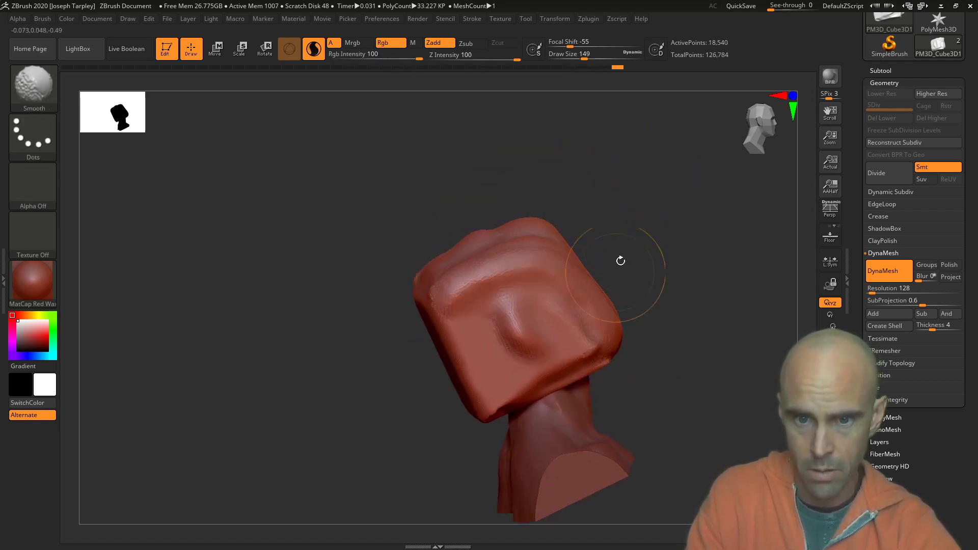
left_click_drag(620, 259, 657, 249)
Carve down the block's rear side corner with broad ClayTubes strokes, smooth it, and update the DynaMesh.
mouse_move(480, 330)
left_mouse_down("alt")
mouse_move(502, 373)
mouse_move(496, 360)
left_mouse_up("alt")
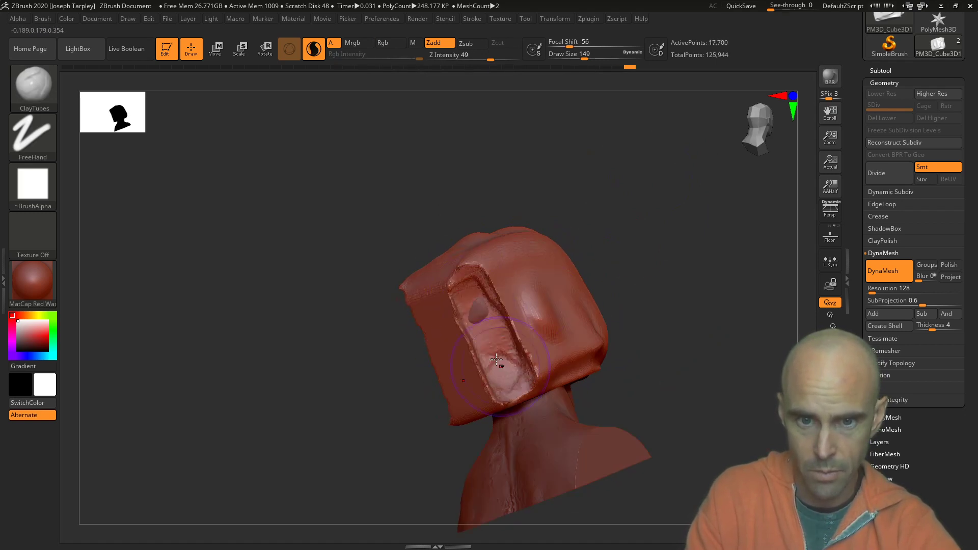
left_click_drag(356, 297, 440, 290)
mouse_move(448, 301)
left_mouse_down("shift")
mouse_move(479, 376)
mouse_move(473, 397)
left_mouse_up("shift")
mouse_move(435, 298)
left_mouse_down("alt")
mouse_move(450, 346)
mouse_move(448, 314)
mouse_move(438, 338)
left_mouse_up("alt")
left_click_drag(555, 290, 576, 310, "ctrl")
Round off the back and upper rear corners of the block with clay and smoothing strokes, updating the DynaMesh.
left_click_drag(550, 286, 570, 296)
mouse_move(437, 284)
left_mouse_down()
mouse_move(400, 303)
mouse_move(428, 293)
left_mouse_up()
mouse_move(428, 293)
left_mouse_down("shift")
mouse_move(401, 296)
mouse_move(401, 312)
left_mouse_up("shift")
left_click_drag(376, 346, 358, 314)
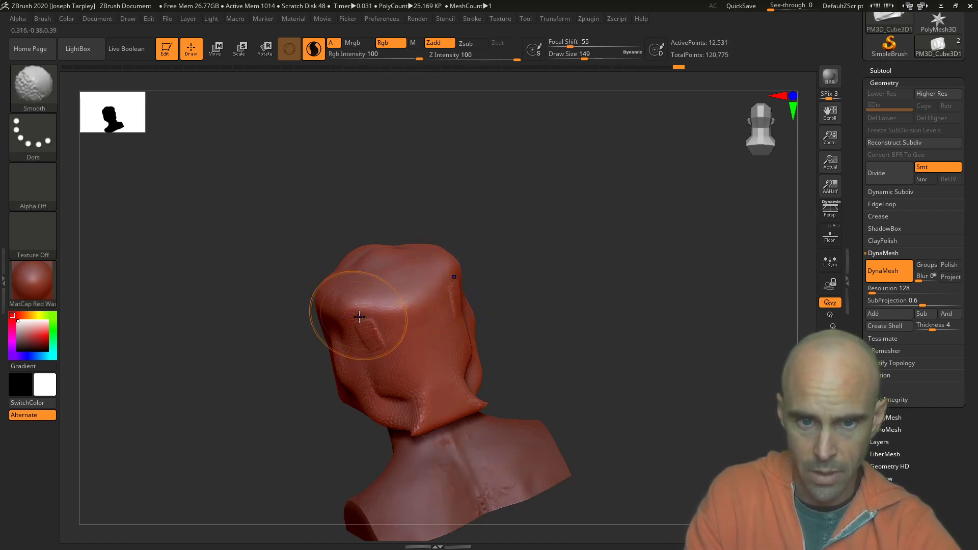
left_click_drag(431, 192, 531, 290, "ctrl")
left_click_drag(489, 275, 540, 285)
mouse_move(375, 290)
left_mouse_down("shift")
mouse_move(338, 308)
mouse_move(286, 284)
left_mouse_up("shift")
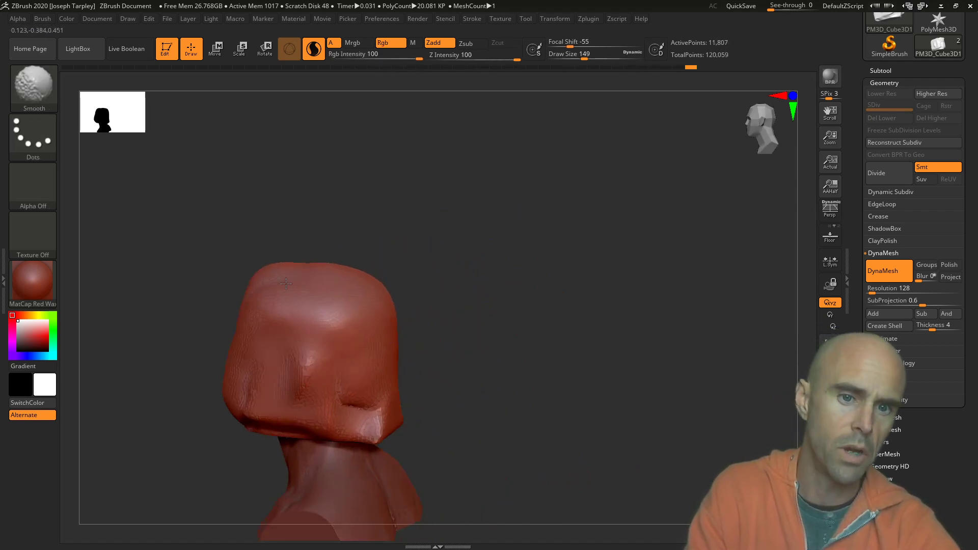
Smooth the head form's sides and lower edge, add clay above the neck, and update the DynaMesh.
left_click_drag(306, 203, 346, 229, "ctrl")
mouse_move(326, 214)
left_mouse_down()
mouse_move(369, 218)
mouse_move(393, 238)
mouse_move(463, 250)
mouse_move(500, 239)
mouse_move(527, 254)
left_mouse_up()
left_click_drag(360, 407, 298, 407, "shift")
left_click_drag(474, 326, 502, 351, "ctrl")
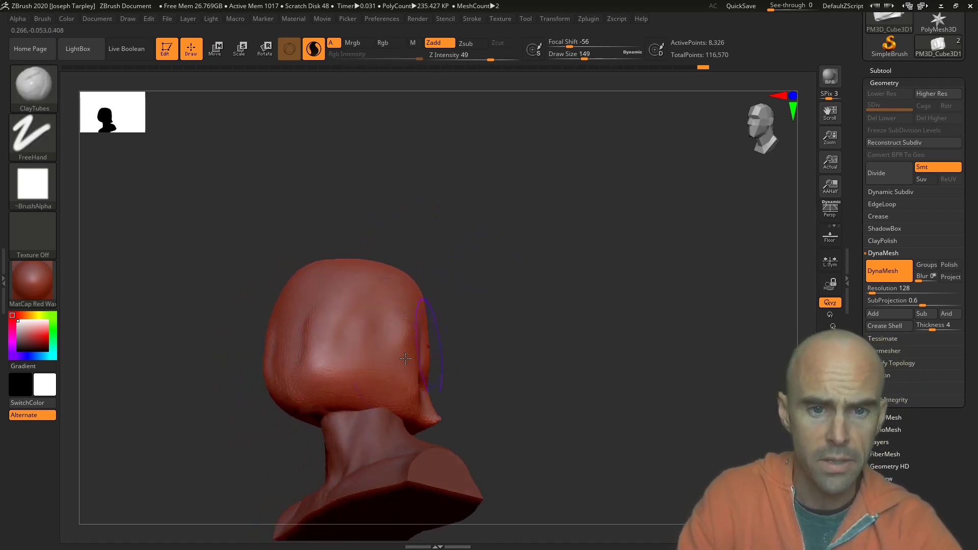
mouse_move(362, 374)
left_mouse_down()
mouse_move(329, 390)
mouse_move(377, 379)
mouse_move(366, 390)
left_mouse_up()
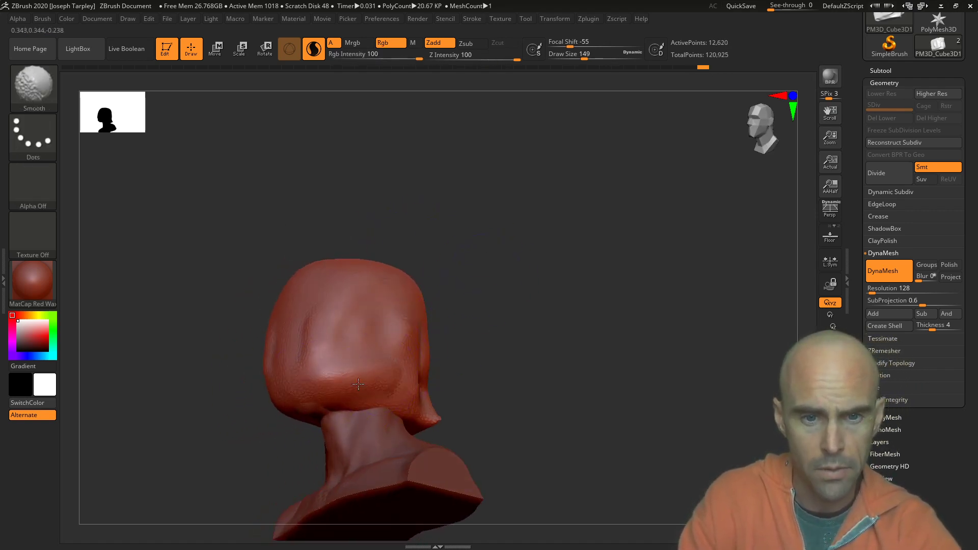
left_click_drag(458, 321, 489, 351, "ctrl")
left_click_drag(443, 340, 381, 347)
Set the ClayTubes Draw Size to 101, then build up and smooth the head form's side, updating the DynaMesh.
key("space")
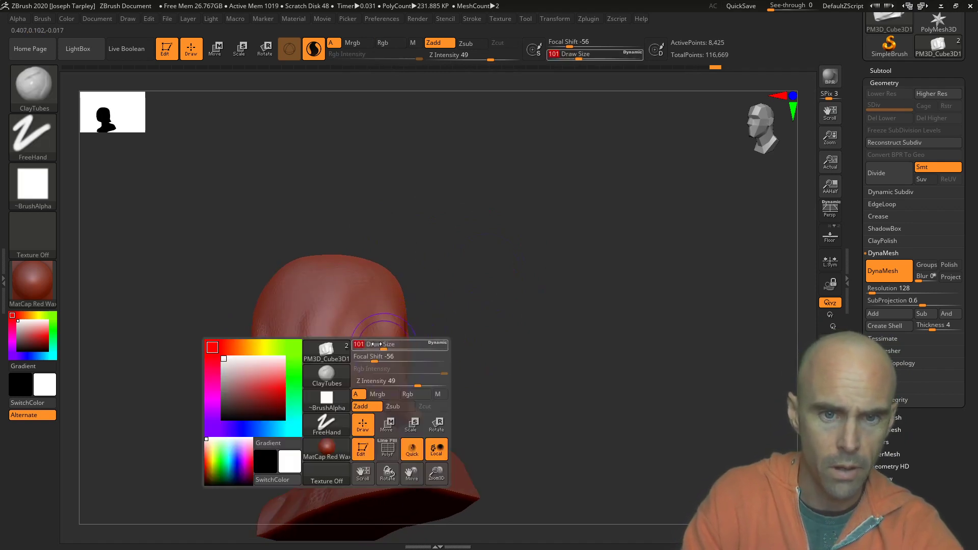
mouse_move(319, 380)
left_mouse_down()
mouse_move(316, 285)
mouse_move(318, 369)
left_mouse_up()
left_click_drag(427, 214, 453, 239, "ctrl")
mouse_move(346, 209)
left_mouse_down()
mouse_move(338, 258)
mouse_move(364, 296)
left_mouse_up()
left_click_drag(289, 333, 282, 249)
mouse_move(288, 282)
left_mouse_down("shift")
mouse_move(279, 262)
mouse_move(287, 334)
left_mouse_up("shift")
mouse_move(442, 236)
left_mouse_down()
mouse_move(406, 246)
mouse_move(465, 262)
left_mouse_up()
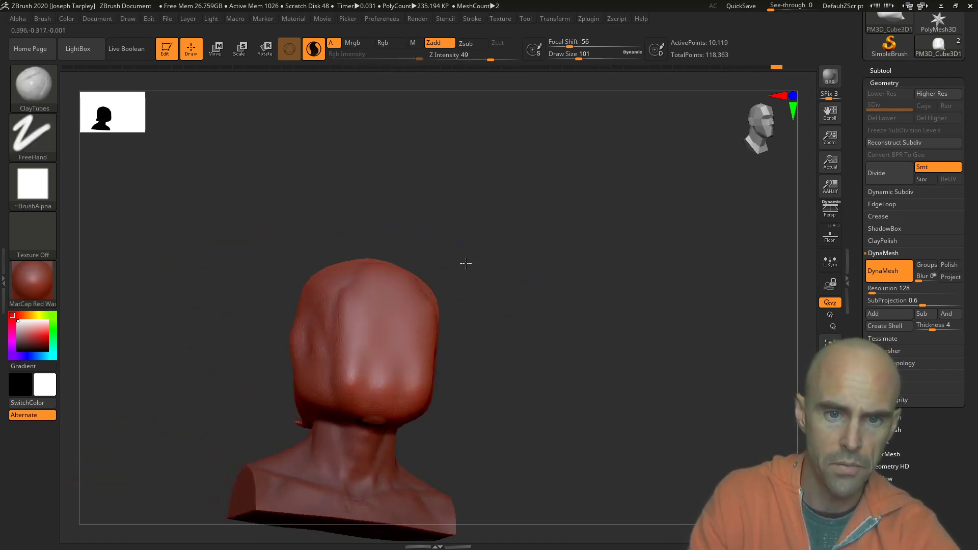
Build up the front of the face and the cheek down to the jaw, and smooth the strokes.
mouse_move(382, 321)
left_mouse_down()
mouse_move(379, 418)
mouse_move(376, 301)
mouse_move(386, 324)
mouse_move(359, 382)
left_mouse_up()
mouse_move(356, 292)
left_mouse_down()
mouse_move(352, 399)
mouse_move(376, 414)
mouse_move(378, 396)
mouse_move(383, 404)
left_mouse_up()
left_click_drag(483, 290, 522, 313)
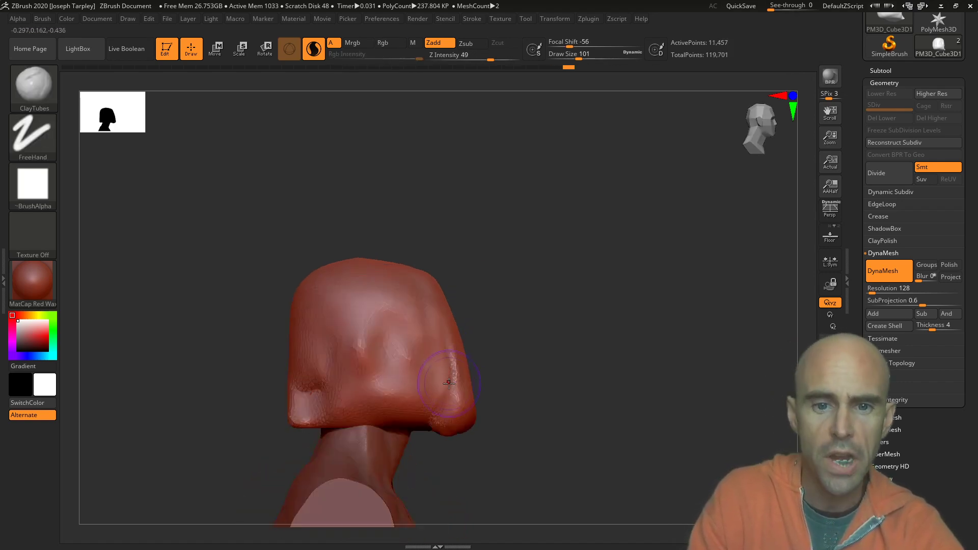
left_click_drag(441, 347, 448, 400)
mouse_move(448, 392)
left_mouse_down("shift")
mouse_move(439, 351)
mouse_move(431, 367)
left_mouse_up("shift")
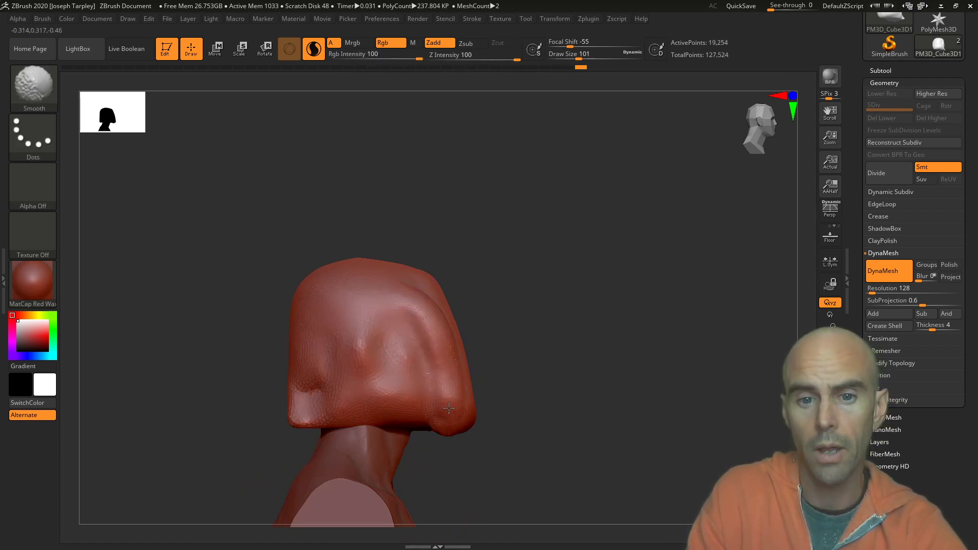
Fill the exposed patch on the upper forehead with ClayTubes strokes and smooth the surface.
mouse_move(545, 331)
left_mouse_down()
mouse_move(501, 336)
mouse_move(486, 358)
left_mouse_up()
mouse_move(486, 300)
left_mouse_down()
mouse_move(471, 287)
mouse_move(472, 297)
left_mouse_up()
left_click_drag(490, 370, 466, 321, "shift")
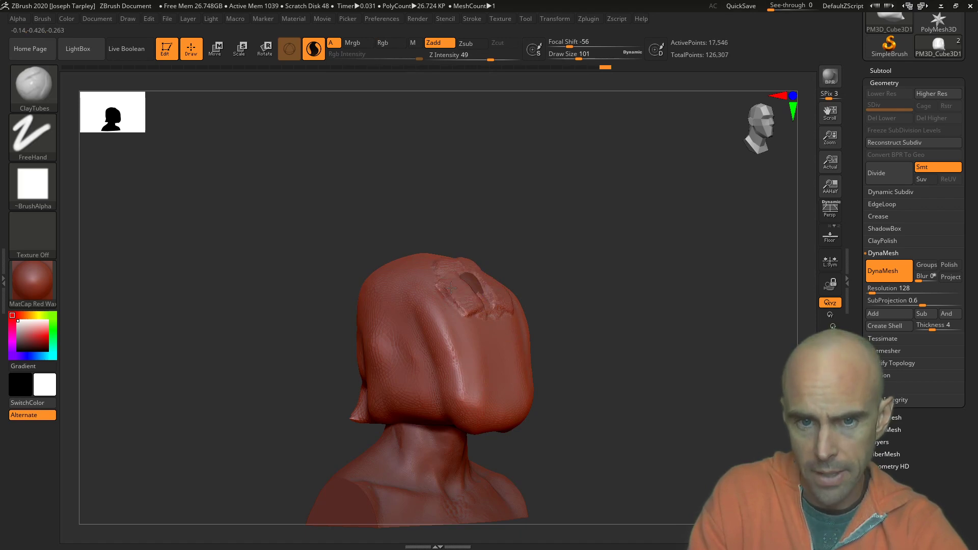
mouse_move(451, 288)
left_mouse_down()
mouse_move(493, 306)
mouse_move(469, 282)
left_mouse_up()
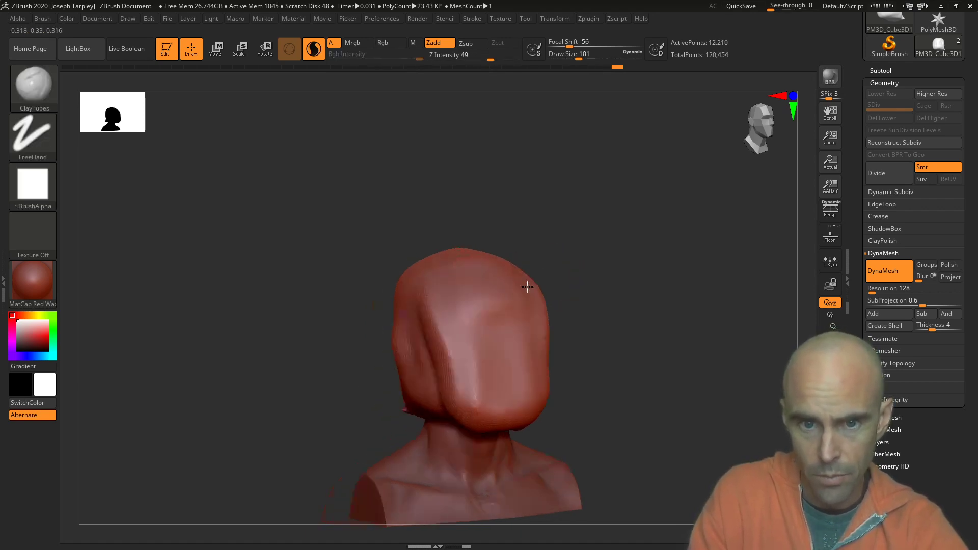
Set the ClayTubes Draw Size to 49 and build a squared forehead plane down to the brow, smoothing its surface.
right_click_drag(498, 295, 469, 295)
key("space")
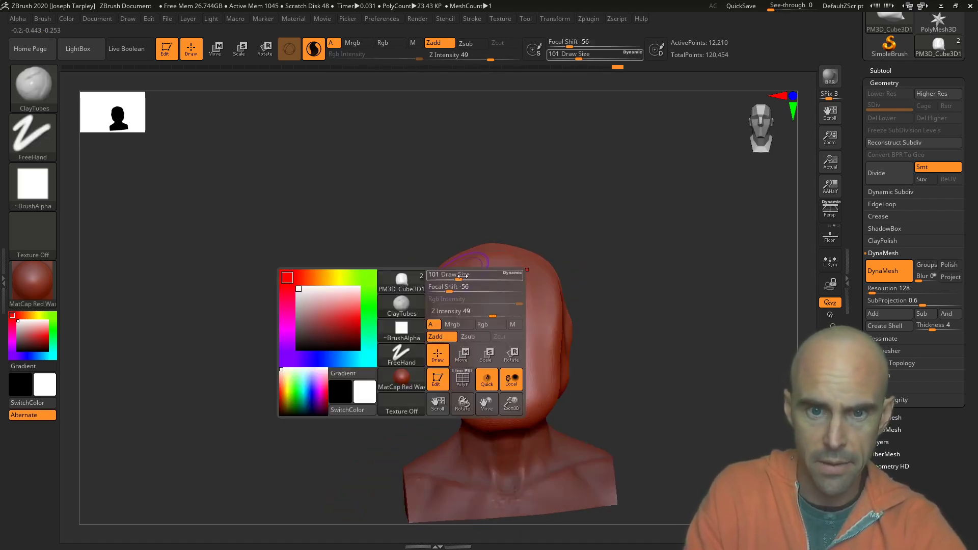
left_click_drag(462, 276, 457, 271)
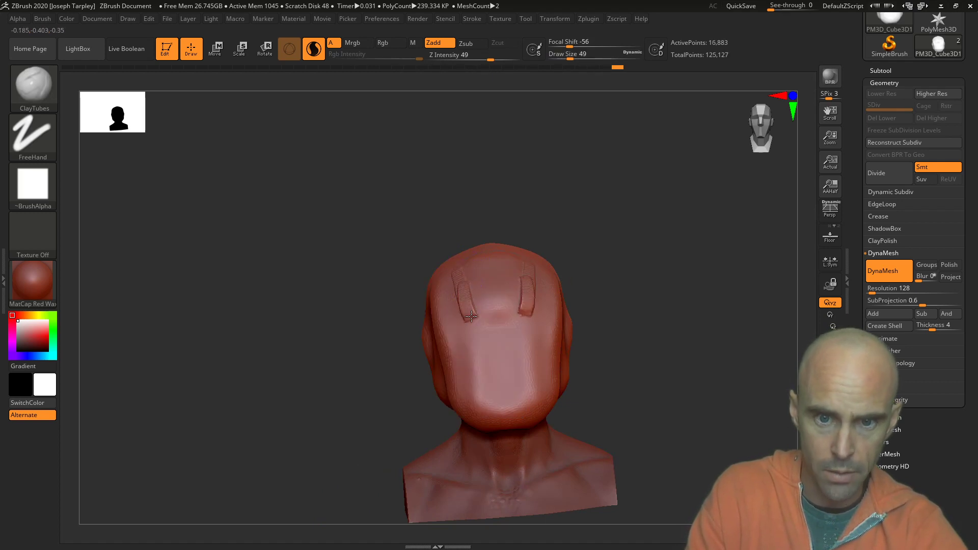
mouse_move(519, 291)
left_mouse_down("shift")
mouse_move(499, 312)
mouse_move(467, 270)
left_mouse_up("shift")
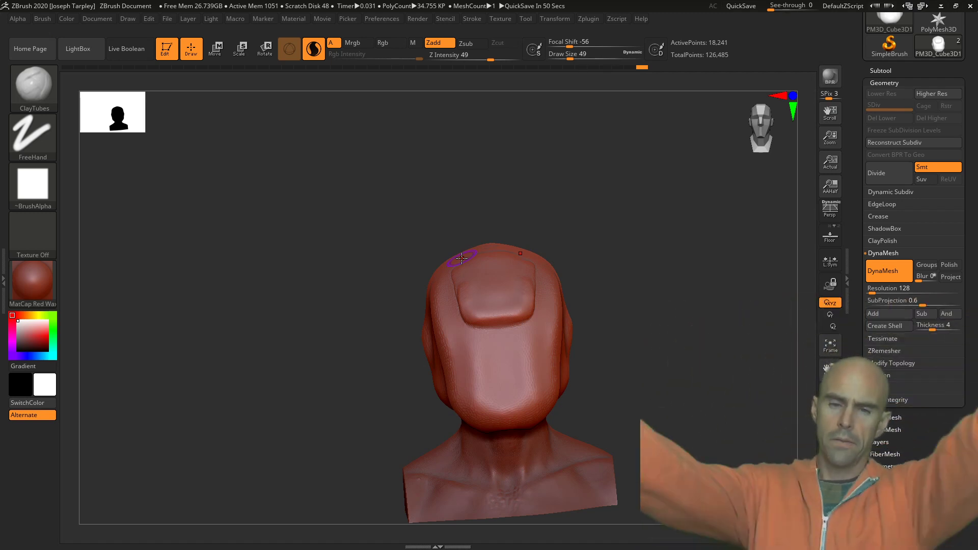
Build ClayTubes ridges along the forehead plane's side edges up over the crown, and smooth them together with the brow plane.
left_click_drag(601, 342, 675, 350)
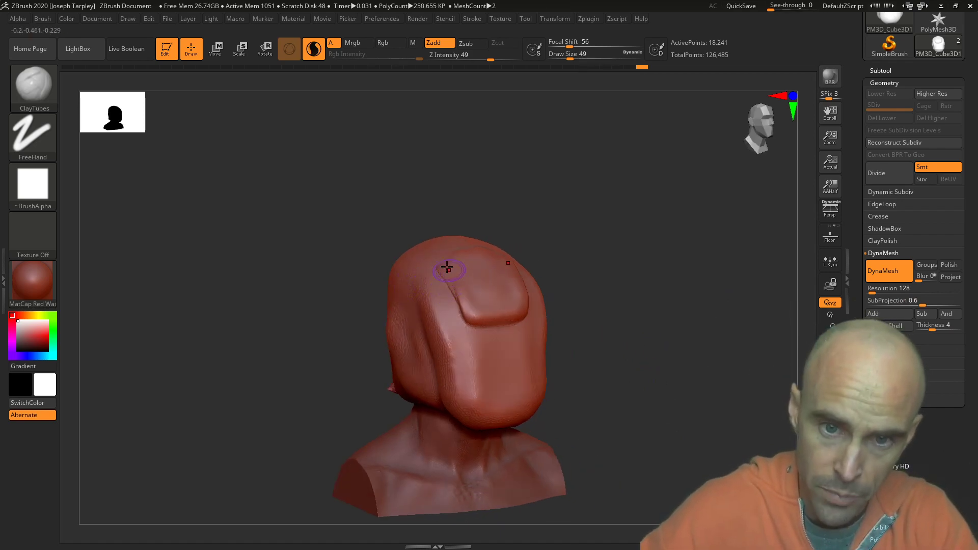
key("shift")
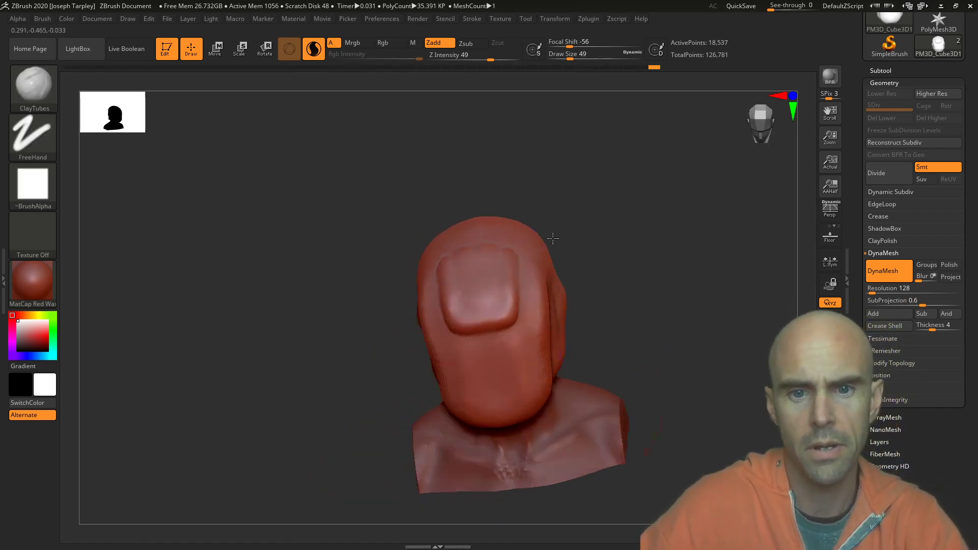
left_click_drag(552, 238, 573, 242)
left_click_drag(506, 283, 517, 243)
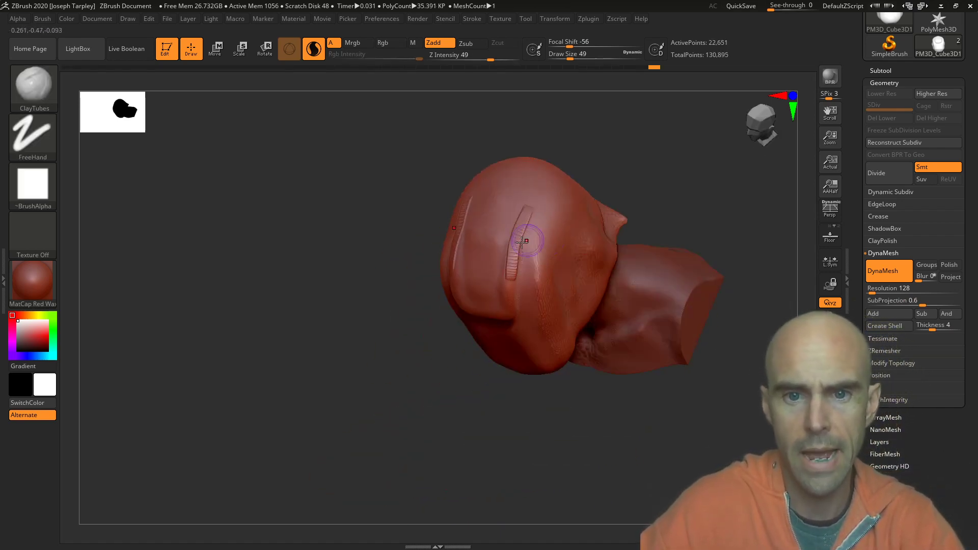
mouse_move(522, 241)
left_mouse_down()
mouse_move(521, 219)
mouse_move(514, 247)
left_mouse_up()
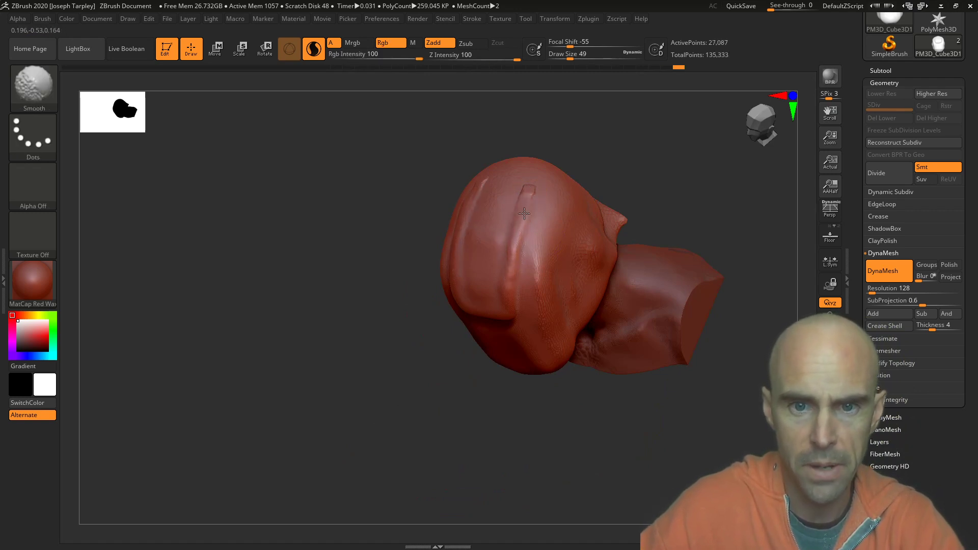
mouse_move(524, 214)
left_mouse_down("shift")
mouse_move(525, 254)
mouse_move(544, 193)
left_mouse_up("shift")
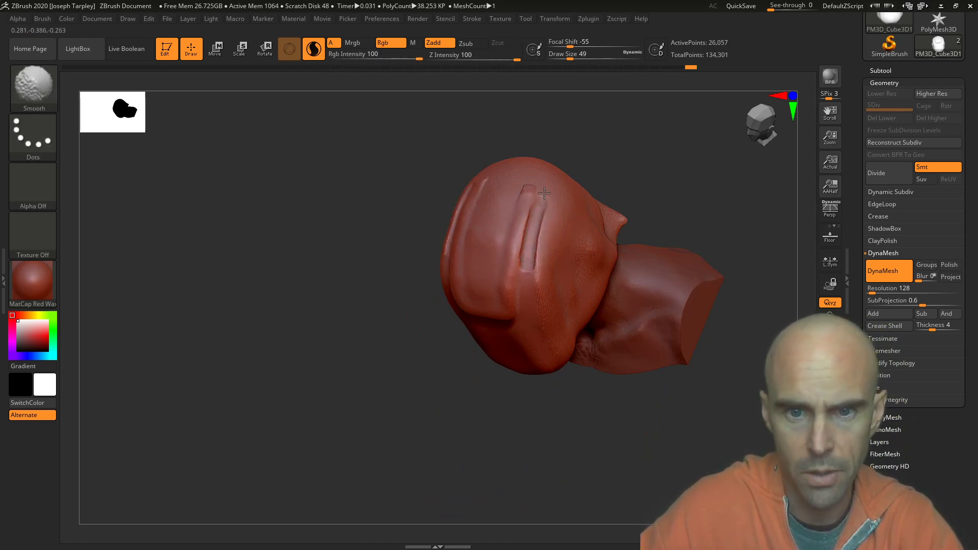
left_click_drag(536, 254, 530, 292, "shift")
mouse_move(605, 185)
left_mouse_down()
mouse_move(653, 124)
mouse_move(583, 203)
mouse_move(559, 207)
left_mouse_up()
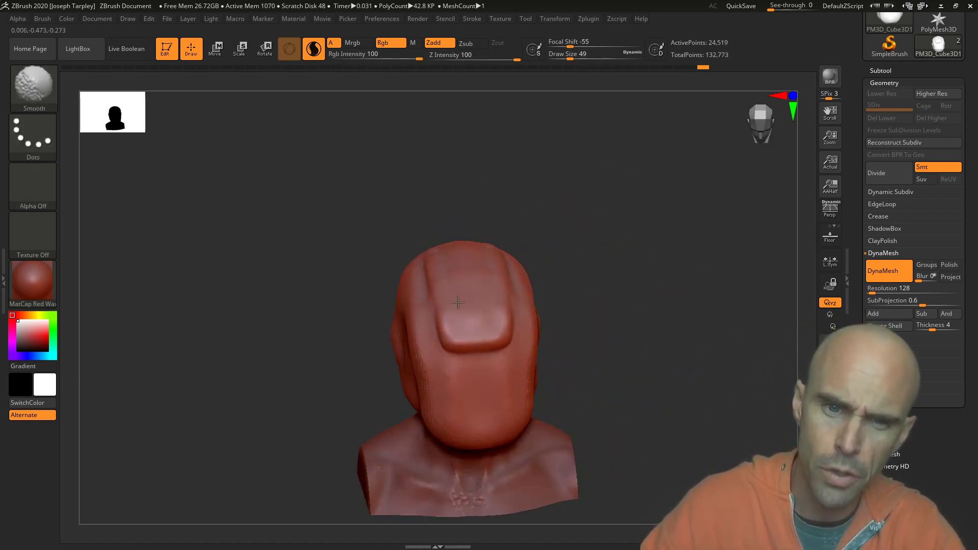
mouse_move(438, 275)
left_mouse_down()
mouse_move(444, 317)
mouse_move(471, 334)
left_mouse_up()
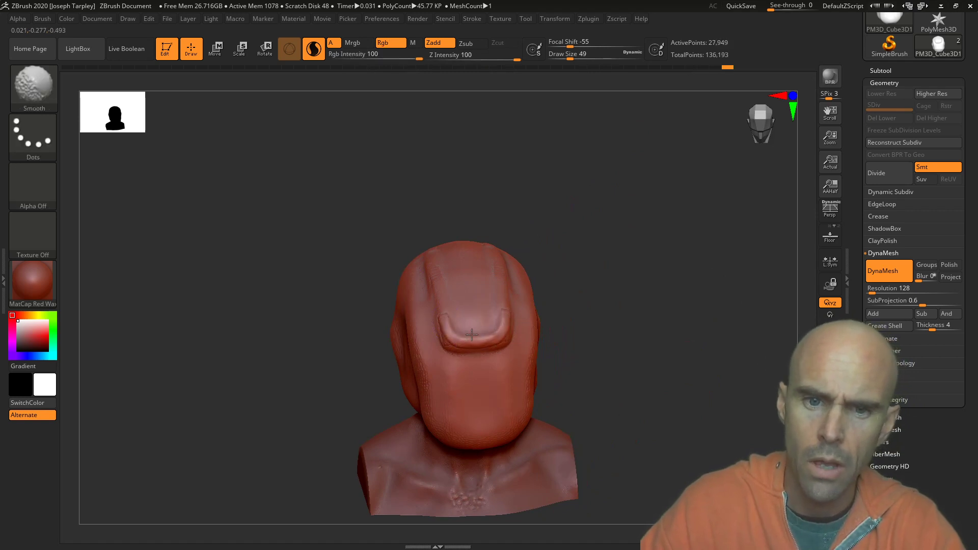
Add ClayTubes strips along the side edges of the face from the temple to the cheek, and smooth them.
mouse_move(572, 287)
left_mouse_down()
mouse_move(589, 277)
mouse_move(585, 267)
mouse_move(513, 253)
mouse_move(505, 275)
left_mouse_up()
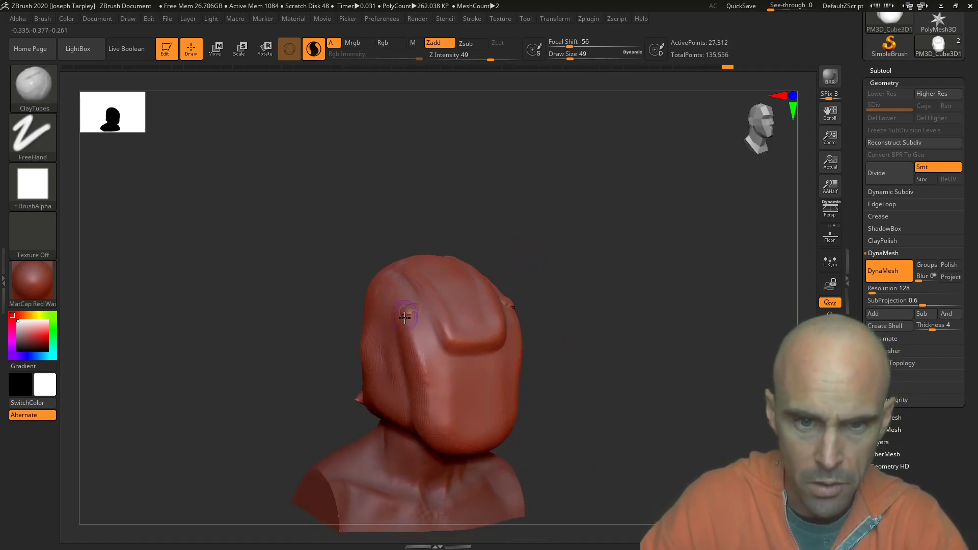
mouse_move(425, 368)
left_mouse_down()
mouse_move(416, 313)
mouse_move(427, 398)
mouse_move(410, 323)
left_mouse_up()
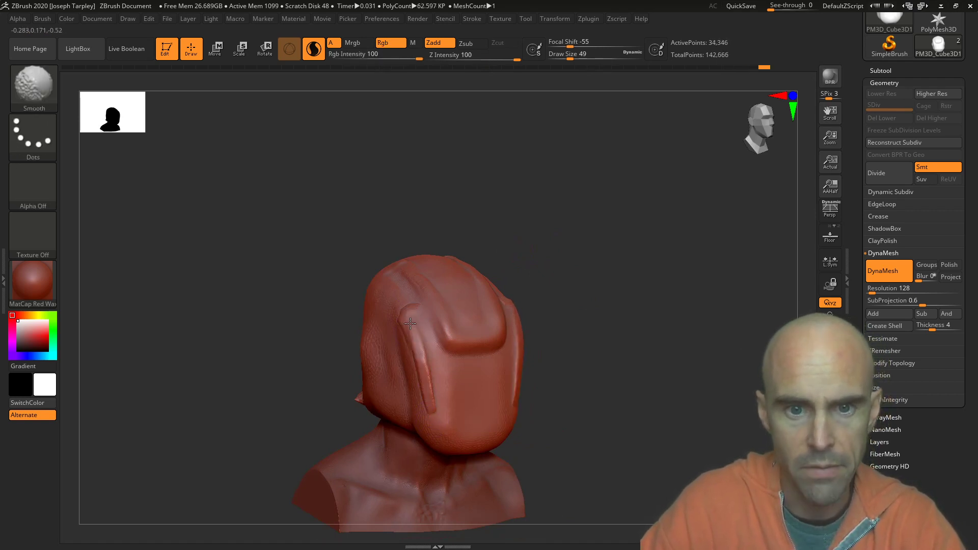
left_click_drag(621, 311, 514, 326)
mouse_move(519, 373)
left_mouse_down()
mouse_move(516, 428)
mouse_move(519, 371)
left_mouse_up()
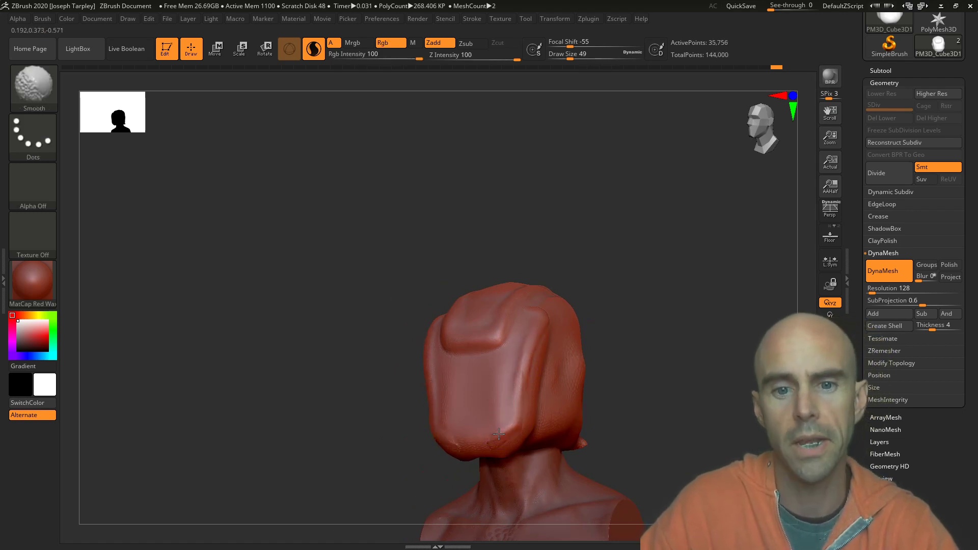
left_click_drag(545, 340, 543, 324, "shift")
Build up the face's side edge around the jaw corner and chin and below the temple, smoothing the strokes.
mouse_move(571, 250)
left_mouse_down()
mouse_move(605, 233)
mouse_move(553, 249)
left_mouse_up()
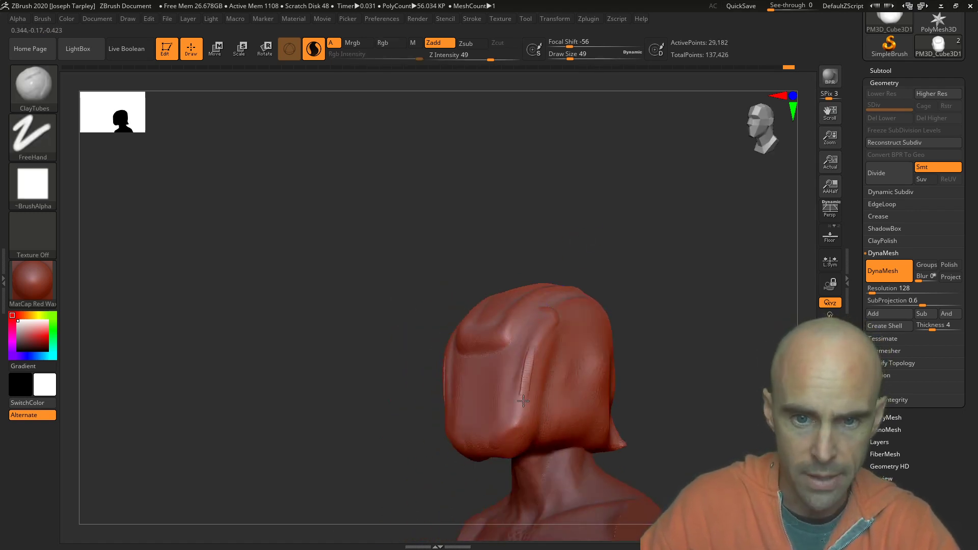
left_click_drag(525, 395, 526, 367, "shift")
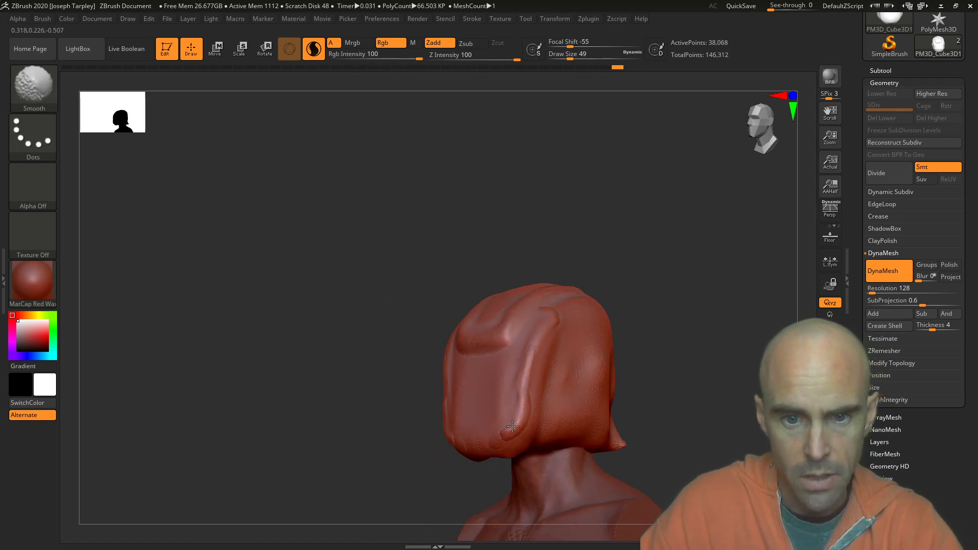
left_click_drag(486, 441, 478, 442, "shift")
left_click_drag(331, 410, 365, 399)
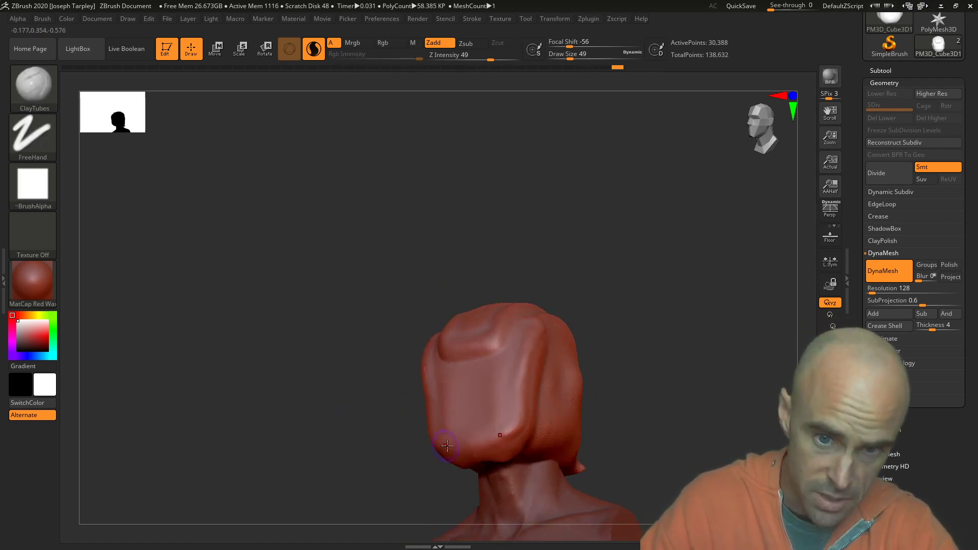
mouse_move(492, 441)
left_mouse_down("shift")
mouse_move(450, 448)
mouse_move(471, 446)
left_mouse_up("shift")
left_click_drag(601, 317, 639, 329)
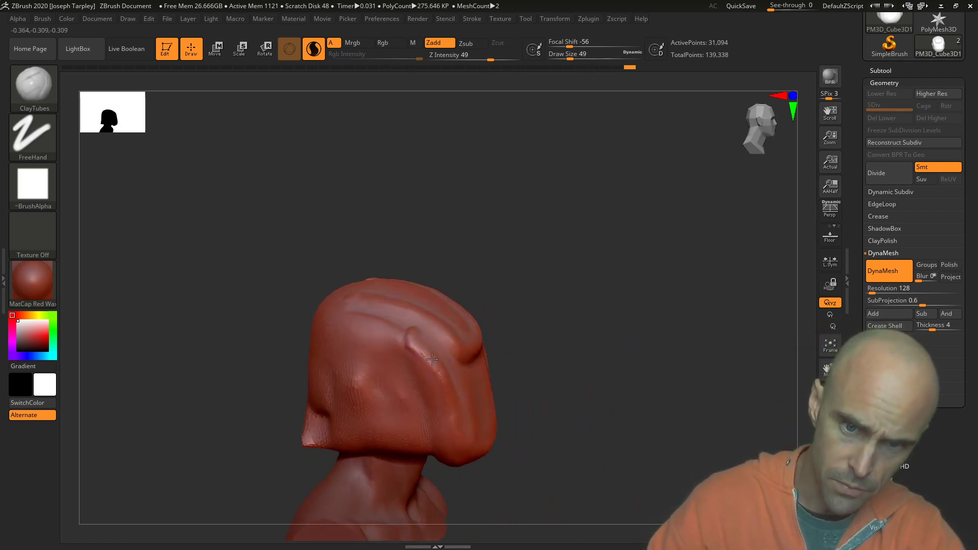
left_click_drag(445, 389, 419, 350, "shift")
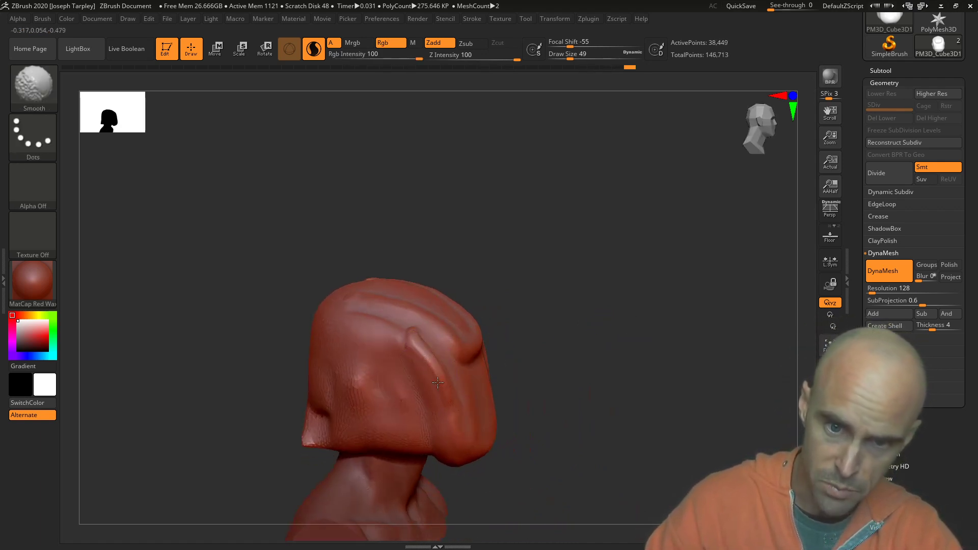
Show the head form's wireframe, update the DynaMesh to even out the polygons, and turn off Sculptris Pro.
left_click_drag(565, 333, 519, 323)
left_click_drag(728, 329, 652, 425)
key("shift+f")
left_click_drag(720, 347, 699, 353)
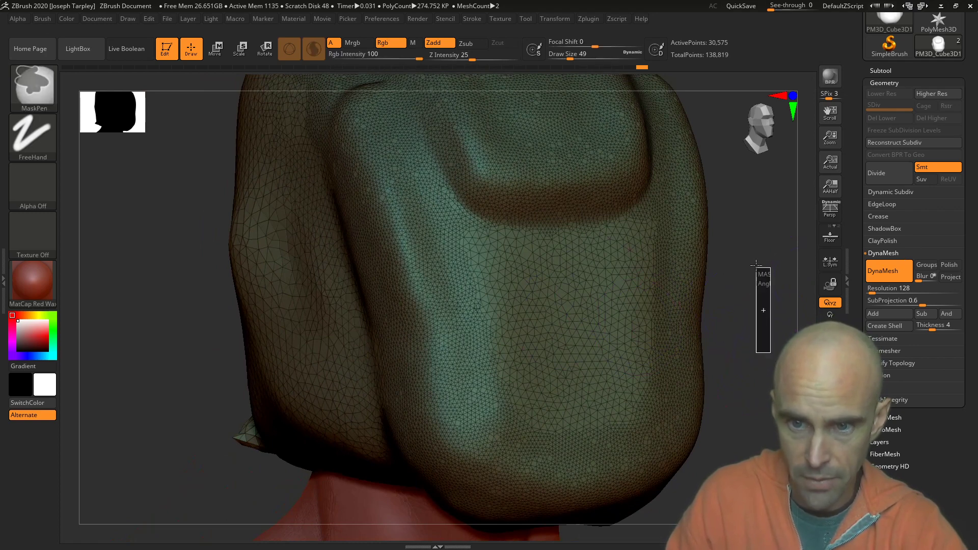
key("ctrl+z")
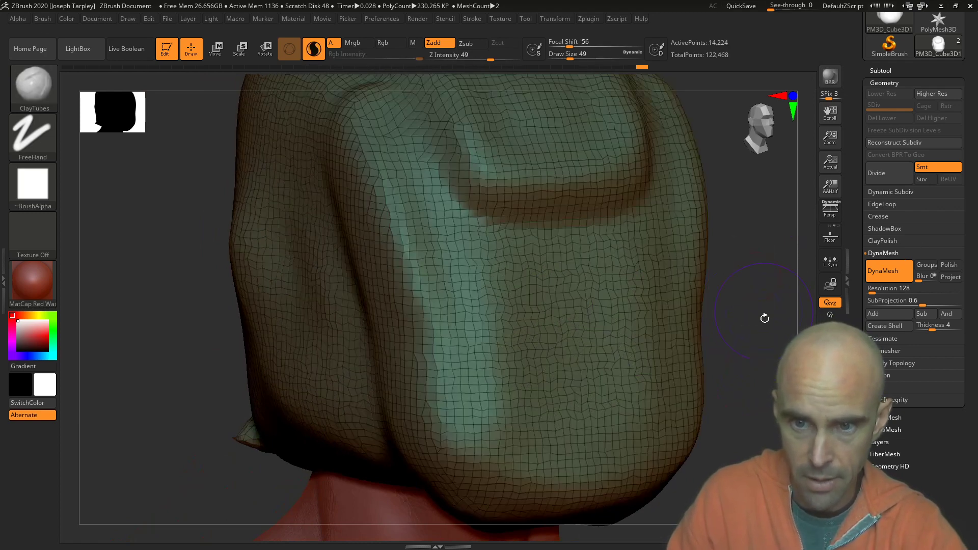
left_click(313, 51)
Stroke ClayTubes along the cheek edges and across the chin edge of the face plane, and hide the wireframe.
left_click_drag(754, 323, 772, 305)
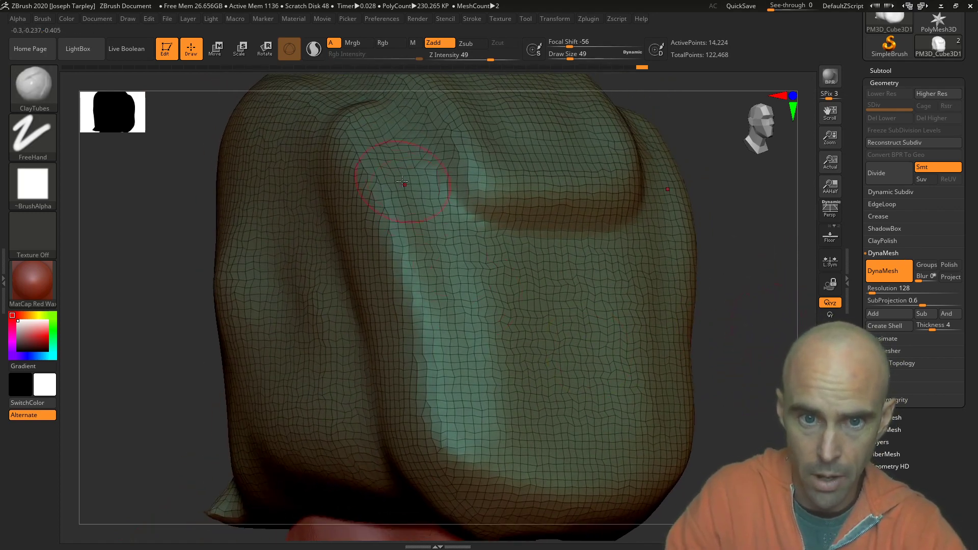
mouse_move(430, 303)
left_mouse_down()
mouse_move(494, 464)
mouse_move(606, 474)
left_mouse_up()
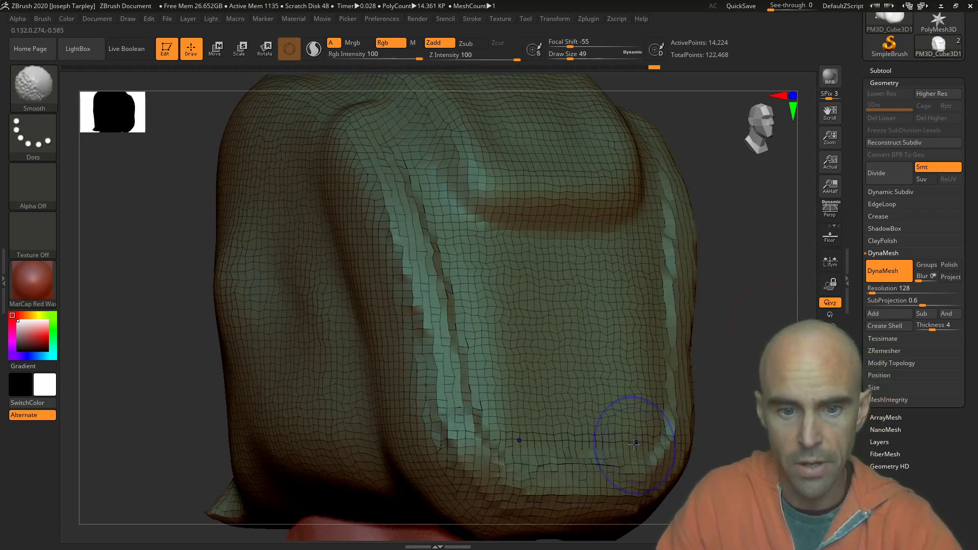
key("shift+f")
left_click_drag(701, 360, 720, 343)
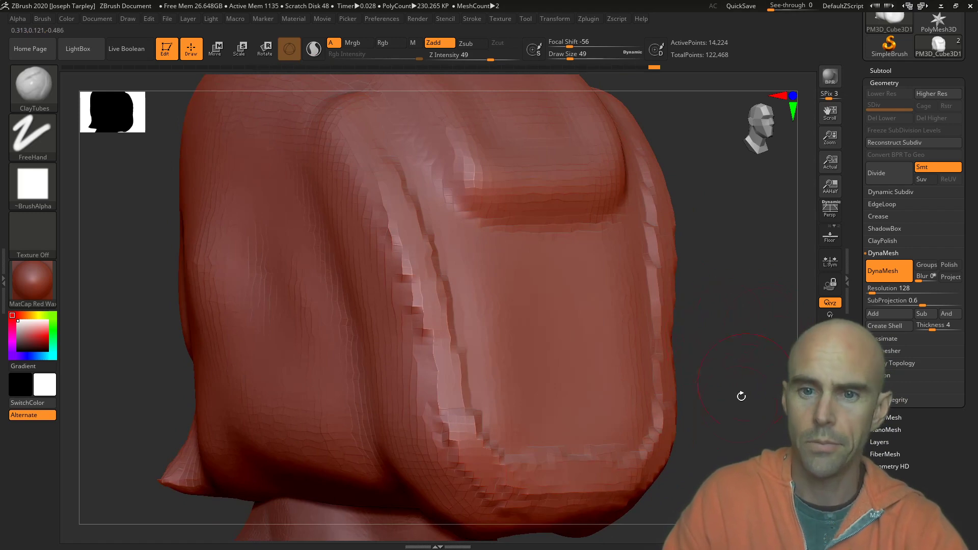
Turn on Polish for DynaMesh, add a stroke down the cheek edge, and remesh the head form.
key("ctrl")
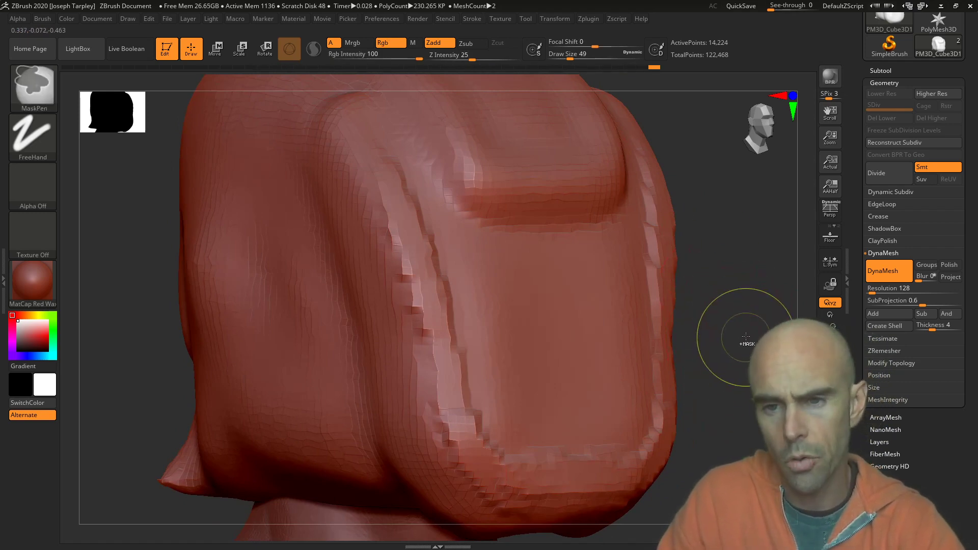
mouse_move(735, 318)
left_mouse_down("ctrl")
mouse_move(733, 210)
mouse_move(719, 160)
mouse_move(703, 160)
left_mouse_up("ctrl")
key("f")
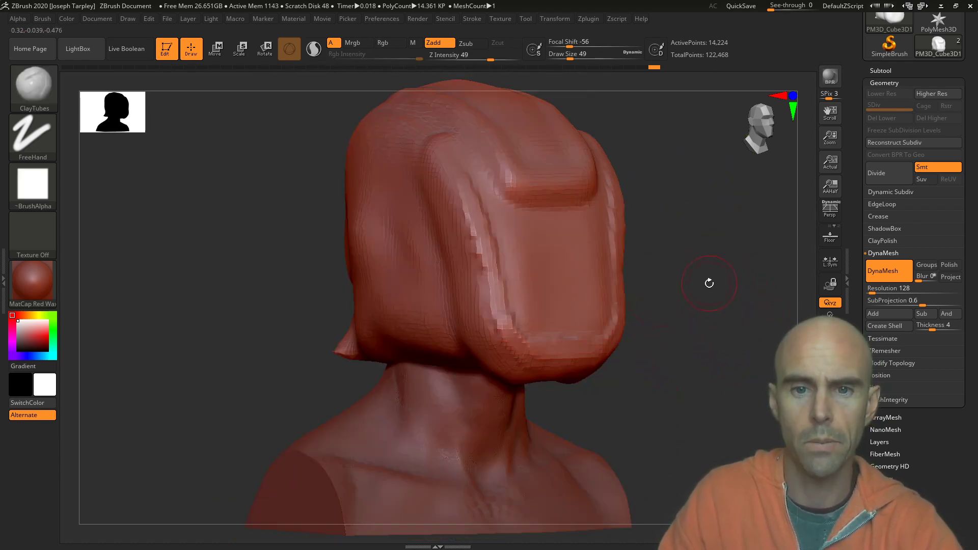
left_click_drag(707, 279, 632, 260)
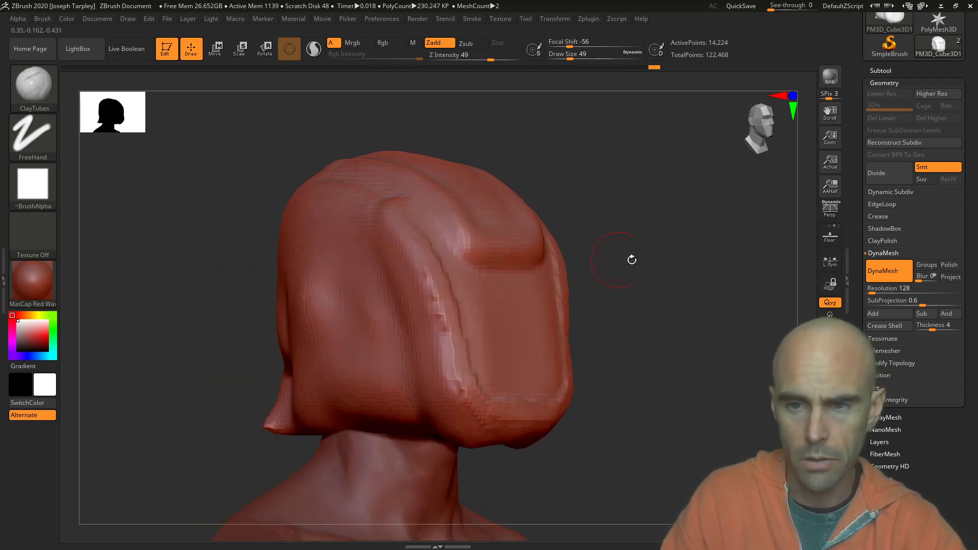
left_click(945, 266)
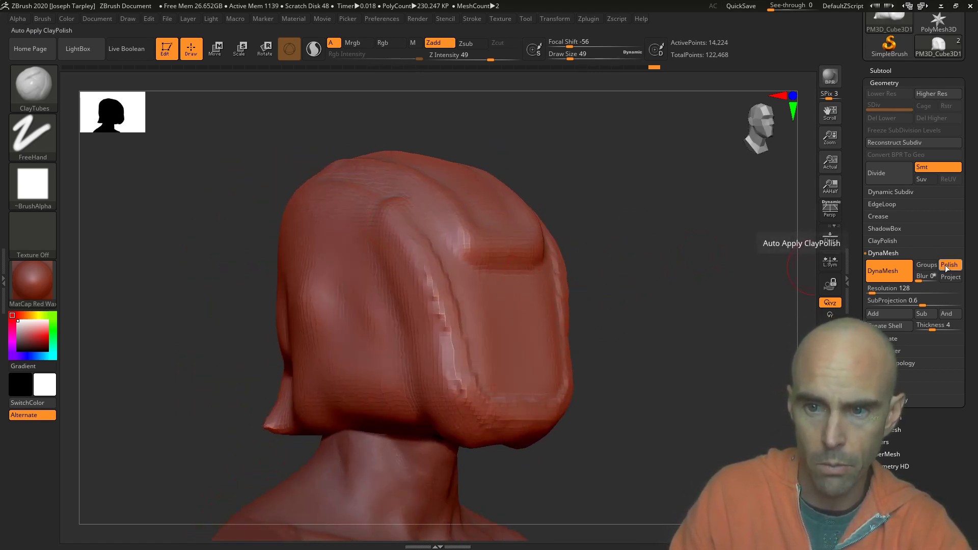
left_click_drag(688, 326, 674, 345)
left_click_drag(399, 245, 460, 338)
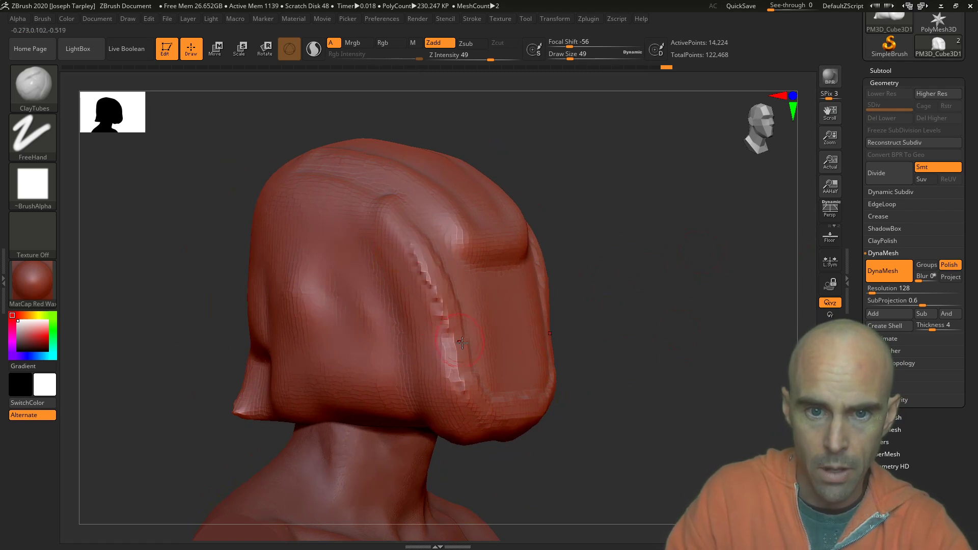
mouse_move(705, 334)
left_mouse_down()
mouse_move(662, 342)
mouse_move(716, 173)
left_mouse_up()
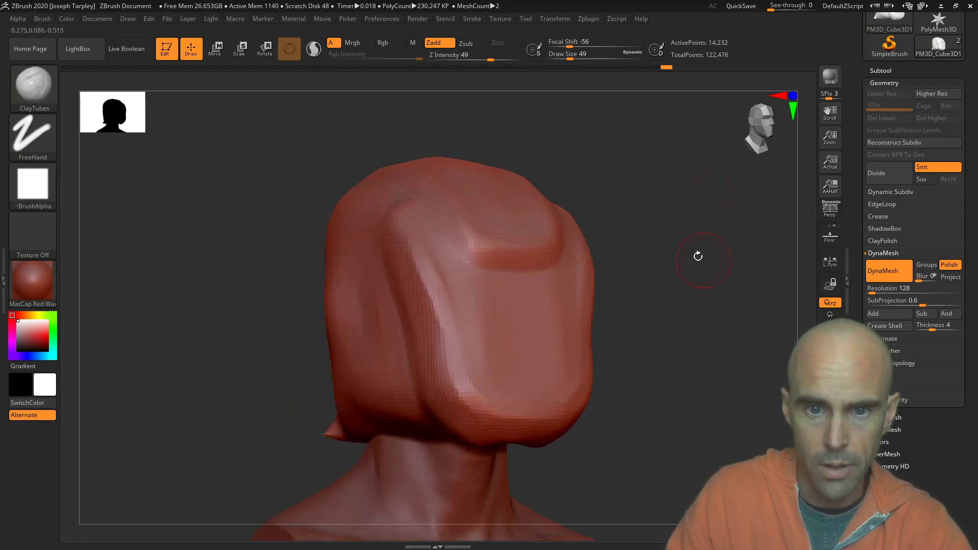
Set the Draw Size to 31 and define the face's side edge from temple to jaw, smoothing the strokes.
left_click_drag(698, 255, 713, 253)
mouse_move(666, 277)
left_mouse_down()
mouse_move(641, 278)
mouse_move(626, 220)
left_mouse_up()
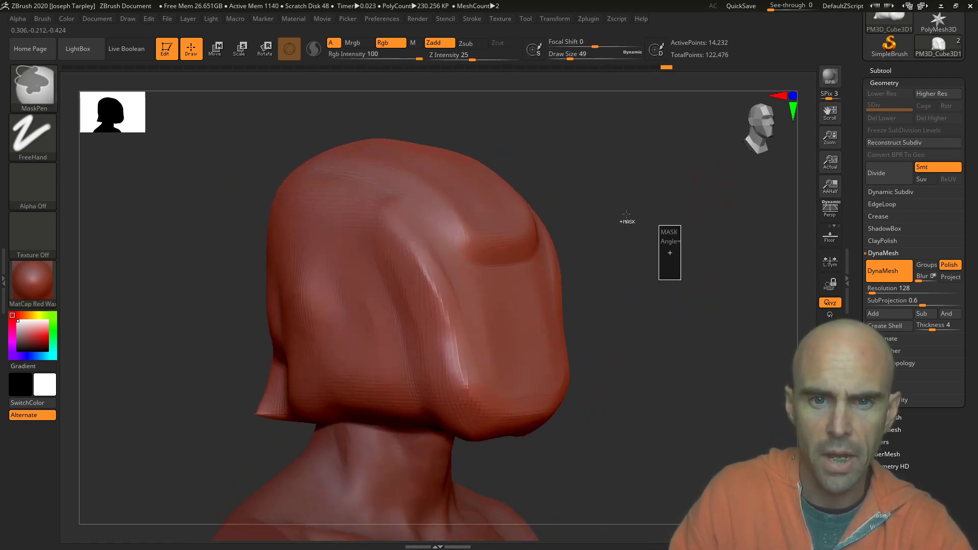
key("space")
left_click_drag(429, 280, 470, 385)
left_click_drag(657, 357, 607, 362)
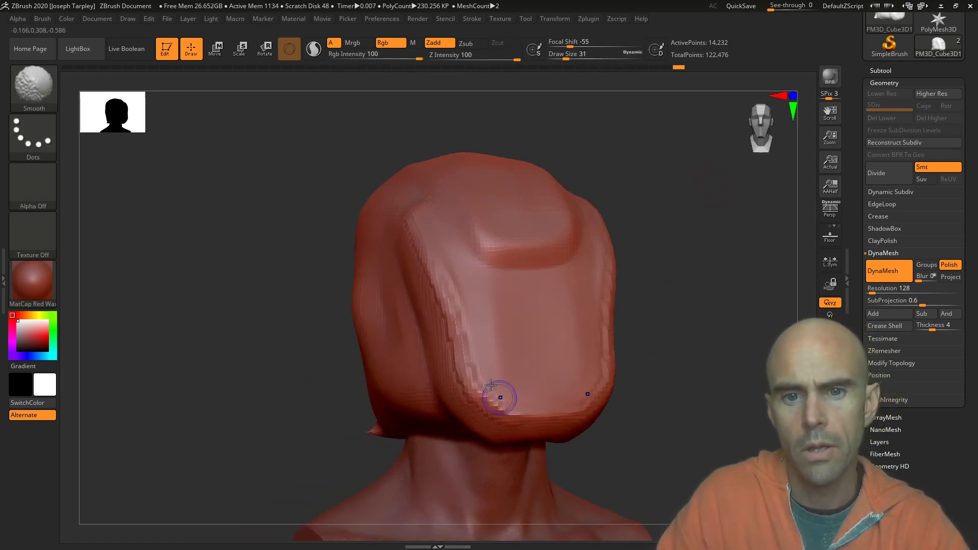
left_click_drag(498, 397, 441, 234, "shift")
mouse_move(326, 255)
left_mouse_down()
mouse_move(250, 269)
mouse_move(505, 299)
left_mouse_up()
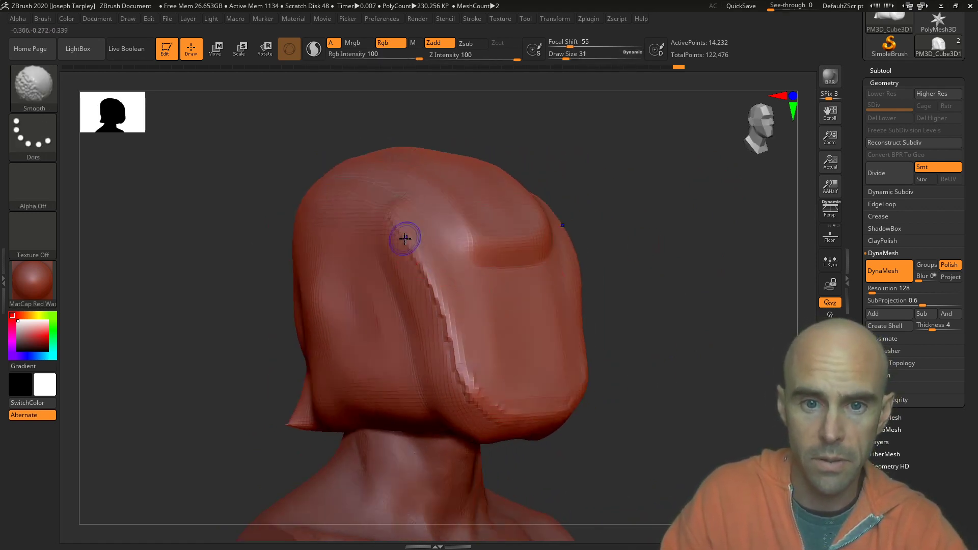
left_click_drag(404, 236, 465, 383, "shift")
Set the Draw Size to 77 and rework the jaw's underside and the groove behind the cheek, smoothing the surface.
mouse_move(594, 278)
left_mouse_down()
mouse_move(628, 244)
mouse_move(644, 259)
left_mouse_up()
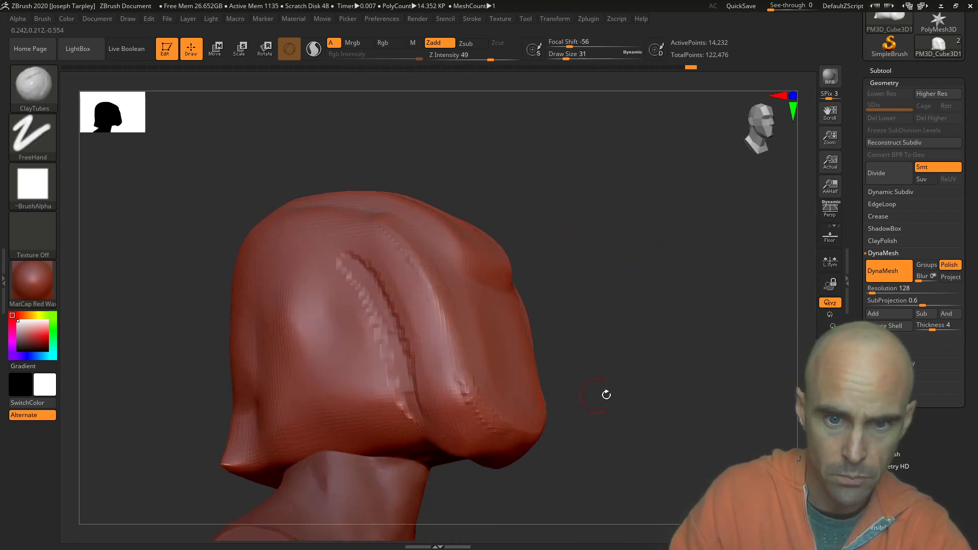
mouse_move(604, 393)
left_mouse_down()
mouse_move(412, 411)
mouse_move(438, 450)
left_mouse_up()
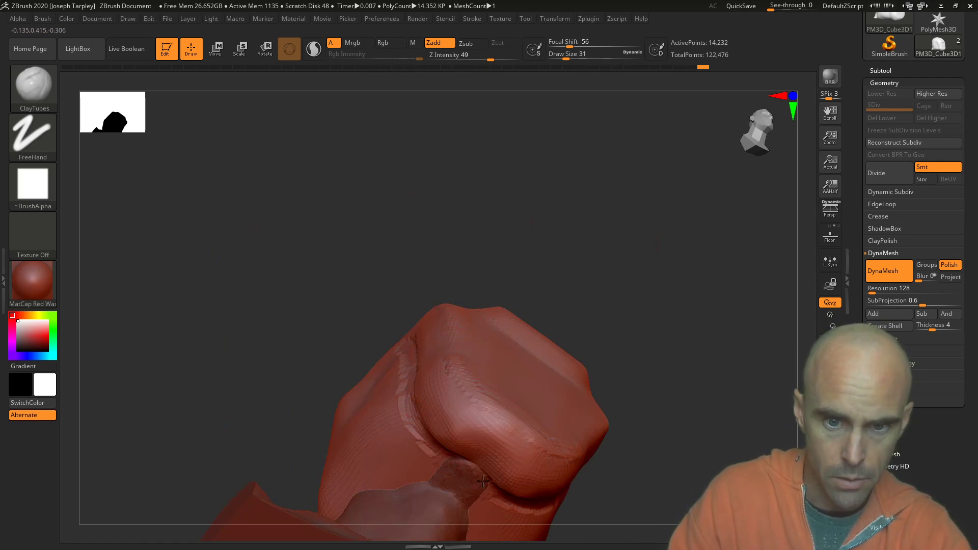
key("space")
left_click_drag(474, 372, 483, 373)
mouse_move(485, 473)
left_mouse_down()
mouse_move(446, 475)
mouse_move(421, 449)
mouse_move(458, 486)
mouse_move(481, 471)
mouse_move(459, 444)
left_mouse_up()
left_click_drag(648, 379, 706, 386)
mouse_move(432, 422)
left_mouse_down()
mouse_move(419, 371)
mouse_move(359, 311)
mouse_move(427, 407)
left_mouse_up()
mouse_move(417, 415)
left_mouse_down("shift")
mouse_move(378, 332)
mouse_move(439, 419)
left_mouse_up("shift")
Carve into the lower back of the head with subtractive ClayTubes strokes, smooth the area, and update the DynaMesh.
left_click_drag(575, 333, 592, 356)
left_click_drag(575, 299, 645, 297, "alt")
left_click_drag(318, 359, 274, 362, "alt")
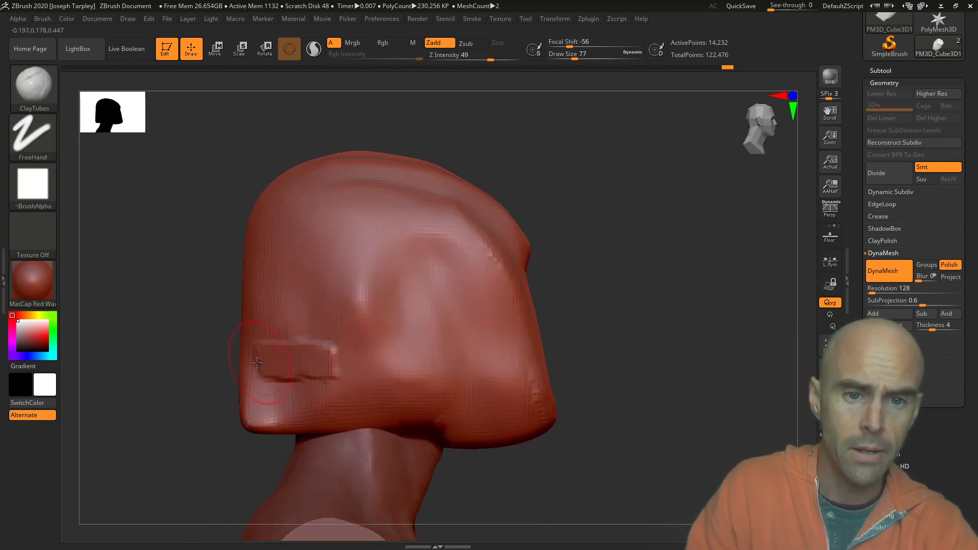
left_click_drag(201, 371, 285, 372, "shift")
mouse_move(174, 355)
left_mouse_down("alt")
mouse_move(209, 365)
mouse_move(196, 368)
mouse_move(212, 356)
mouse_move(203, 366)
mouse_move(220, 410)
mouse_move(170, 391)
left_mouse_up("alt")
left_click_drag(374, 407, 337, 369)
mouse_move(471, 349)
left_mouse_down("ctrl")
mouse_move(473, 318)
mouse_move(433, 282)
left_mouse_up("ctrl")
Carve the base of the skull around the neck, remesh it with DynaMesh, and smooth the cut.
mouse_move(298, 417)
left_mouse_down("alt")
mouse_move(279, 412)
mouse_move(245, 429)
mouse_move(291, 426)
mouse_move(240, 417)
mouse_move(326, 397)
left_mouse_up("alt")
mouse_move(555, 395)
left_mouse_down("ctrl")
mouse_move(553, 357)
mouse_move(509, 357)
left_mouse_up("ctrl")
mouse_move(305, 350)
left_mouse_down("alt")
mouse_move(360, 402)
mouse_move(357, 448)
mouse_move(339, 388)
mouse_move(292, 353)
left_mouse_up("alt")
mouse_move(280, 406)
left_mouse_down("alt")
mouse_move(317, 442)
mouse_move(265, 420)
mouse_move(262, 404)
mouse_move(297, 396)
mouse_move(326, 430)
mouse_move(325, 444)
left_mouse_up("alt")
left_click_drag(262, 390, 316, 402, "alt")
left_click_drag(270, 385, 313, 398, "shift")
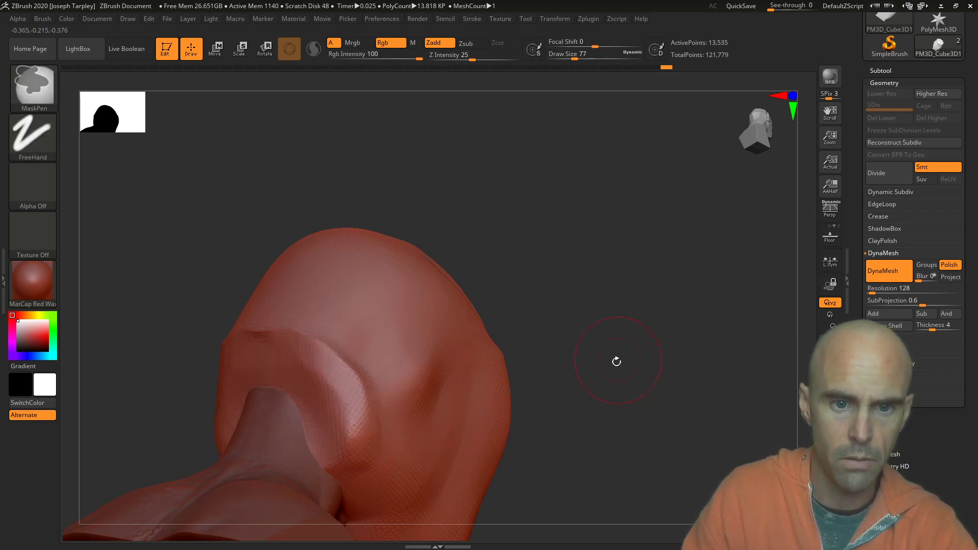
Shape the head's lower edge from the skull base toward the jaw with ClayTubes, and smooth the rough strokes.
mouse_move(616, 360)
left_mouse_down()
mouse_move(332, 384)
mouse_move(352, 444)
mouse_move(421, 507)
left_mouse_up()
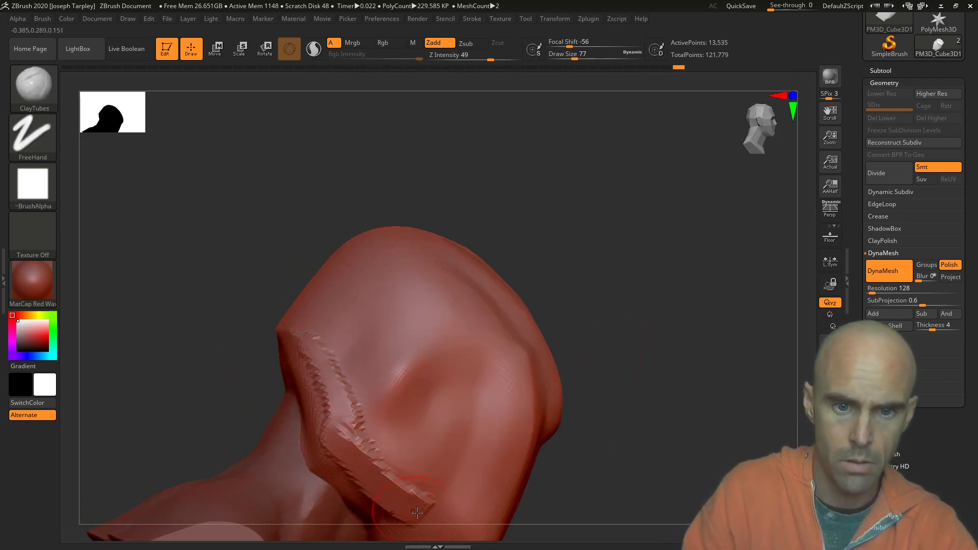
left_click_drag(310, 346, 367, 464, "shift")
mouse_move(677, 410)
left_mouse_down()
mouse_move(673, 313)
mouse_move(703, 357)
left_mouse_up()
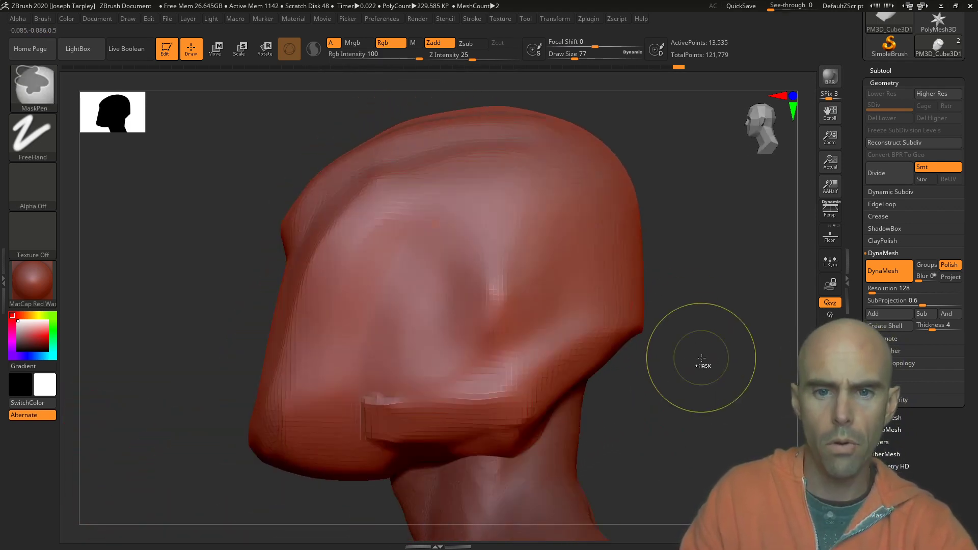
Set the Draw Size to 37, refine the head's lower edge around the neck with ClayTubes, smooth it, and update the DynaMesh.
key("space")
left_click_drag(403, 373, 395, 373)
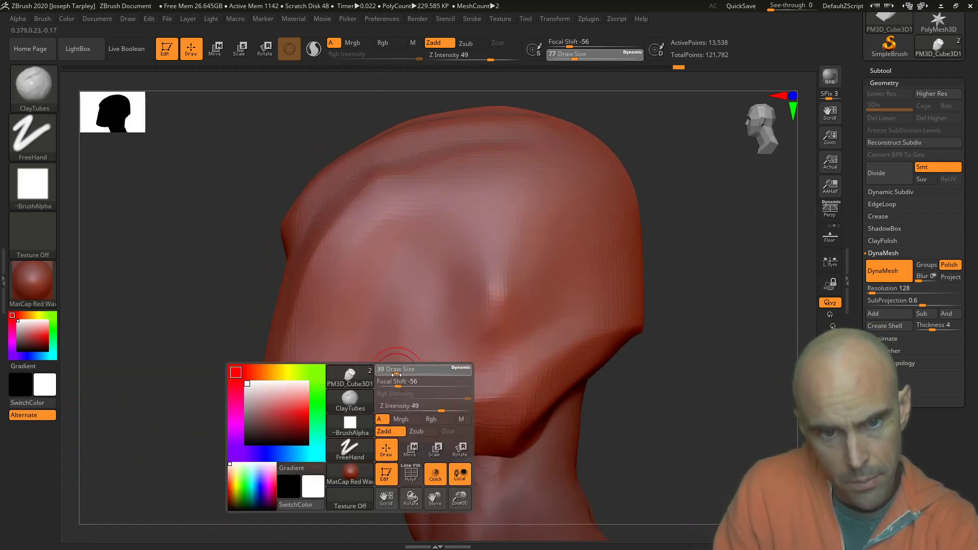
mouse_move(441, 417)
left_mouse_down()
mouse_move(350, 424)
mouse_move(459, 405)
mouse_move(427, 419)
left_mouse_up()
mouse_move(529, 423)
left_mouse_down()
mouse_move(466, 446)
mouse_move(516, 439)
left_mouse_up()
left_click_drag(640, 412, 649, 339)
mouse_move(493, 456)
left_mouse_down()
mouse_move(514, 451)
mouse_move(543, 411)
mouse_move(451, 430)
left_mouse_up()
left_click_drag(393, 445, 349, 446, "shift")
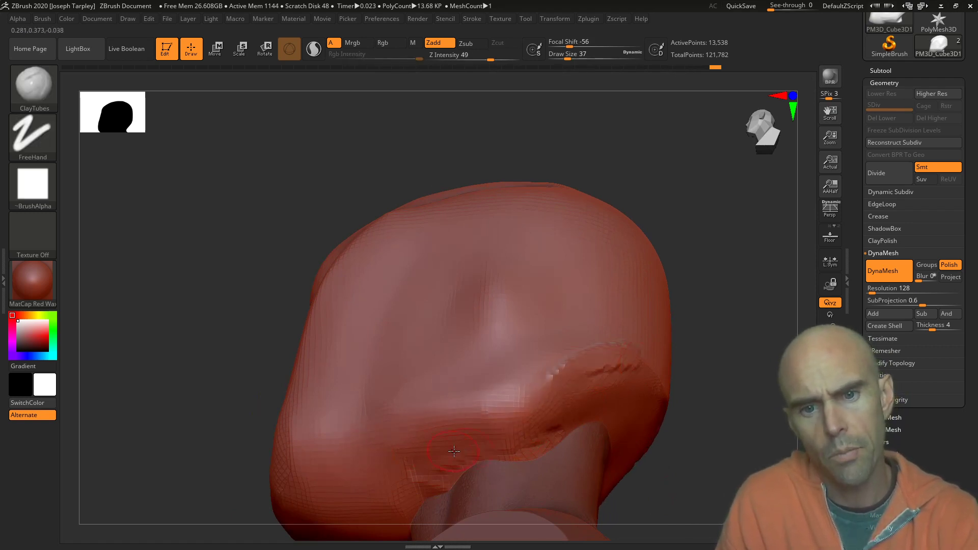
mouse_move(581, 427)
left_mouse_down()
mouse_move(493, 453)
mouse_move(592, 416)
left_mouse_up()
mouse_move(708, 336)
left_mouse_down()
mouse_move(760, 391)
mouse_move(708, 375)
mouse_move(747, 414)
left_mouse_up()
key("shift")
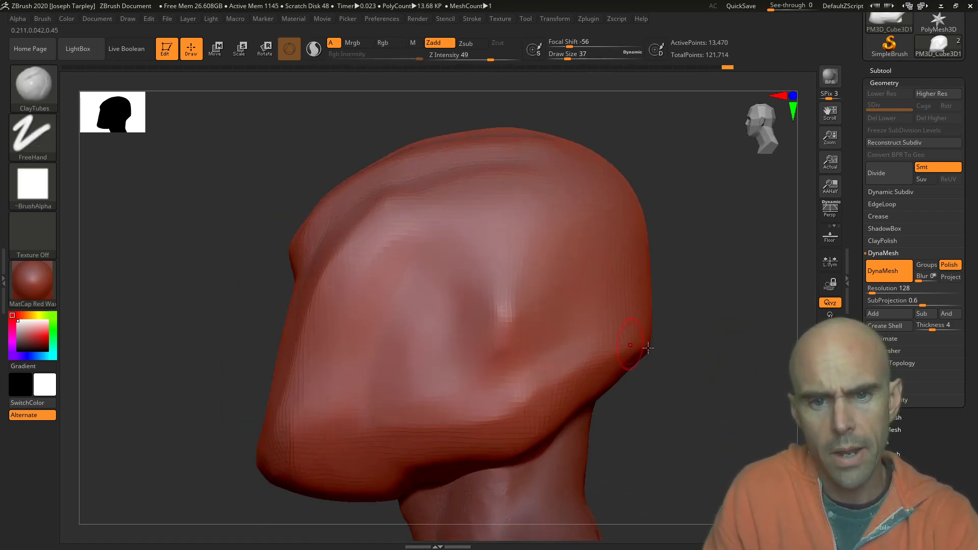
Add a ClayTubes stroke along the side of the jaw and smooth it into the cheek.
left_click_drag(678, 374, 678, 354)
left_click_drag(417, 395, 436, 393)
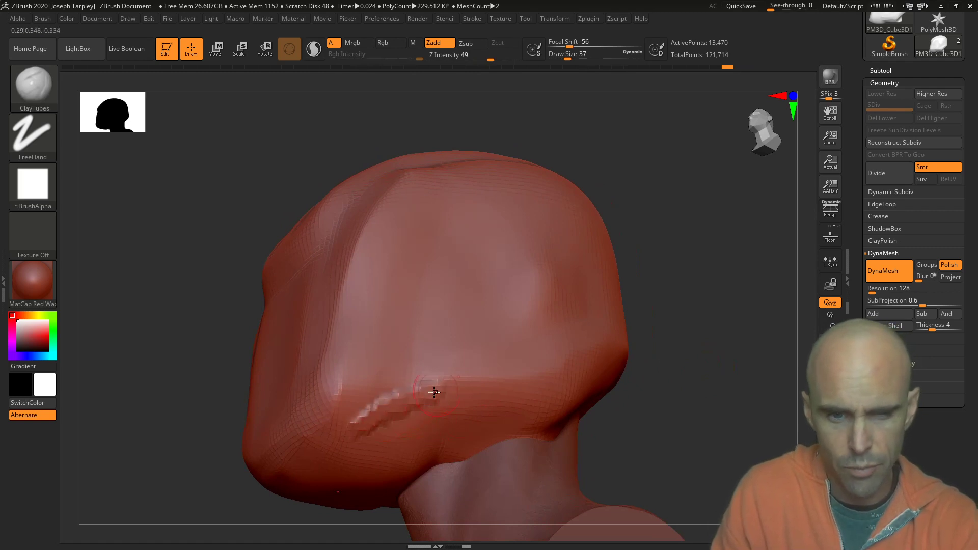
mouse_move(364, 424)
left_mouse_down("shift")
mouse_move(430, 394)
mouse_move(477, 392)
left_mouse_up("shift")
Carve the underside of the head around the neck and beneath the jaw with ClayTubes, and remesh it with DynaMesh.
left_click_drag(683, 407, 654, 339)
mouse_move(516, 442)
left_mouse_down()
mouse_move(446, 464)
mouse_move(500, 453)
left_mouse_up()
left_click_drag(596, 447, 442, 470, "alt")
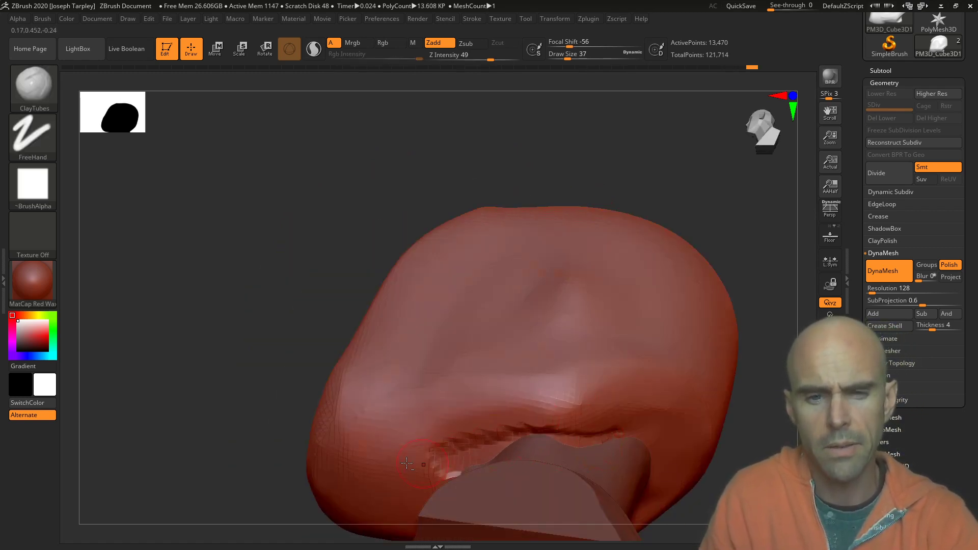
mouse_move(239, 433)
left_mouse_down()
mouse_move(221, 380)
mouse_move(255, 372)
left_mouse_up()
mouse_move(406, 386)
left_mouse_down()
mouse_move(360, 433)
mouse_move(376, 448)
mouse_move(377, 424)
mouse_move(371, 441)
left_mouse_up()
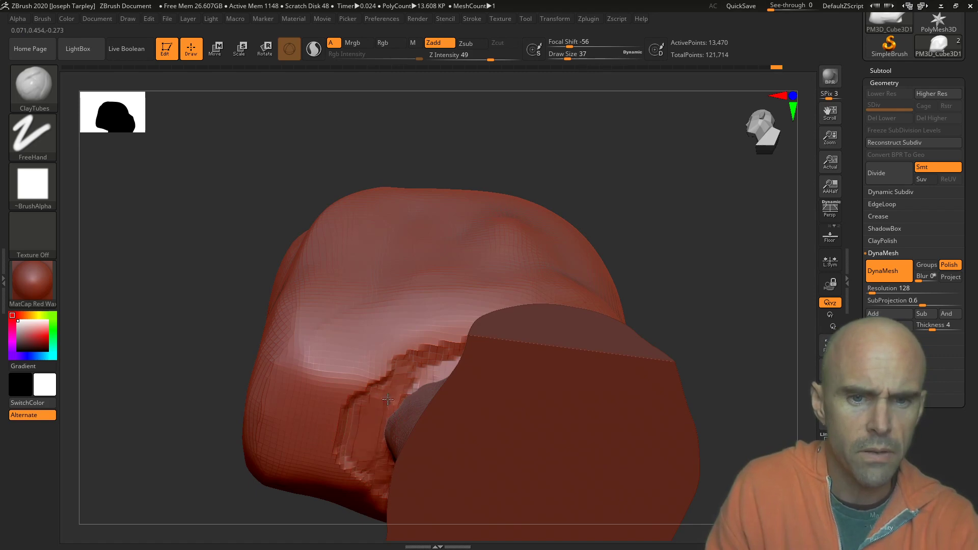
left_click_drag(387, 399, 455, 359)
mouse_move(214, 371)
left_mouse_down("ctrl")
mouse_move(181, 329)
mouse_move(216, 409)
left_mouse_up("ctrl")
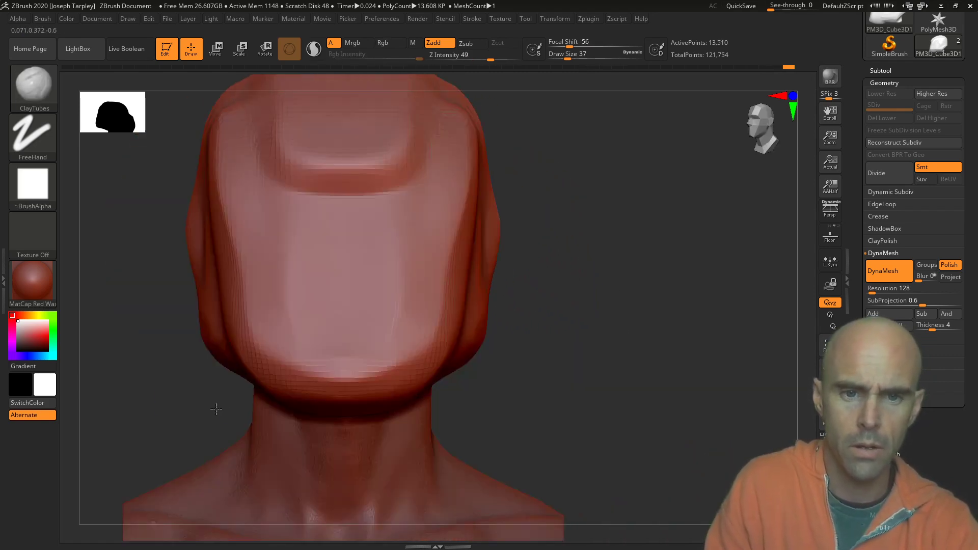
Sharpen the edges of the face's side planes and the brow with the Pinch brush, and update the DynaMesh.
left_click_drag(680, 347, 677, 408, "alt")
key("b")
key("p")
key("i")
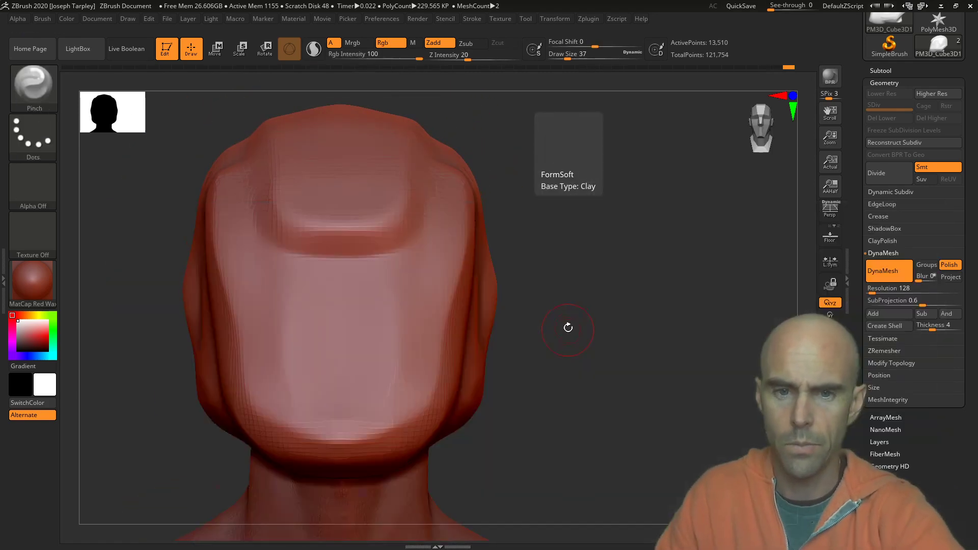
left_click_drag(568, 327, 584, 281)
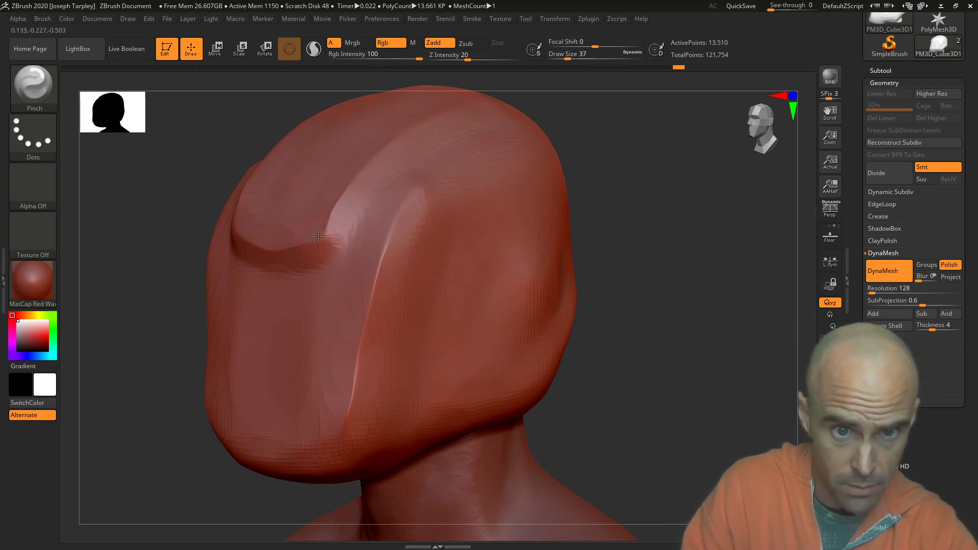
left_click_drag(664, 287, 561, 290)
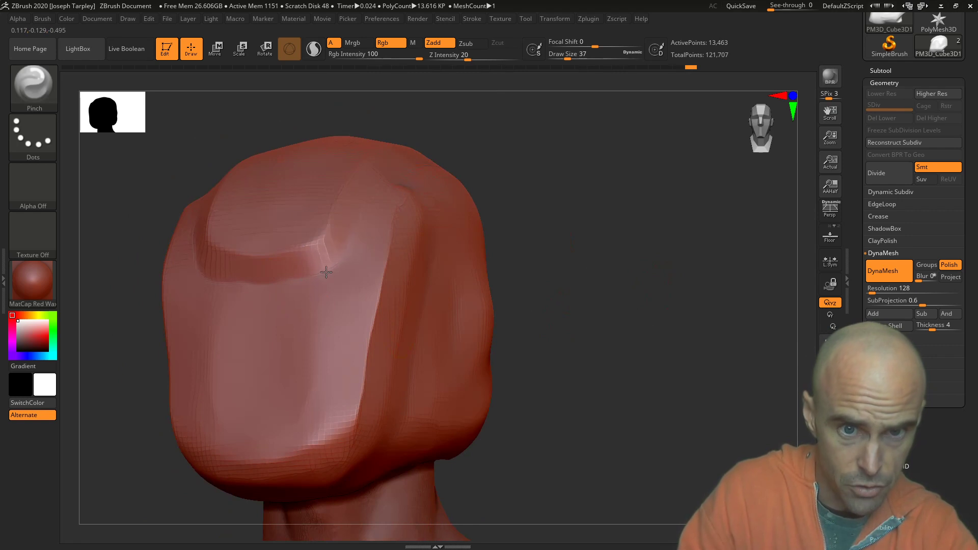
mouse_move(581, 270)
left_mouse_down()
mouse_move(613, 288)
mouse_move(654, 263)
mouse_move(631, 295)
mouse_move(637, 218)
mouse_move(605, 270)
mouse_move(627, 286)
mouse_move(604, 297)
left_mouse_up()
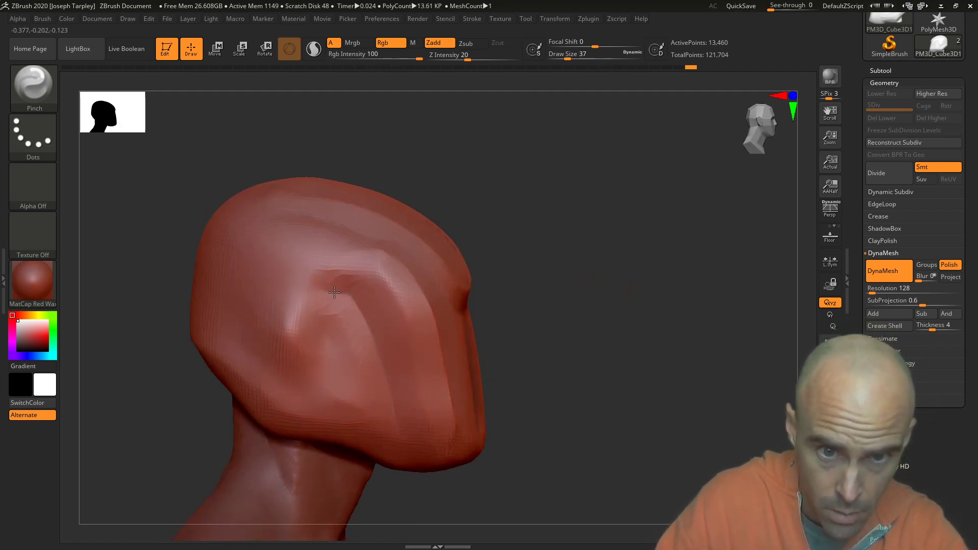
left_click_drag(557, 293, 596, 295, "ctrl")
Choose the Move Elastic brush at Draw Size 172 and adjust the side planes of the face.
mouse_move(622, 291)
left_mouse_down()
mouse_move(513, 294)
mouse_move(536, 292)
left_mouse_up()
key("b")
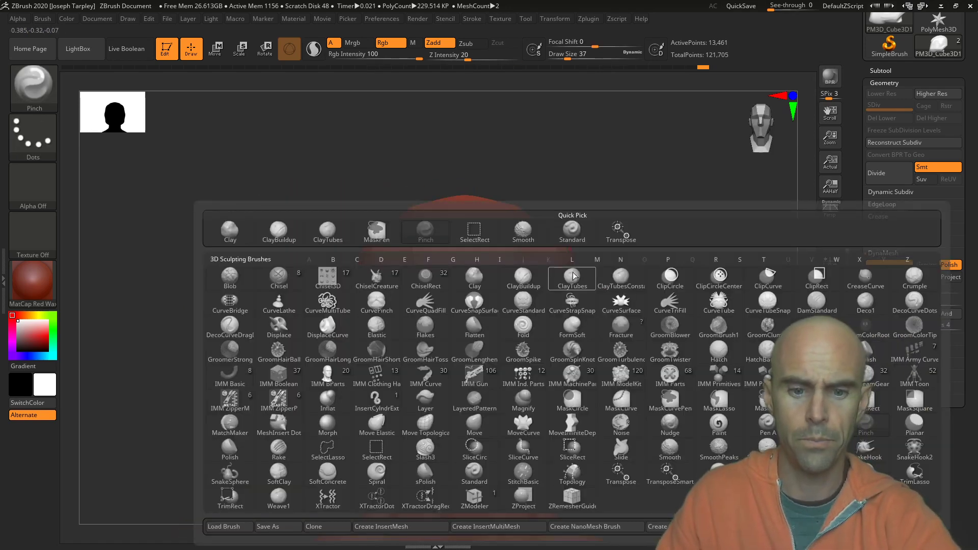
key("m")
key("e")
key("space")
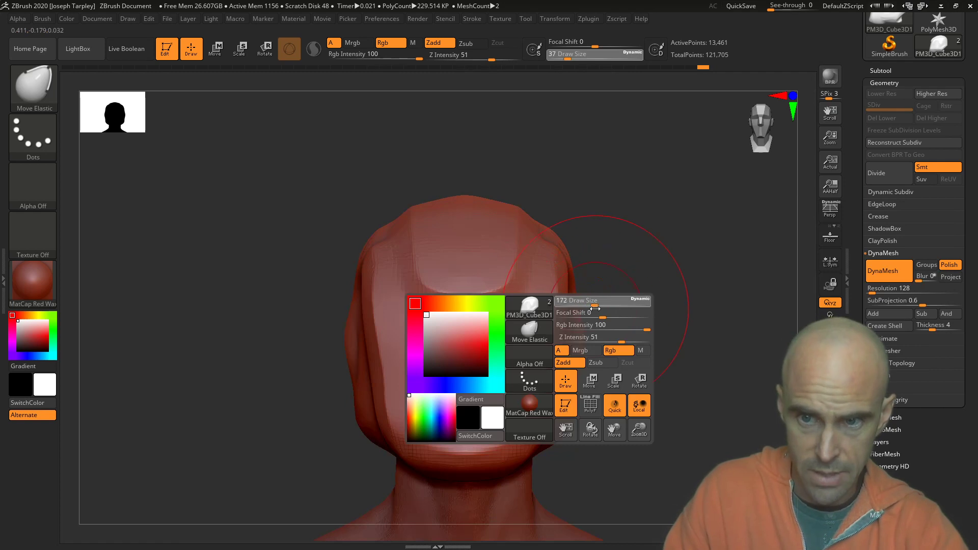
key("space")
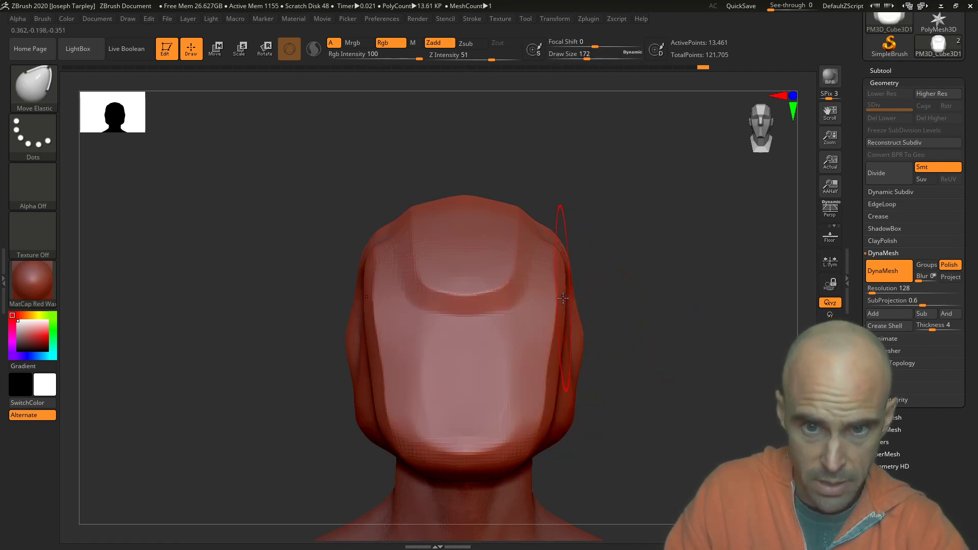
mouse_move(566, 298)
left_mouse_down()
mouse_move(556, 295)
mouse_move(662, 301)
left_mouse_up()
left_click_drag(631, 203, 579, 214, "shift")
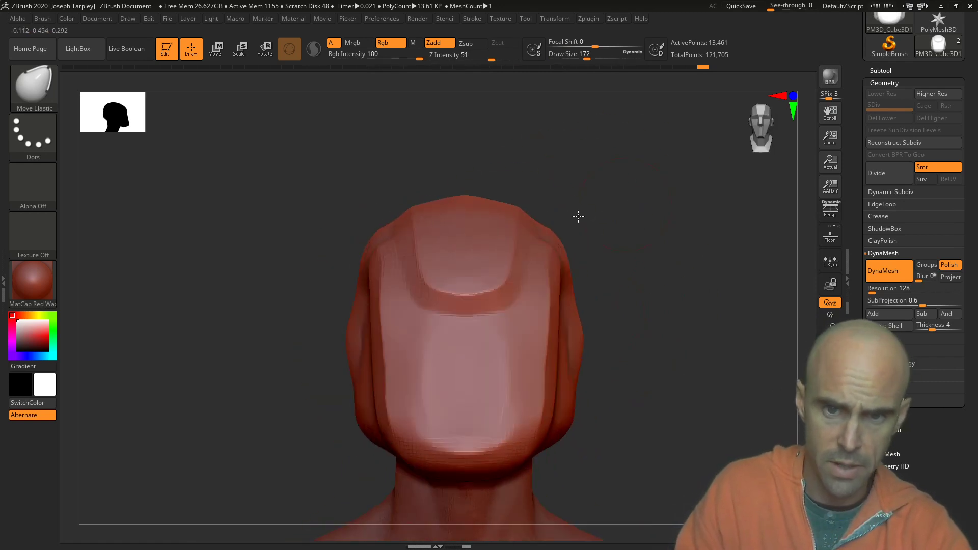
Set the Draw Size to 223 and pull the lower back of the skull outward and down with Move Elastic.
key("space")
left_click_drag(673, 303, 678, 303)
mouse_move(677, 295)
right_mouse_down("ctrl")
mouse_move(673, 352)
mouse_move(658, 275)
right_mouse_up("ctrl")
mouse_move(651, 301)
left_mouse_down()
mouse_move(603, 322)
mouse_move(603, 304)
mouse_move(637, 269)
left_mouse_up()
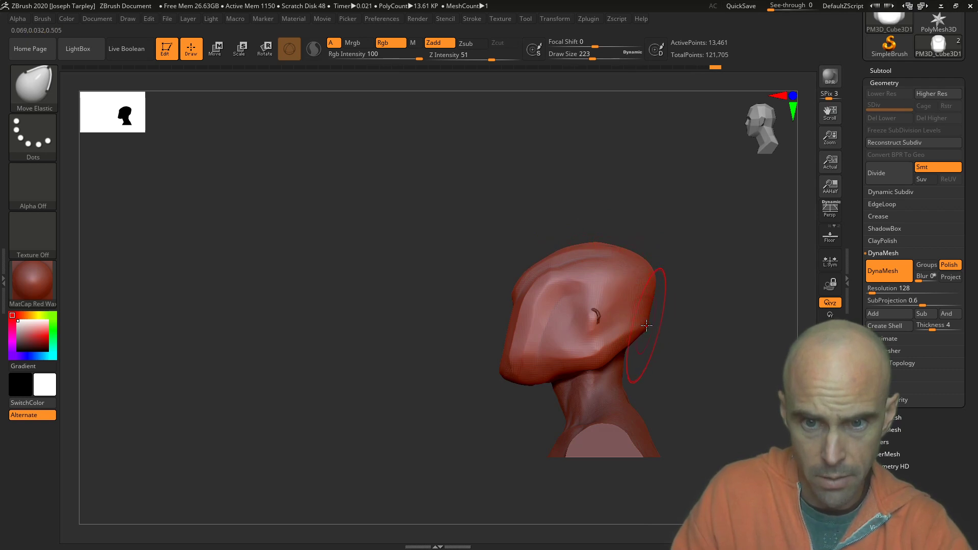
left_click_drag(646, 325, 634, 353)
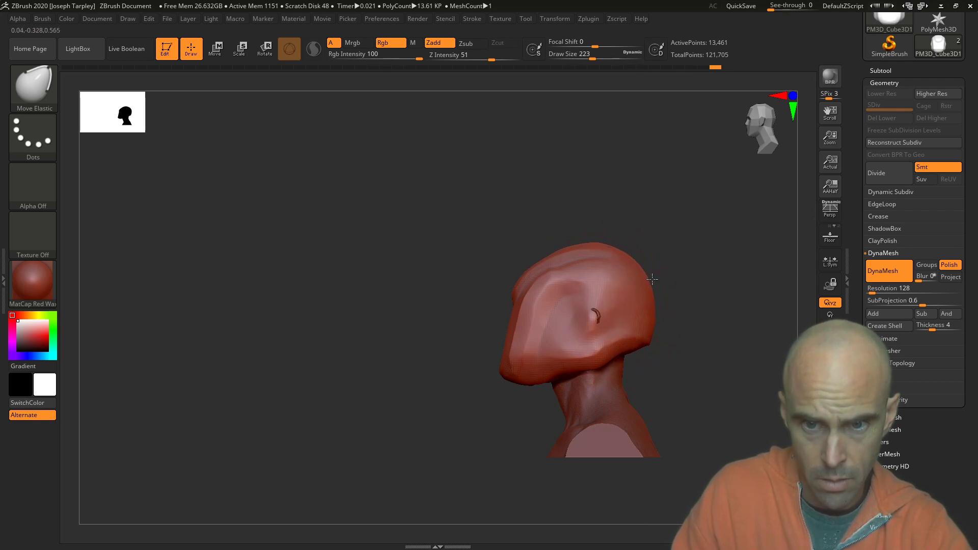
Adjust the width of the face and jaw from the front with Move Elastic, smooth it, and update the DynaMesh.
mouse_move(630, 238)
left_mouse_down()
mouse_move(677, 245)
mouse_move(572, 219)
left_mouse_up()
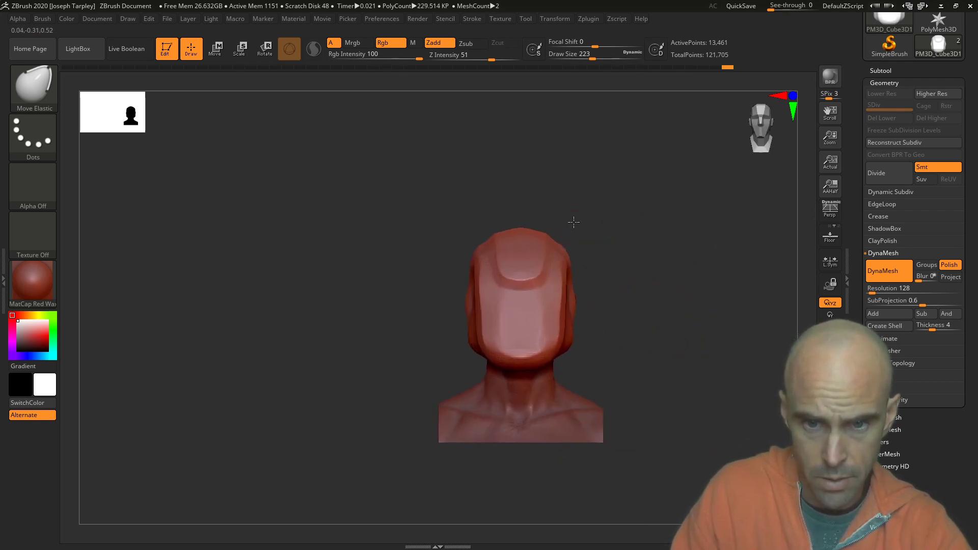
left_click_drag(560, 303, 554, 305)
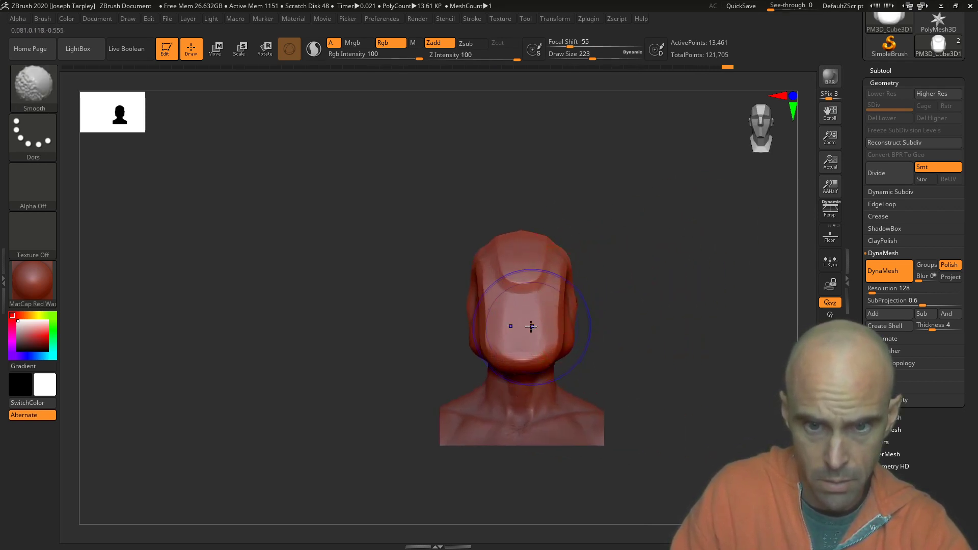
mouse_move(609, 319)
left_mouse_down()
mouse_move(629, 321)
mouse_move(618, 260)
left_mouse_up()
left_click_drag(604, 318, 564, 325)
left_click_drag(494, 342, 497, 352)
left_click_drag(617, 323, 658, 333)
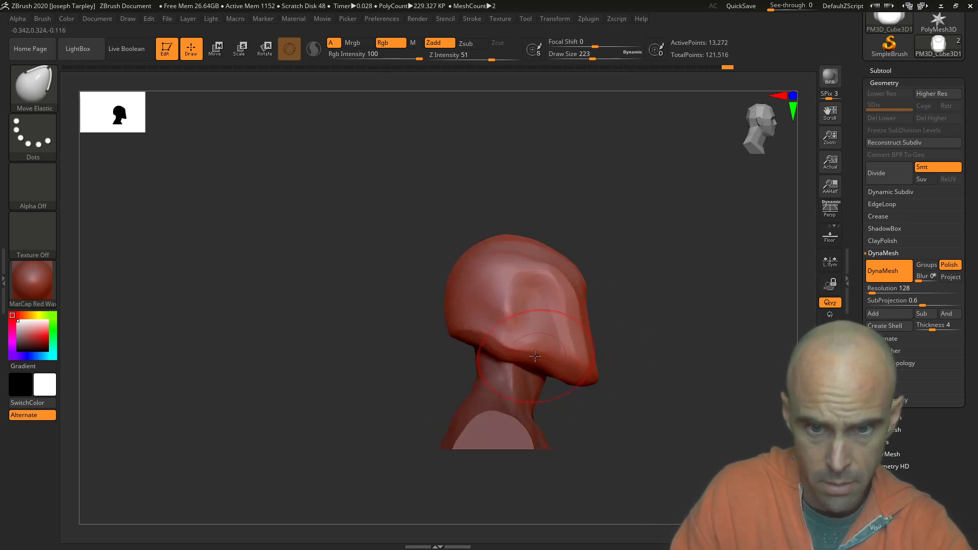
Lower the jaw's rear edge, extend the back of the skull outward with Move Elastic, and smooth the area.
key("shift")
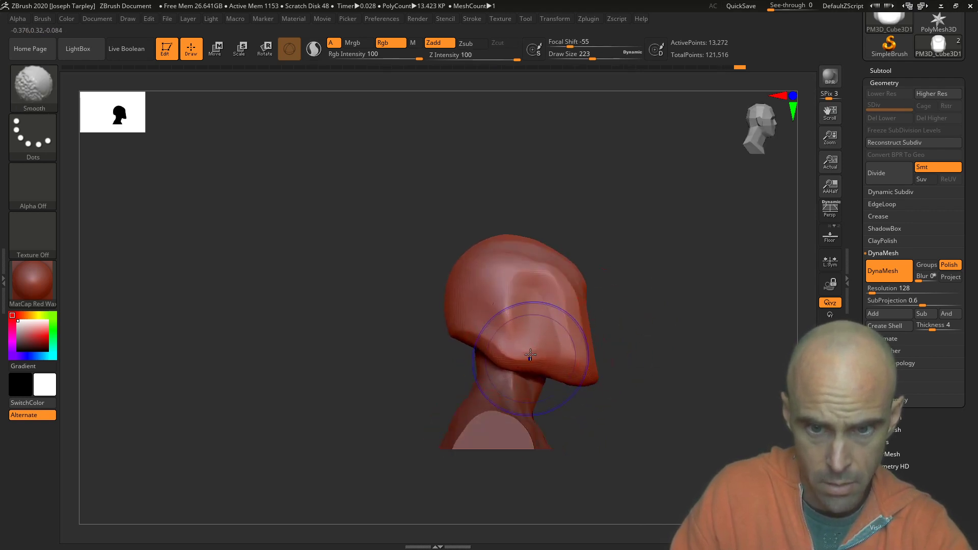
left_click_drag(631, 340, 636, 340, "shift")
left_click_drag(448, 278, 438, 295)
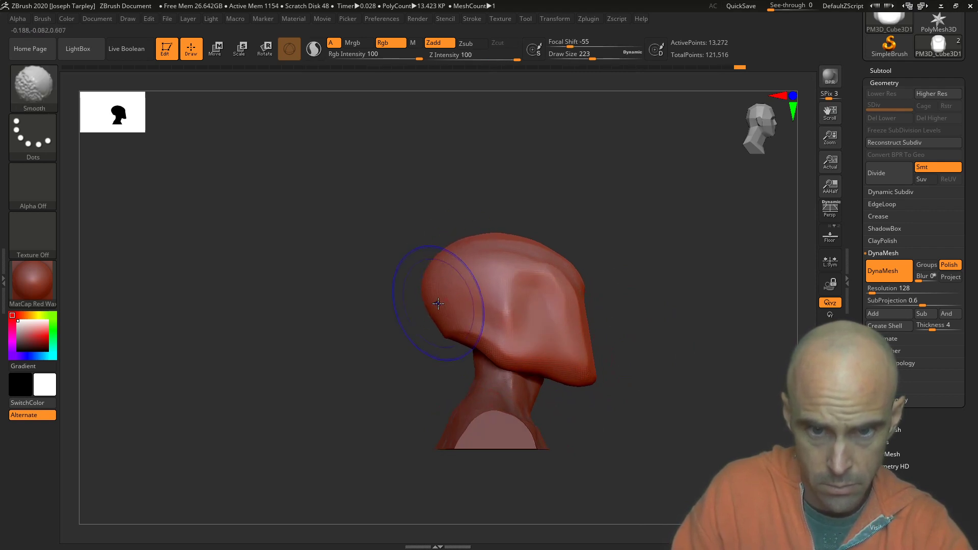
left_click_drag(349, 326, 441, 300)
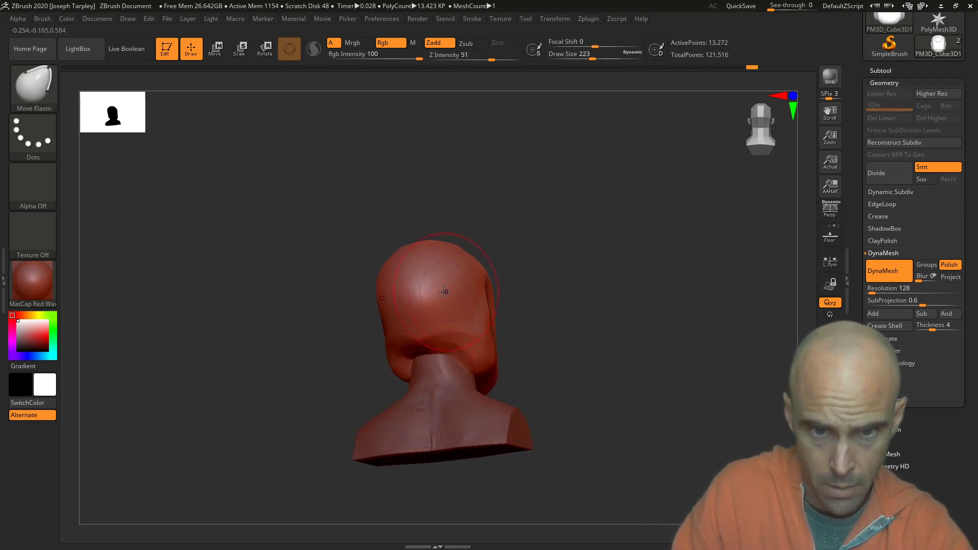
Switch to ClayTubes at Draw Size 87, build a ridge across the base of the skull, and smooth it.
mouse_move(618, 258)
left_mouse_down()
mouse_move(657, 247)
mouse_move(591, 286)
mouse_move(637, 293)
mouse_move(552, 271)
left_mouse_up()
key("b")
key("c")
key("t")
key("space")
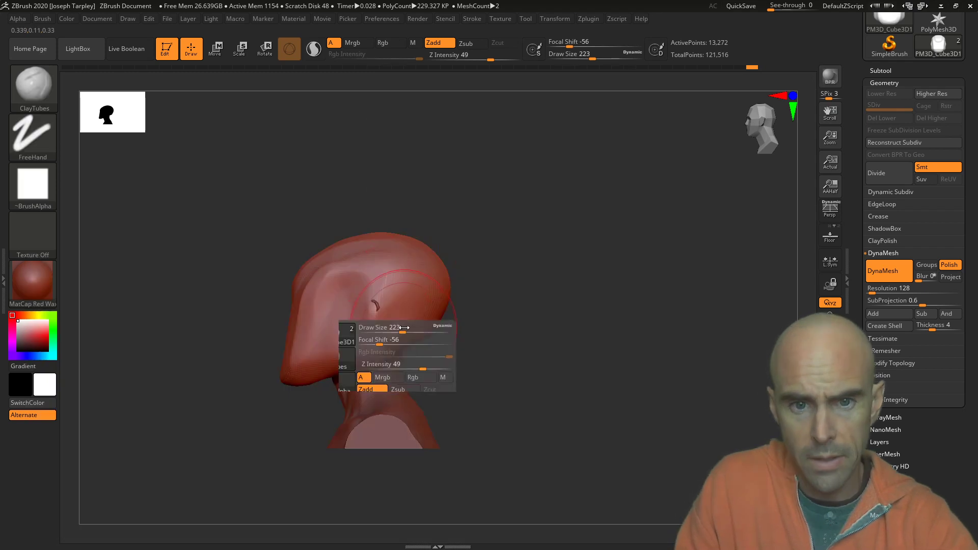
mouse_move(404, 328)
left_mouse_down()
mouse_move(387, 327)
mouse_move(433, 315)
left_mouse_up()
mouse_move(514, 352)
left_mouse_down()
mouse_move(465, 326)
mouse_move(463, 339)
mouse_move(415, 331)
left_mouse_up()
left_click_drag(525, 349, 444, 338)
left_click_drag(448, 337, 510, 346, "shift")
left_click_drag(575, 336, 632, 346)
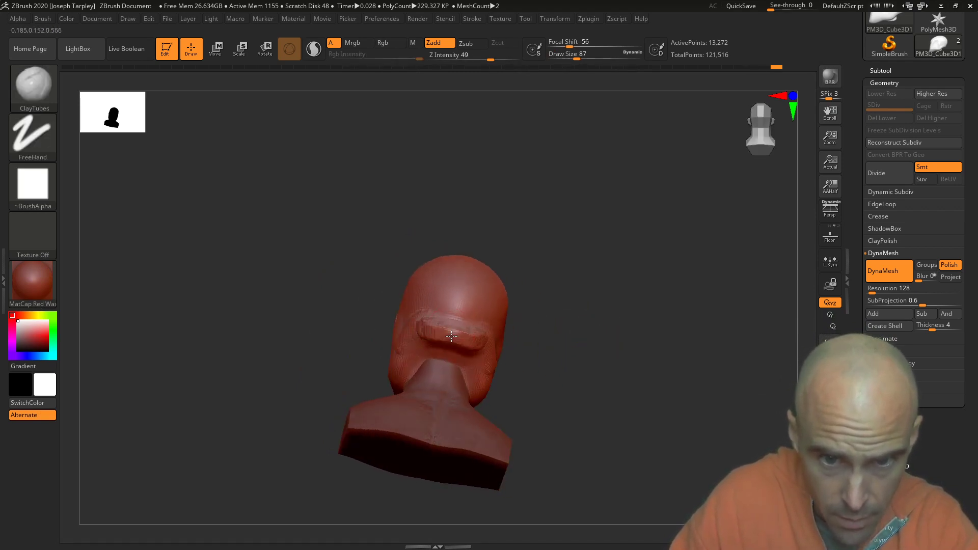
mouse_move(486, 348)
left_mouse_down("shift")
mouse_move(436, 344)
mouse_move(473, 351)
left_mouse_up("shift")
Build up the head's lower edge from the skull base toward the jaw with ClayTubes, and smooth the strokes.
mouse_move(556, 342)
left_mouse_down()
mouse_move(598, 352)
mouse_move(599, 338)
left_mouse_up()
left_click_drag(471, 328, 394, 342)
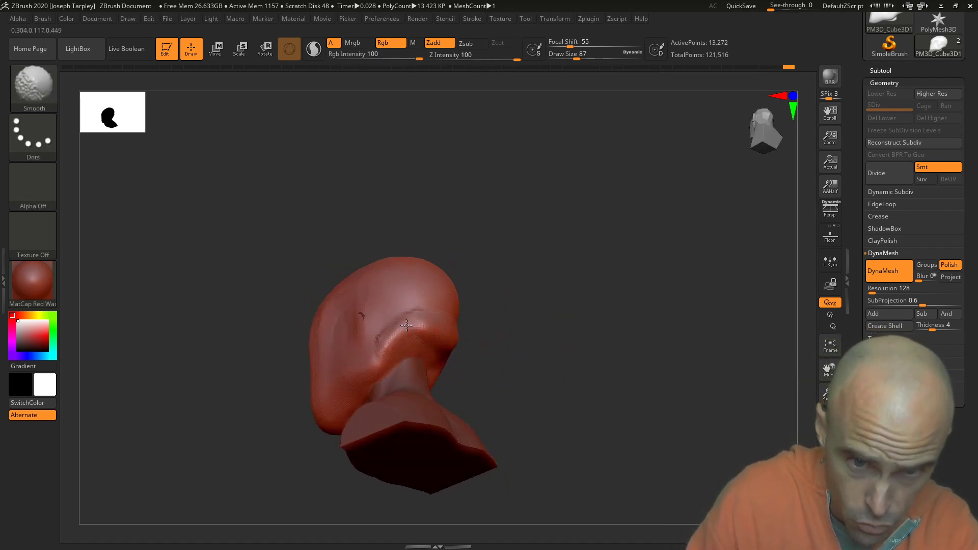
mouse_move(491, 316)
left_mouse_down()
mouse_move(575, 332)
mouse_move(499, 327)
left_mouse_up()
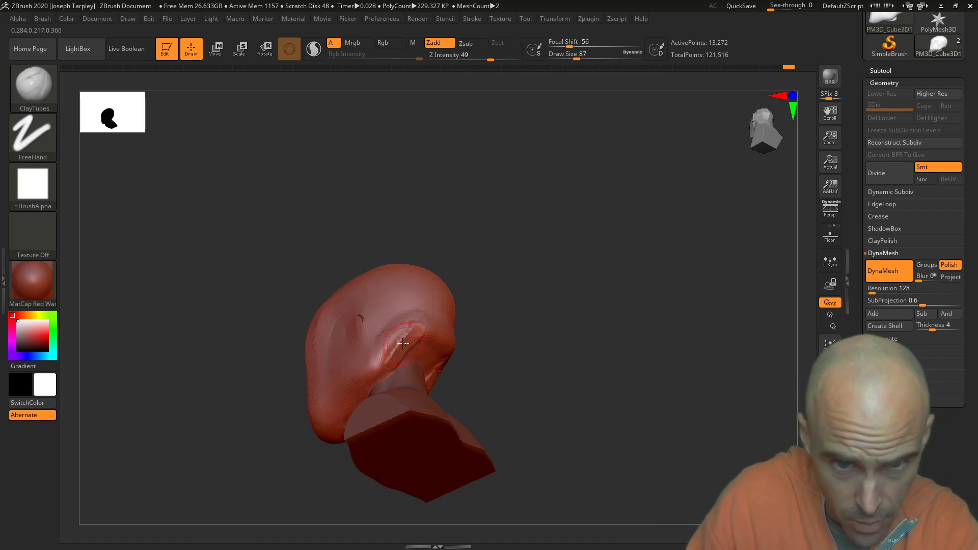
mouse_move(395, 352)
left_mouse_down("shift")
mouse_move(398, 339)
mouse_move(393, 359)
left_mouse_up("shift")
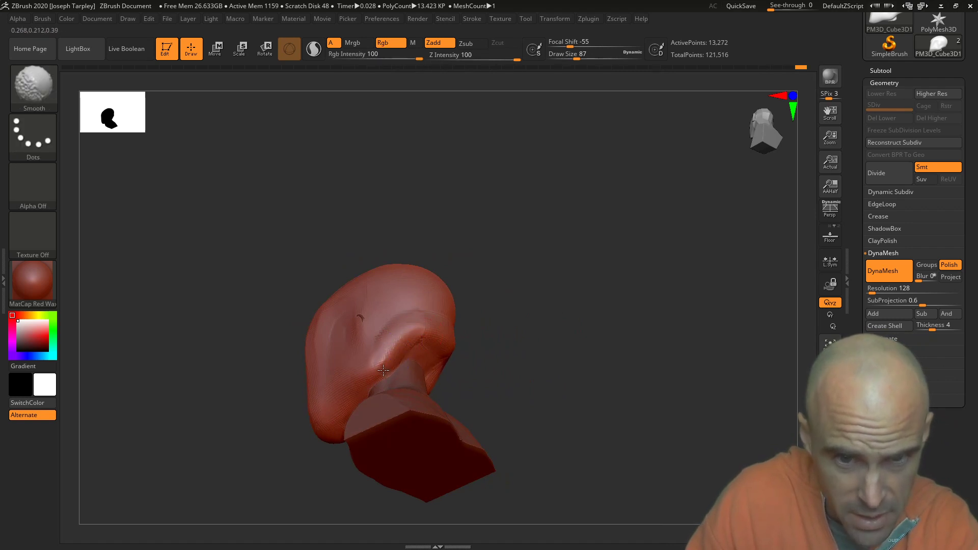
mouse_move(502, 320)
left_mouse_down()
mouse_move(504, 342)
mouse_move(483, 328)
left_mouse_up()
left_click_drag(378, 371, 338, 422)
mouse_move(343, 407)
left_mouse_down("shift")
mouse_move(358, 386)
mouse_move(334, 411)
left_mouse_up("shift")
Refine the ridge at the back of the skull above the neck with ClayTubes, and smooth its surface.
mouse_move(481, 352)
left_mouse_down()
mouse_move(458, 325)
mouse_move(447, 346)
mouse_move(448, 336)
left_mouse_up()
mouse_move(525, 334)
left_mouse_down()
mouse_move(450, 329)
mouse_move(463, 337)
left_mouse_up()
left_click_drag(458, 332, 465, 334, "shift")
mouse_move(534, 349)
left_mouse_down()
mouse_move(518, 356)
mouse_move(553, 361)
left_mouse_up()
left_click_drag(446, 335, 442, 331)
mouse_move(502, 331)
left_mouse_down()
mouse_move(508, 345)
mouse_move(507, 336)
left_mouse_up()
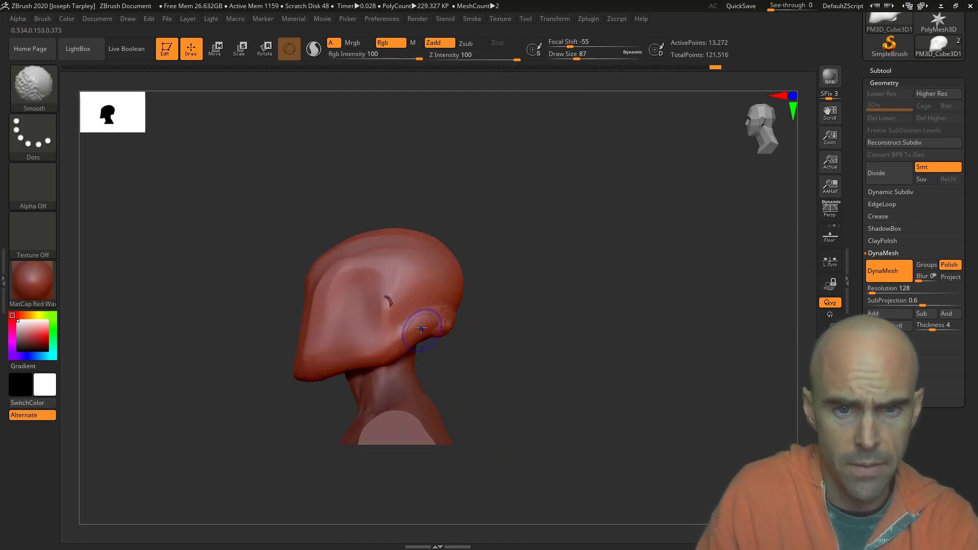
key("b")
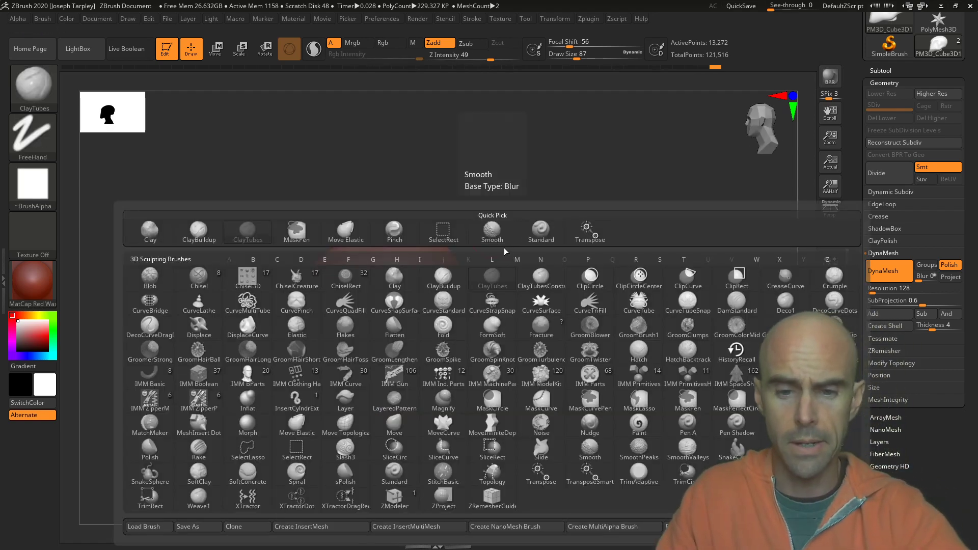
mouse_move(608, 187)
left_mouse_down("shift")
mouse_move(615, 248)
mouse_move(557, 280)
left_mouse_up("shift")
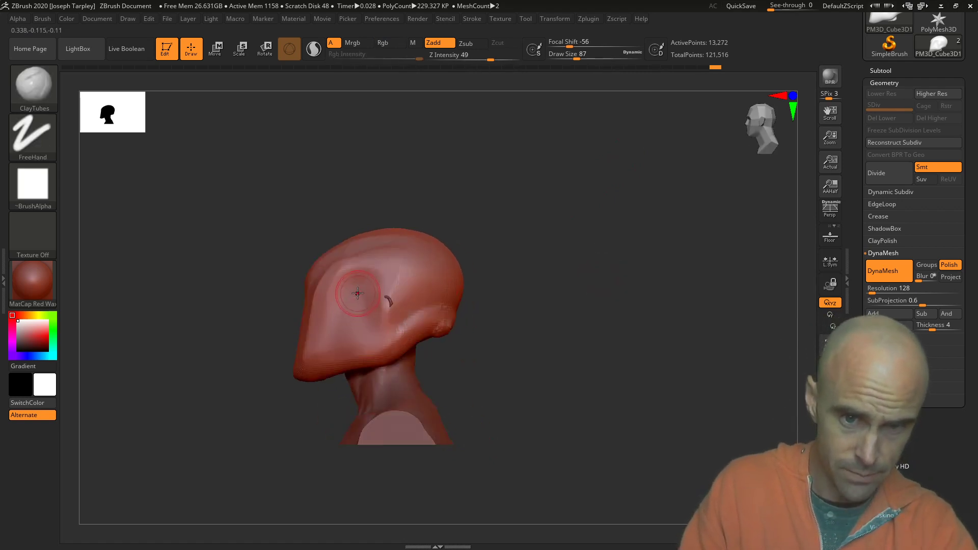
Carve an elongated recess into the side of the face down toward the jaw with ClayTubes, and smooth its surface.
left_click_drag(353, 314, 354, 319, "alt")
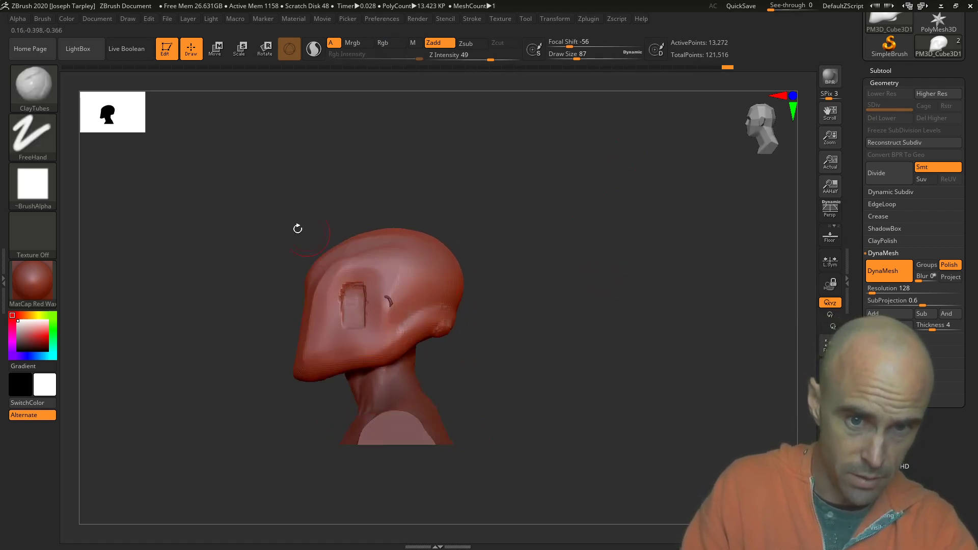
left_click_drag(297, 229, 365, 233)
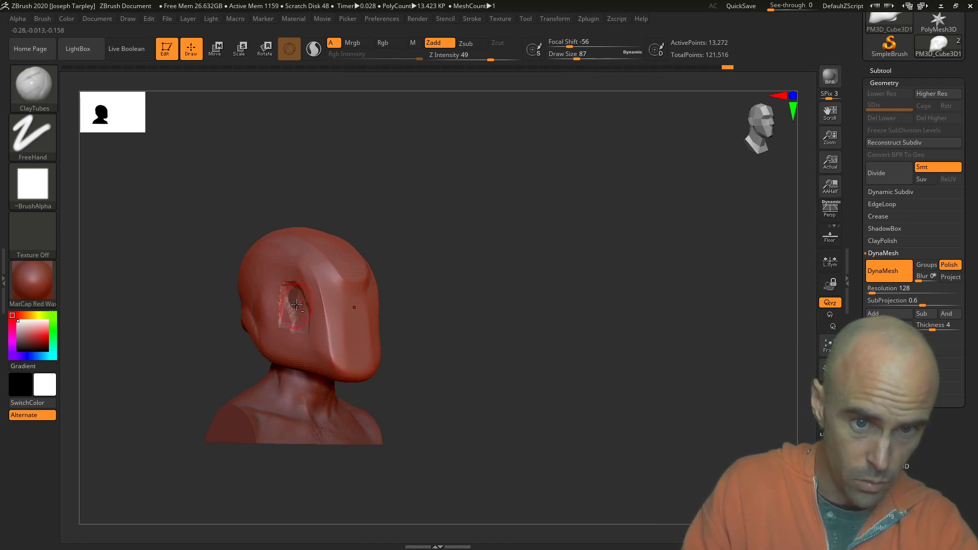
left_click_drag(295, 292, 306, 342, "alt")
left_click_drag(410, 283, 423, 264)
mouse_move(297, 326)
left_mouse_down("shift")
mouse_move(292, 302)
mouse_move(305, 343)
left_mouse_up("shift")
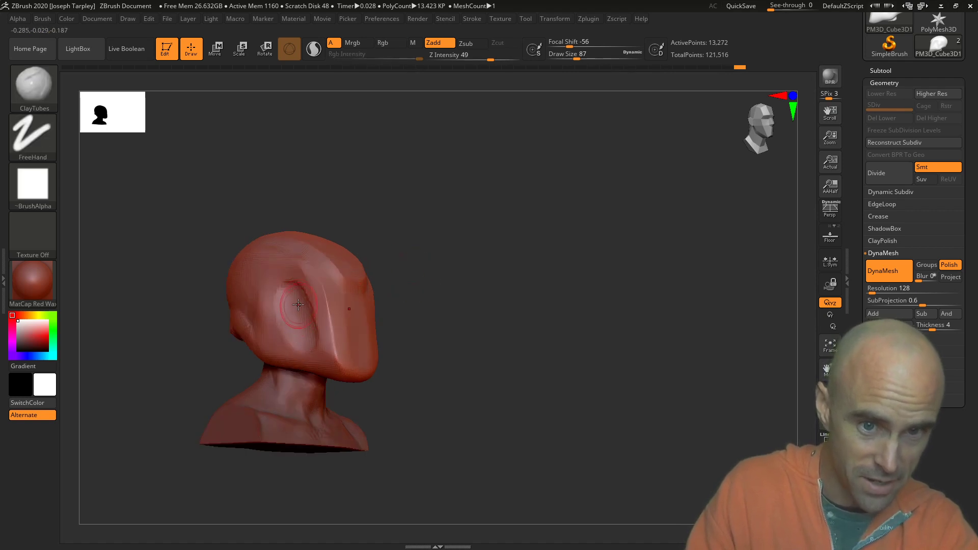
left_click_drag(439, 277, 343, 285)
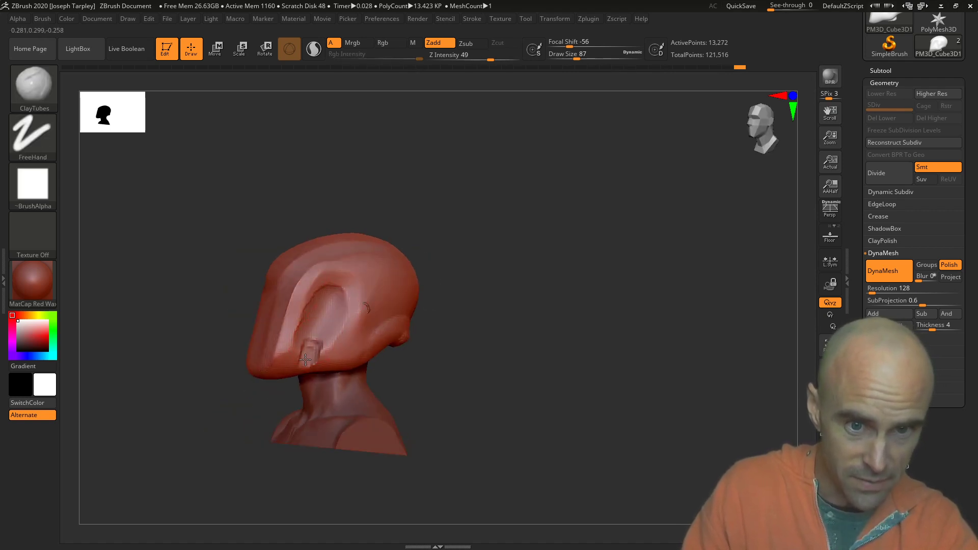
left_click_drag(310, 320, 314, 335, "shift")
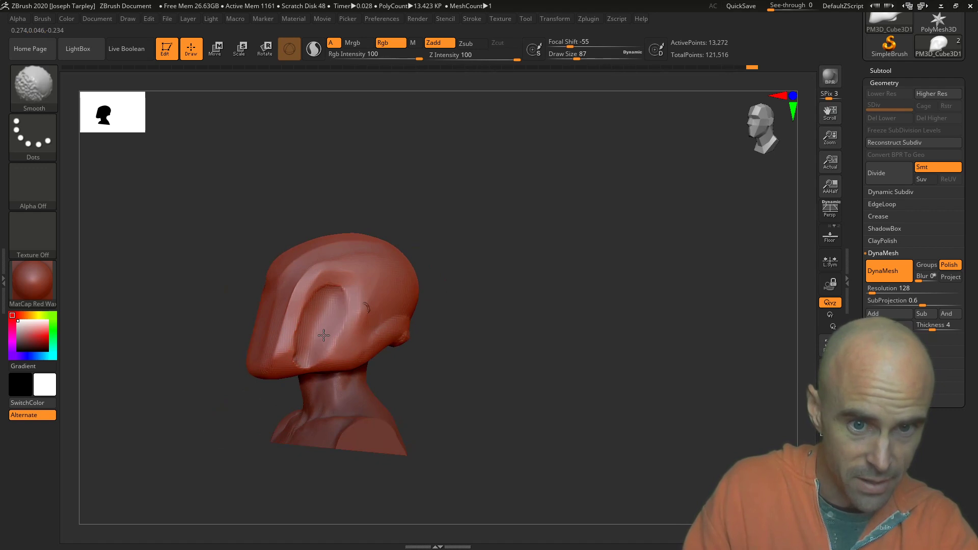
Remesh the head, reduce the ClayTubes Draw Size to 65, and rework the upper end of the side recess.
left_click_drag(232, 363, 326, 344)
left_click_drag(427, 299, 438, 270, "ctrl")
mouse_move(424, 302)
left_mouse_down()
mouse_move(445, 288)
mouse_move(446, 298)
mouse_move(394, 269)
mouse_move(413, 284)
left_mouse_up()
key("space")
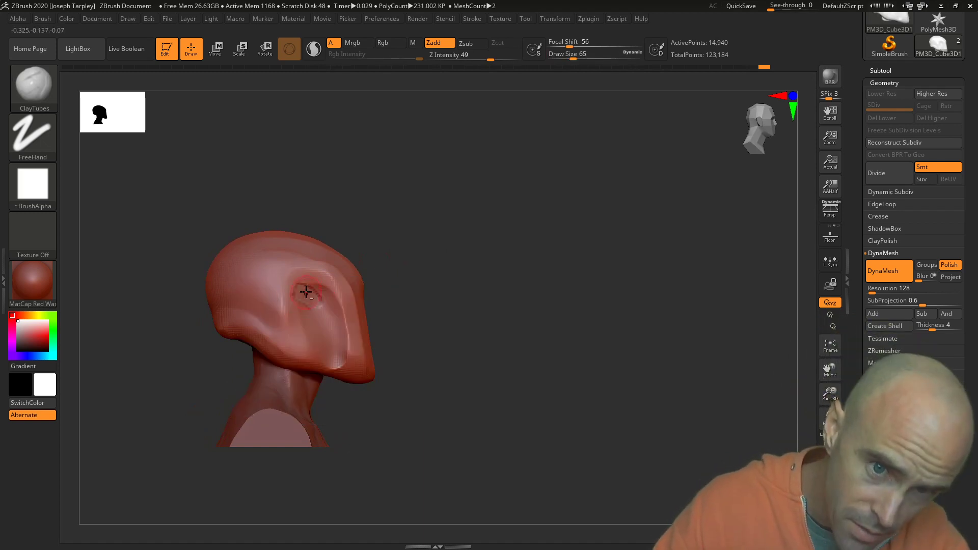
mouse_move(300, 289)
left_mouse_down()
mouse_move(321, 298)
mouse_move(319, 277)
left_mouse_up()
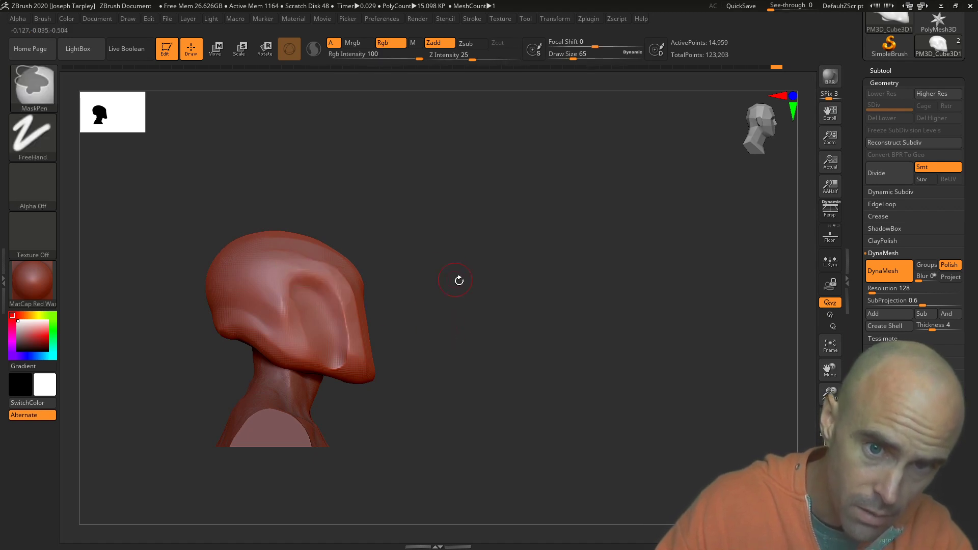
mouse_move(458, 280)
left_mouse_down()
mouse_move(389, 285)
mouse_move(504, 289)
left_mouse_up()
Refine the lower part of the side recess toward the jaw's underside, remesh the head, and smooth the area.
mouse_move(420, 366)
left_mouse_down()
mouse_move(335, 362)
mouse_move(331, 328)
left_mouse_up()
mouse_move(417, 334)
left_mouse_down("ctrl")
mouse_move(433, 306)
mouse_move(429, 321)
left_mouse_up("ctrl")
left_click_drag(336, 353, 323, 309, "shift")
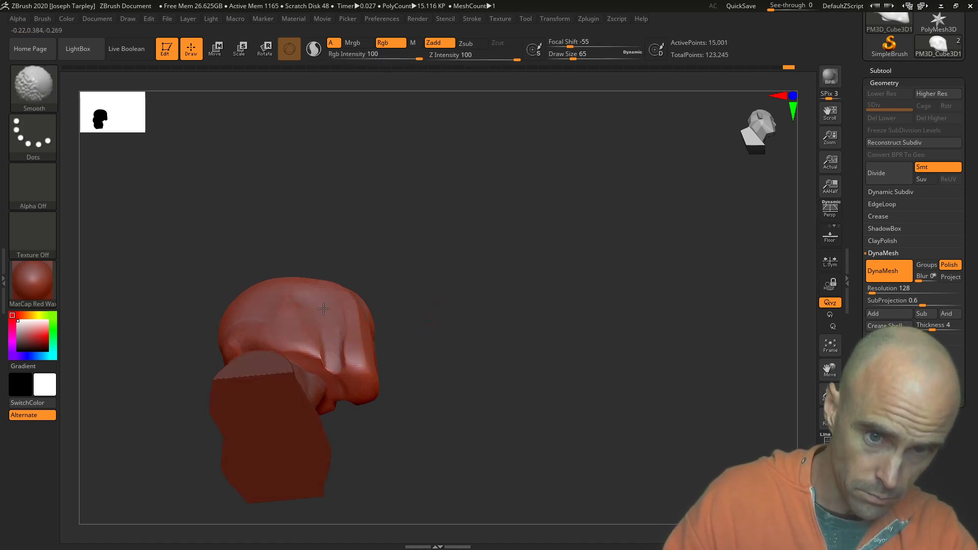
mouse_move(397, 288)
left_mouse_down()
mouse_move(403, 328)
mouse_move(437, 297)
mouse_move(422, 295)
left_mouse_up()
left_click_drag(490, 238, 598, 297, "alt")
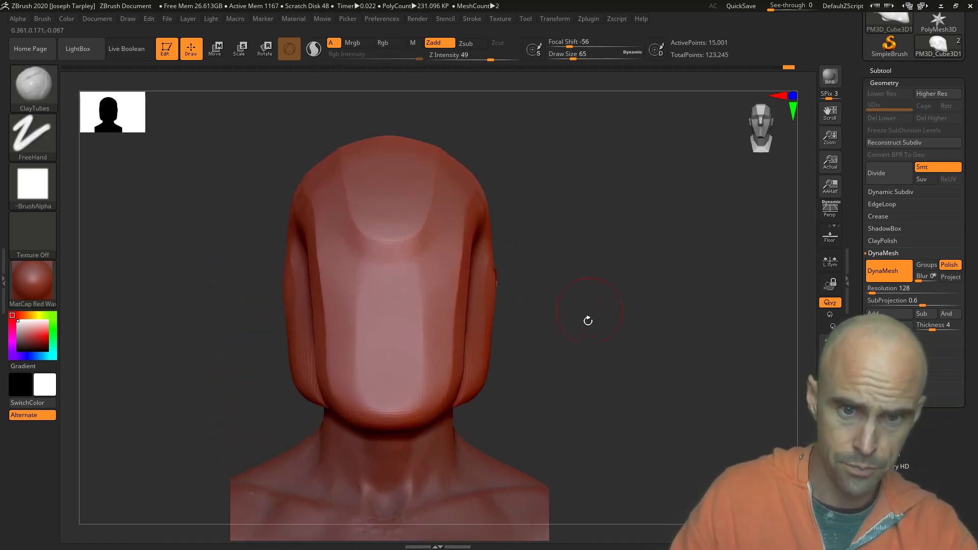
left_click_drag(560, 342, 598, 349)
left_click_drag(517, 340, 484, 334, "shift")
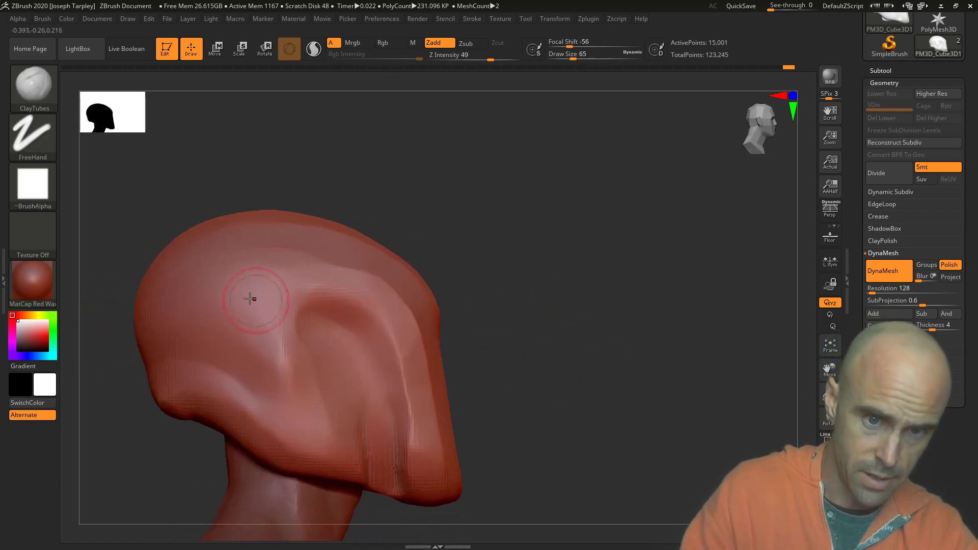
Carve a horizontal groove around the back of the skull with ClayTubes, and remesh the head.
mouse_move(211, 358)
left_mouse_down("alt")
mouse_move(175, 343)
mouse_move(205, 344)
left_mouse_up("alt")
left_click_drag(147, 397, 236, 388, "alt")
mouse_move(283, 325)
left_mouse_down("alt")
mouse_move(249, 325)
mouse_move(292, 322)
mouse_move(239, 319)
mouse_move(326, 322)
mouse_move(266, 305)
mouse_move(357, 300)
left_mouse_up("alt")
left_click_drag(493, 294, 423, 290)
left_click_drag(481, 130, 497, 167, "ctrl")
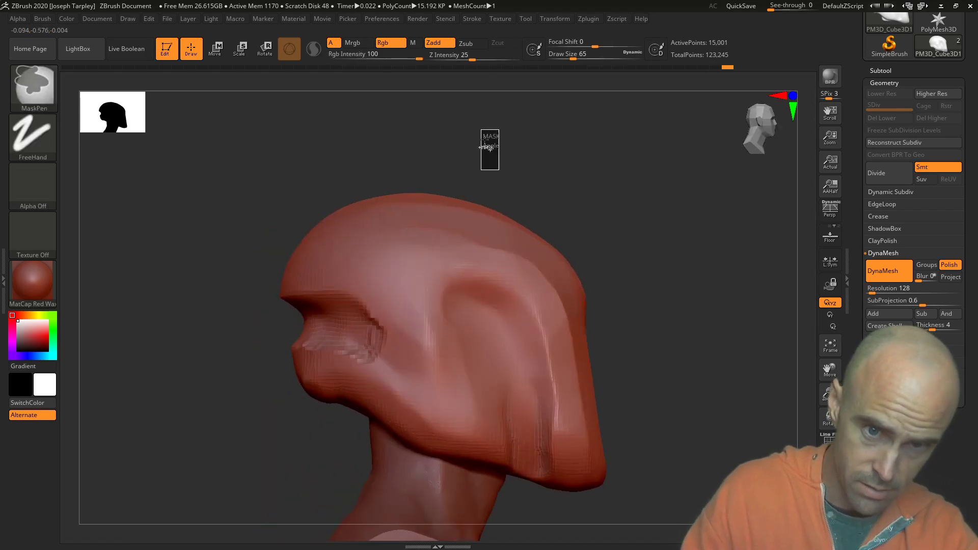
Sharpen the groove's edges at the back of the skull with Pinch, reducing Draw Size to 39, and remesh the head.
mouse_move(311, 178)
left_mouse_down()
mouse_move(255, 181)
mouse_move(286, 185)
mouse_move(249, 220)
left_mouse_up()
key("b")
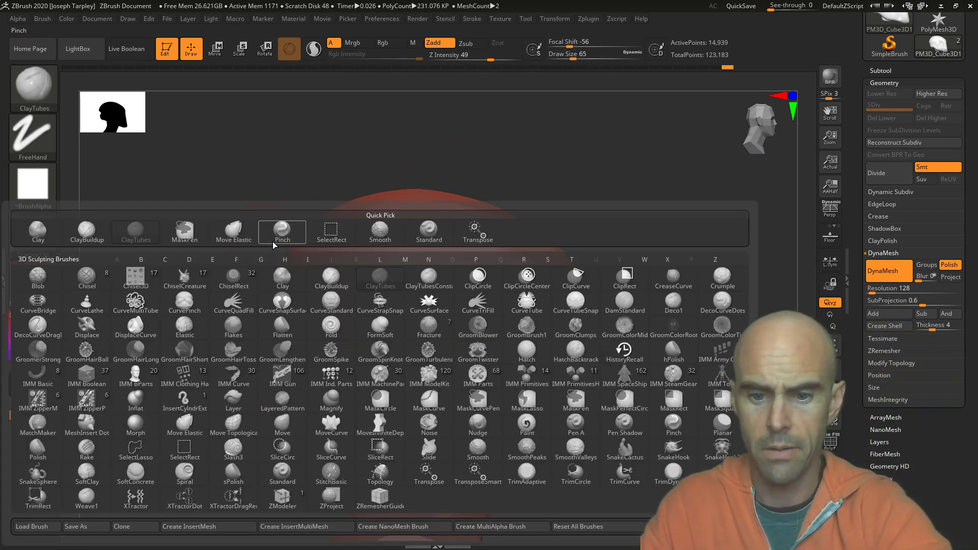
key("p")
key("i")
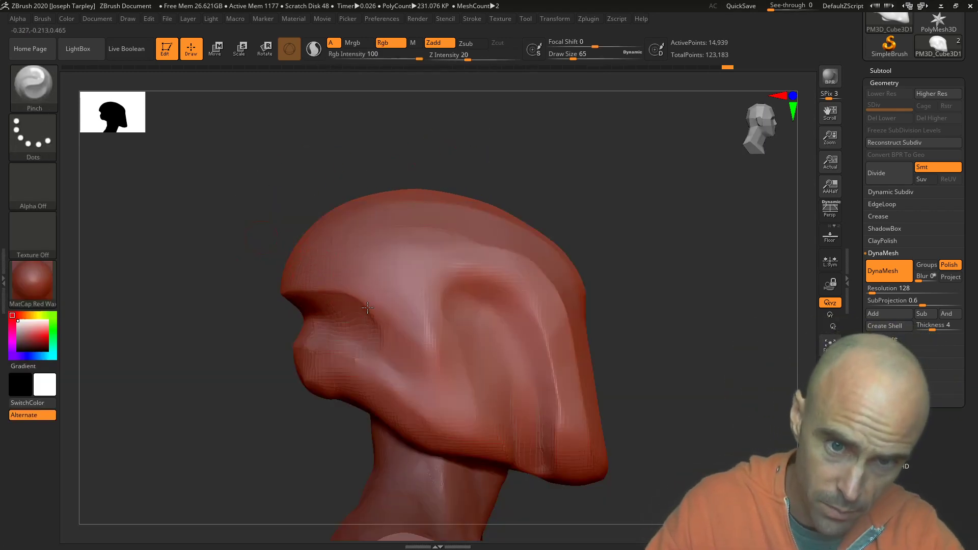
left_click_drag(367, 308, 383, 340)
left_click_drag(266, 309, 280, 351)
key("space")
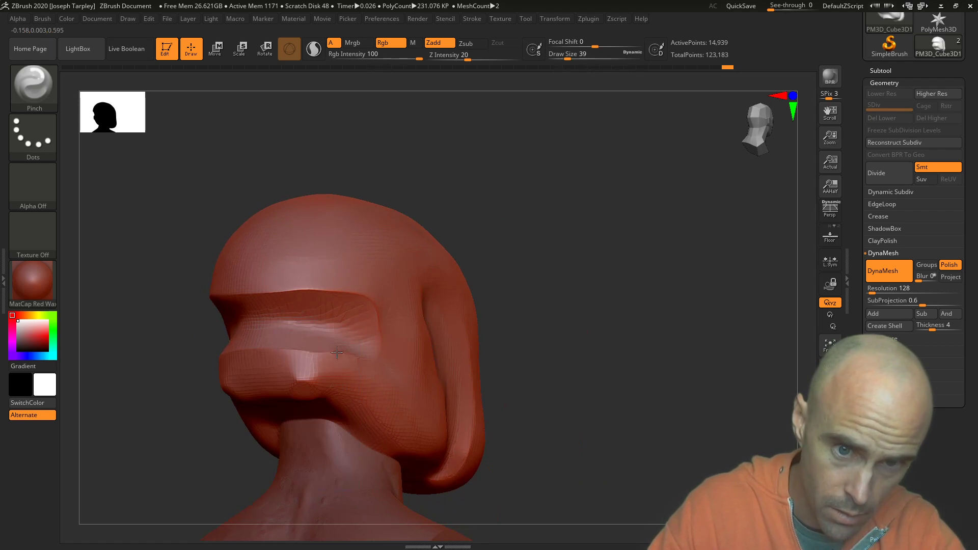
left_click_drag(586, 286, 545, 262)
left_click_drag(620, 209, 594, 188, "ctrl")
Tighten the inner corner and upper lip of the groove behind the skull with Pinch, remeshing between strokes.
left_click_drag(545, 167, 567, 166)
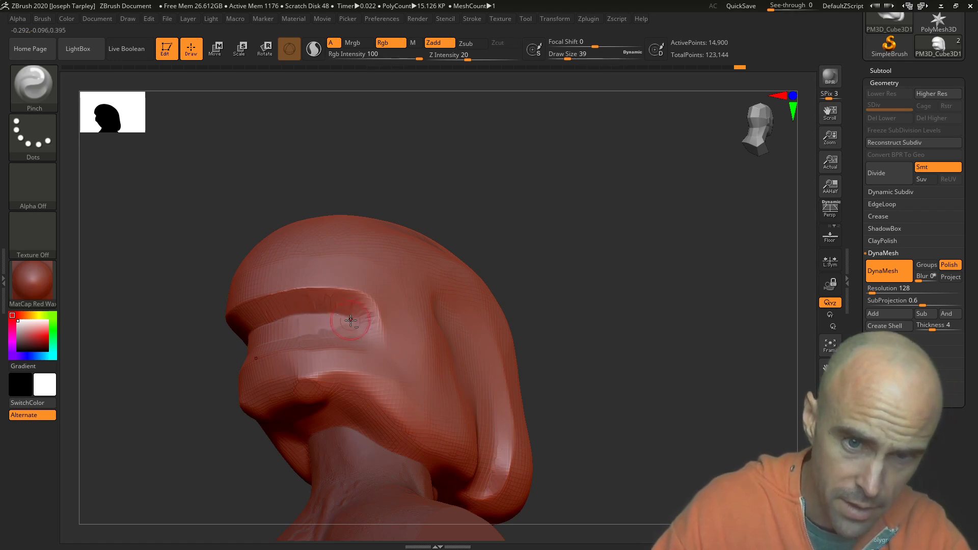
left_click_drag(511, 199, 550, 167, "ctrl")
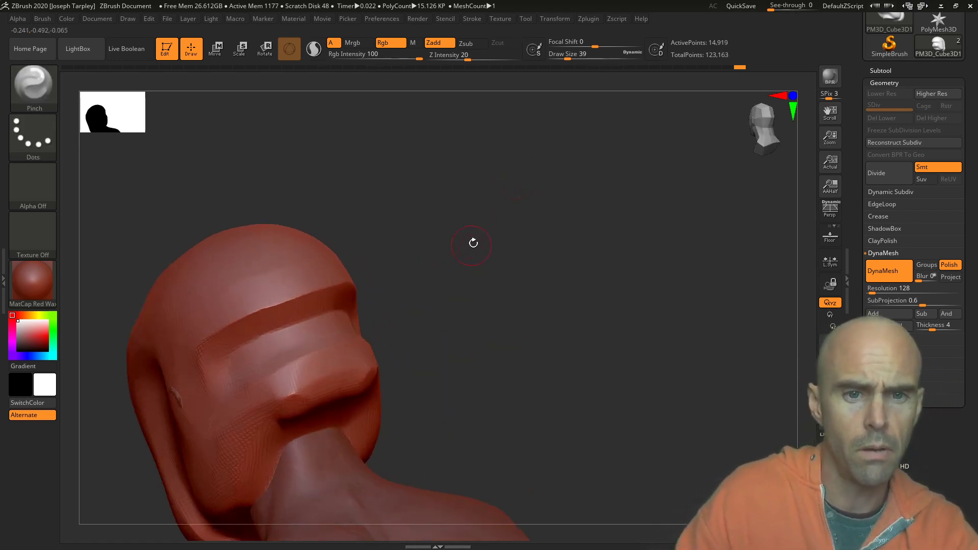
left_click_drag(474, 243, 462, 247)
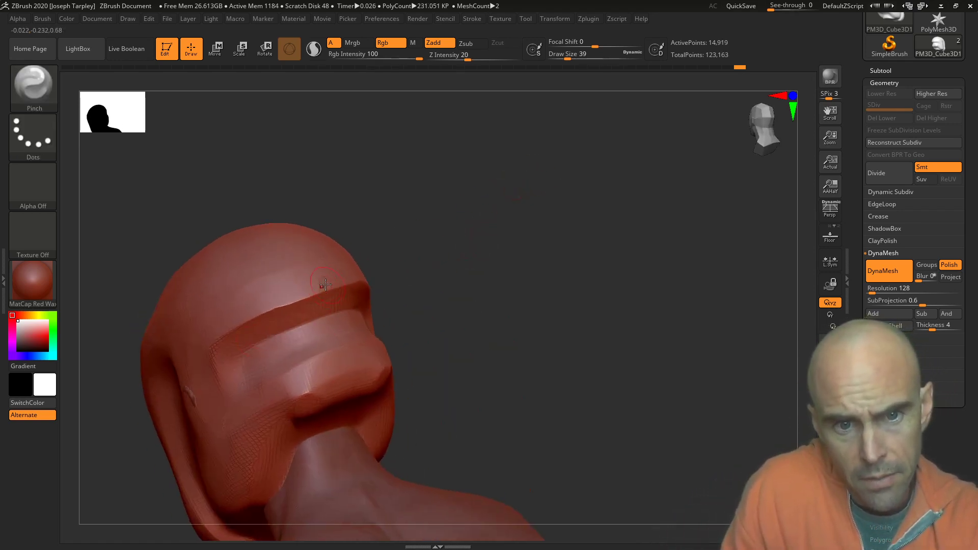
left_click_drag(303, 296, 333, 288)
left_click_drag(436, 246, 224, 259)
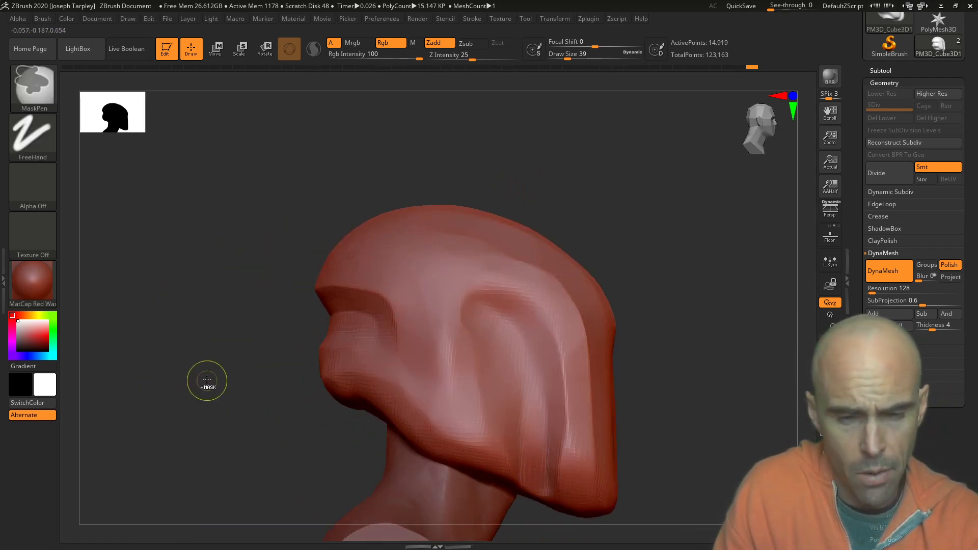
left_click_drag(208, 382, 214, 340, "ctrl")
Sharpen the curved rim of the side recess with Pinch, and remesh the head.
left_click_drag(666, 235, 670, 248)
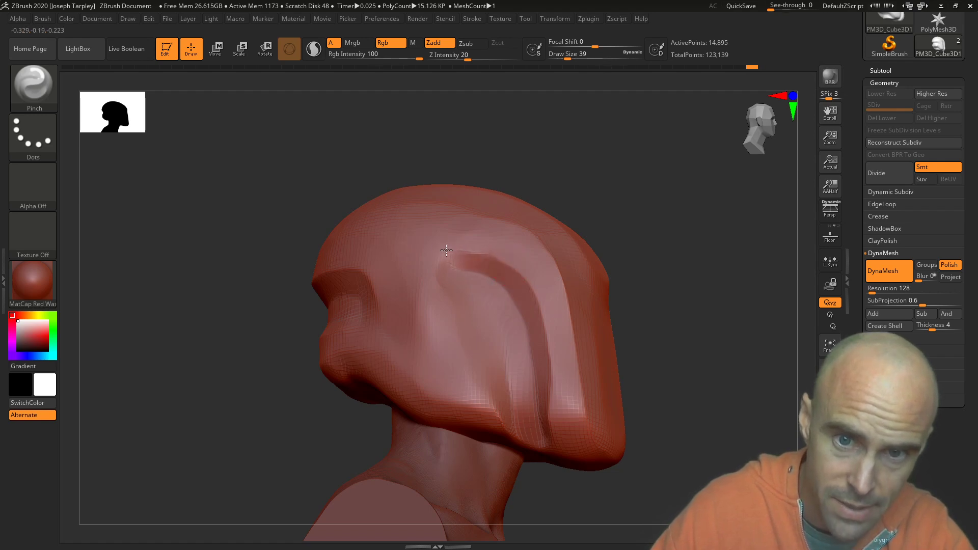
left_click_drag(502, 292, 479, 282)
left_click_drag(682, 240, 675, 271, "ctrl")
mouse_move(675, 274)
left_mouse_down()
mouse_move(683, 284)
mouse_move(668, 279)
left_mouse_up()
Define the temple edge and the forehead plane's lower border with Pinch and smoothing, and remesh the head.
left_click_drag(599, 240, 509, 229)
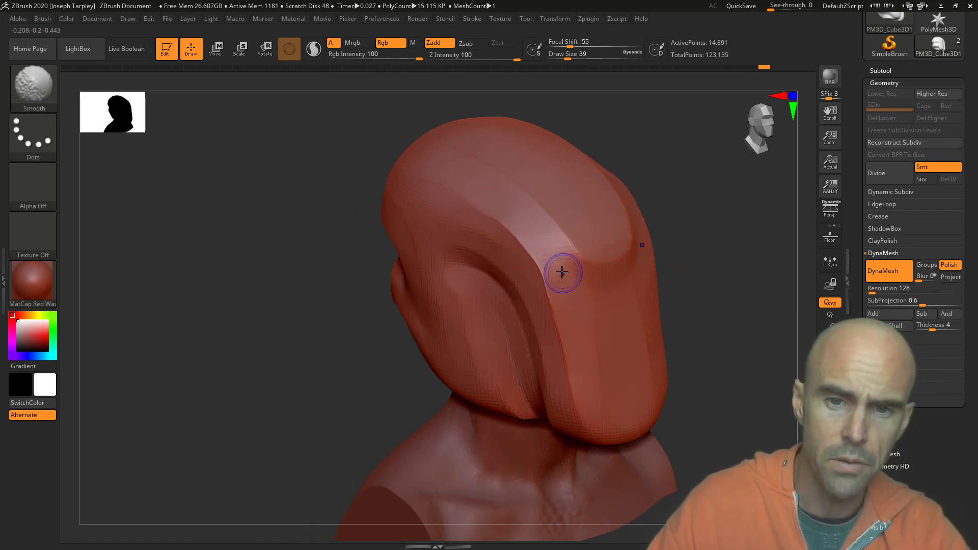
mouse_move(717, 195)
left_mouse_down()
mouse_move(690, 199)
mouse_move(650, 233)
mouse_move(504, 291)
left_mouse_up()
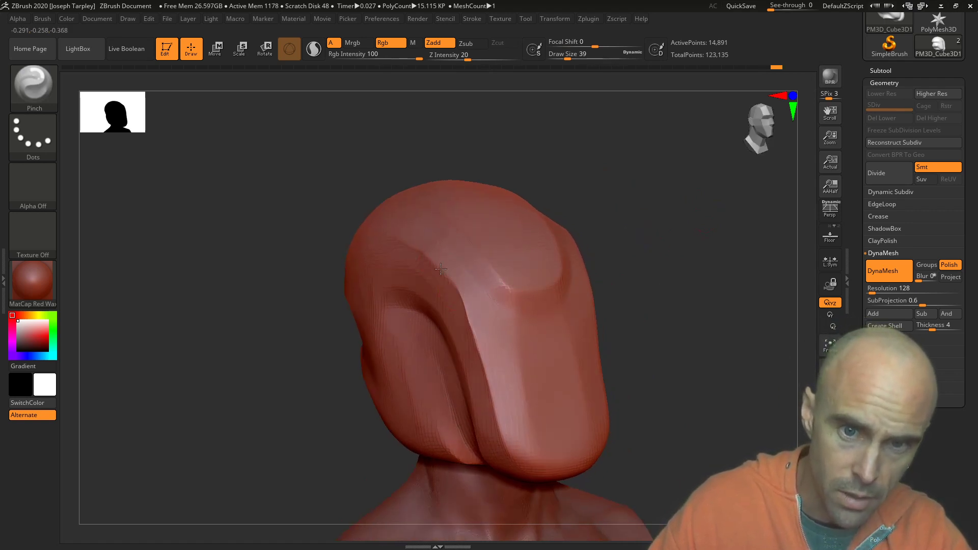
left_click_drag(668, 312, 669, 268, "ctrl")
mouse_move(718, 280)
left_mouse_down()
mouse_move(692, 289)
mouse_move(663, 257)
left_mouse_up()
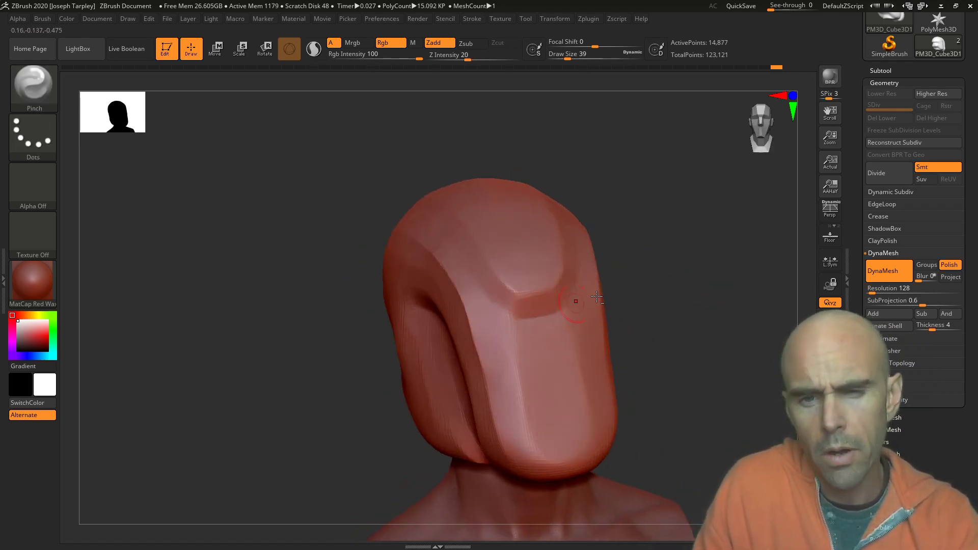
Pinch the long plane edges running from the forehead over the top of the head into crisp ridges.
mouse_move(578, 299)
right_mouse_down()
mouse_move(597, 294)
mouse_move(415, 342)
mouse_move(382, 378)
right_mouse_up()
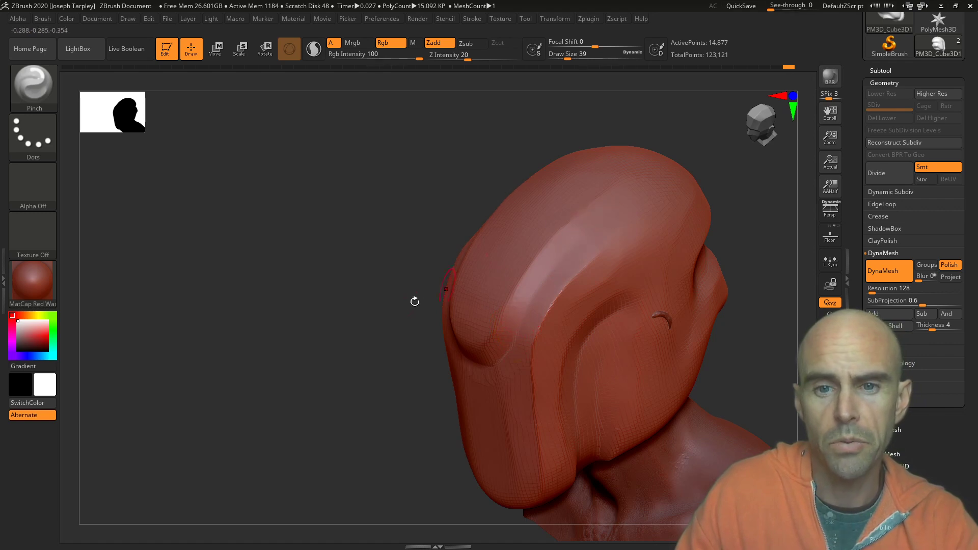
mouse_move(352, 318)
left_mouse_down()
mouse_move(407, 306)
mouse_move(446, 277)
left_mouse_up()
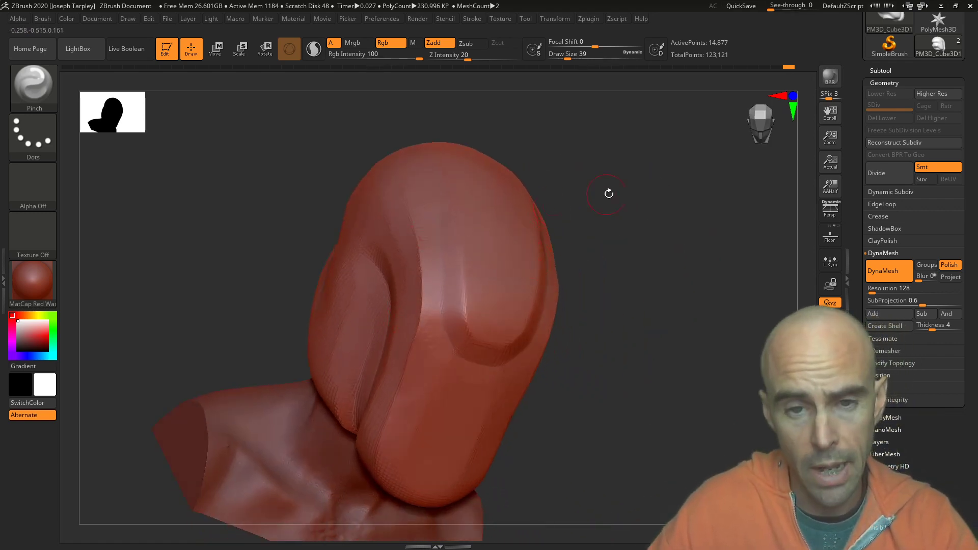
mouse_move(609, 193)
left_mouse_down()
mouse_move(604, 220)
mouse_move(514, 269)
left_mouse_up()
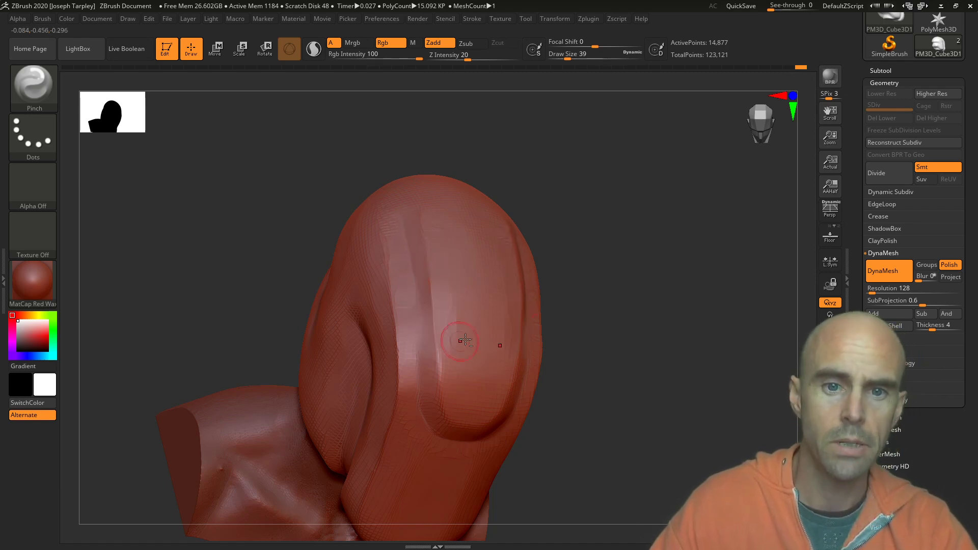
left_click_drag(424, 227, 431, 275)
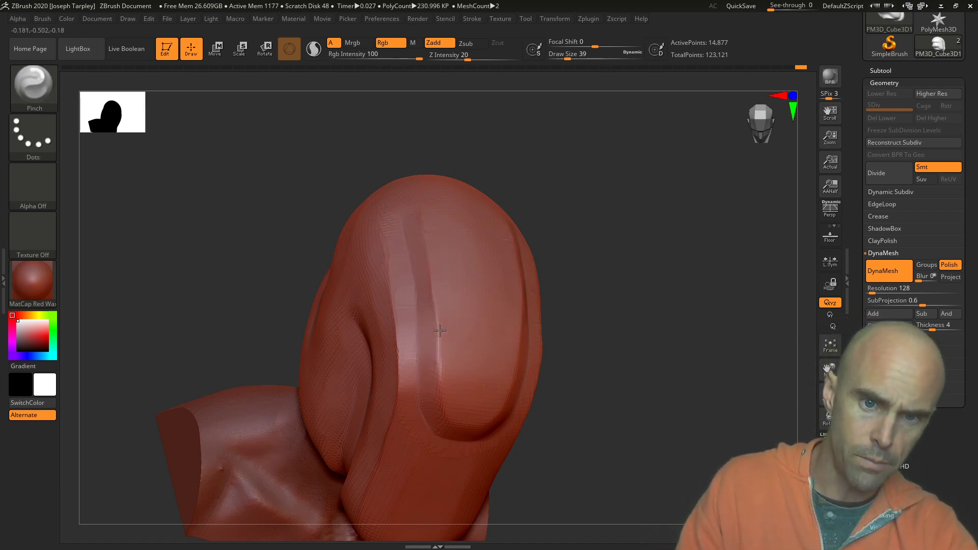
left_click_drag(439, 331, 440, 352)
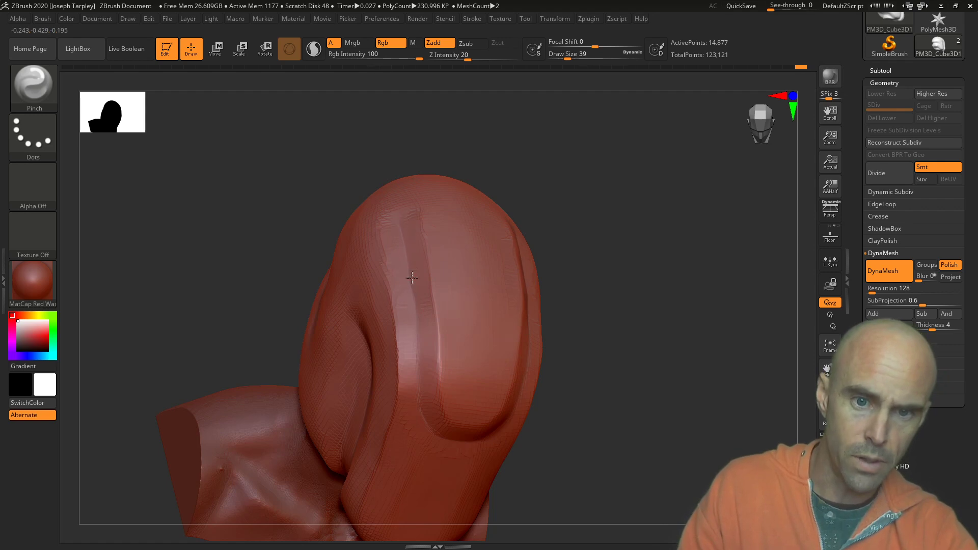
mouse_move(375, 231)
left_mouse_down()
mouse_move(402, 360)
mouse_move(398, 343)
left_mouse_up()
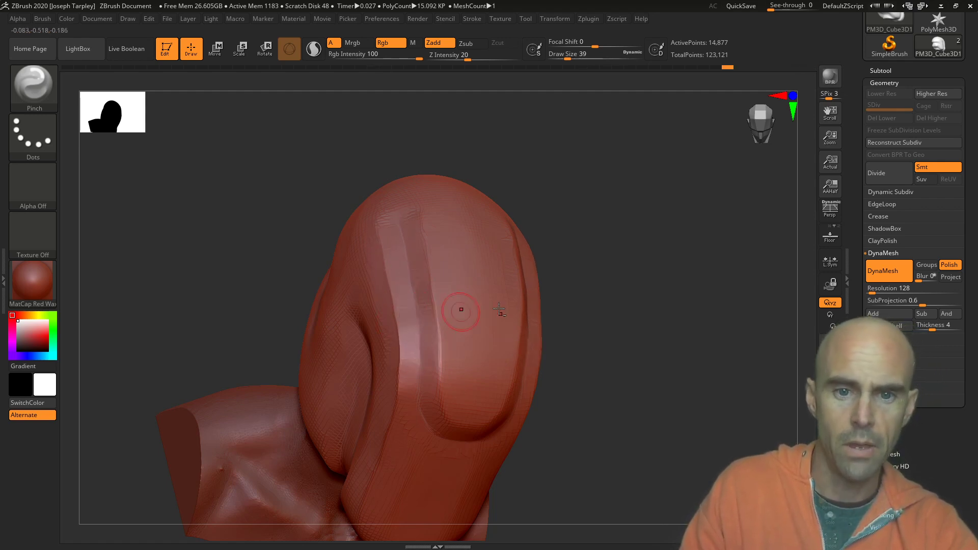
Sharpen the vertical edge behind the side recess and the skull's lower edge above the neck with Pinch, remeshing the head.
mouse_move(655, 313)
left_mouse_down()
mouse_move(672, 345)
mouse_move(607, 379)
mouse_move(692, 321)
mouse_move(483, 273)
mouse_move(720, 299)
mouse_move(749, 319)
mouse_move(523, 274)
left_mouse_up()
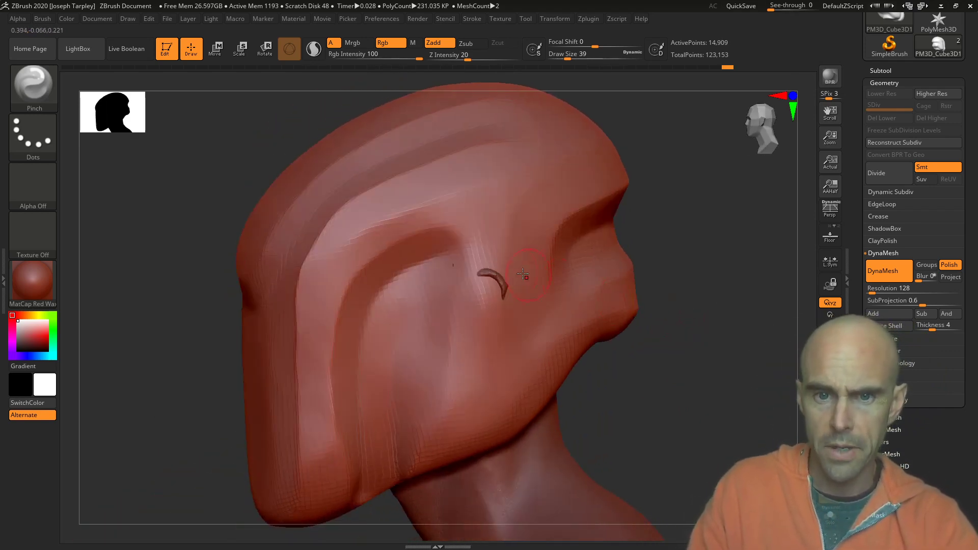
left_click_drag(452, 307, 435, 376)
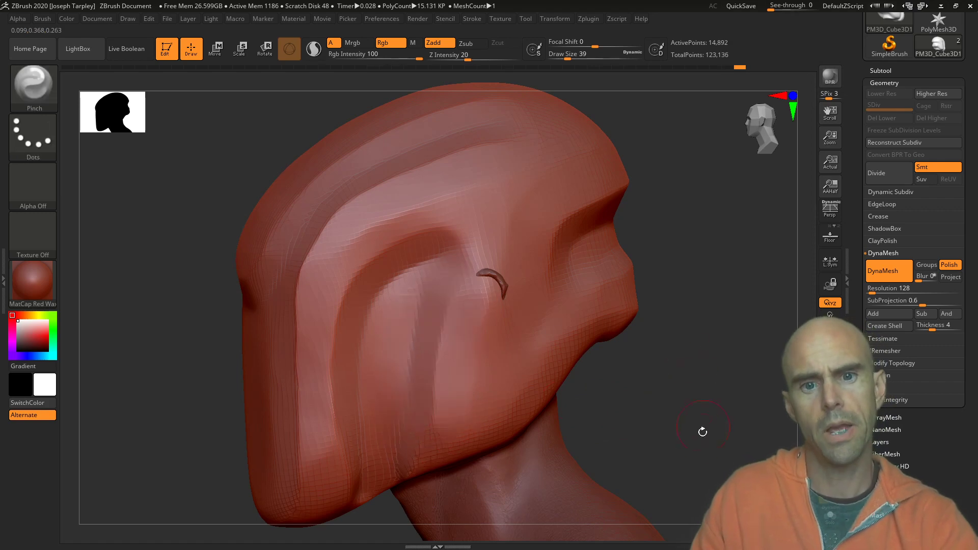
left_click_drag(703, 430, 580, 304)
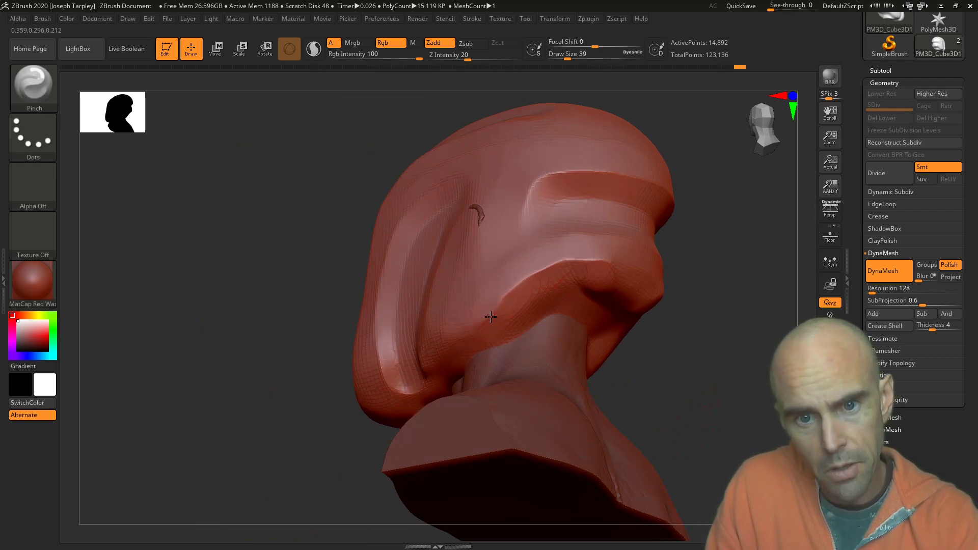
left_click_drag(723, 336, 611, 306)
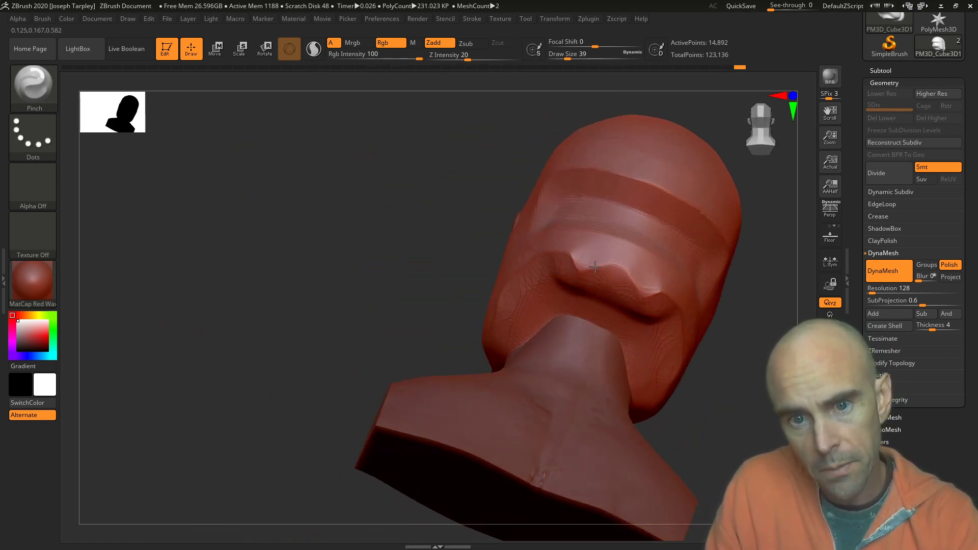
mouse_move(738, 306)
left_mouse_down()
mouse_move(732, 349)
mouse_move(710, 331)
mouse_move(747, 346)
mouse_move(677, 325)
mouse_move(748, 351)
mouse_move(705, 312)
mouse_move(660, 342)
mouse_move(681, 299)
mouse_move(650, 345)
mouse_move(646, 395)
left_mouse_up()
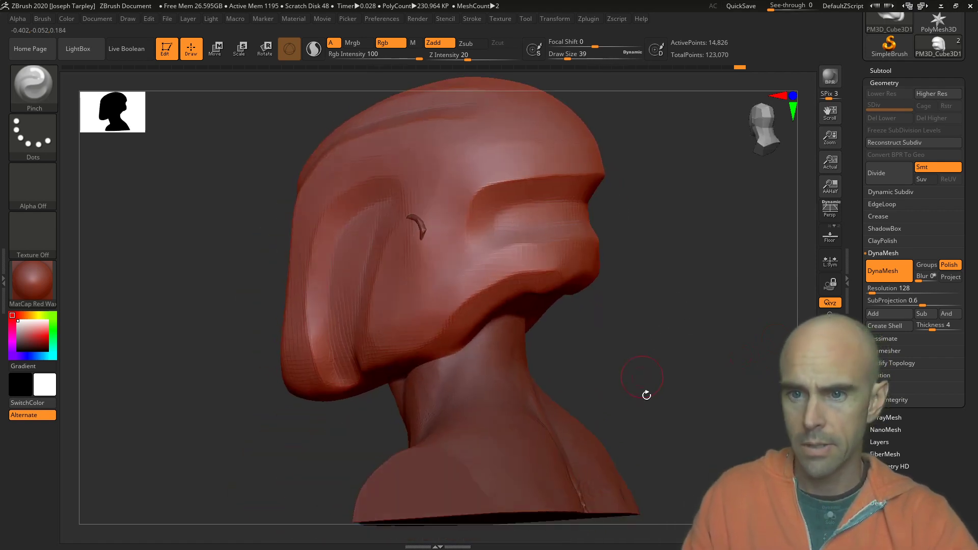
Set the DynaMesh resolution to 384 and remesh the head at the finer density.
left_click_drag(871, 293, 878, 294)
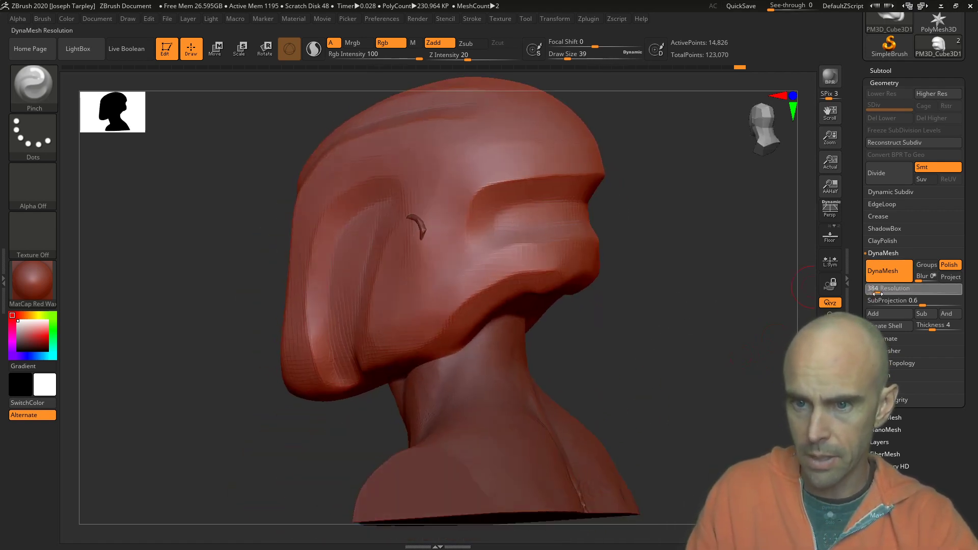
left_click_drag(670, 350, 589, 301)
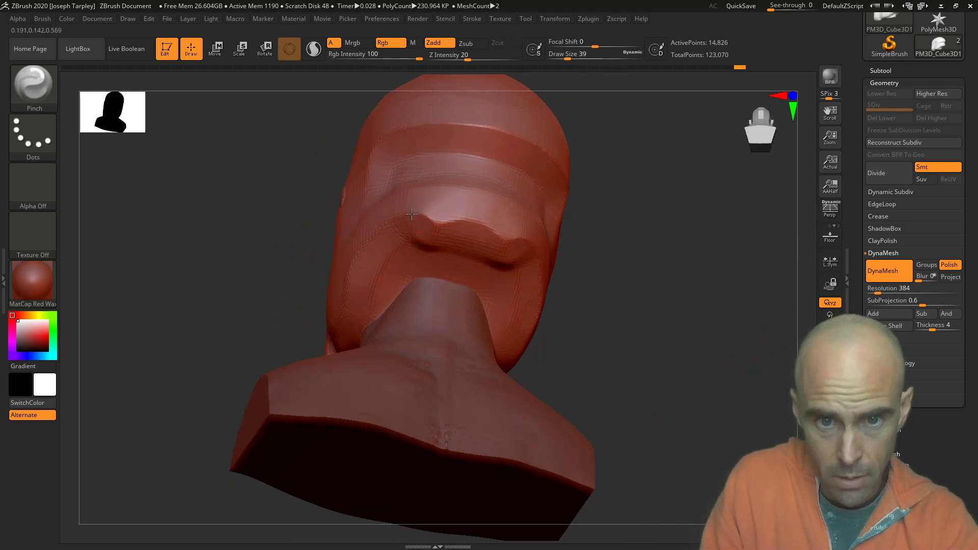
left_click_drag(412, 214, 504, 236)
left_click_drag(643, 275, 680, 215, "ctrl")
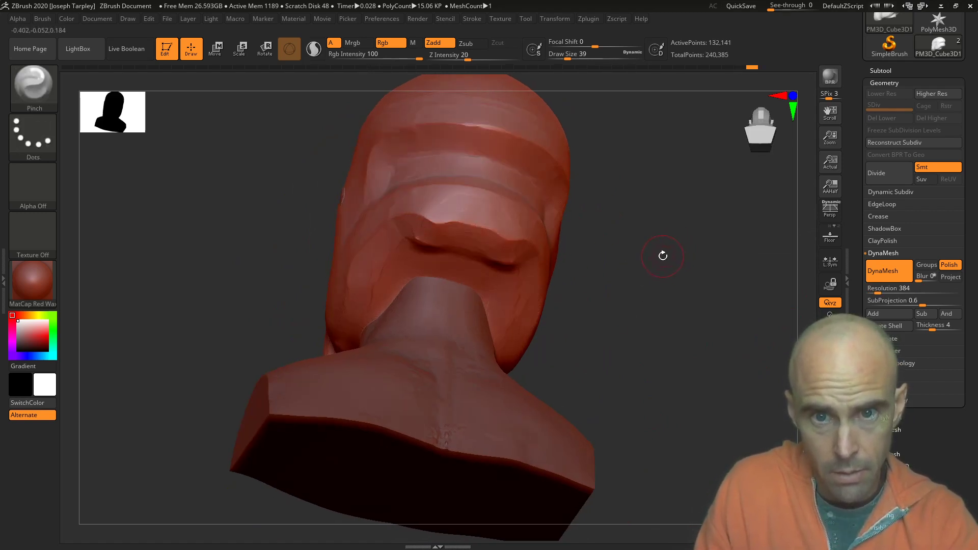
Sharpen the jaw's lower edge along the side of the head with Pinch.
left_click_drag(662, 256, 670, 277)
left_click_drag(614, 212, 624, 265)
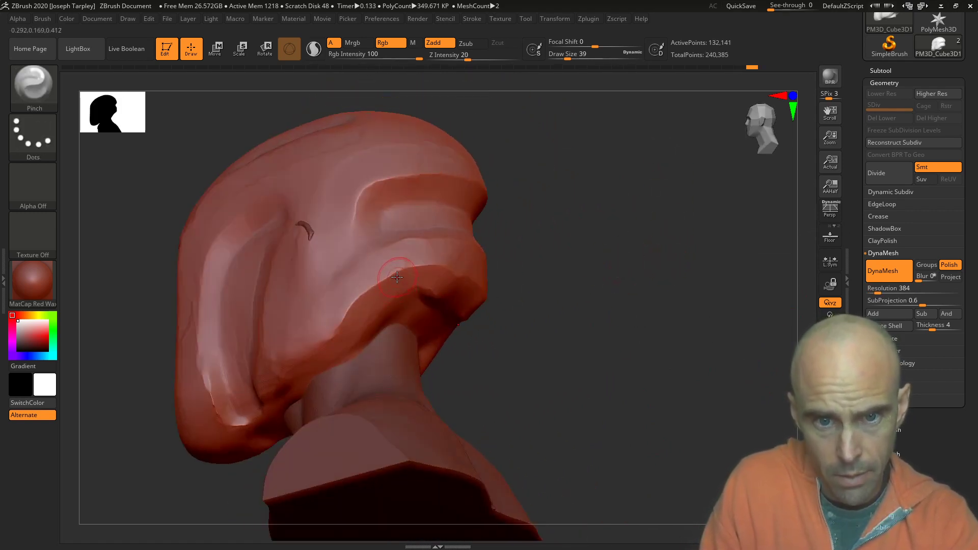
mouse_move(397, 277)
left_mouse_down()
mouse_move(363, 292)
mouse_move(362, 284)
left_mouse_up()
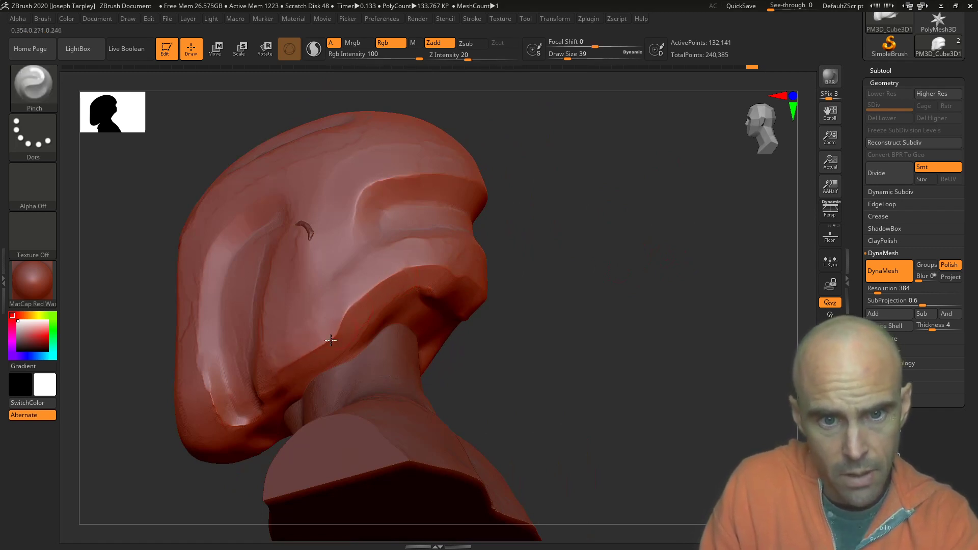
left_click_drag(331, 340, 347, 309)
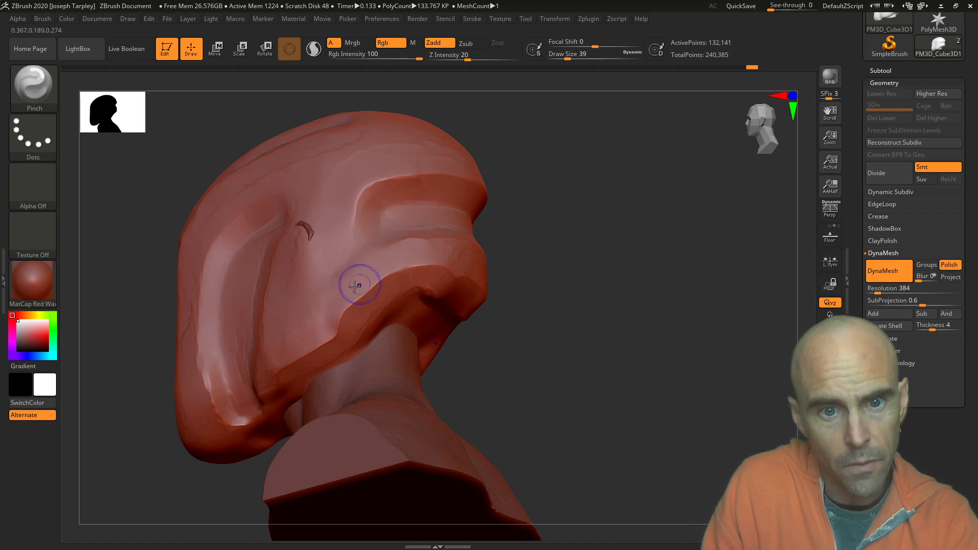
Smooth the front of the face and pinch the ridge running across it below the eye recess.
mouse_move(532, 298)
left_mouse_down()
mouse_move(493, 283)
mouse_move(486, 265)
left_mouse_up()
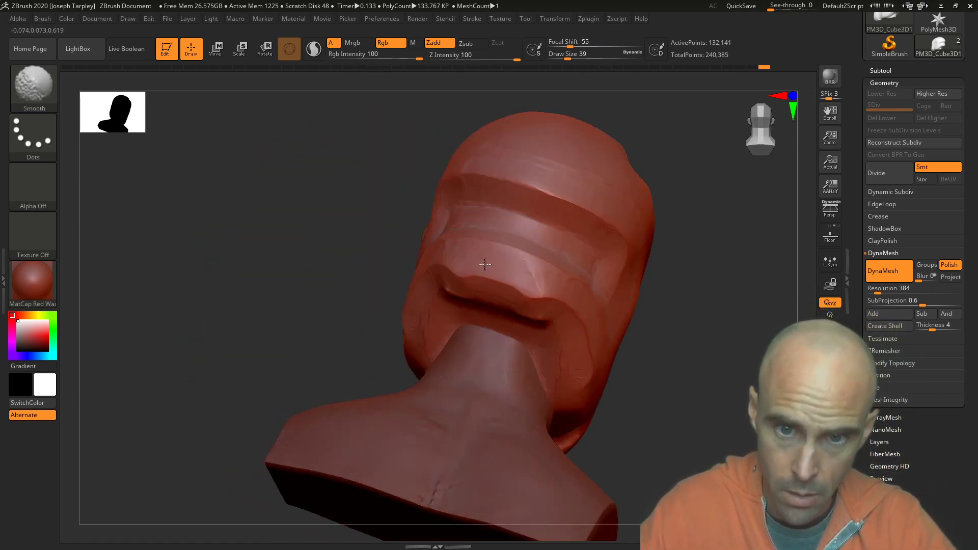
left_click_drag(683, 336, 648, 310)
left_click_drag(584, 294, 570, 280)
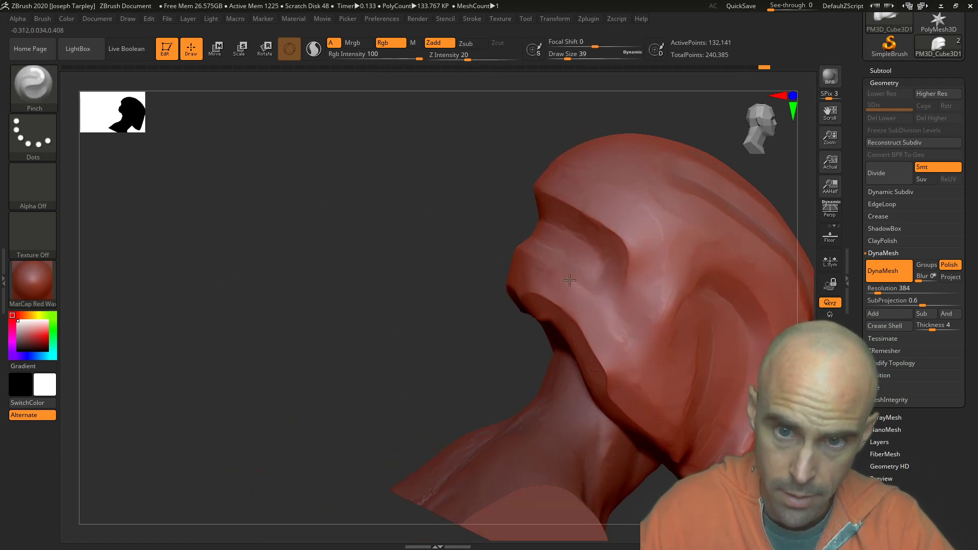
left_click_drag(520, 254, 512, 251)
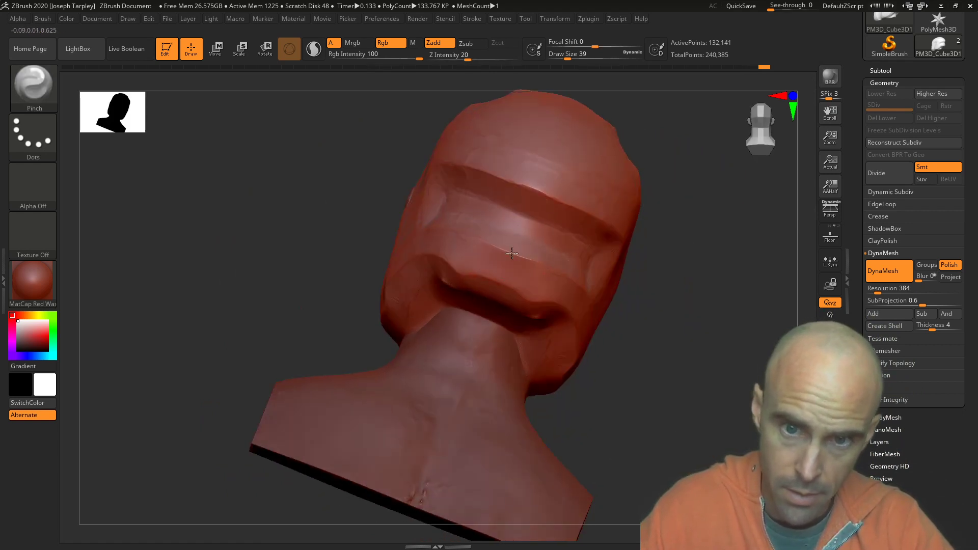
key("shift")
Pinch the brow edge along the top of the eye recess into a crisp line, and remesh the head.
mouse_move(579, 301)
left_mouse_down()
mouse_move(627, 269)
mouse_move(613, 323)
mouse_move(528, 266)
mouse_move(405, 223)
left_mouse_up()
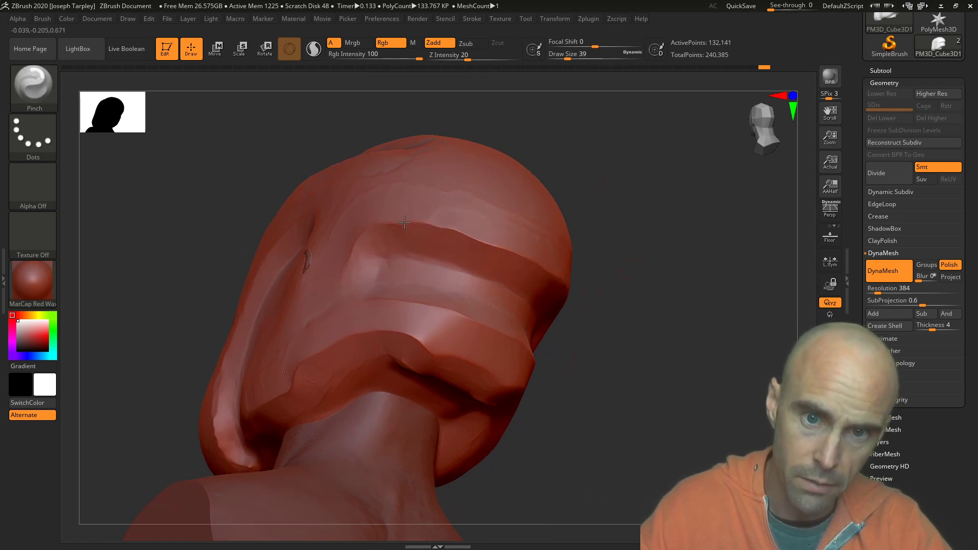
left_click_drag(577, 253, 603, 249)
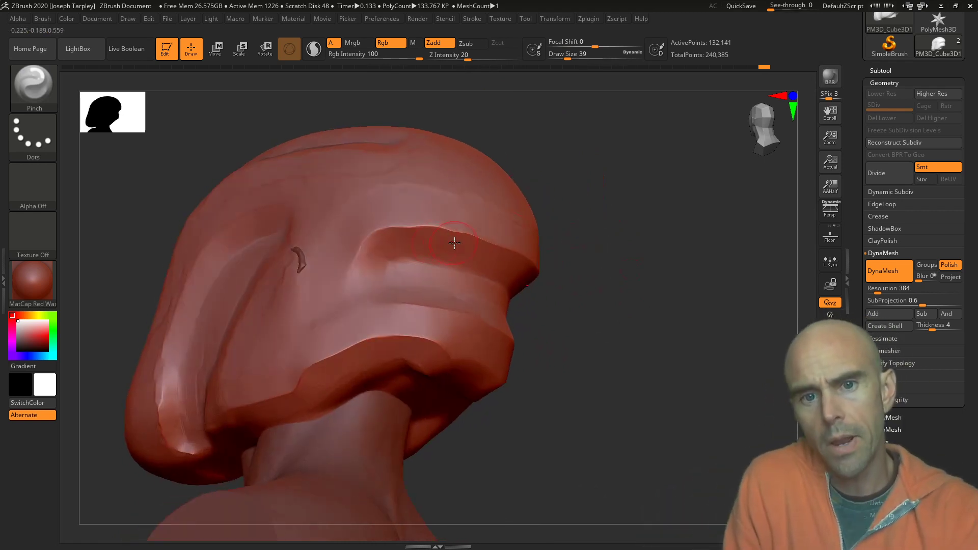
left_click_drag(393, 234, 447, 232)
mouse_move(643, 250)
left_mouse_down()
mouse_move(601, 247)
mouse_move(570, 286)
left_mouse_up()
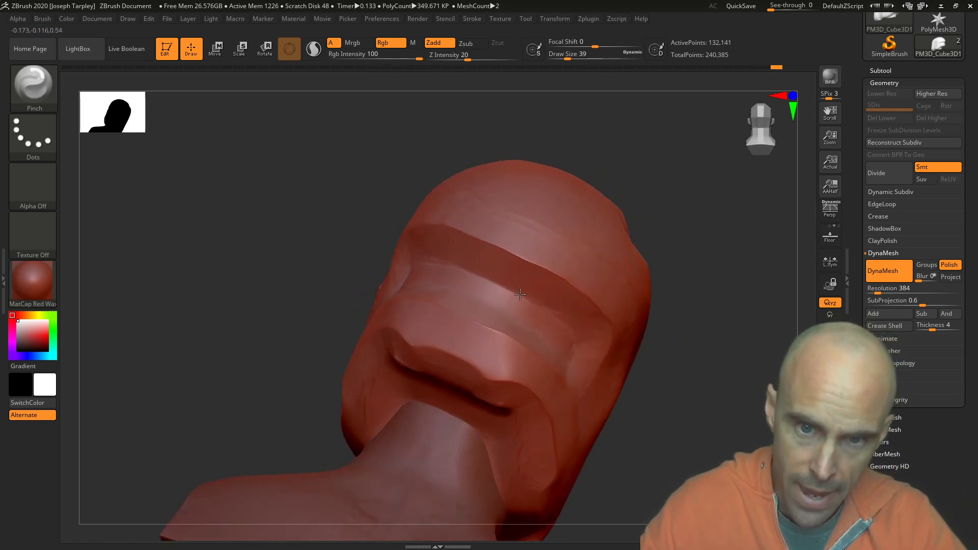
left_click_drag(693, 196, 576, 124)
Turn on LazyMouse for the Pinch brush and set its LazyRadius to 86.
left_click(471, 20)
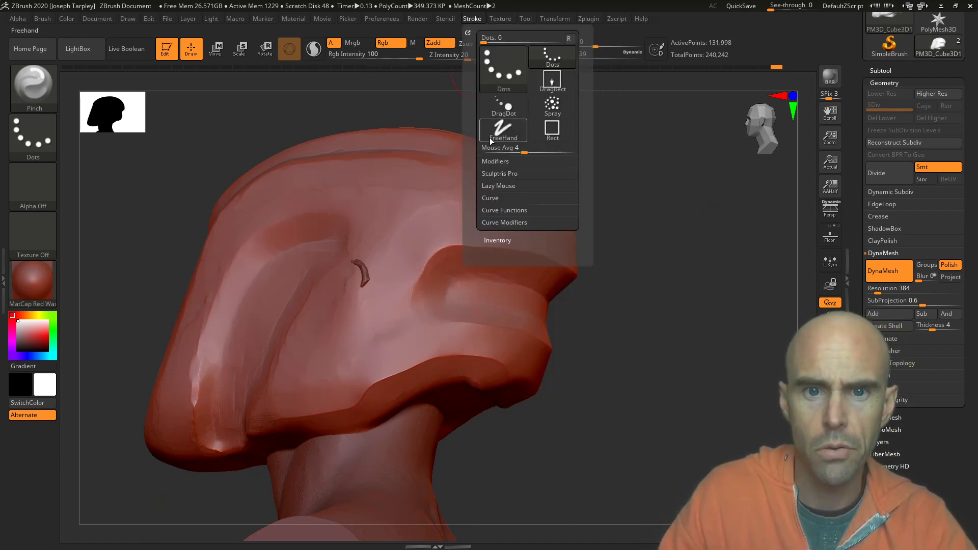
left_click(508, 187)
left_click(497, 197)
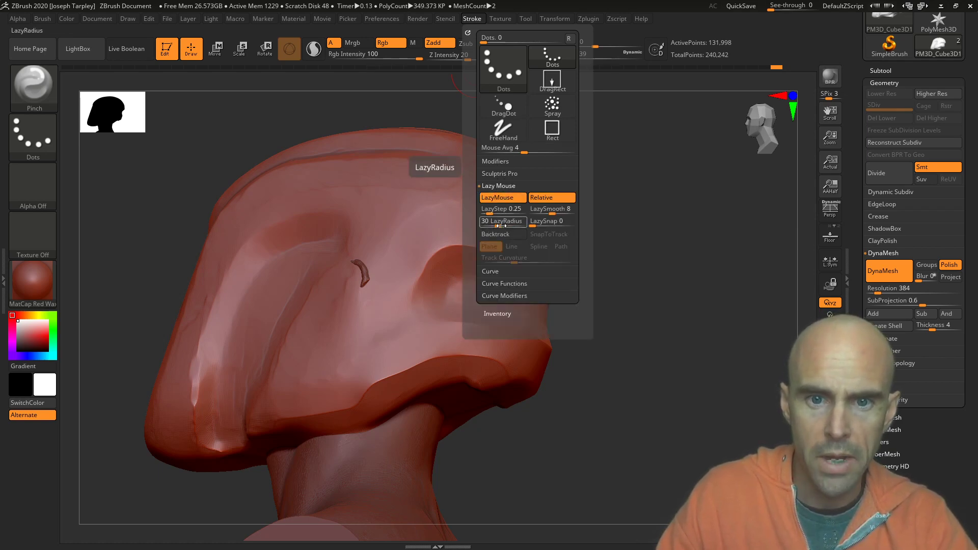
left_click_drag(499, 225, 505, 226)
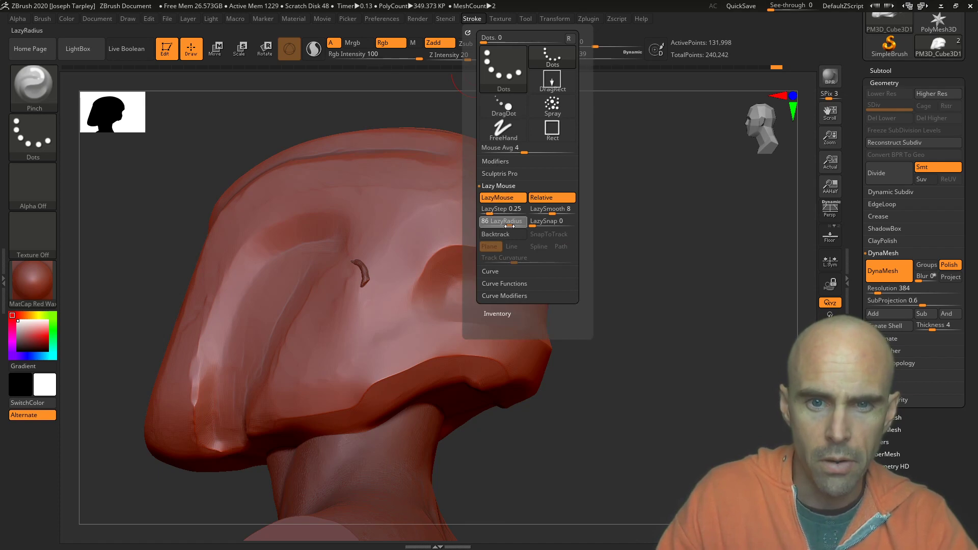
Pinch the inner crease across the eye recess with long, steadied LazyMouse strokes.
left_click_drag(640, 244, 503, 222)
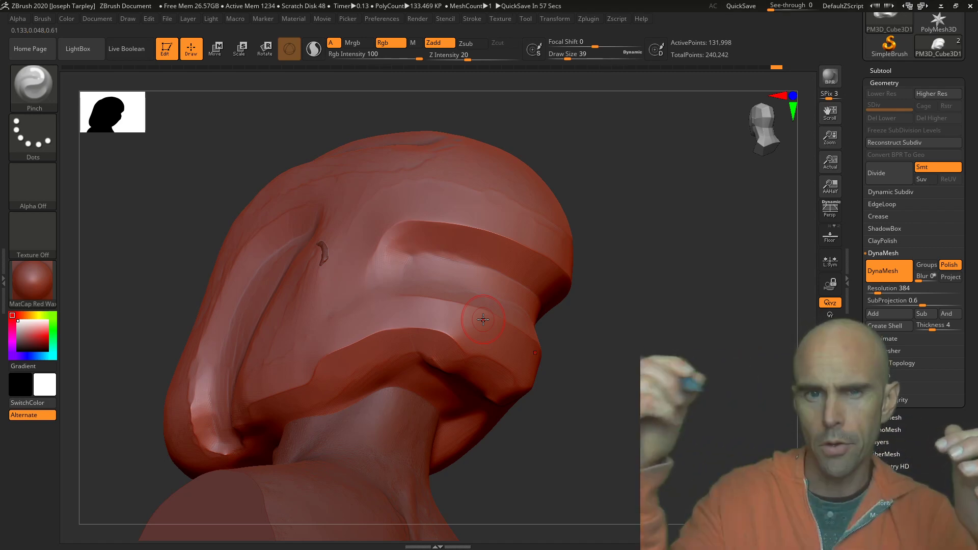
left_click_drag(752, 310, 731, 299)
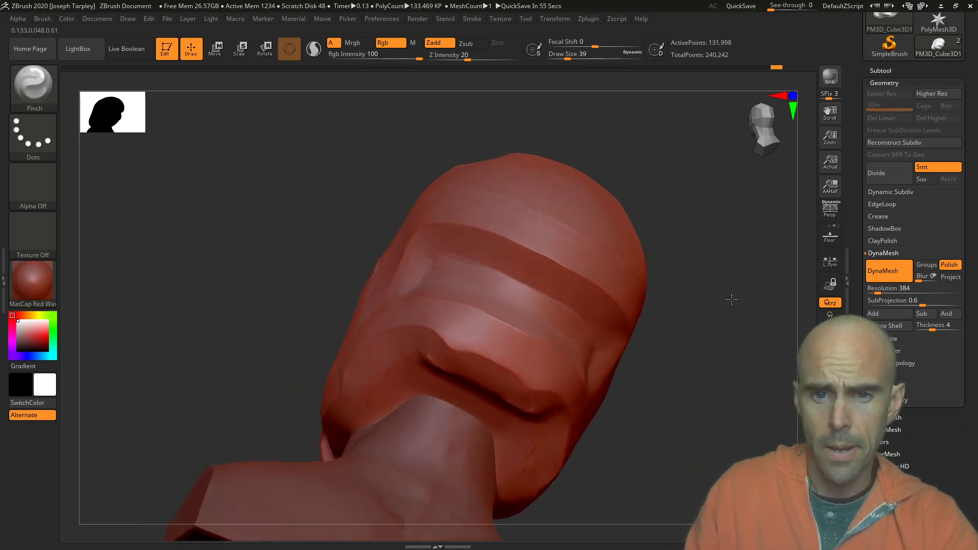
left_click_drag(575, 314, 589, 334)
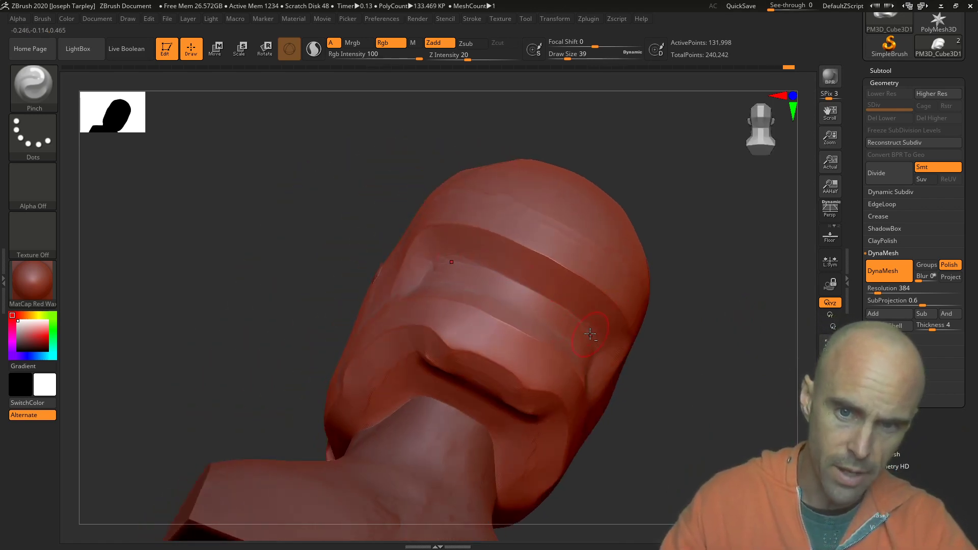
left_click_drag(423, 240, 415, 237)
left_click_drag(317, 204, 313, 158)
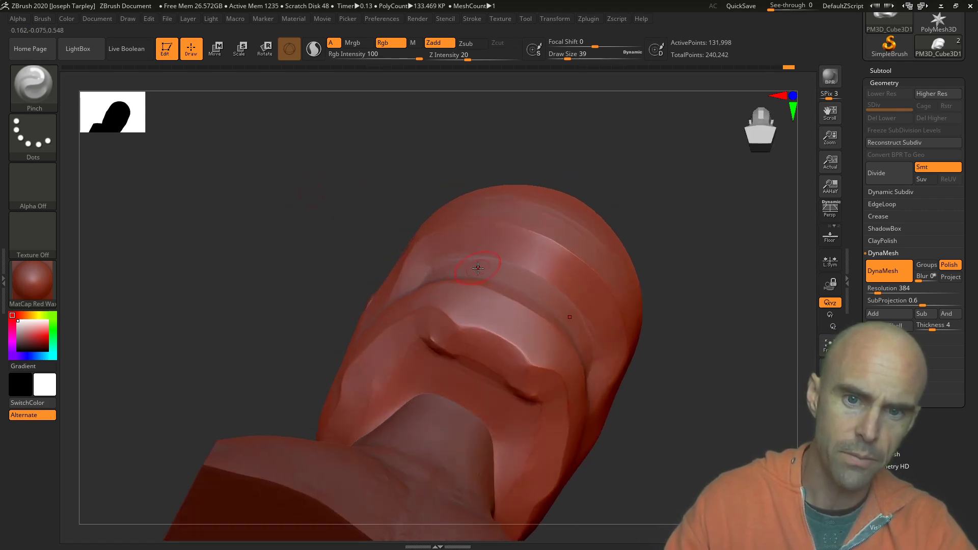
Sharpen the edges of the stepped brow band across the front of the helmet with the Pinch brush.
left_click_drag(485, 256, 491, 255)
left_click_drag(682, 206, 627, 200)
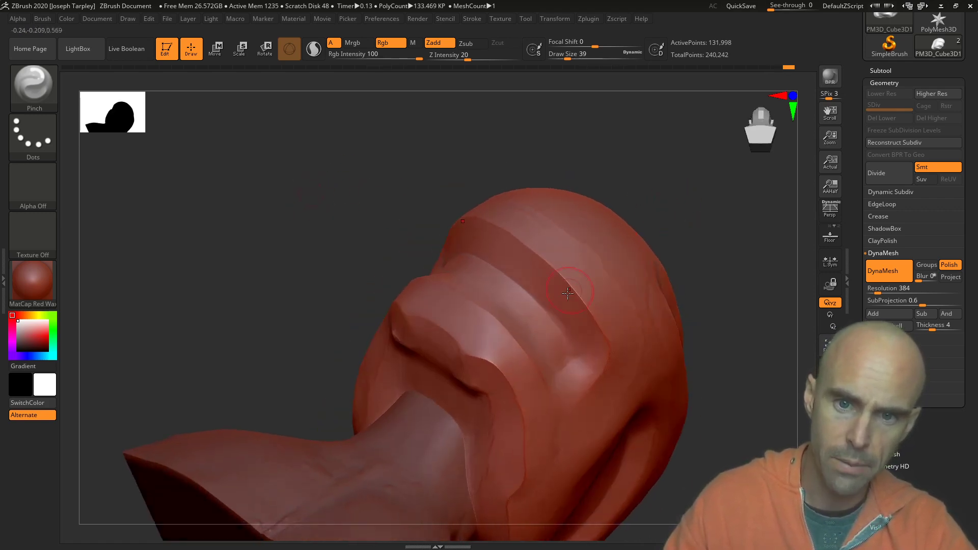
left_click_drag(599, 323, 602, 329)
left_click_drag(697, 201, 630, 203)
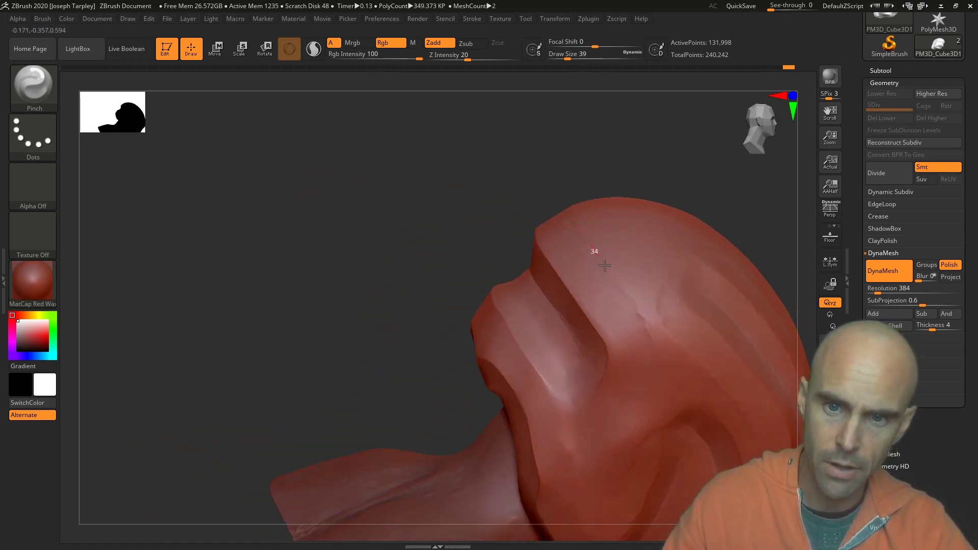
Pinch a crisp ridge along the forehead plane just above the brow recess.
left_click_drag(576, 222, 574, 229)
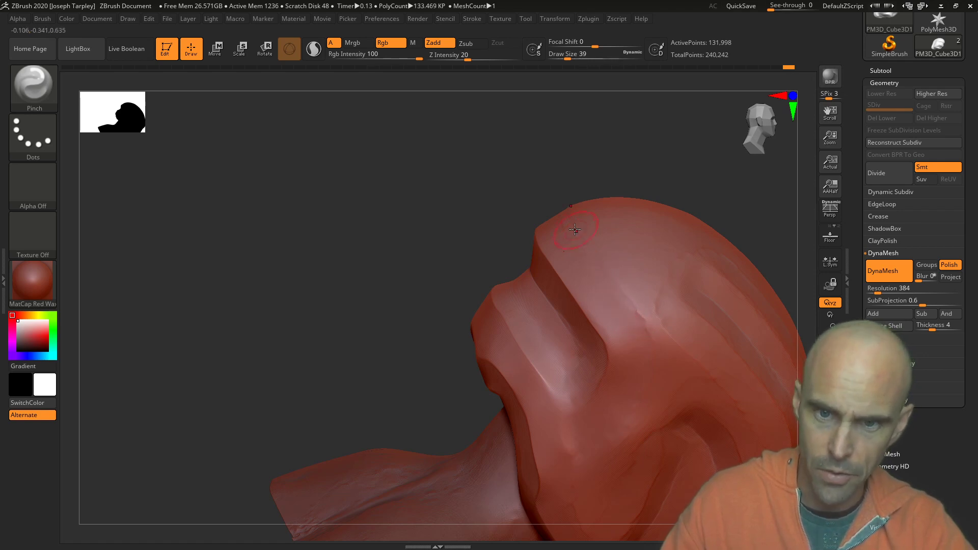
left_click_drag(645, 332, 648, 338)
left_click_drag(601, 270, 664, 353)
left_click_drag(624, 300, 669, 364)
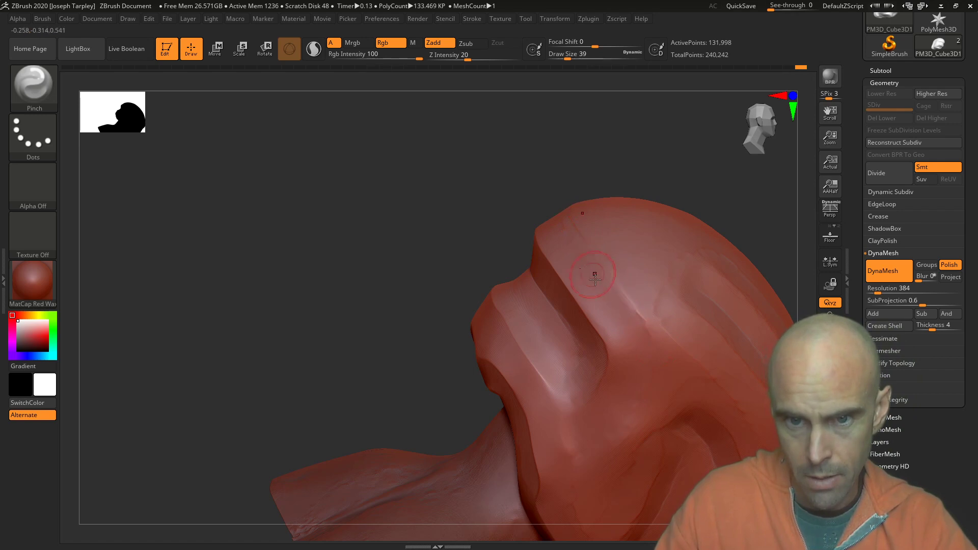
left_click_drag(375, 258, 660, 270)
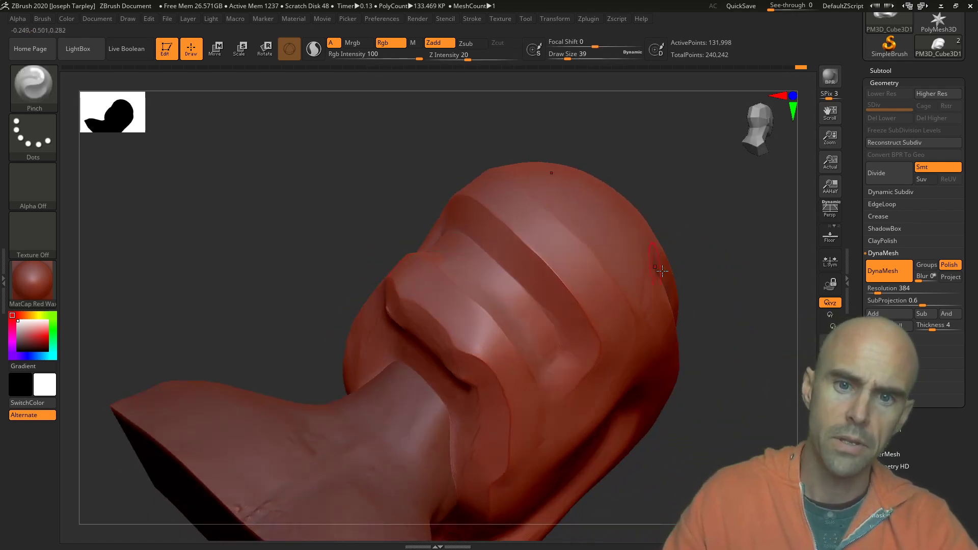
Update the DynaMesh and pinch the outer edge of the curved groove on the side of the helmet.
mouse_move(723, 236)
left_mouse_down()
mouse_move(681, 324)
mouse_move(707, 304)
mouse_move(742, 211)
left_mouse_up()
mouse_move(366, 378)
left_mouse_down()
mouse_move(379, 328)
mouse_move(376, 336)
left_mouse_up()
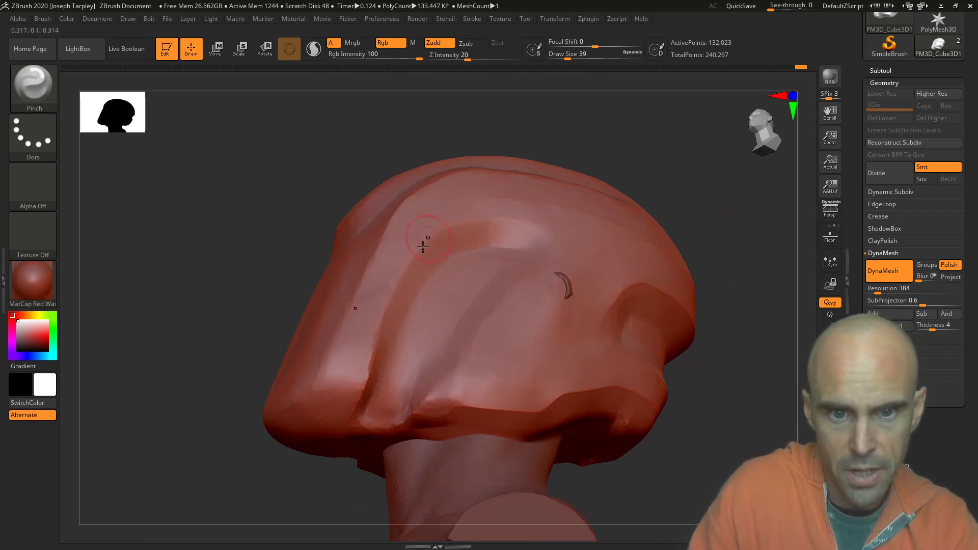
left_click_drag(415, 259, 384, 322)
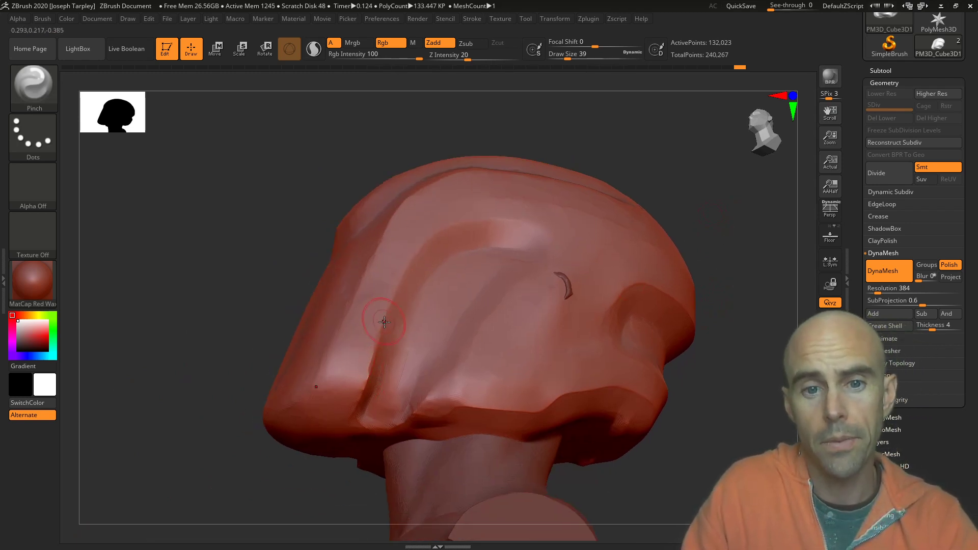
left_click_drag(362, 386, 366, 369)
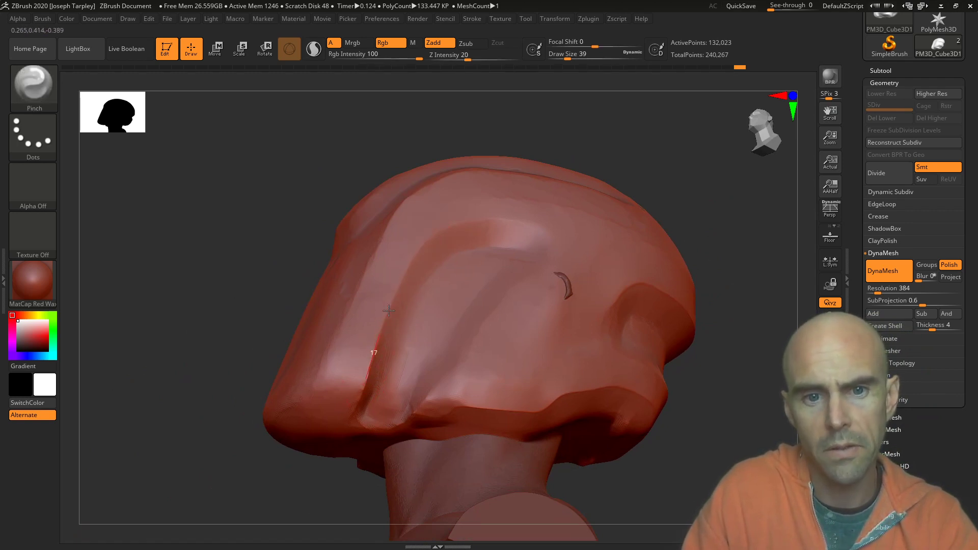
left_click_drag(461, 209, 421, 248)
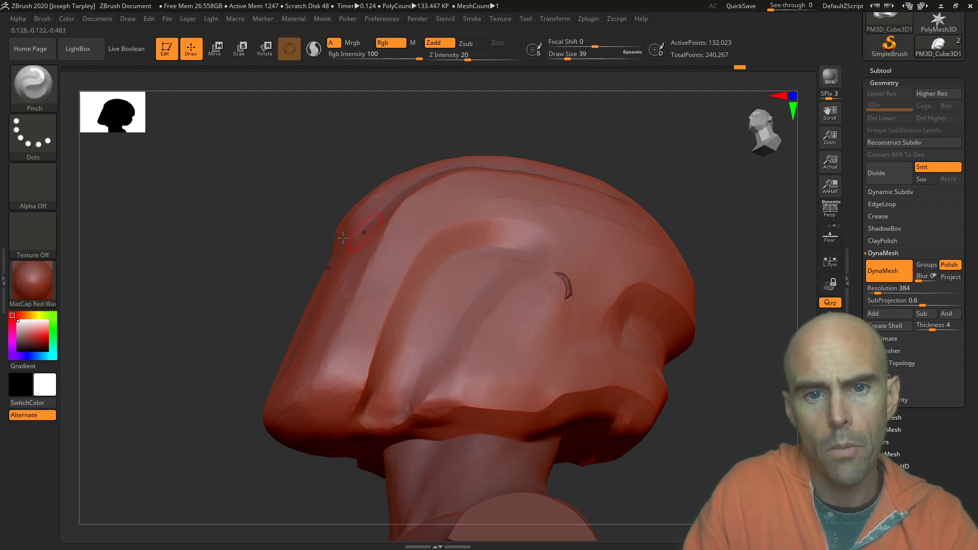
Pinch the side edge and rounded lower corner of the helmet's back panel.
left_click_drag(266, 242, 301, 236)
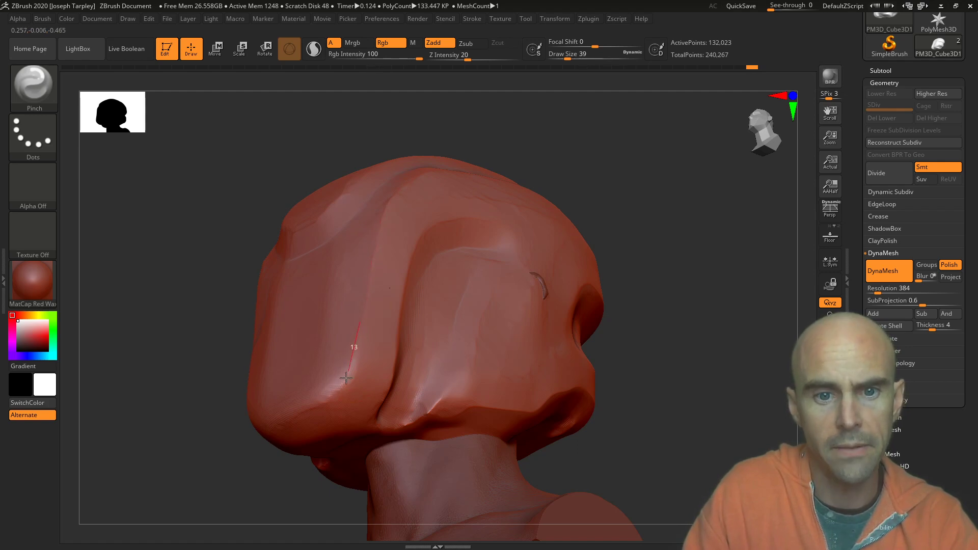
left_click_drag(346, 375, 301, 410)
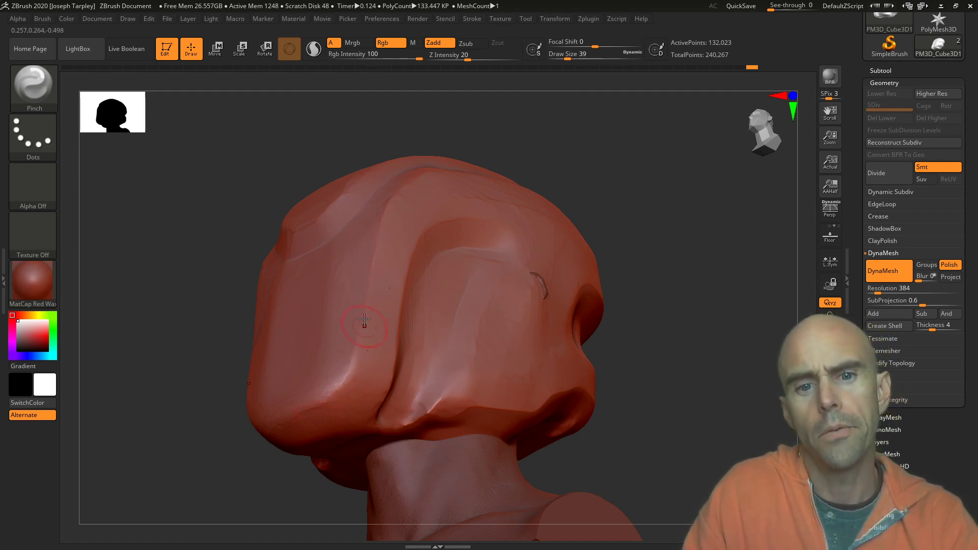
left_click_drag(715, 307, 572, 360)
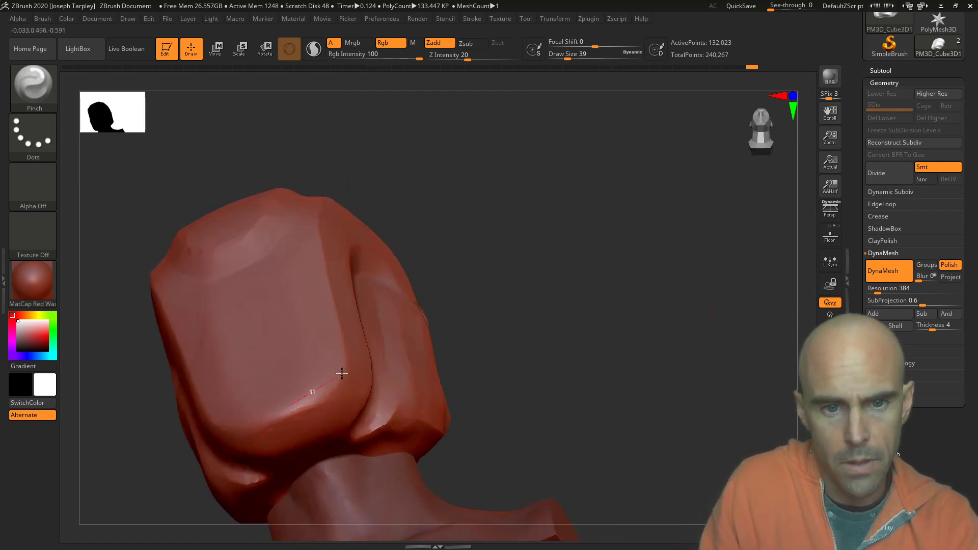
mouse_move(301, 411)
left_mouse_down()
mouse_move(317, 396)
mouse_move(316, 422)
left_mouse_up()
Reduce the Pinch brush's Draw Size to 35 and tighten the back panel's rounded lower rim.
left_click_drag(515, 333, 647, 344)
key("space")
left_click_drag(334, 370, 330, 370)
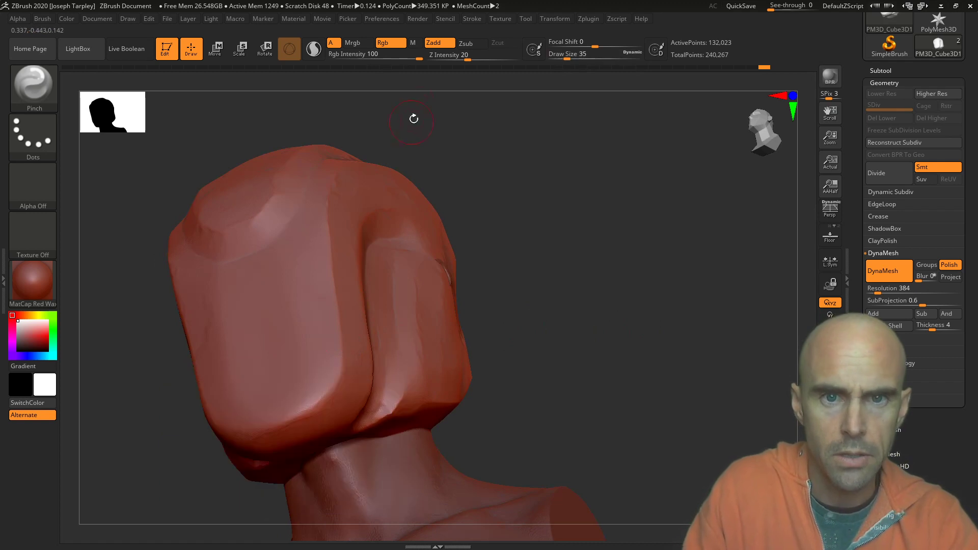
left_click(523, 19)
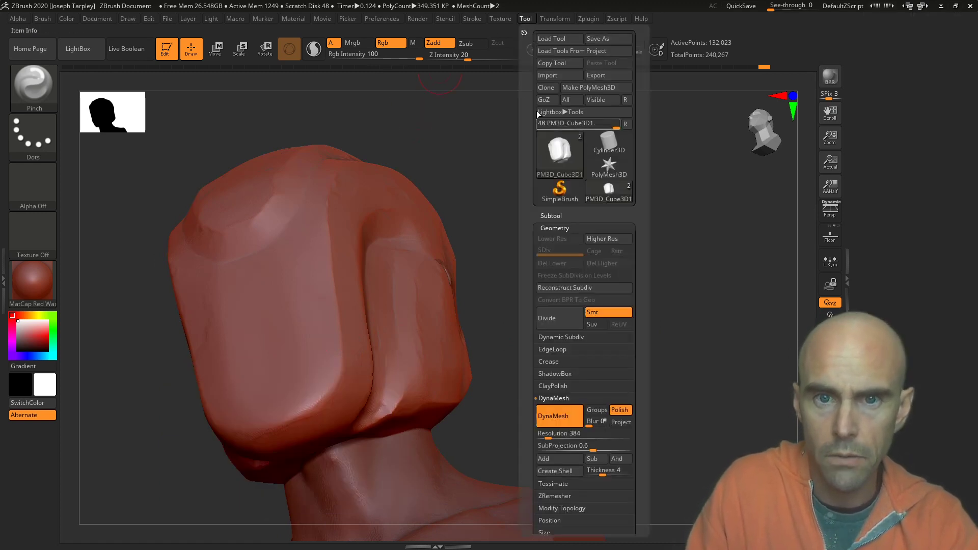
left_click(469, 18)
left_click_drag(507, 224, 511, 224)
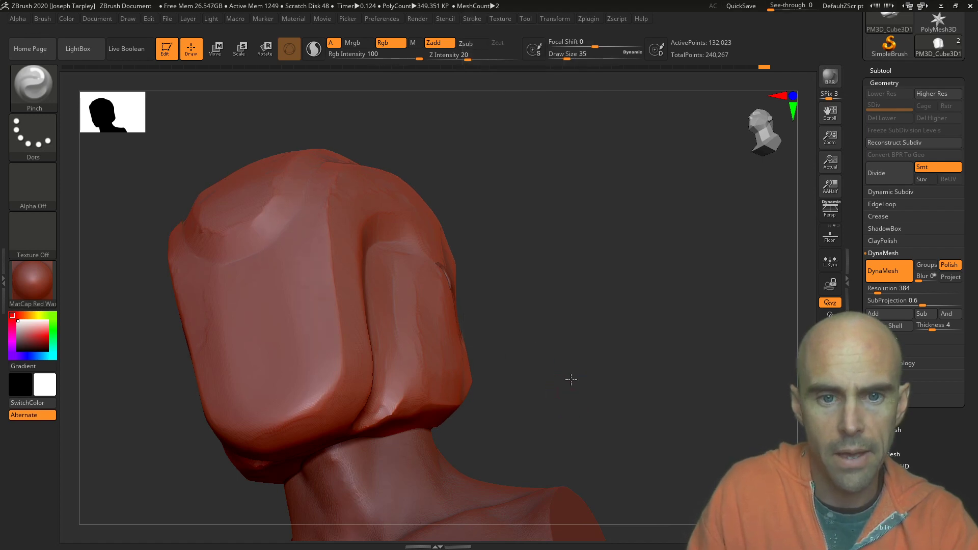
left_click_drag(572, 377, 603, 366)
mouse_move(345, 336)
left_mouse_down()
mouse_move(342, 392)
mouse_move(246, 438)
mouse_move(322, 406)
mouse_move(278, 427)
left_mouse_up()
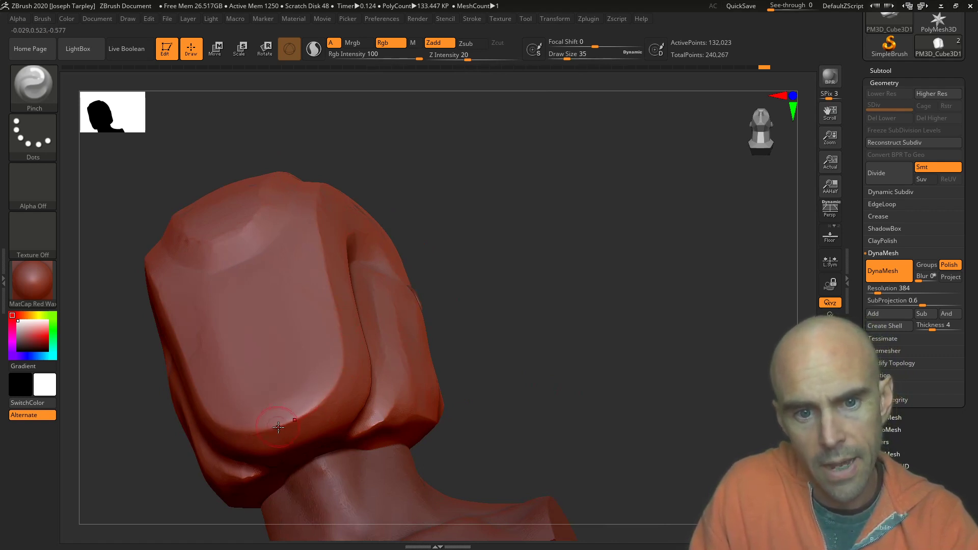
left_click_drag(343, 348, 344, 347)
Update the DynaMesh and pinch the long vertical plane edges running down the inside of the back panel.
left_click_drag(556, 263, 598, 328, "ctrl")
left_click_drag(504, 306, 541, 298)
left_click_drag(415, 338, 356, 334)
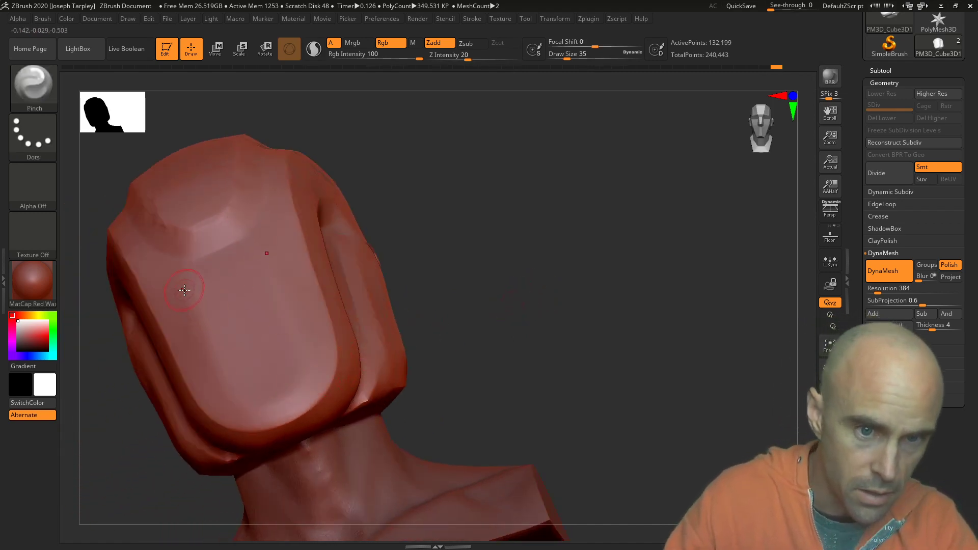
mouse_move(184, 289)
left_mouse_down()
mouse_move(225, 377)
mouse_move(182, 294)
left_mouse_up()
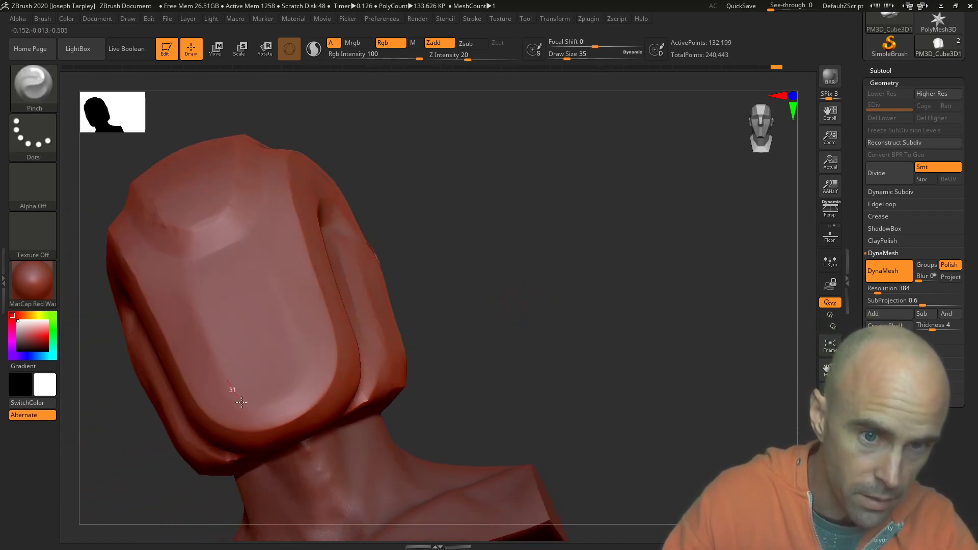
mouse_move(242, 402)
left_mouse_down()
mouse_move(275, 411)
mouse_move(305, 389)
mouse_move(309, 357)
mouse_move(270, 256)
left_mouse_up()
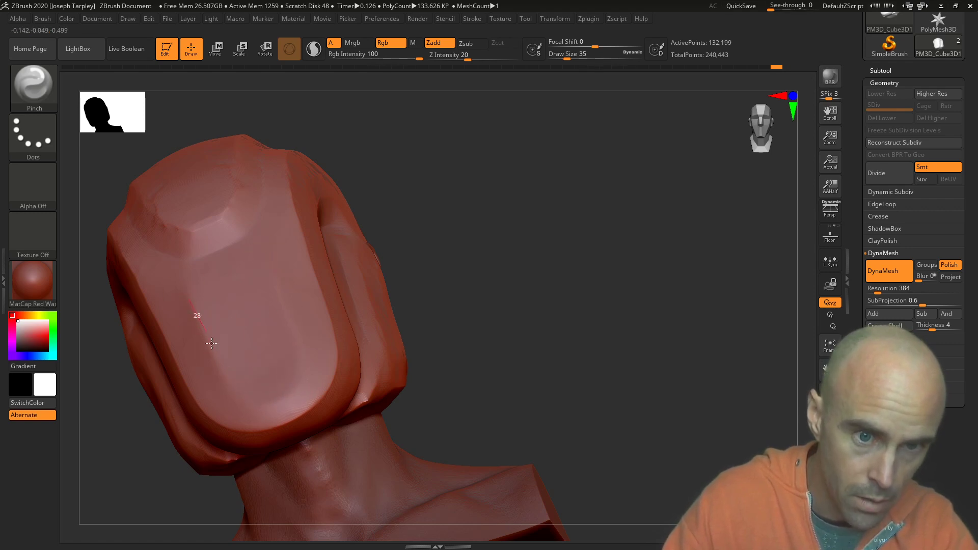
left_click_drag(211, 343, 176, 273)
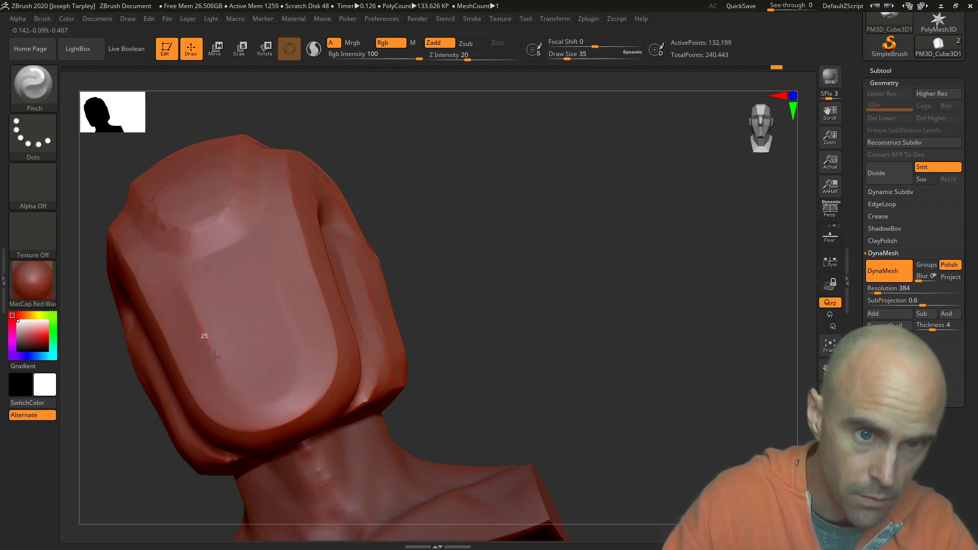
left_click_drag(214, 357, 238, 400)
left_click_drag(207, 344, 247, 409)
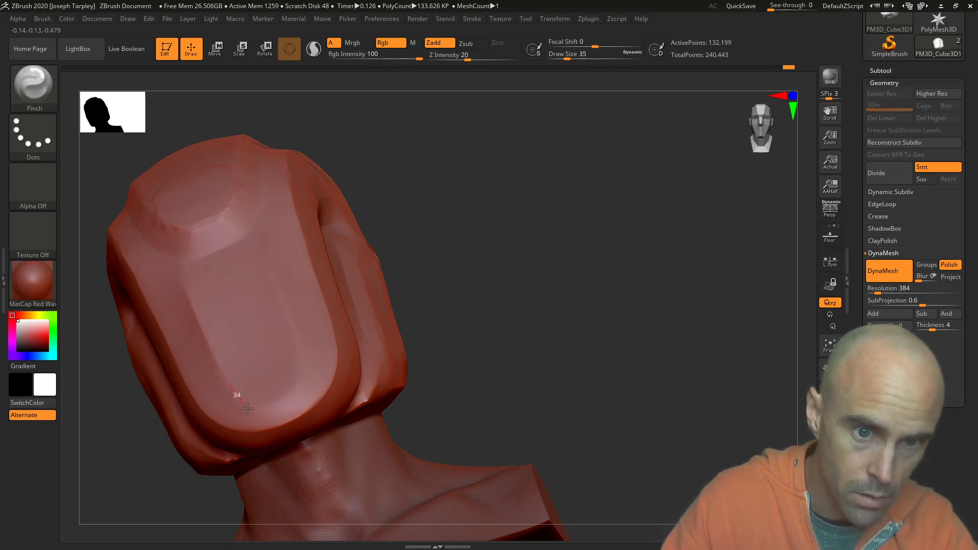
left_click_drag(318, 369, 323, 356)
Update the DynaMesh again and pinch the edge of the raised crown panel along the top of the helmet.
left_click_drag(466, 318, 564, 312)
left_click_drag(493, 334, 522, 263, "ctrl")
left_click_drag(479, 315, 618, 271)
mouse_move(673, 219)
left_mouse_down()
mouse_move(748, 185)
mouse_move(533, 160)
left_mouse_up()
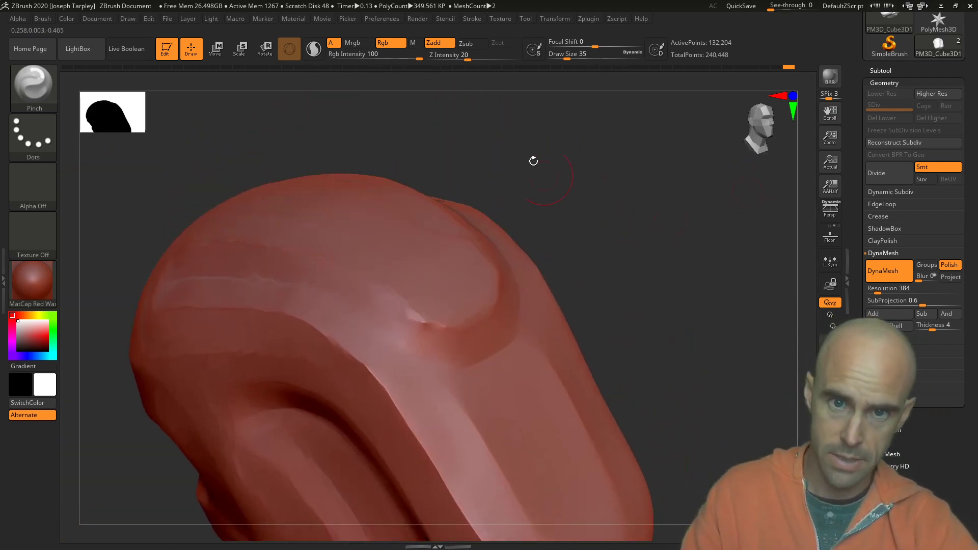
left_click(471, 18)
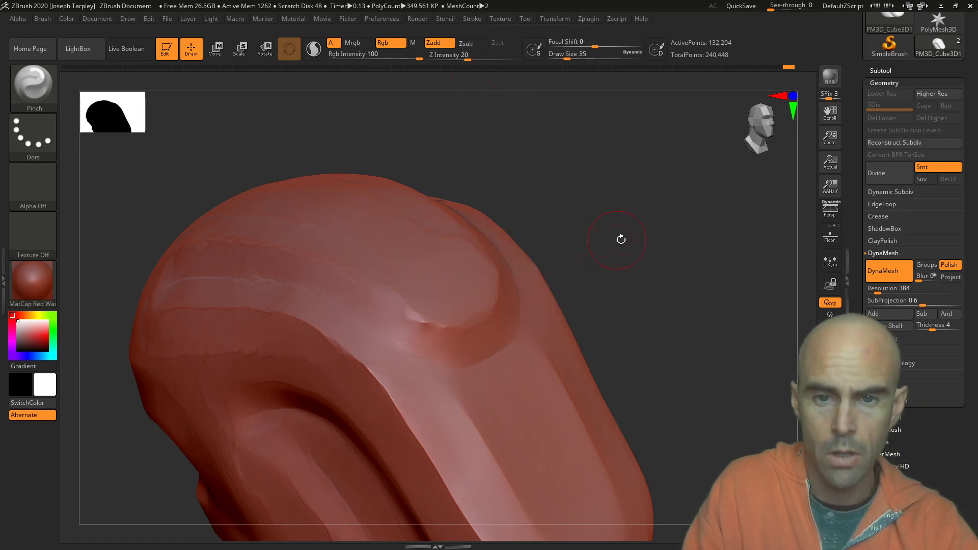
left_click_drag(620, 239, 662, 231)
left_click_drag(375, 254, 479, 305)
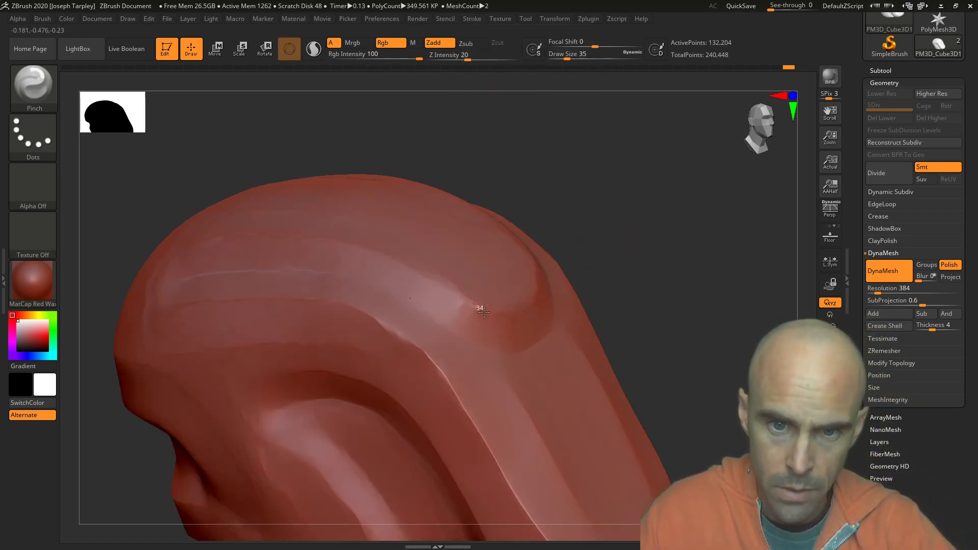
left_click_drag(336, 240, 493, 312)
Sharpen the rounded rear end of the crown panel where it meets the back of the helmet.
left_click_drag(568, 229, 576, 304)
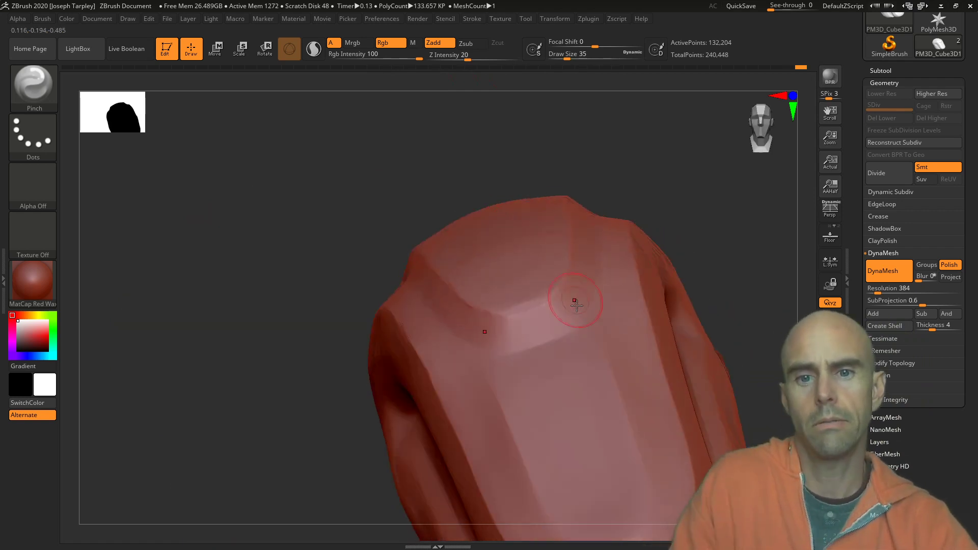
left_click_drag(499, 317, 519, 312)
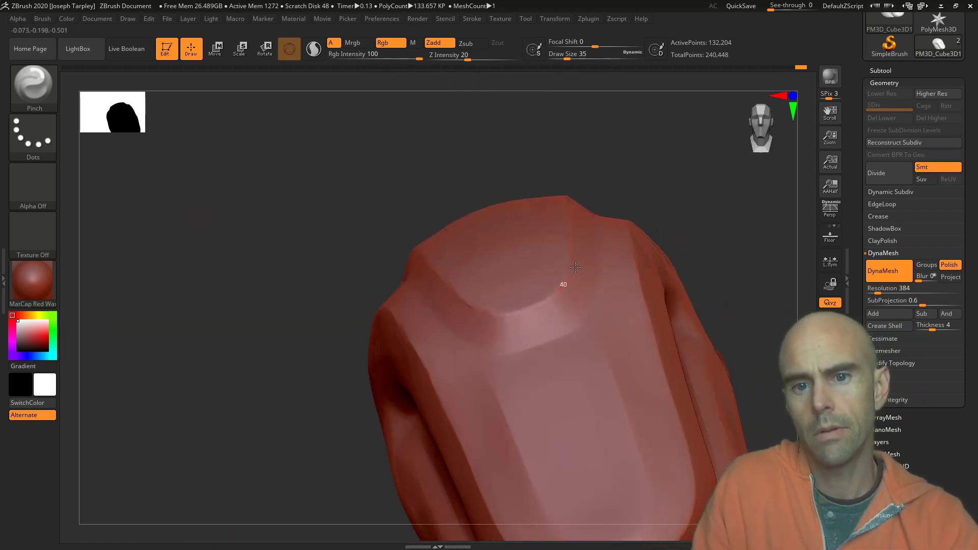
left_click_drag(597, 206, 684, 192)
left_click_drag(672, 289, 494, 376)
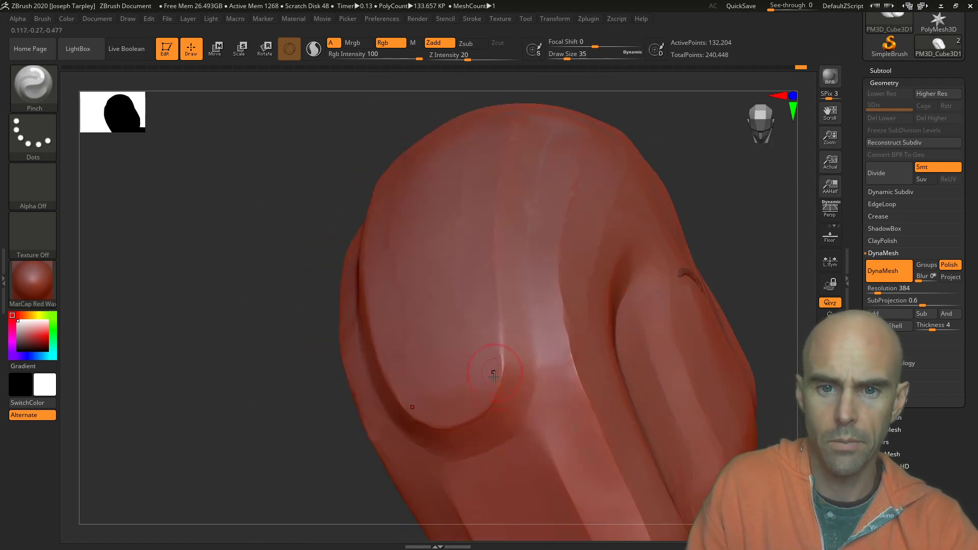
Pinch the long ridge beside the crown panel as seen from above.
left_click_drag(728, 204, 663, 265)
left_click_drag(450, 307, 466, 255)
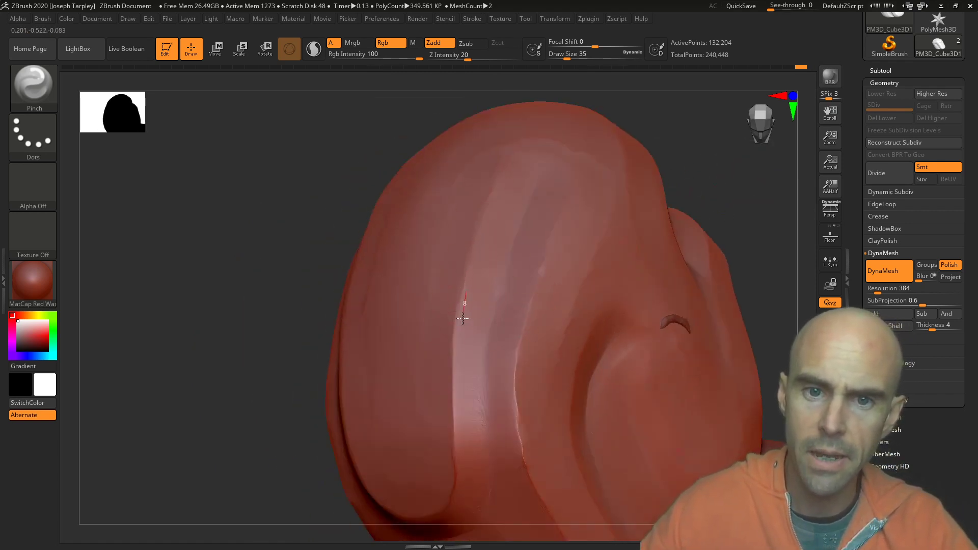
left_click_drag(449, 348, 468, 269)
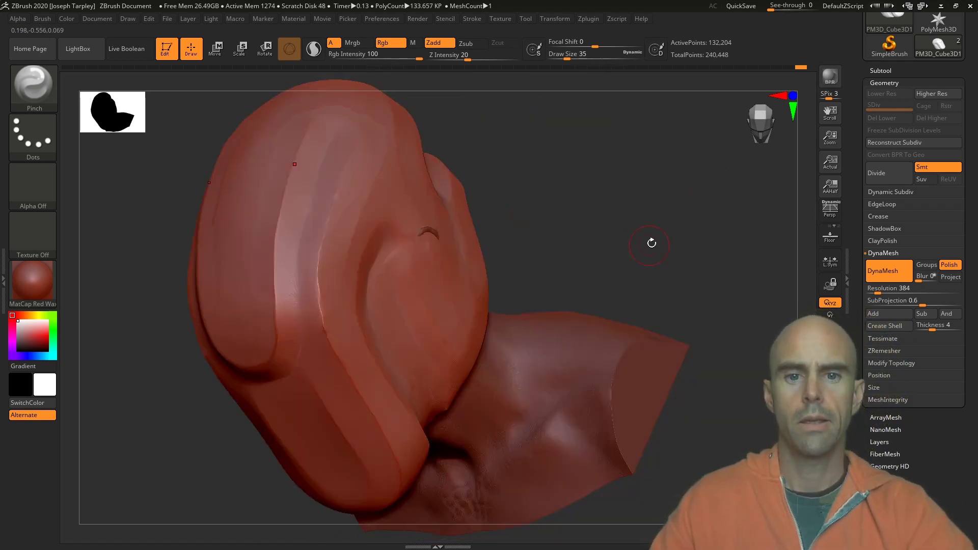
Update the DynaMesh and refine the diagonal ridge inside the recessed side panel with pinching and smoothing.
mouse_move(651, 243)
left_mouse_down()
mouse_move(681, 173)
mouse_move(563, 299)
left_mouse_up()
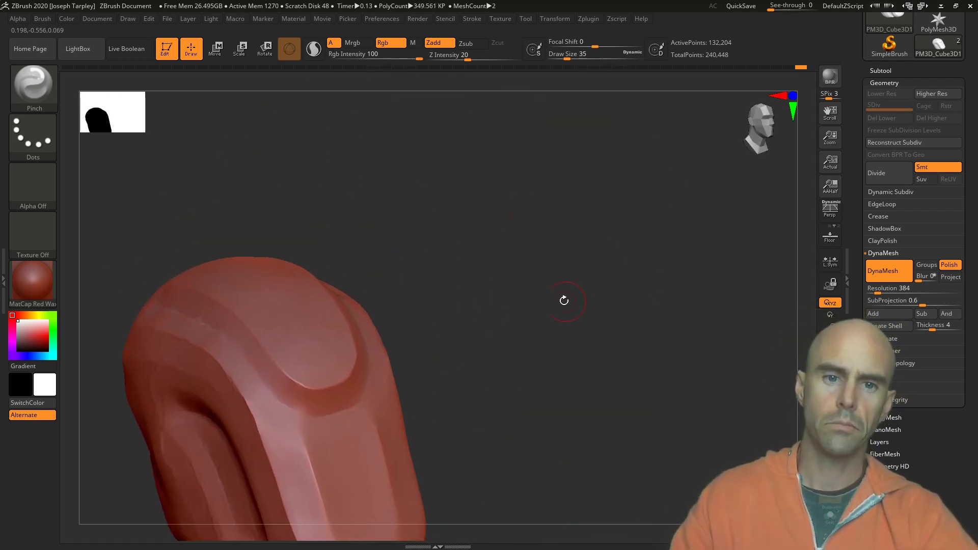
key("shift")
mouse_move(433, 288)
left_mouse_down()
mouse_move(469, 271)
mouse_move(503, 291)
mouse_move(457, 295)
mouse_move(600, 258)
mouse_move(546, 234)
mouse_move(526, 245)
mouse_move(489, 392)
left_mouse_up()
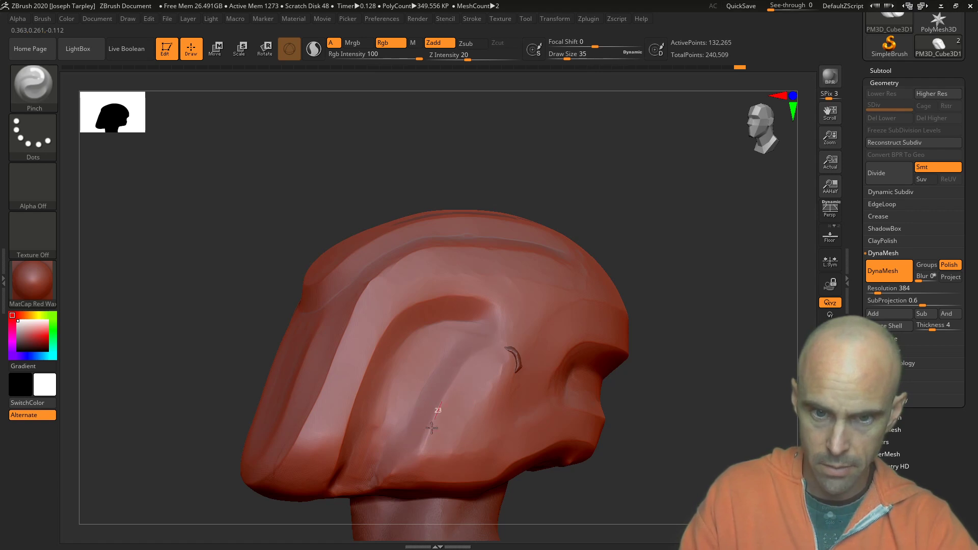
mouse_move(431, 428)
left_mouse_down()
mouse_move(437, 409)
mouse_move(426, 445)
left_mouse_up()
left_click_drag(458, 411, 456, 426, "shift")
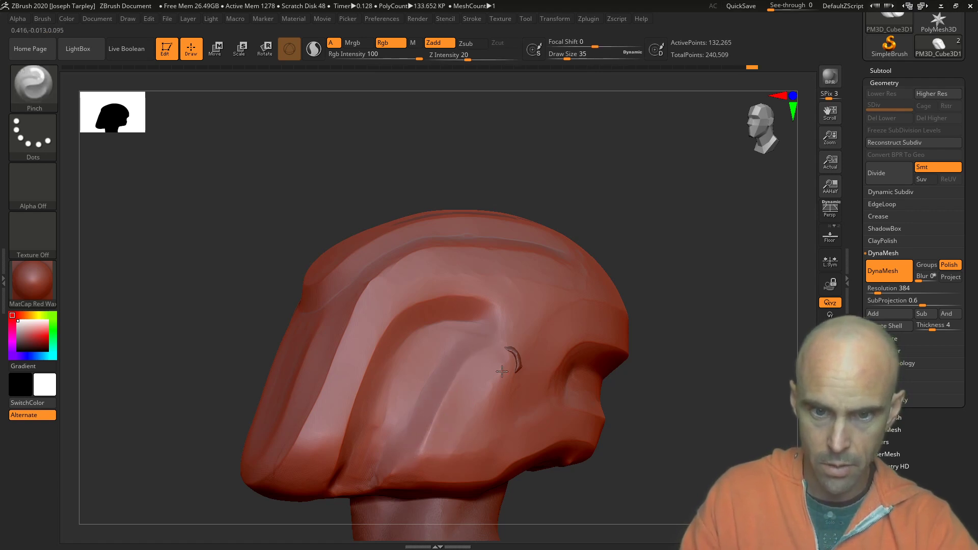
mouse_move(501, 371)
left_mouse_down()
mouse_move(484, 389)
mouse_move(502, 367)
left_mouse_up()
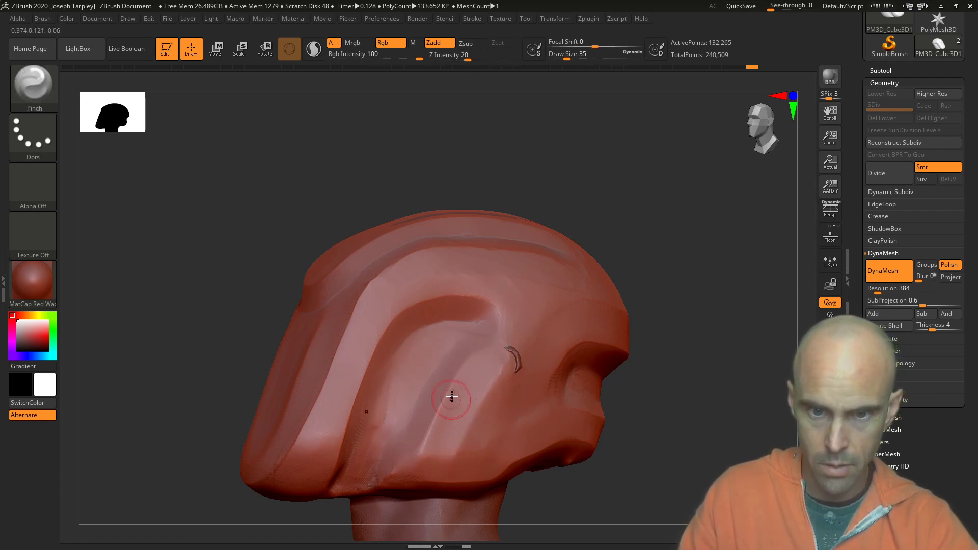
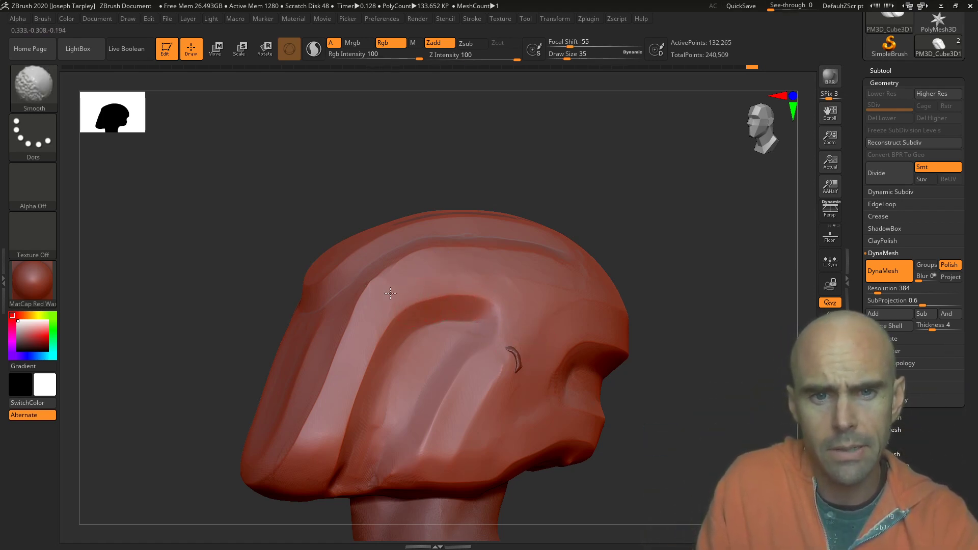
mouse_move(662, 255)
left_mouse_down()
mouse_move(742, 244)
mouse_move(654, 247)
left_mouse_up()
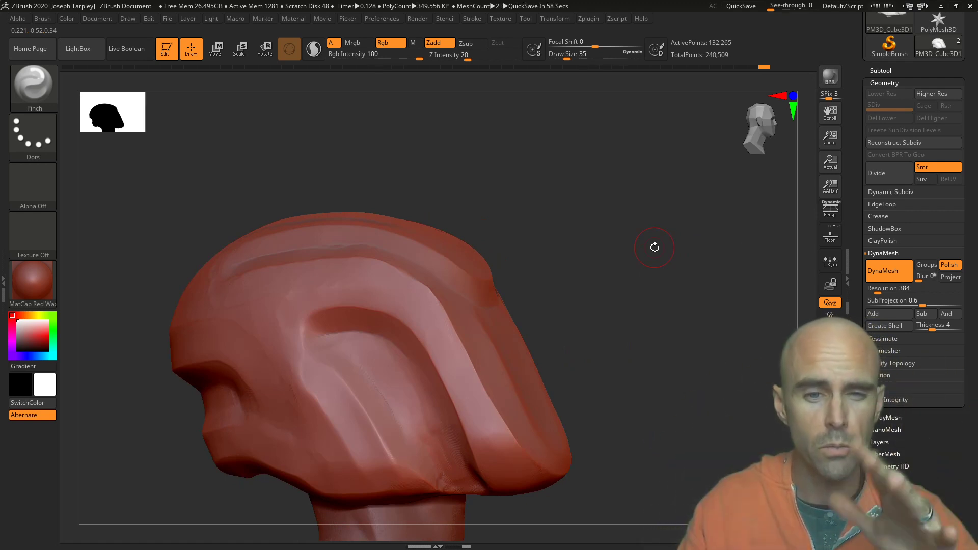
Turn on perspective view and set the camera focal length to 85 mm, checking the helmet from the rear three-quarter view.
left_click_drag(654, 247, 678, 116)
key("p")
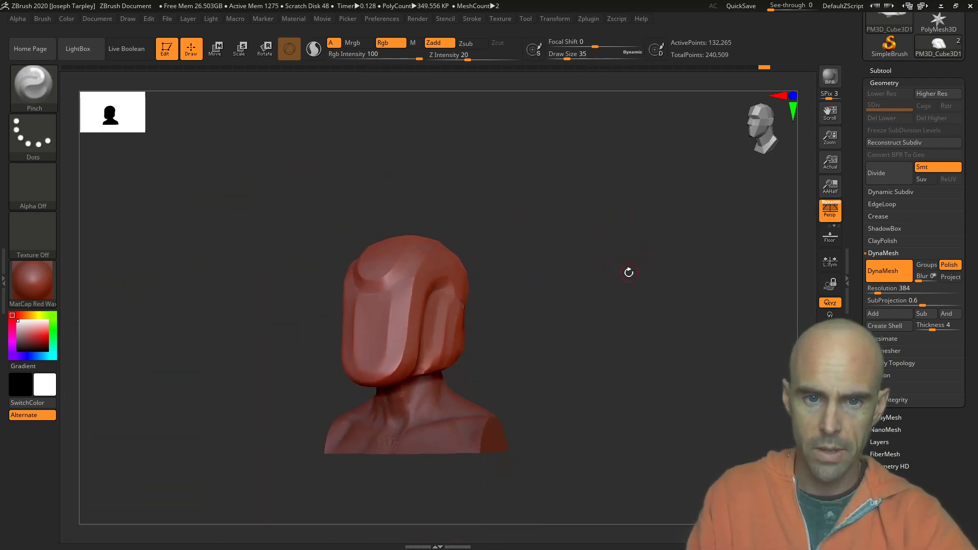
left_click_drag(629, 272, 529, 292)
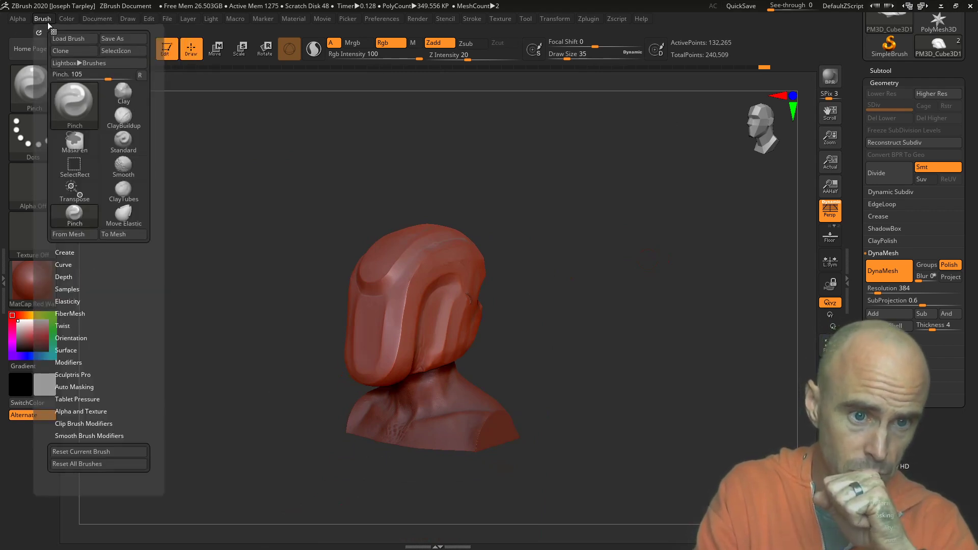
mouse_move(114, 16)
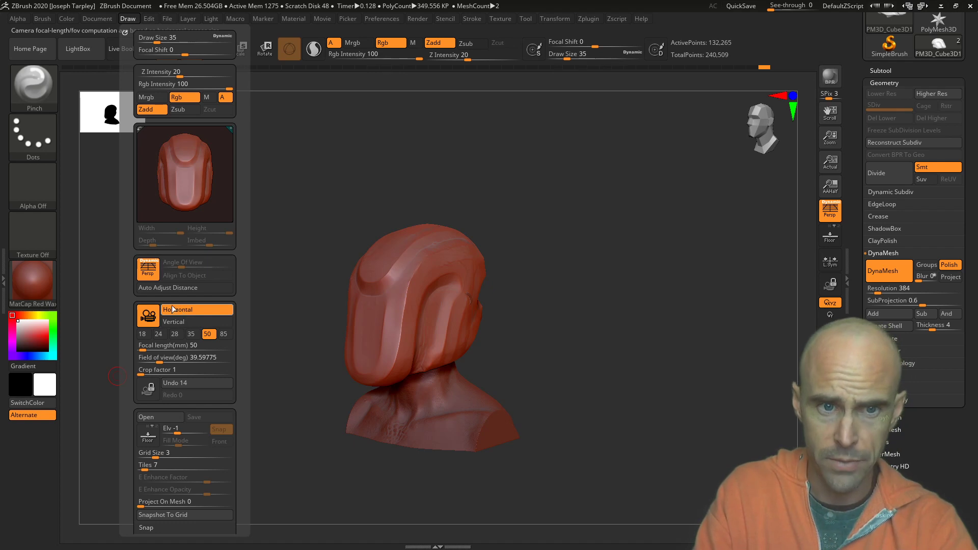
left_click(181, 321)
mouse_move(132, 26)
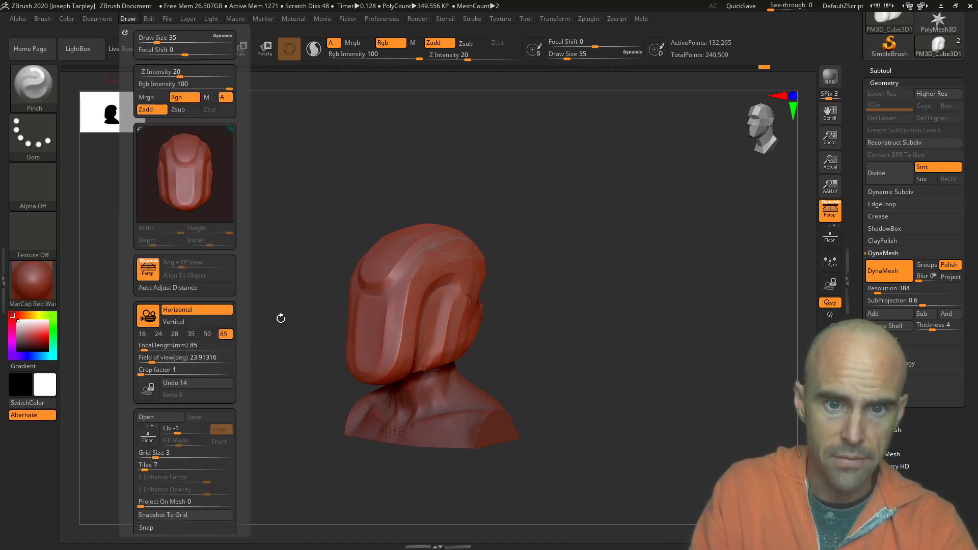
mouse_move(632, 335)
left_mouse_down()
mouse_move(613, 334)
mouse_move(620, 324)
mouse_move(598, 334)
left_mouse_up()
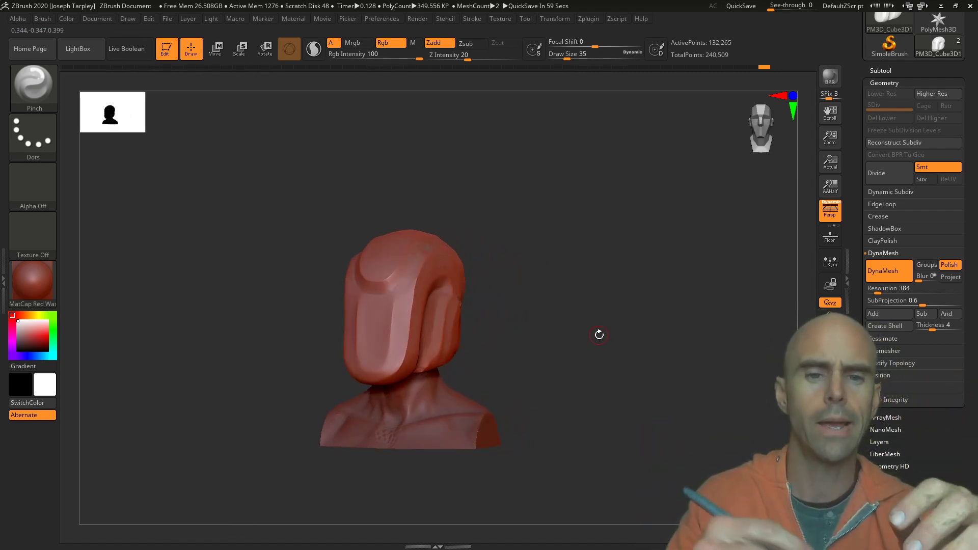
mouse_move(541, 305)
left_mouse_down()
mouse_move(596, 292)
mouse_move(585, 326)
mouse_move(596, 290)
mouse_move(585, 336)
mouse_move(572, 338)
mouse_move(633, 284)
mouse_move(565, 245)
mouse_move(675, 273)
mouse_move(661, 277)
mouse_move(598, 227)
left_mouse_up()
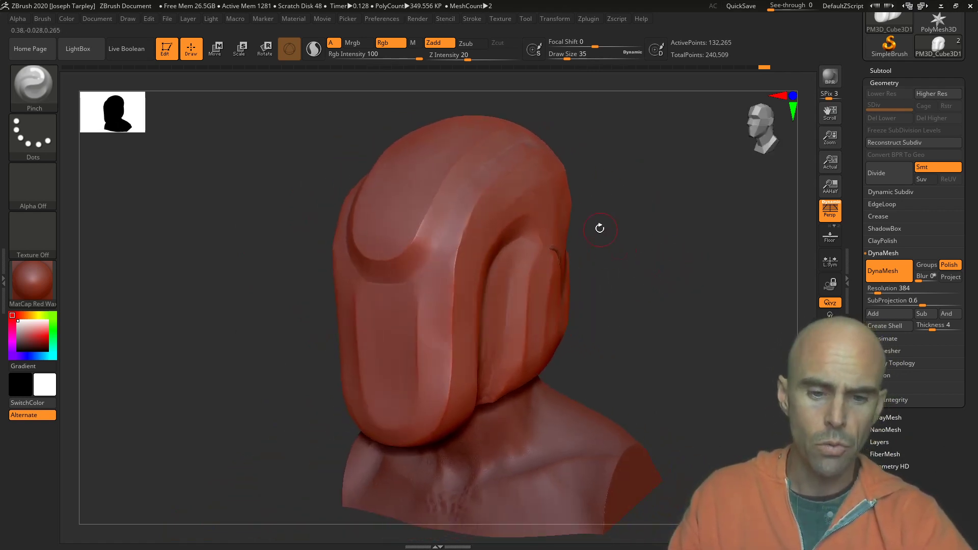
Select the hPolish brush at draw size 59 and flatten the bevelled border of the helmet's back plate down to its lower end.
key("b")
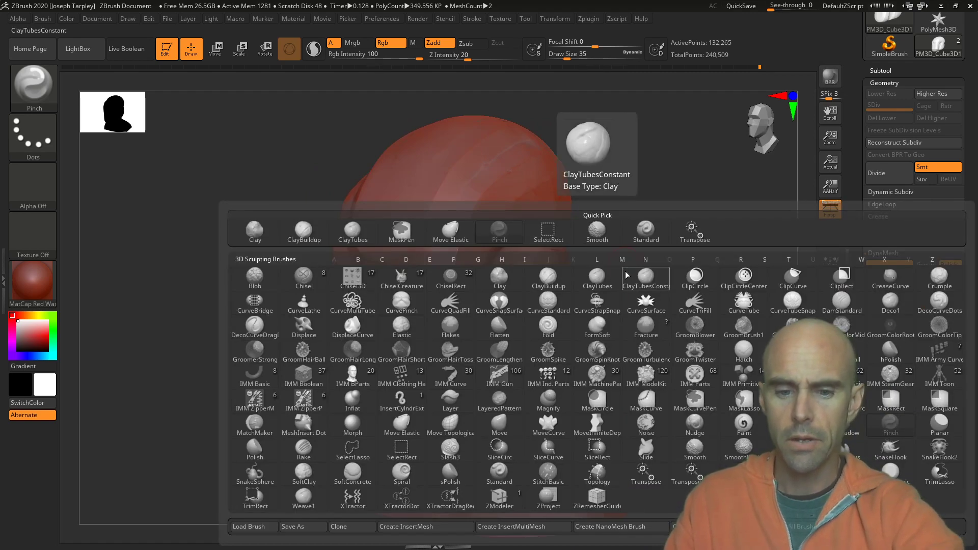
key("h")
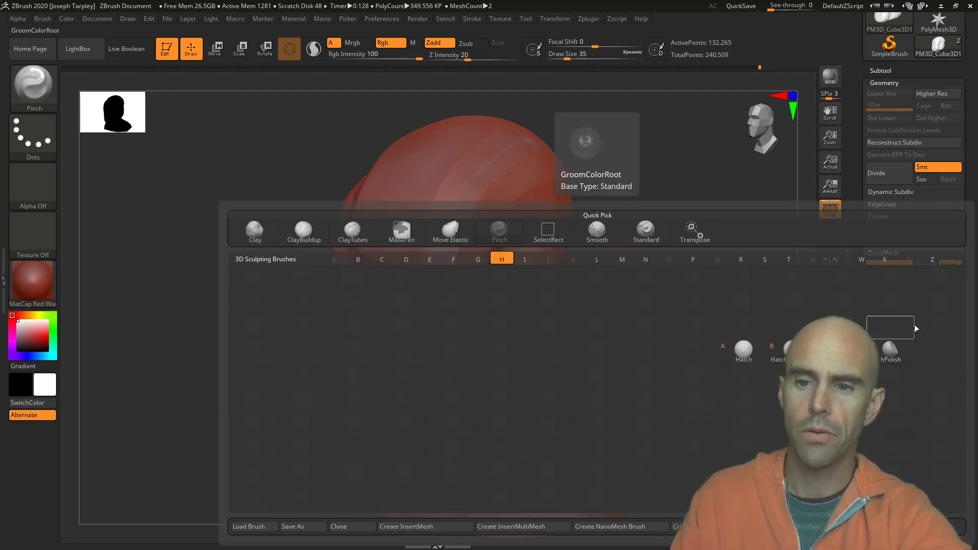
left_click(896, 350)
left_click_drag(667, 273, 638, 280)
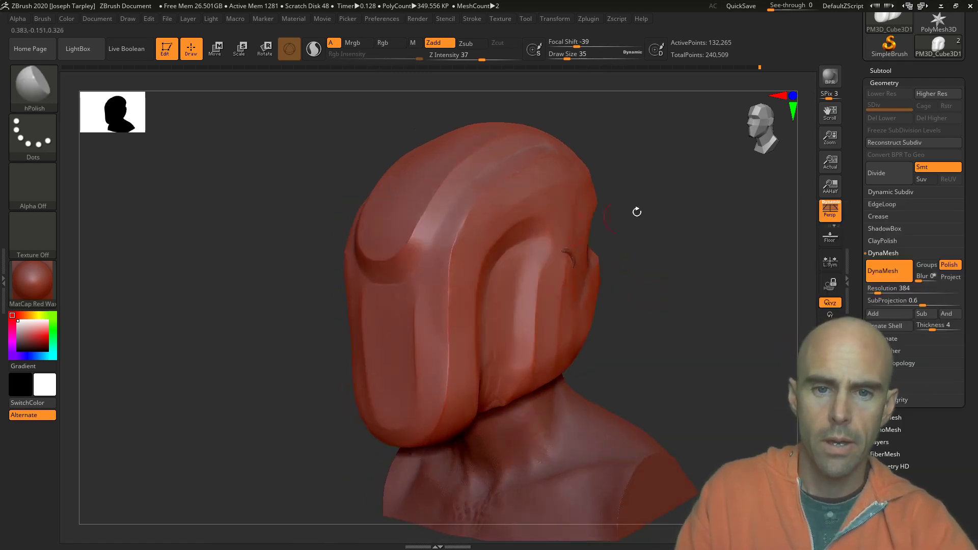
left_click_drag(637, 212, 539, 298)
key("space")
left_click_drag(439, 310, 437, 393)
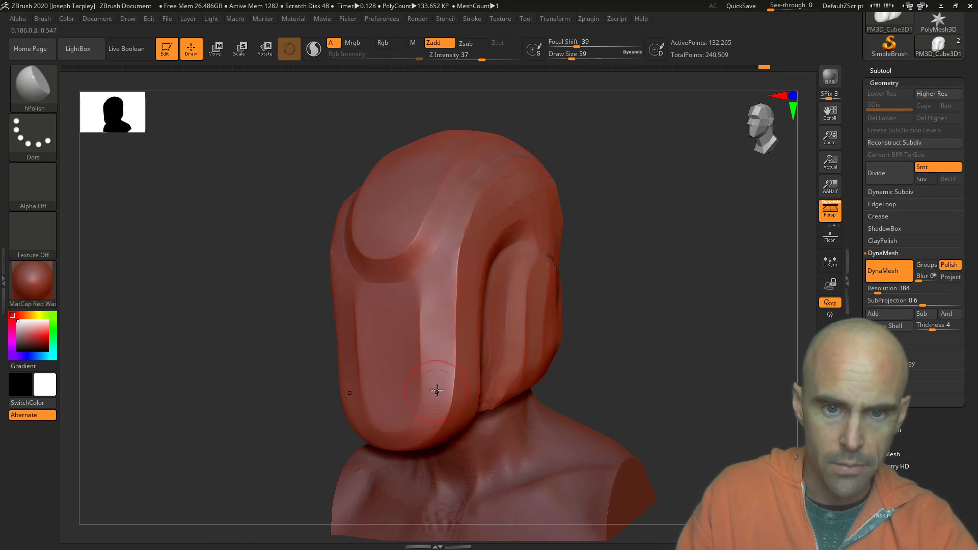
mouse_move(437, 305)
left_mouse_down()
mouse_move(436, 396)
mouse_move(442, 382)
left_mouse_up()
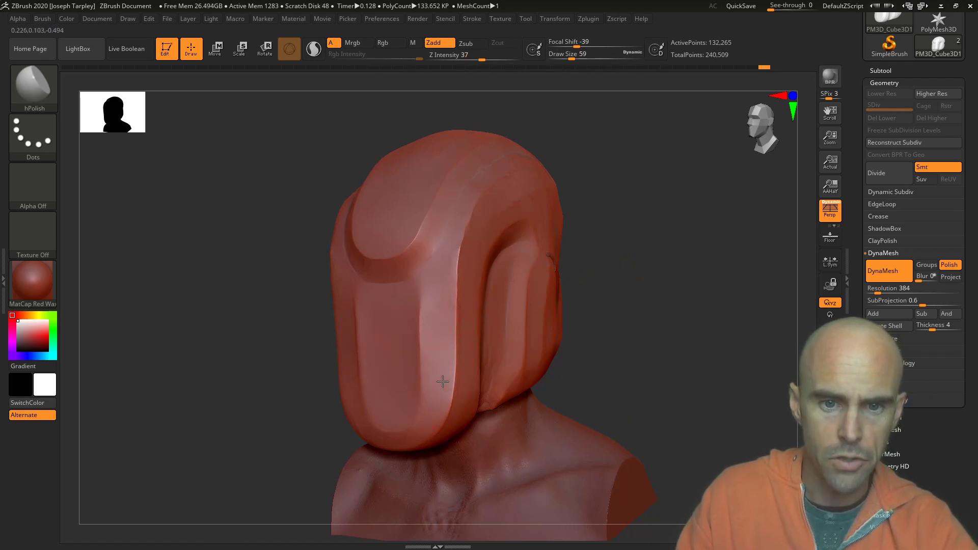
right_click_drag(422, 433, 528, 356)
left_click_drag(443, 403, 402, 436)
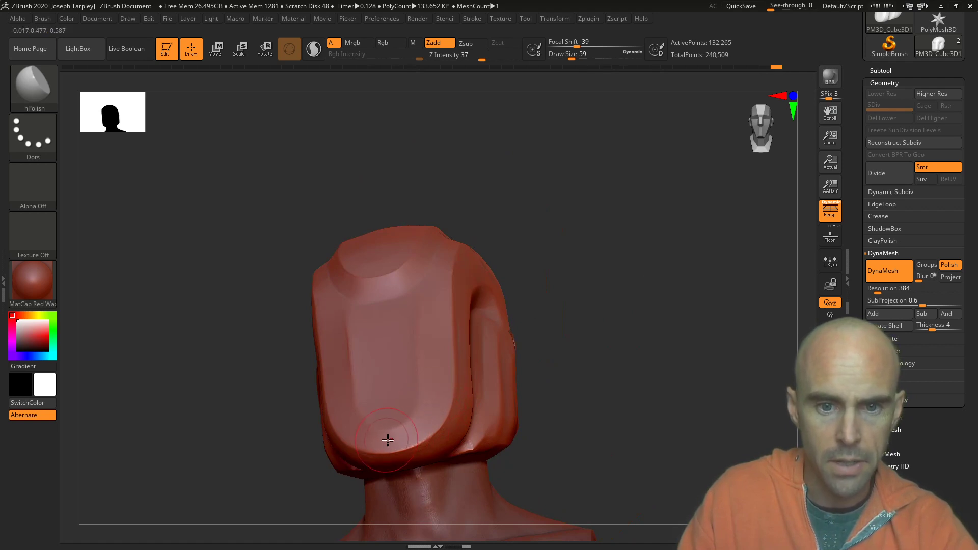
right_click_drag(421, 414, 382, 403)
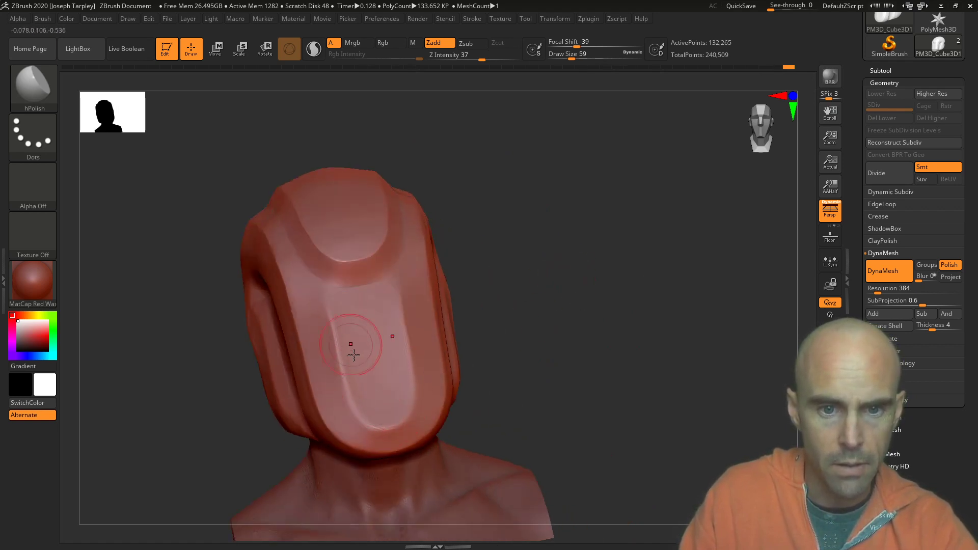
Flatten the recessed centre of the back plate and its lower rim with hPolish at draw size 80.
key("space")
left_click(377, 372)
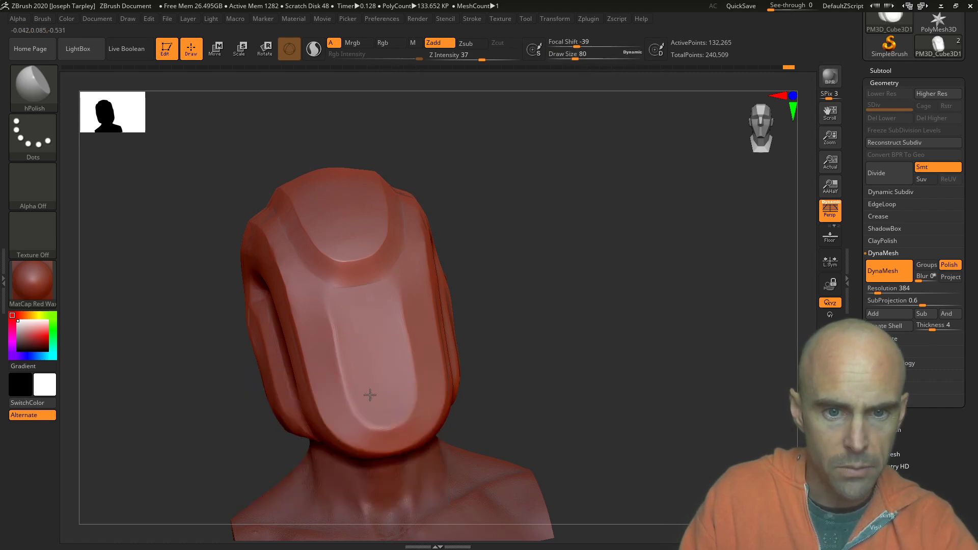
right_click_drag(553, 311, 402, 428)
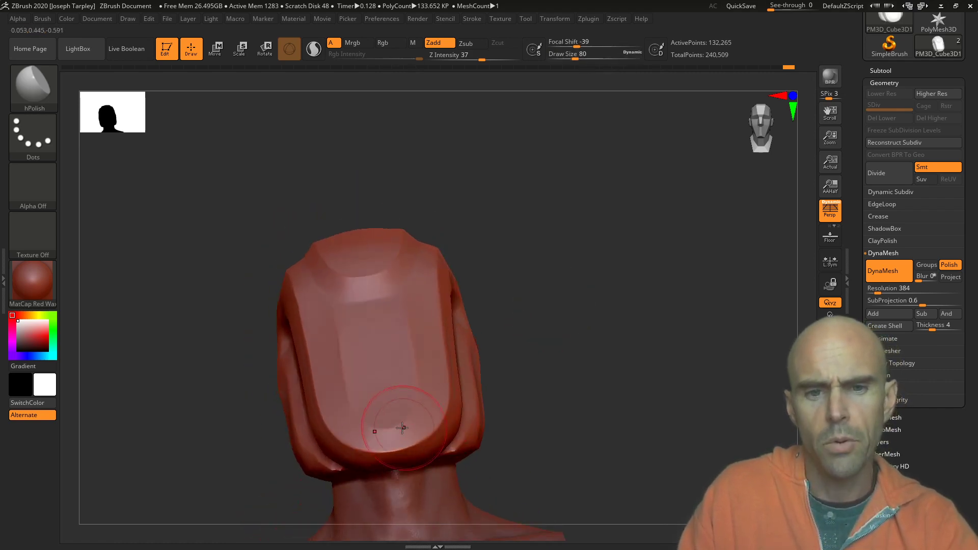
mouse_move(413, 426)
left_mouse_down()
mouse_move(428, 415)
mouse_move(385, 442)
left_mouse_up()
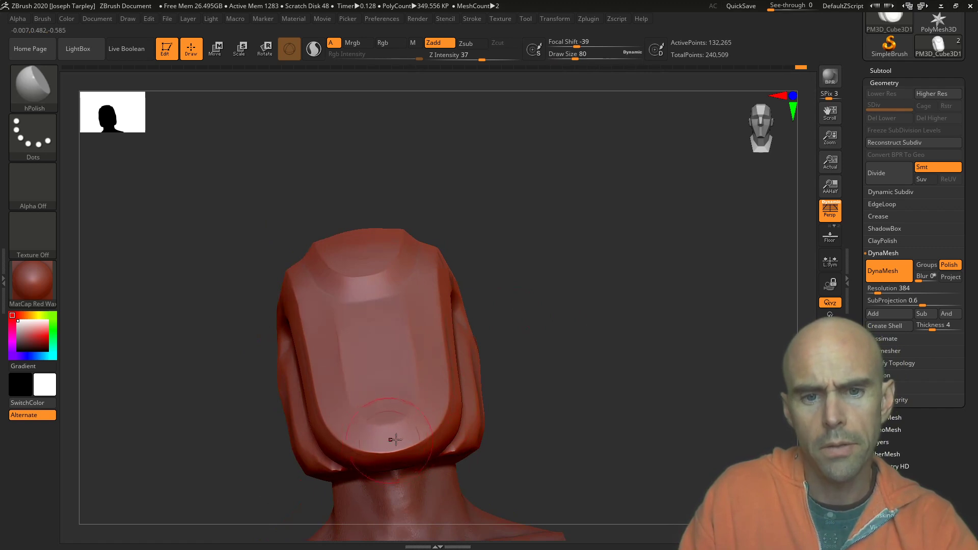
right_click_drag(395, 439, 445, 388)
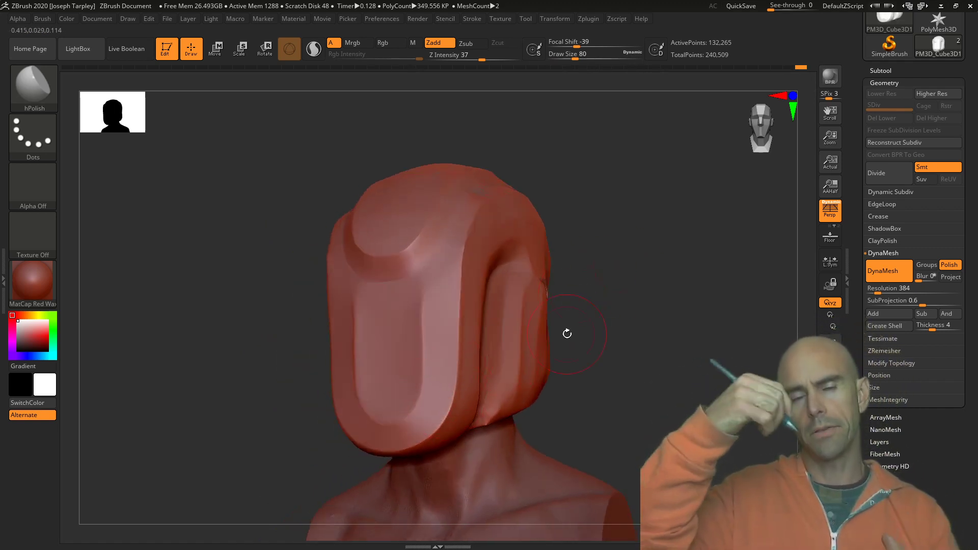
Polish the side face of the back plate with hPolish at draw size 49 and update the DynaMesh.
right_click_drag(661, 393, 630, 388)
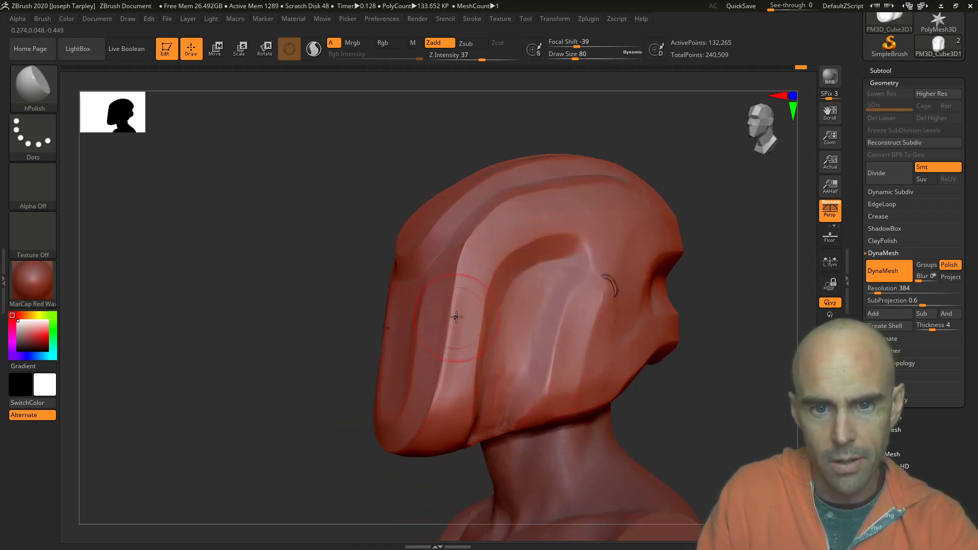
key("space")
left_click_drag(467, 333, 431, 349)
left_click_drag(728, 346, 737, 292)
key("space")
left_click_drag(459, 342, 454, 342)
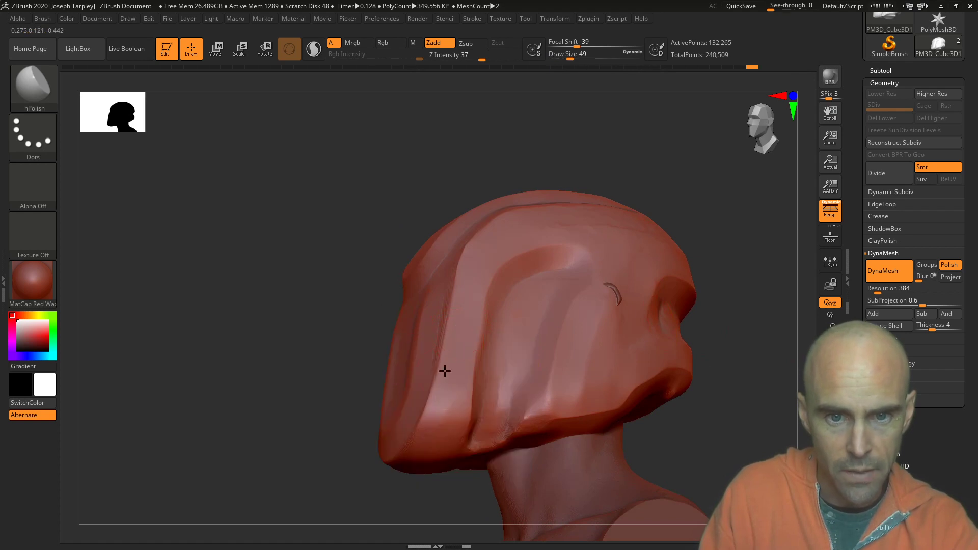
left_click_drag(311, 388, 395, 405)
left_click_drag(265, 426, 266, 372, "ctrl")
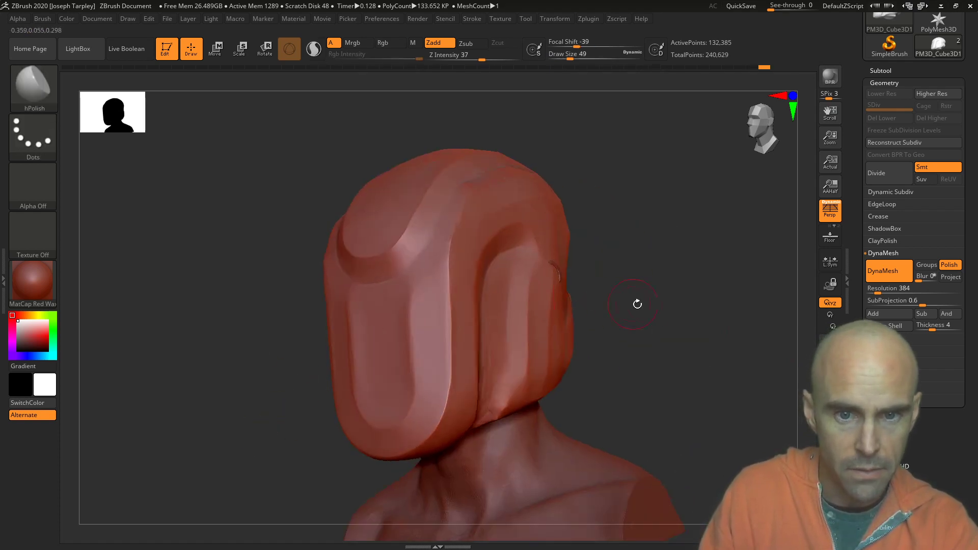
Polish and smooth the back plate's border below the crown panel and around its recessed centre.
mouse_move(698, 316)
left_mouse_down()
mouse_move(633, 279)
mouse_move(631, 290)
mouse_move(718, 288)
mouse_move(528, 331)
left_mouse_up()
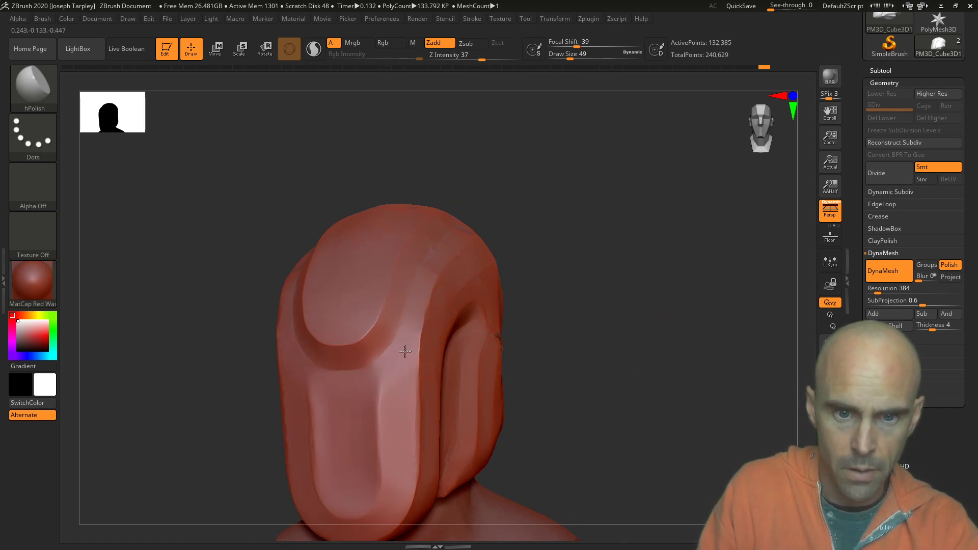
left_click_drag(562, 379, 427, 416)
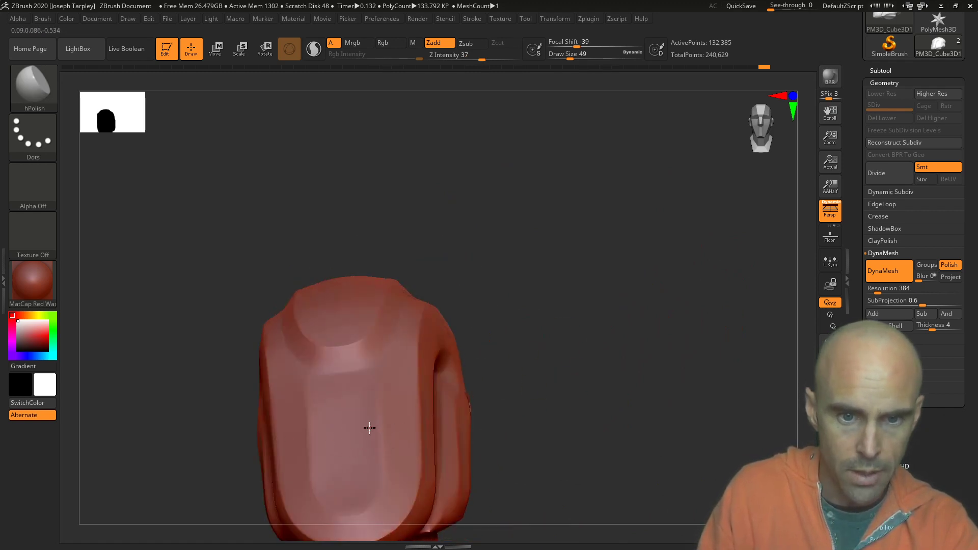
mouse_move(479, 375)
left_mouse_down()
mouse_move(528, 402)
mouse_move(502, 408)
left_mouse_up()
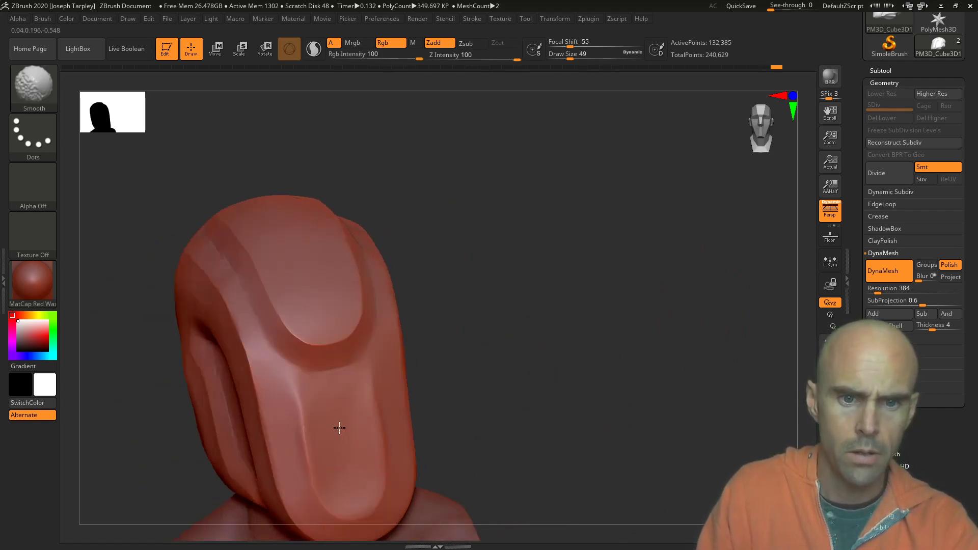
mouse_move(528, 351)
left_mouse_down()
mouse_move(651, 354)
mouse_move(736, 312)
mouse_move(746, 319)
mouse_move(643, 343)
mouse_move(664, 331)
mouse_move(494, 339)
left_mouse_up()
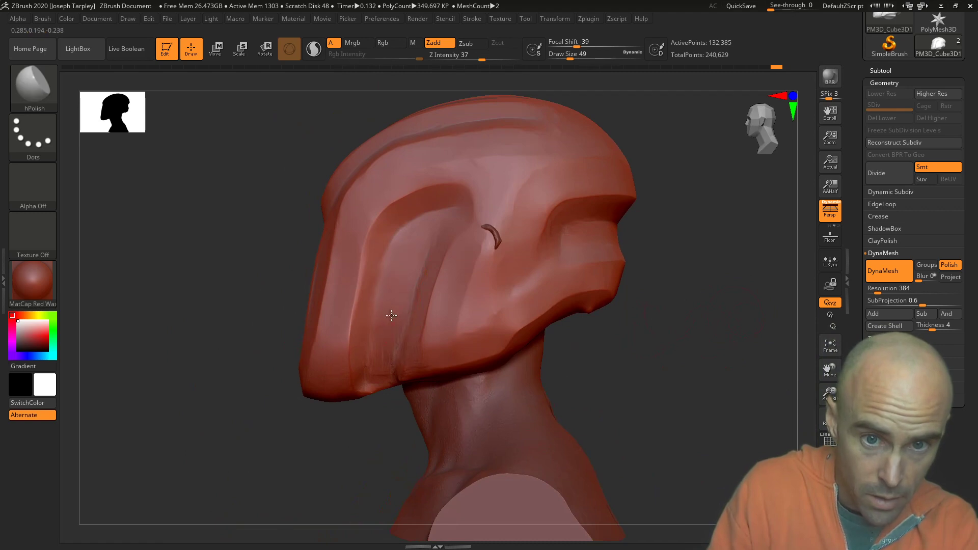
left_click_drag(647, 272, 644, 277)
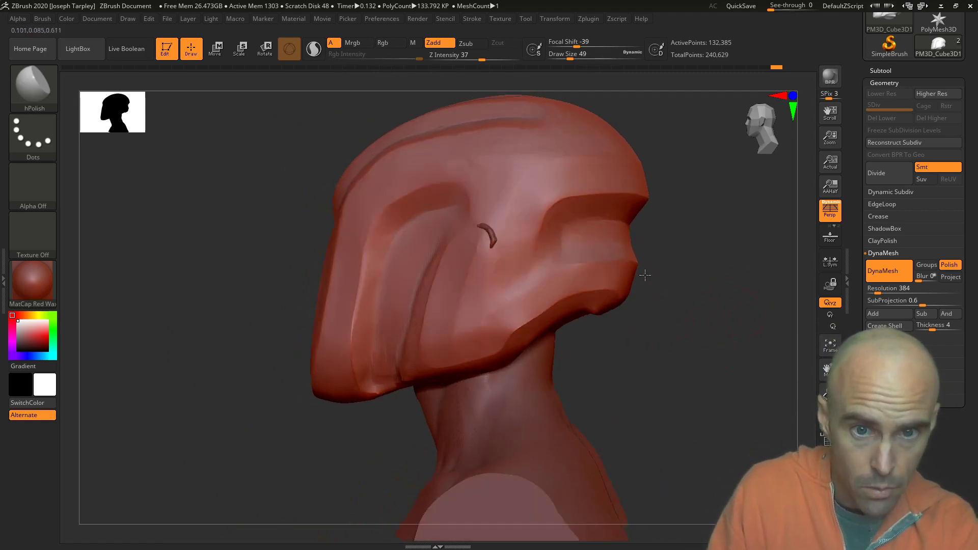
Switch to the Pinch brush at draw size 39 and sharpen the rear edges of the recessed side panel.
key("b")
key("p")
key("i")
key("space")
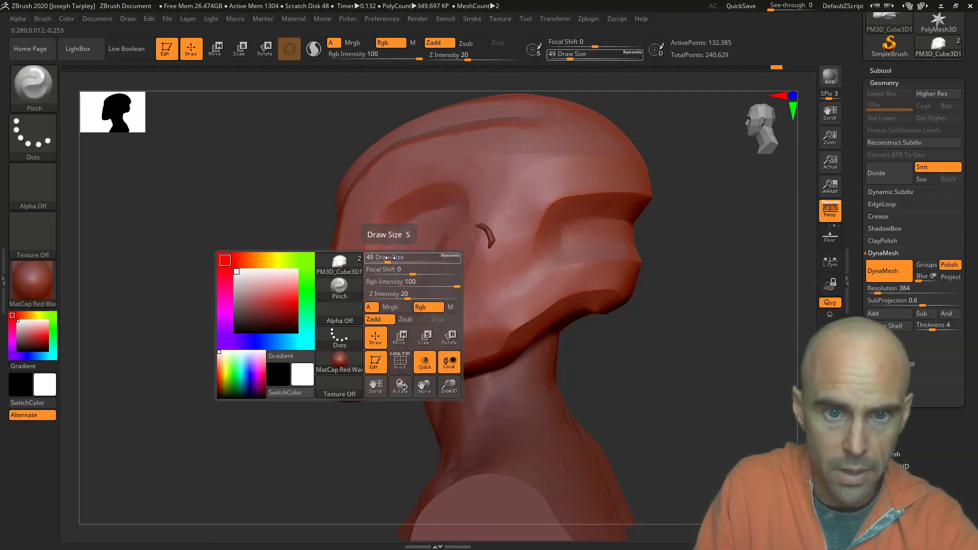
left_click_drag(384, 256, 382, 268)
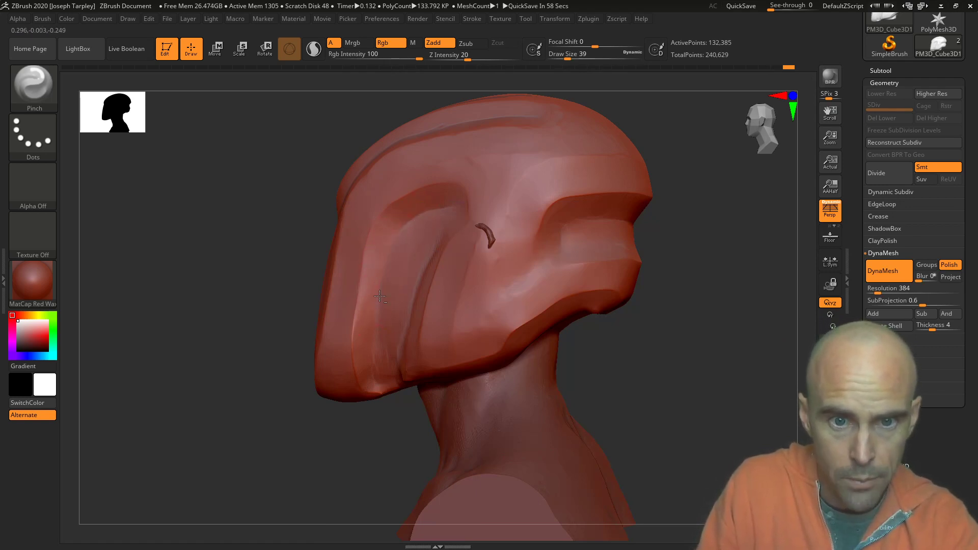
left_click_drag(239, 358, 307, 280)
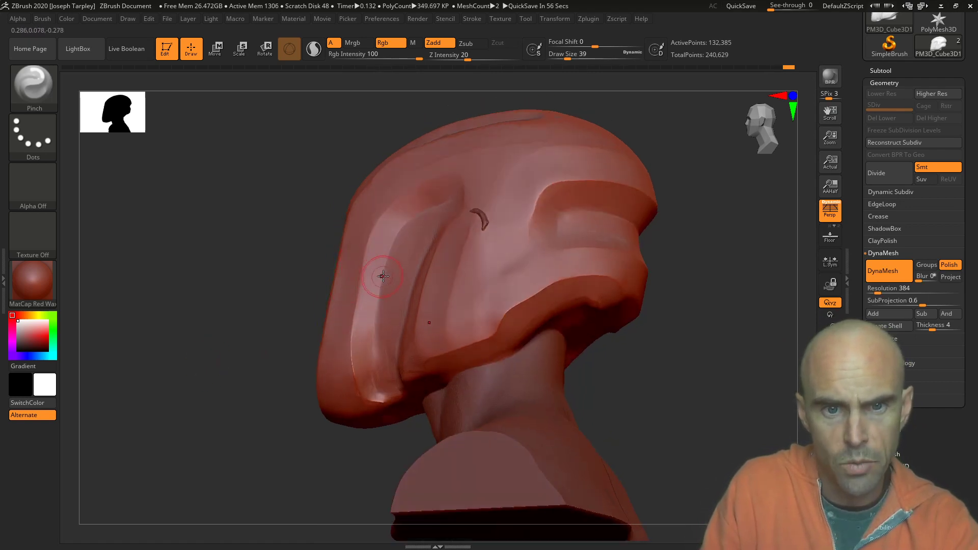
mouse_move(271, 331)
left_mouse_down()
mouse_move(273, 308)
mouse_move(388, 266)
left_mouse_up()
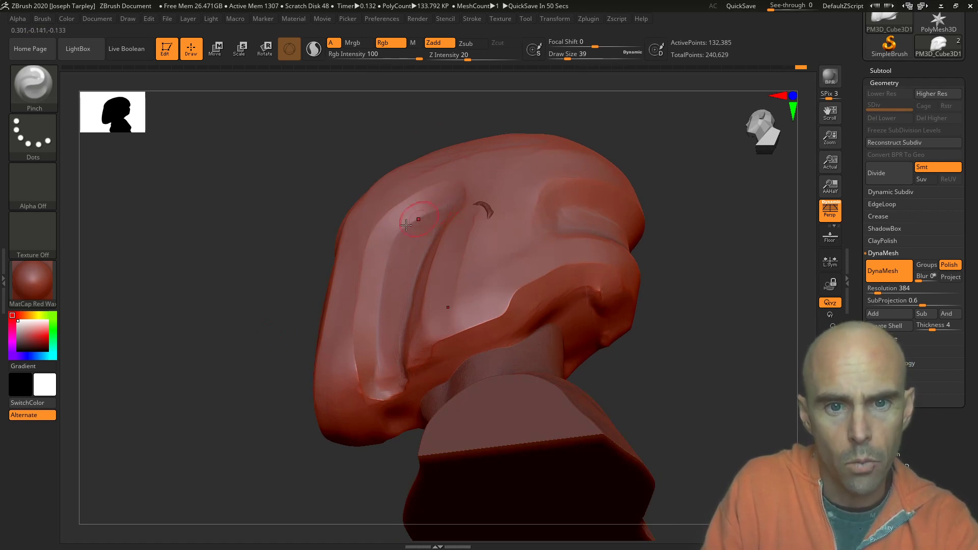
mouse_move(249, 291)
left_mouse_down()
mouse_move(323, 291)
mouse_move(355, 304)
left_mouse_up()
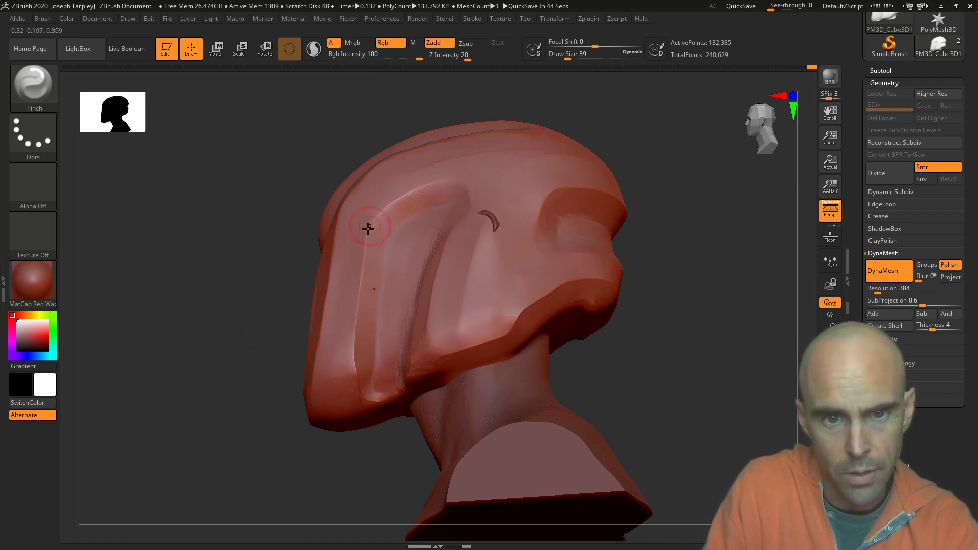
mouse_move(228, 346)
left_mouse_down()
mouse_move(224, 365)
mouse_move(188, 356)
left_mouse_up()
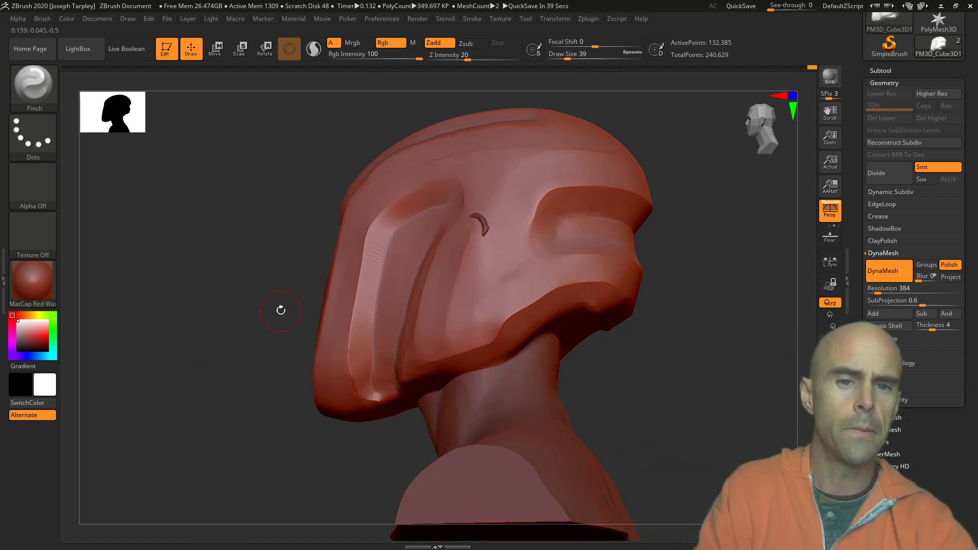
Update the DynaMesh and pinch the diagonal ridge and upper front edge of the recessed panel on the helmet's opposite side.
left_click_drag(280, 307, 255, 319)
key("ctrl")
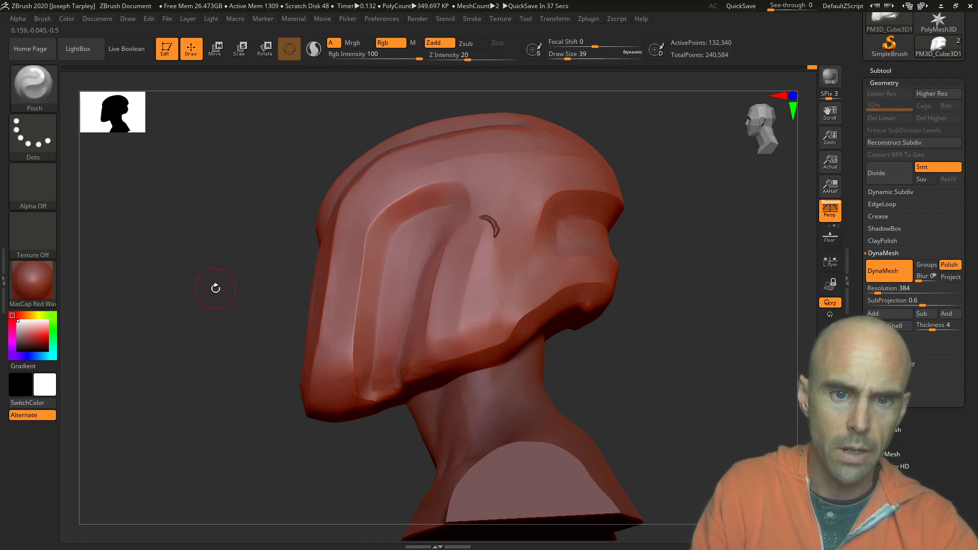
mouse_move(214, 285)
left_mouse_down()
mouse_move(216, 268)
mouse_move(256, 301)
mouse_move(323, 304)
mouse_move(342, 315)
left_mouse_up()
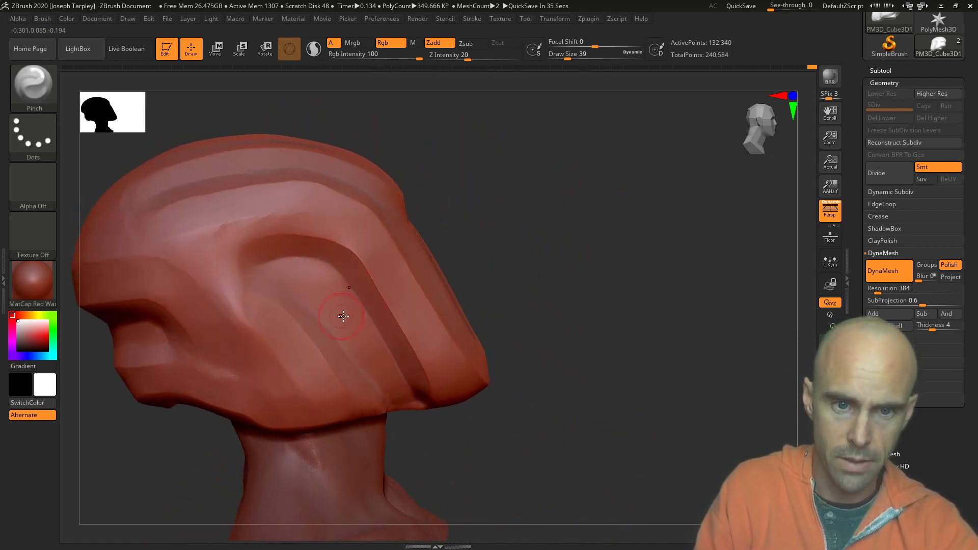
left_click_drag(490, 272, 453, 285)
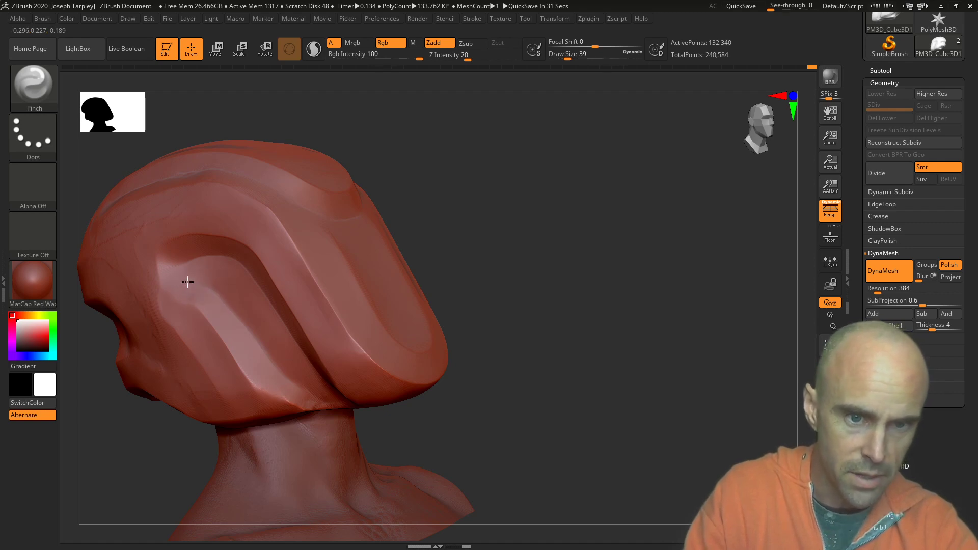
left_click_drag(187, 281, 256, 337)
mouse_move(194, 308)
left_mouse_down()
mouse_move(255, 385)
mouse_move(307, 411)
left_mouse_up()
mouse_move(527, 352)
left_mouse_down()
mouse_move(589, 338)
mouse_move(560, 313)
left_mouse_up()
left_click_drag(512, 279, 645, 301, "alt")
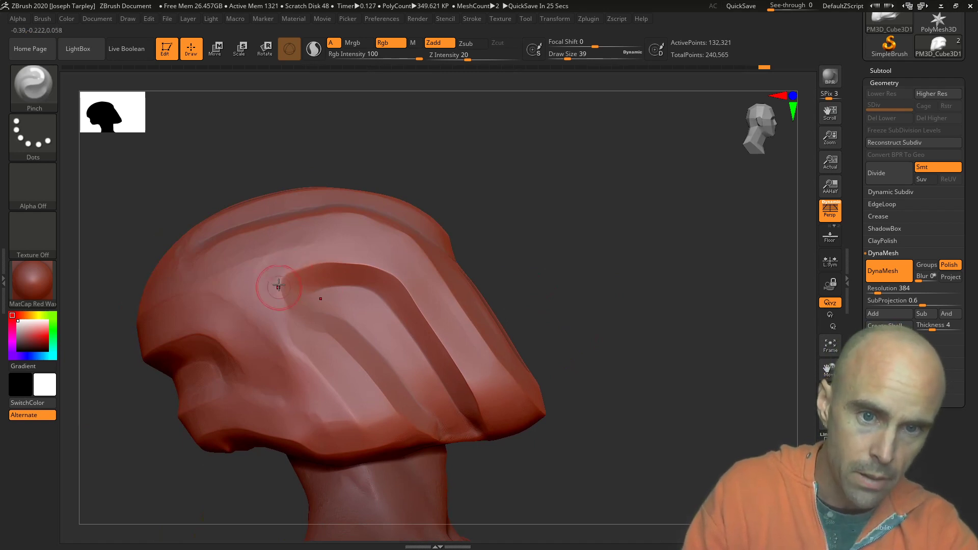
Sharpen the upper rear corner and upper outer edge of the recessed side panel with Pinch.
left_click_drag(279, 285, 300, 267)
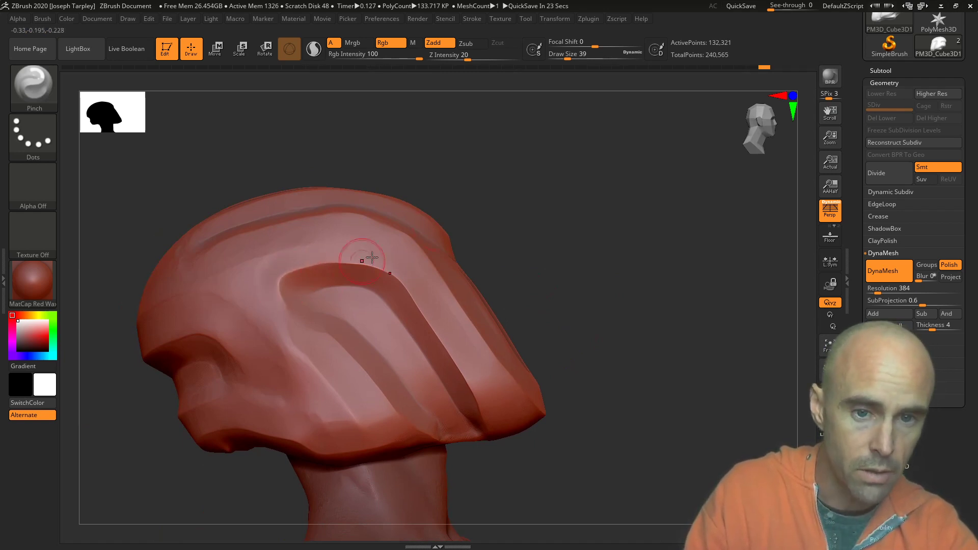
left_click_drag(570, 265, 525, 272)
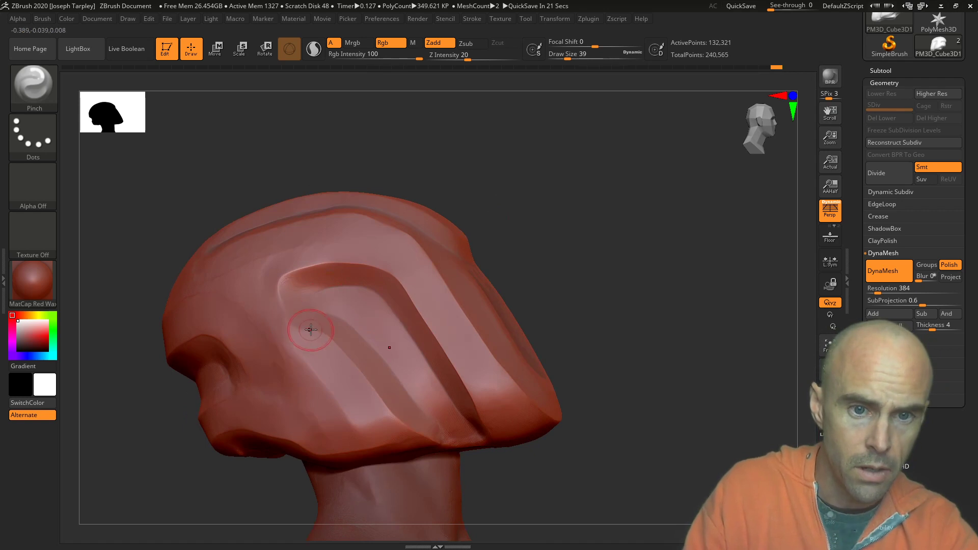
mouse_move(320, 311)
right_mouse_down()
mouse_move(173, 305)
mouse_move(310, 301)
right_mouse_up()
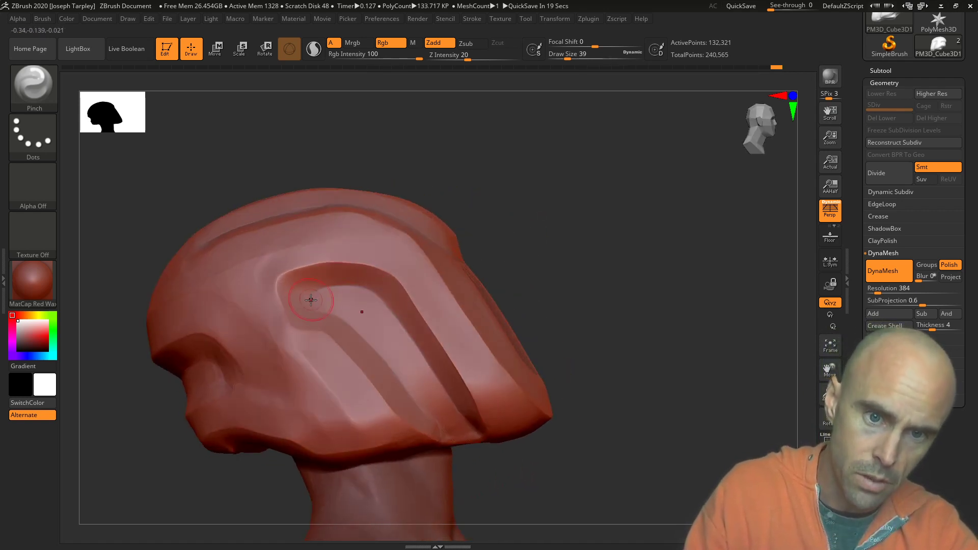
Set the Pinch draw size to 18, sharpen the rear edges inside the recessed side panel and update the DynaMesh.
key("space")
left_click_drag(312, 305, 307, 306)
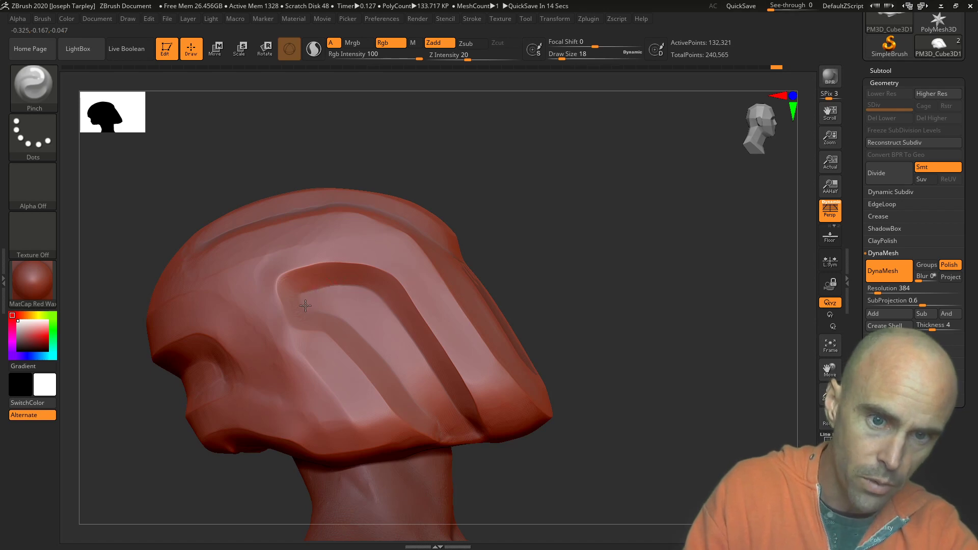
right_click_drag(301, 295, 270, 251)
left_click_drag(280, 311, 281, 316)
left_click_drag(131, 326, 143, 384, "ctrl")
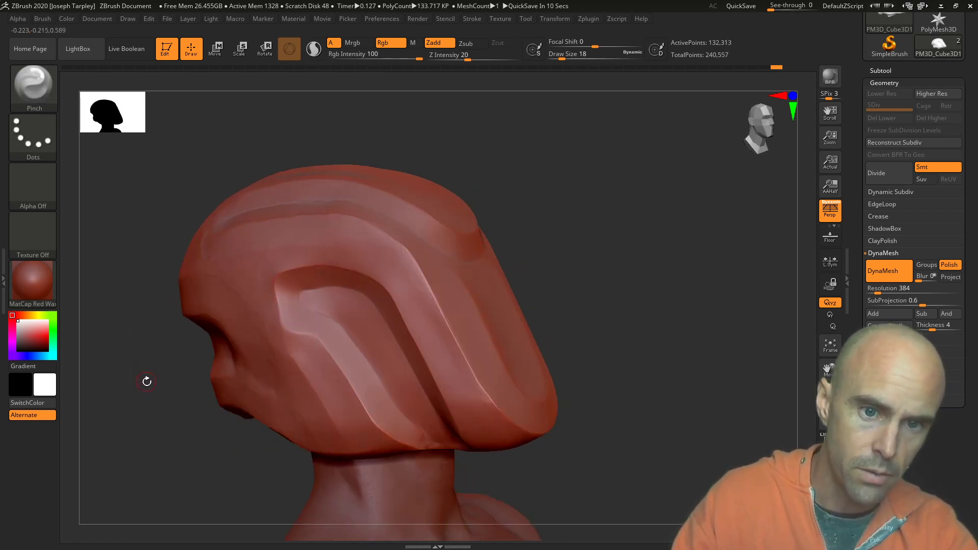
Pinch the border of the raised centre and the lower edge of the recessed side panel, and update the DynaMesh.
right_click_drag(302, 302, 319, 287)
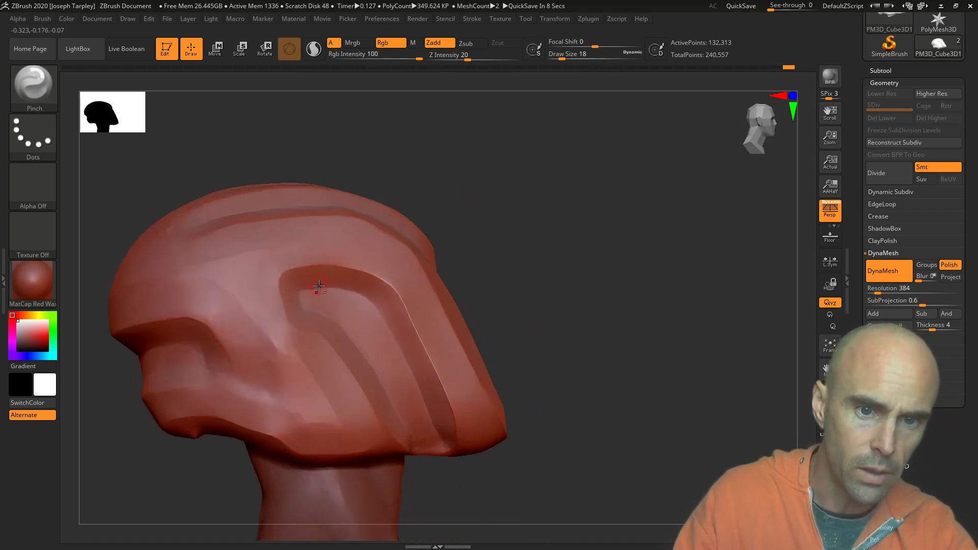
right_click_drag(487, 220, 316, 290)
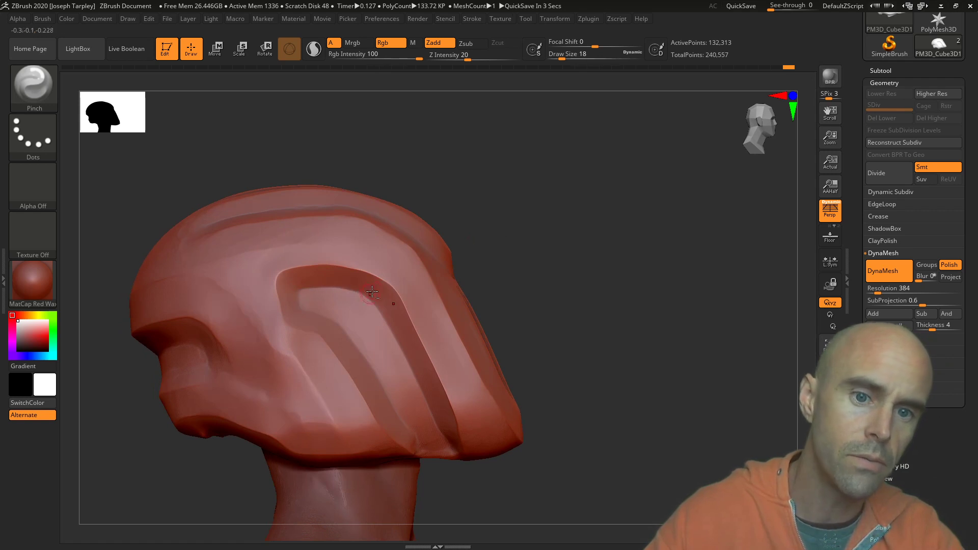
right_click_drag(469, 239, 577, 248)
left_click_drag(582, 255, 603, 262)
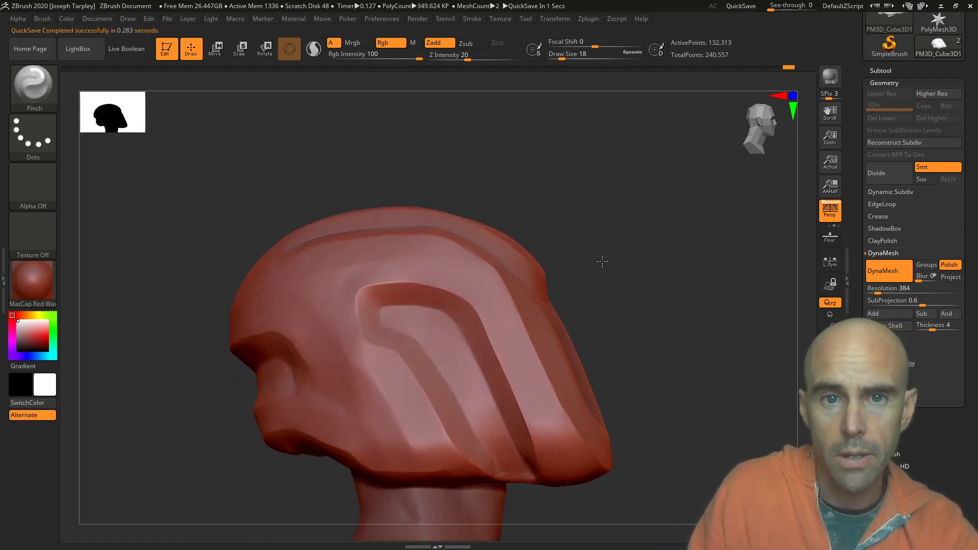
left_click_drag(534, 232, 543, 249)
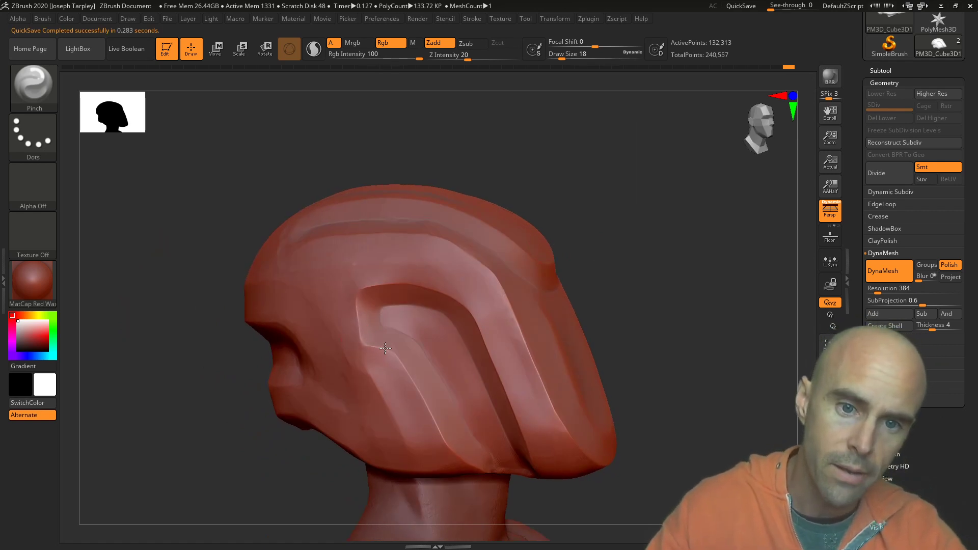
left_click_drag(215, 476, 289, 408)
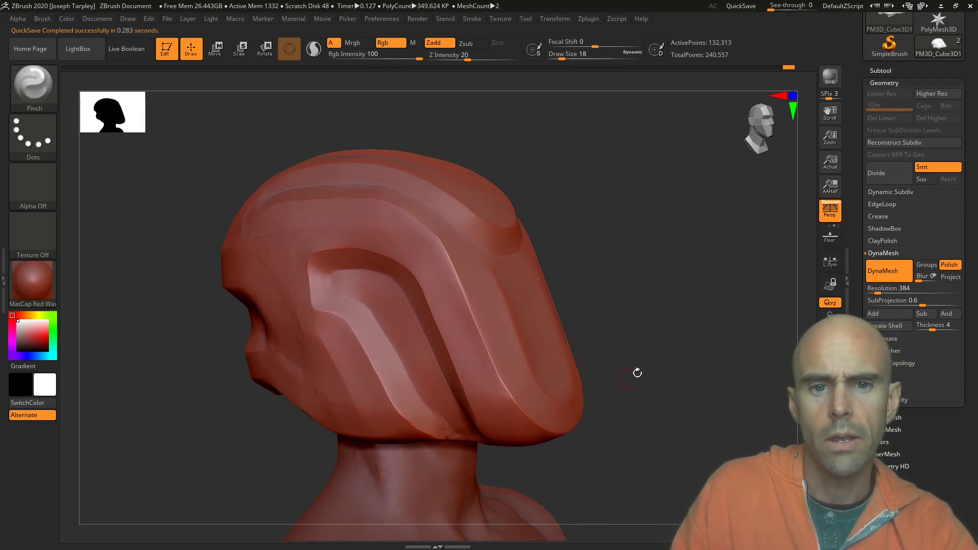
left_click_drag(638, 373, 424, 371)
left_click_drag(576, 482, 607, 280)
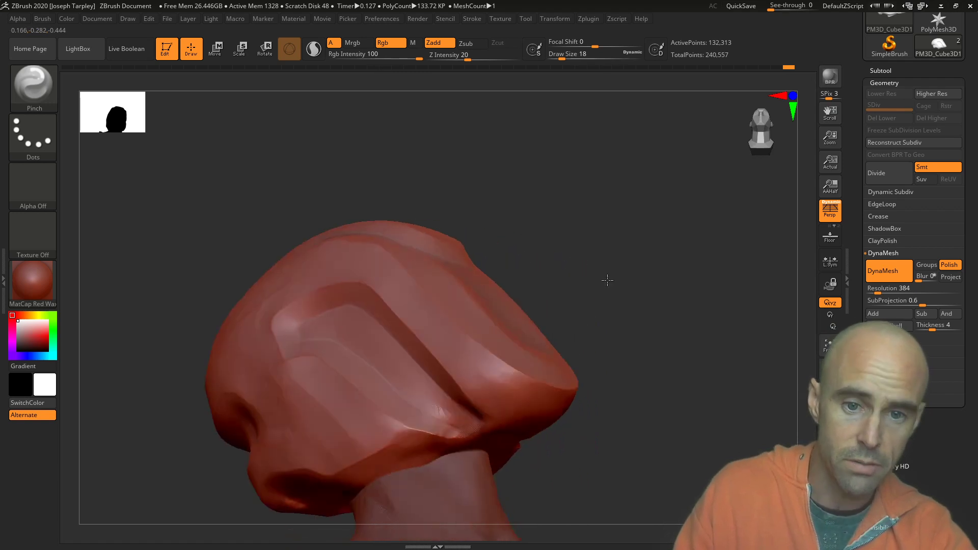
left_click_drag(671, 267, 291, 410, "ctrl")
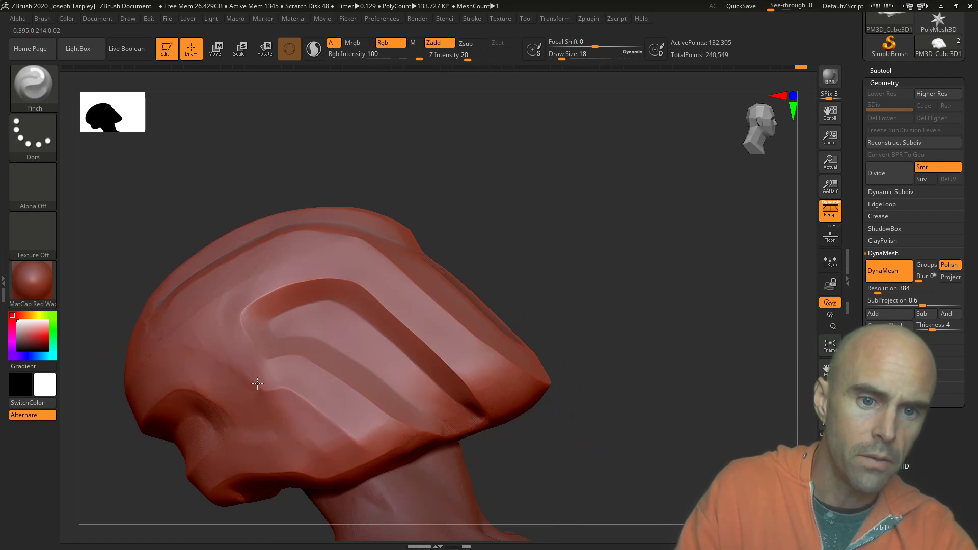
Pinch the upper and front border ridge of the back plate and update the DynaMesh between passes.
left_click_drag(586, 328, 705, 362)
left_click_drag(705, 362, 678, 319, "ctrl")
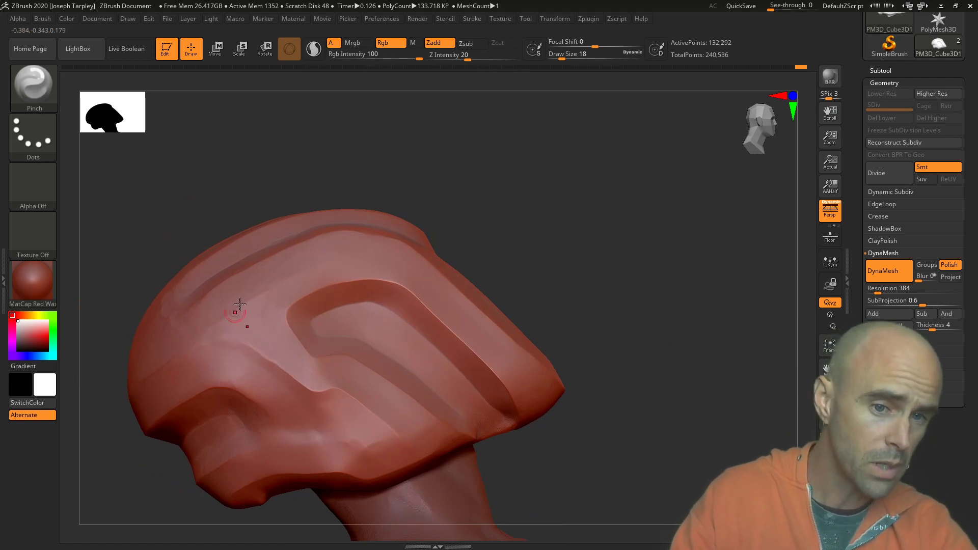
left_click_drag(331, 161, 315, 239)
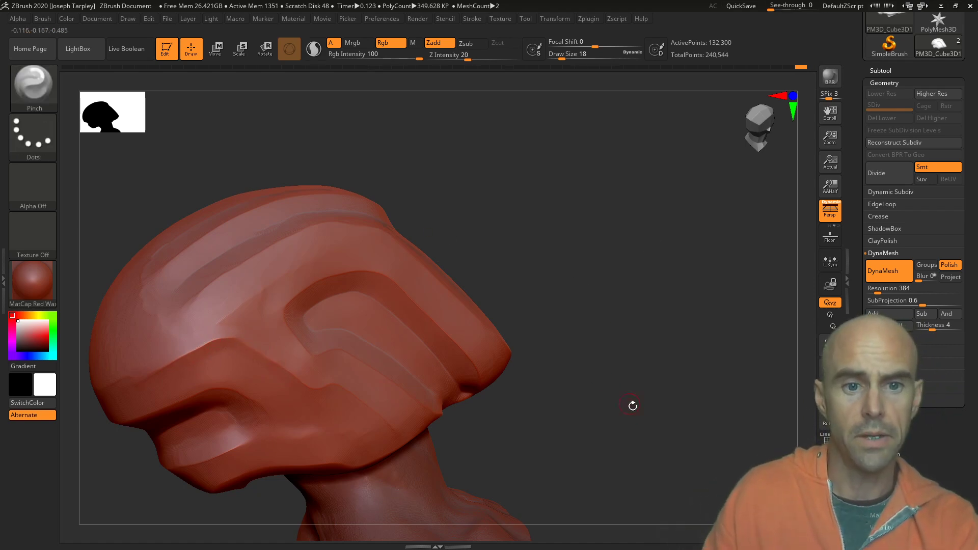
left_click_drag(631, 404, 751, 351)
left_click_drag(733, 308, 673, 342)
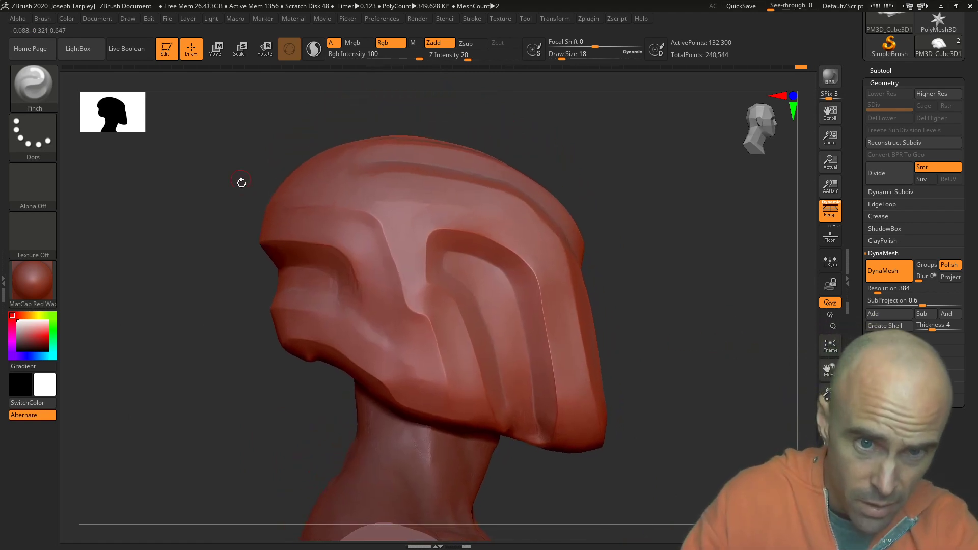
mouse_move(242, 213)
left_mouse_down("ctrl")
mouse_move(225, 232)
mouse_move(215, 394)
left_mouse_up("ctrl")
Choose MaskLasso as the masking brush and display the helmet's polygroup colour without wireframe lines.
key("b")
key("m")
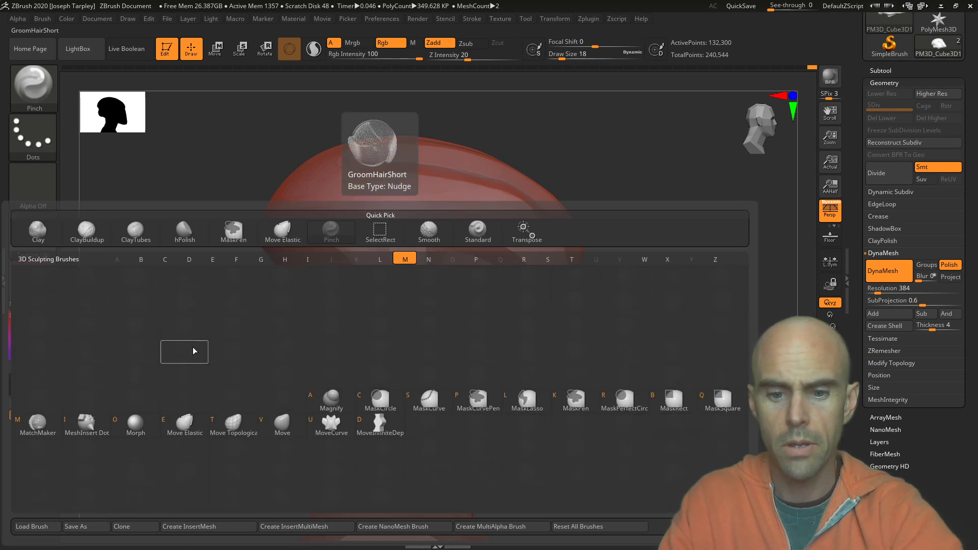
key("l")
left_click(230, 365)
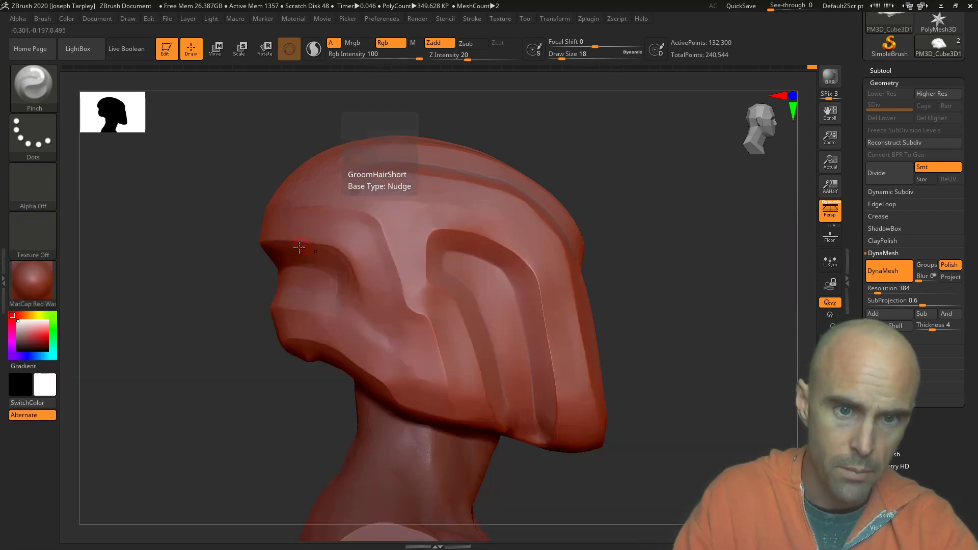
left_click_drag(227, 313, 194, 367, "ctrl")
key("ctrl+z")
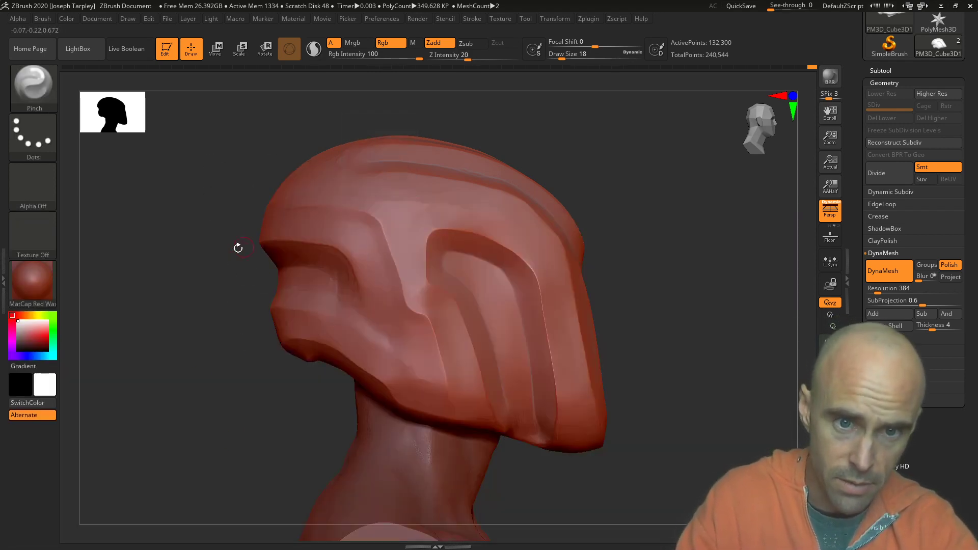
key("shift+f")
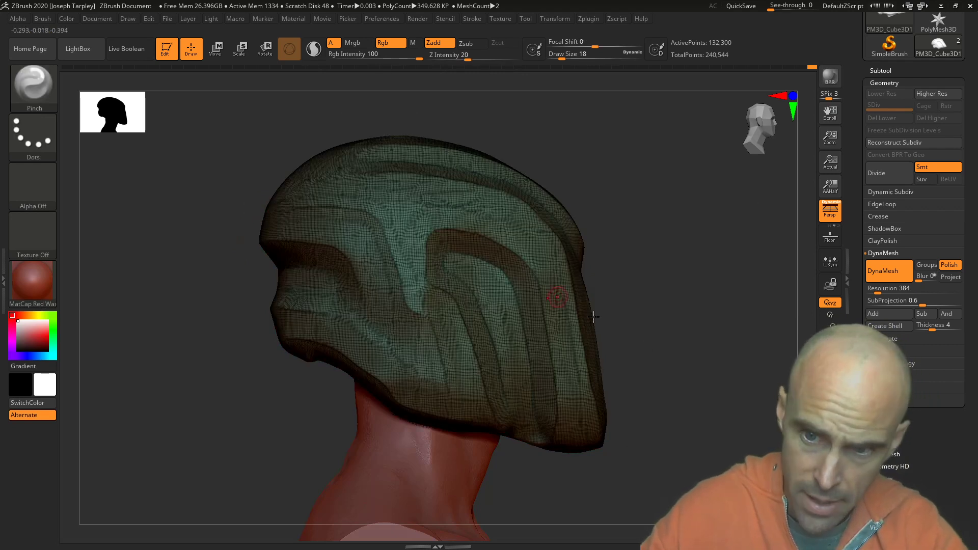
key("shift+f")
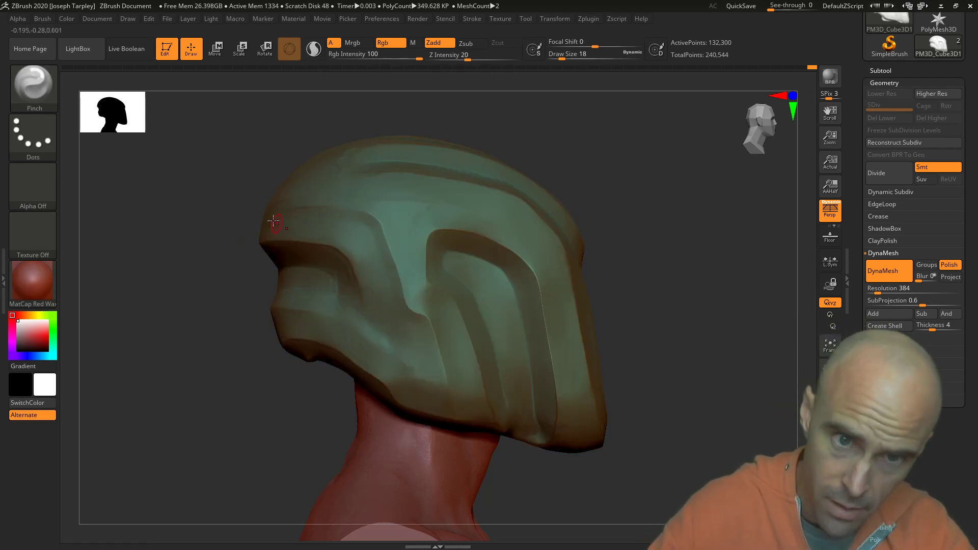
Lasso-mask the back plate along its stepped border and turn the masked area into its own polygroup.
key("ctrl")
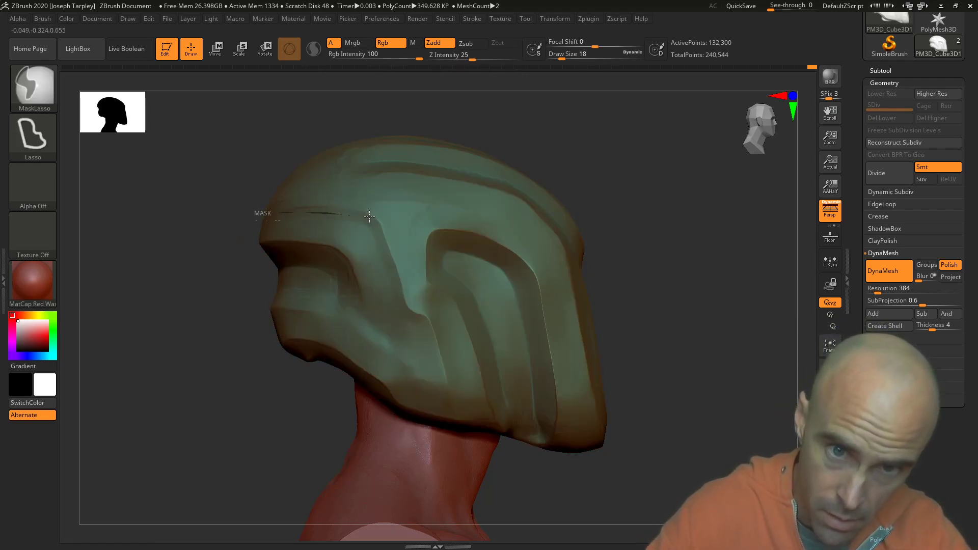
left_click_drag(391, 254, 401, 287, "ctrl")
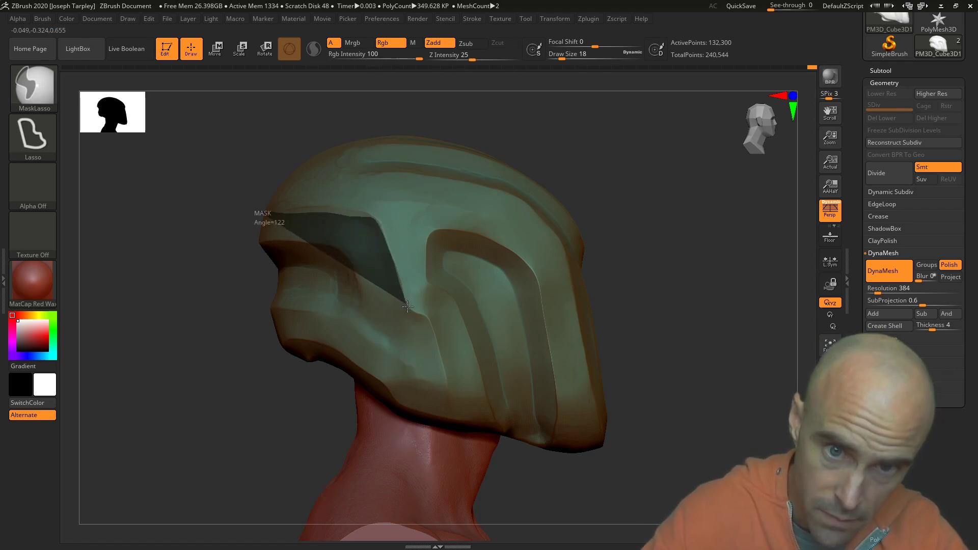
mouse_move(432, 330)
left_mouse_down("ctrl")
mouse_move(451, 417)
mouse_move(204, 484)
mouse_move(130, 350)
mouse_move(239, 219)
left_mouse_up("ctrl")
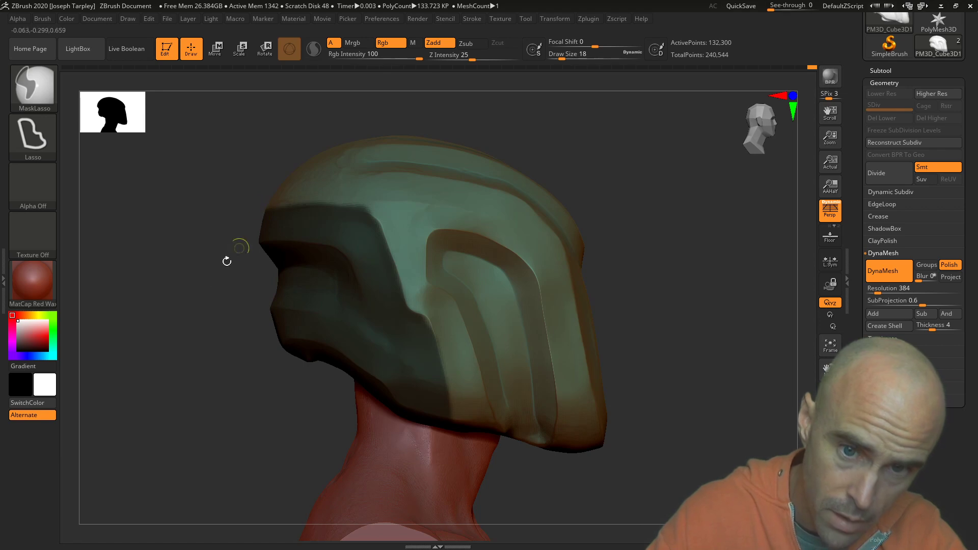
key("ctrl+w")
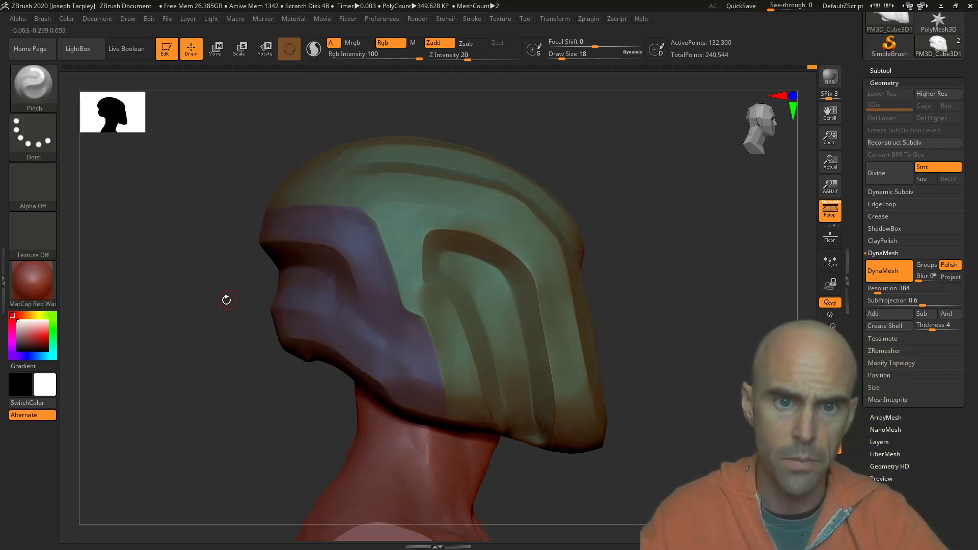
Isolate the back plate's polygroup, hiding the rest of the helmet.
left_click_drag(226, 300, 195, 292)
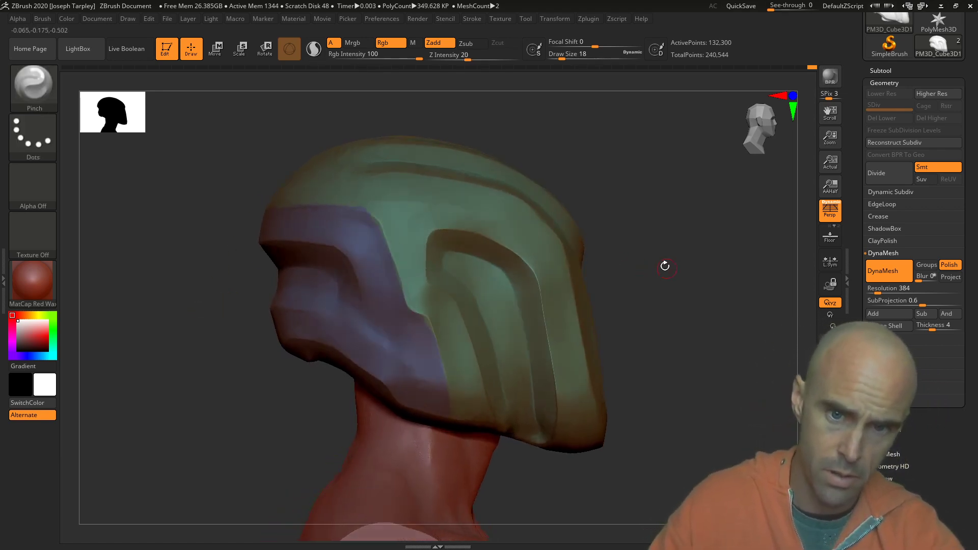
mouse_move(665, 266)
left_mouse_down()
mouse_move(618, 264)
mouse_move(585, 220)
mouse_move(628, 243)
mouse_move(622, 252)
left_mouse_up()
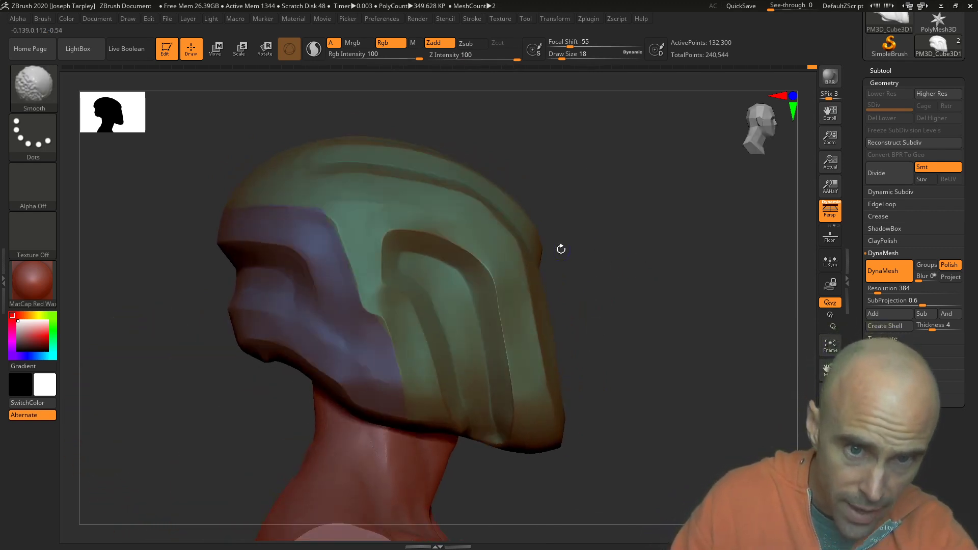
left_click(326, 273, "ctrl+shift")
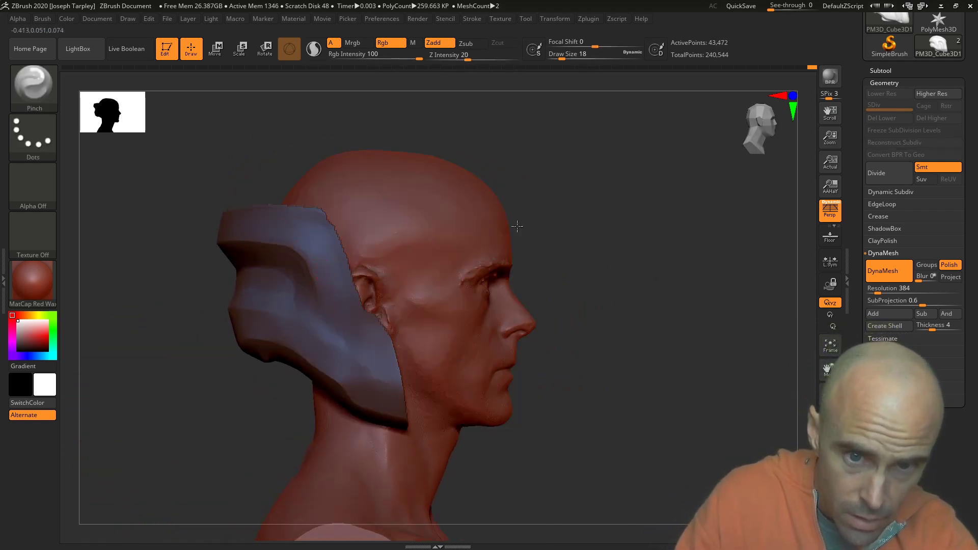
left_click_drag(517, 226, 637, 251)
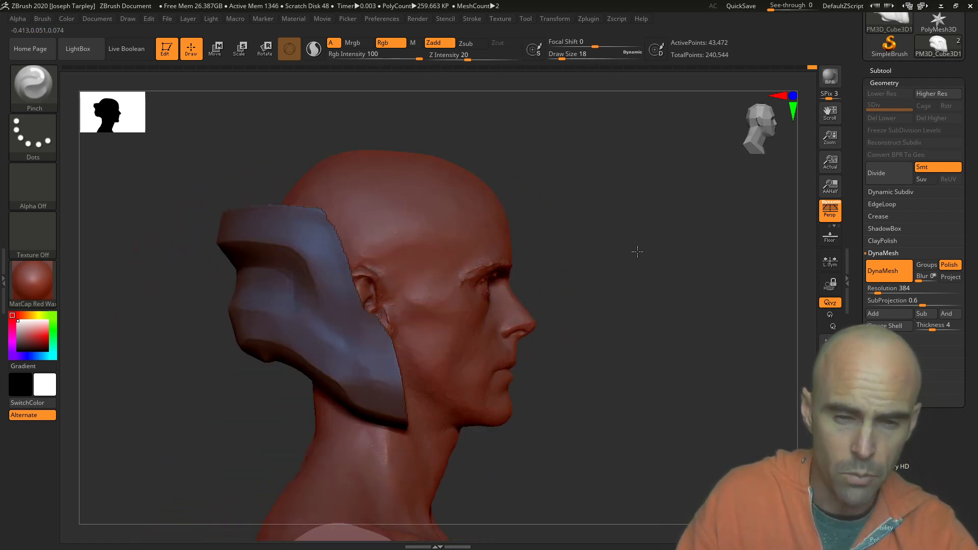
Apply GroupsLoops to the isolated back plate with 0 loops and GPolish 50, and clear the resulting mask.
left_click(894, 204)
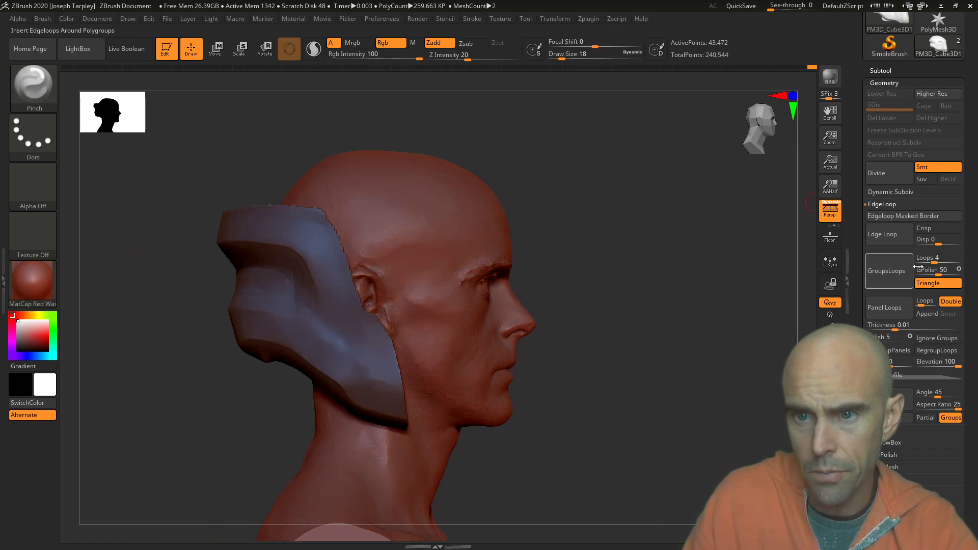
left_click_drag(931, 262, 912, 258)
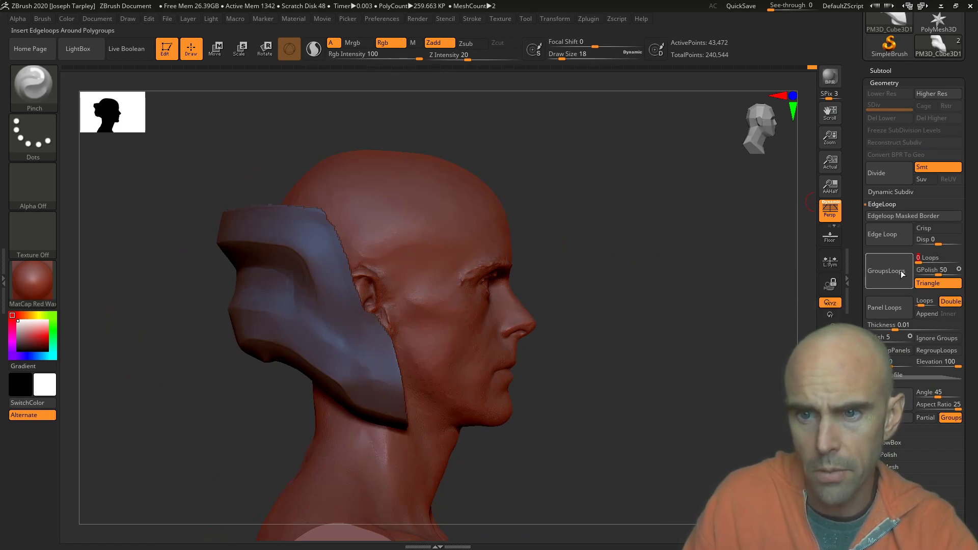
left_click(892, 268)
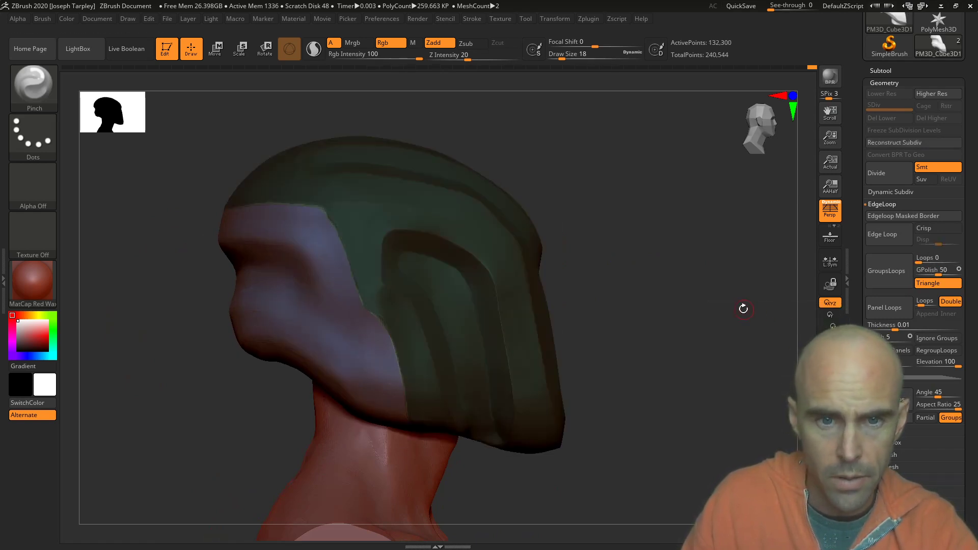
mouse_move(744, 309)
left_mouse_down()
mouse_move(745, 300)
mouse_move(658, 311)
mouse_move(664, 232)
mouse_move(666, 254)
left_mouse_up()
left_click(744, 309, "ctrl")
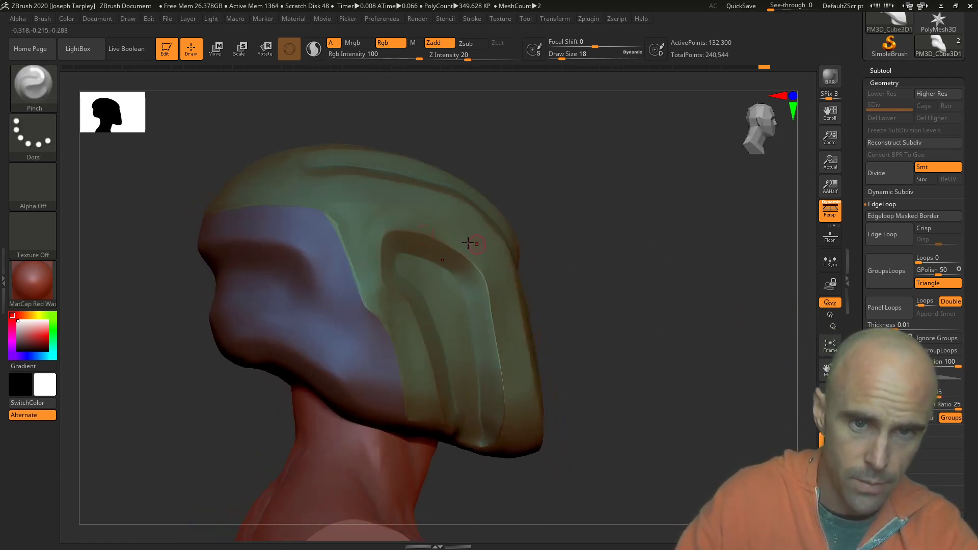
key("ctrl+a")
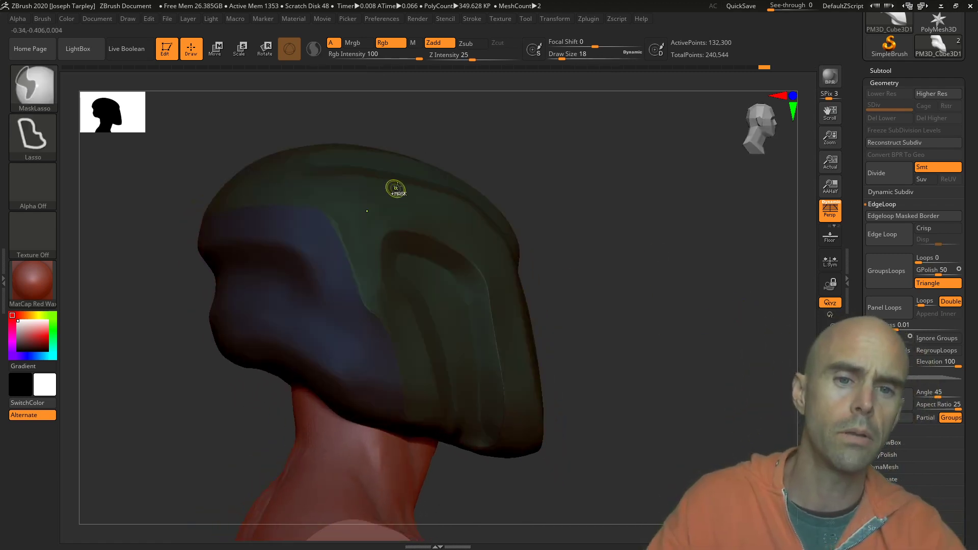
left_click_drag(576, 199, 579, 206)
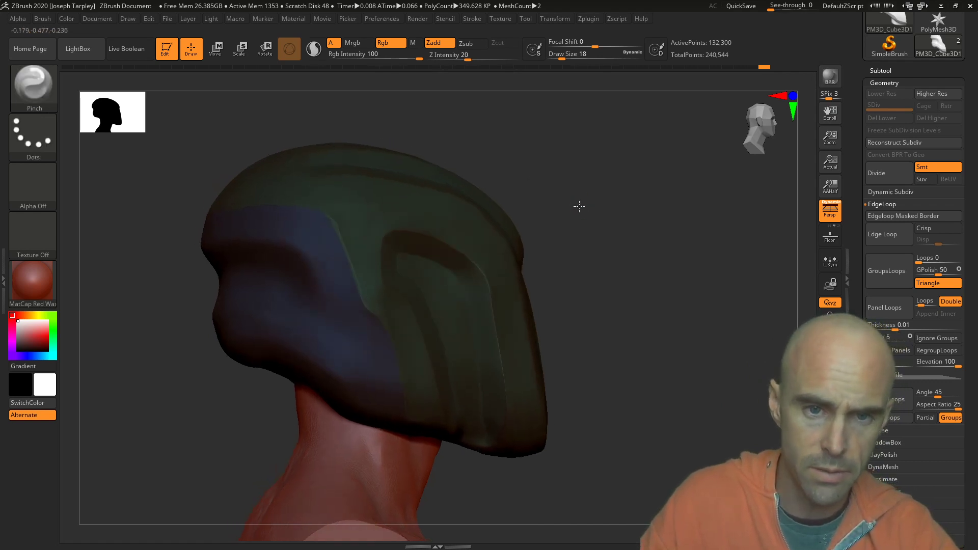
left_click(568, 210, "ctrl")
Show only the polished back plate polygroup and examine its border up close.
left_click_drag(537, 180, 556, 251, "alt")
left_click(369, 377, "ctrl+shift")
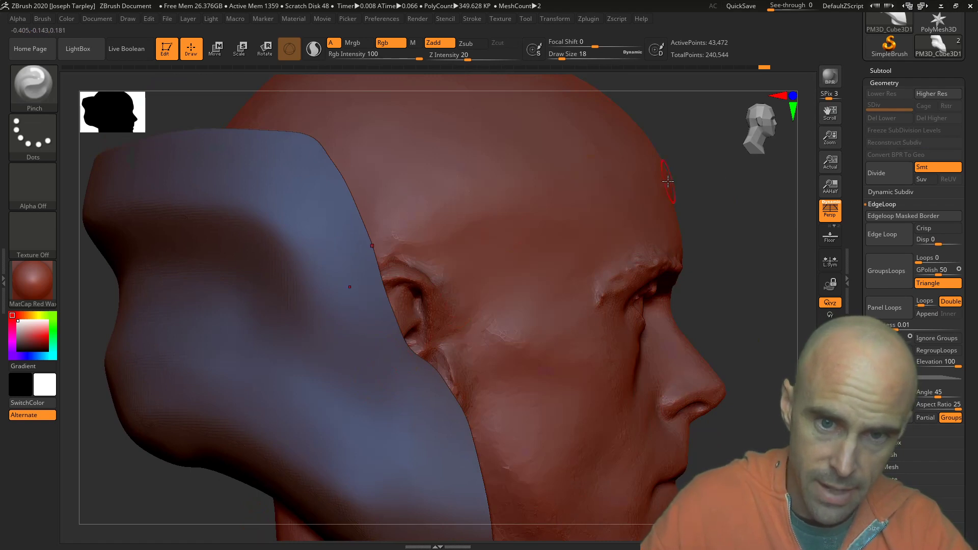
Check the polished back plate against the full helmet, and undo the GroupsLoops polish on it.
left_click_drag(768, 269, 534, 316)
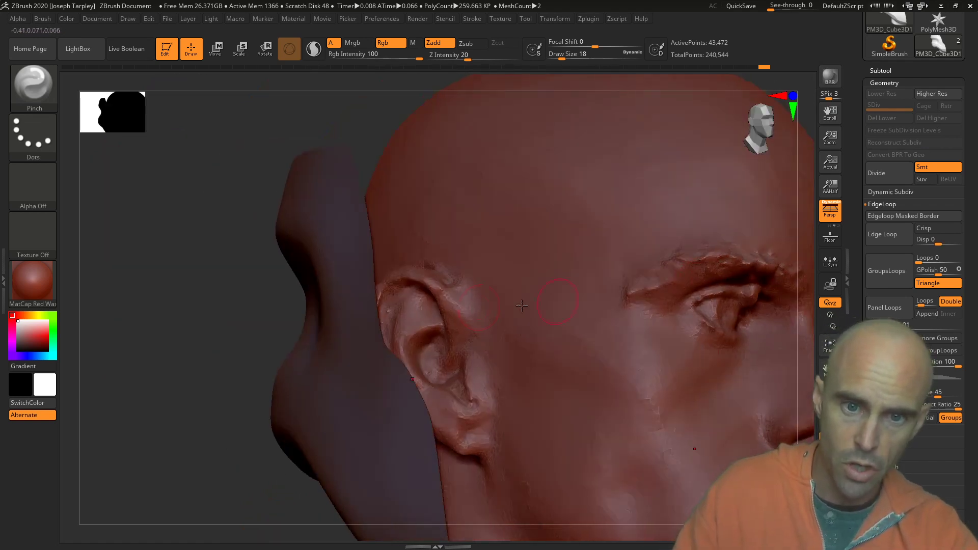
left_click_drag(117, 442, 220, 424)
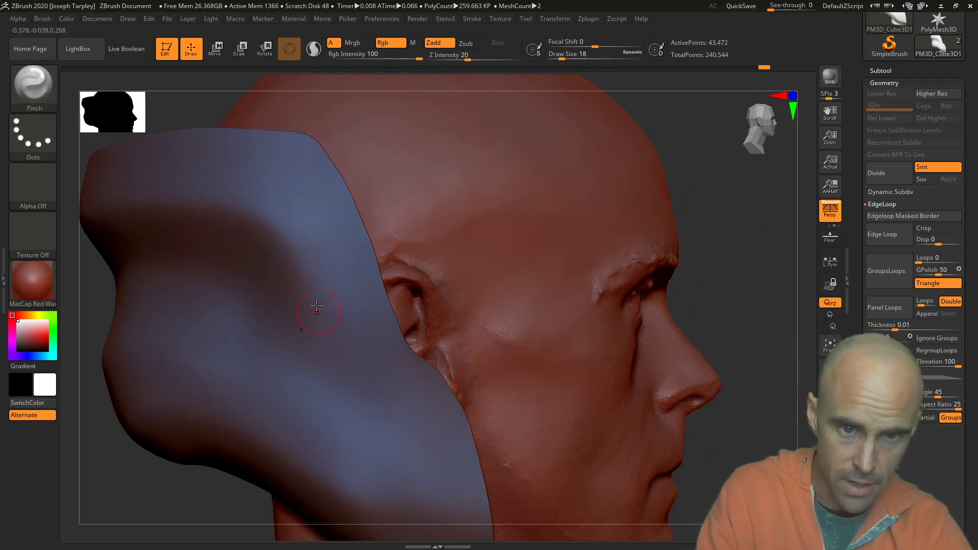
key("ctrl+shift+a")
key("ctrl+a")
left_click(272, 258, "ctrl")
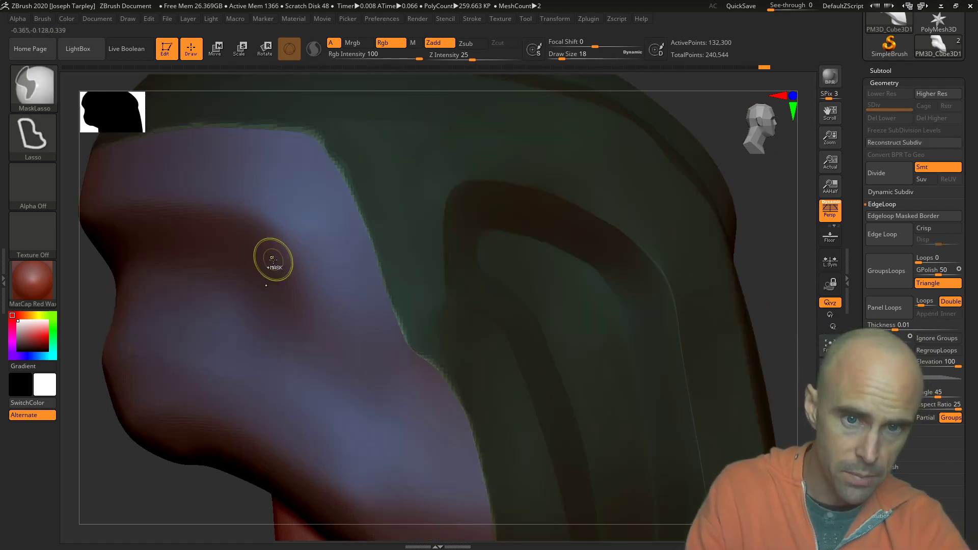
key("ctrl+z")
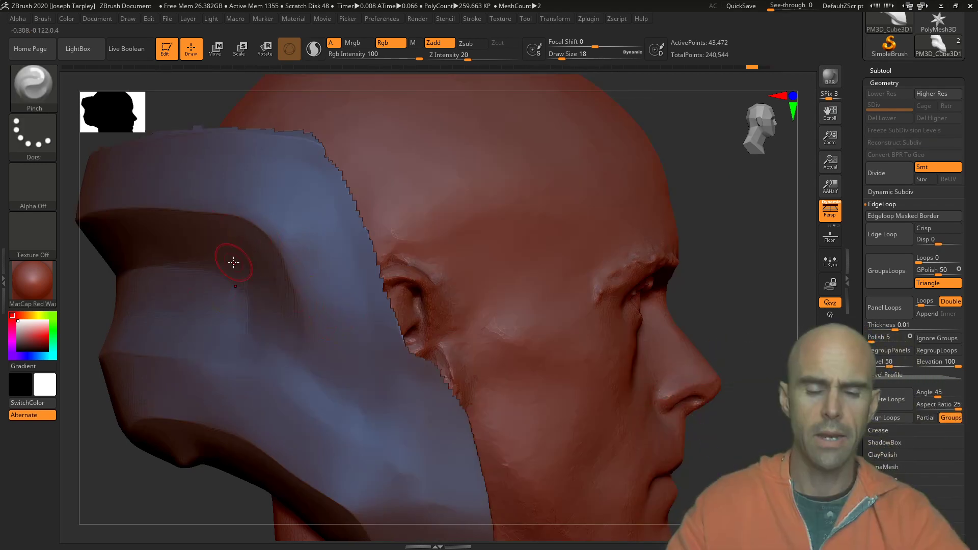
right_click_drag(541, 319, 692, 321)
left_click_drag(198, 323, 193, 198)
left_click_drag(255, 264, 240, 257)
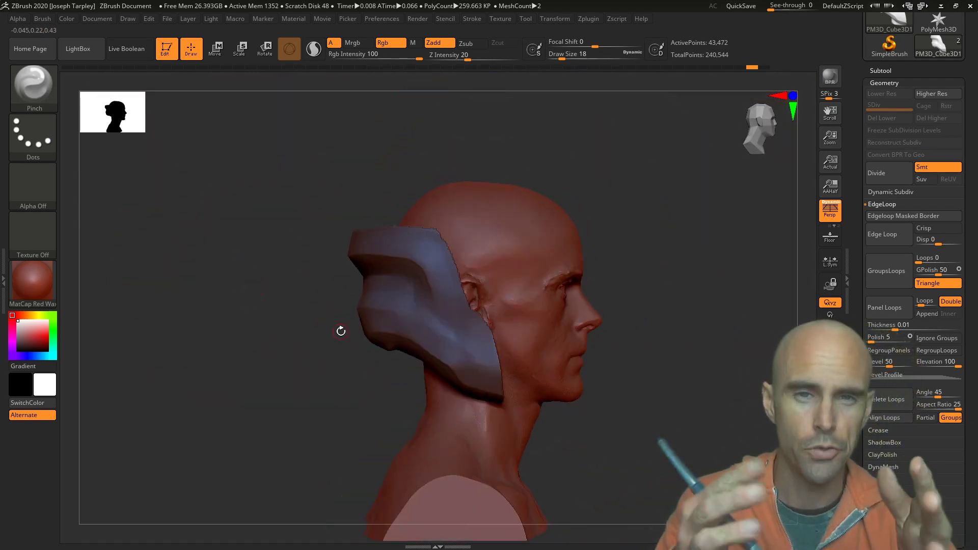
Show the whole helmet, lasso-mask the back plate's recess and separate it from the surrounding frame as its own polygroup.
left_click(306, 295, "ctrl+shift")
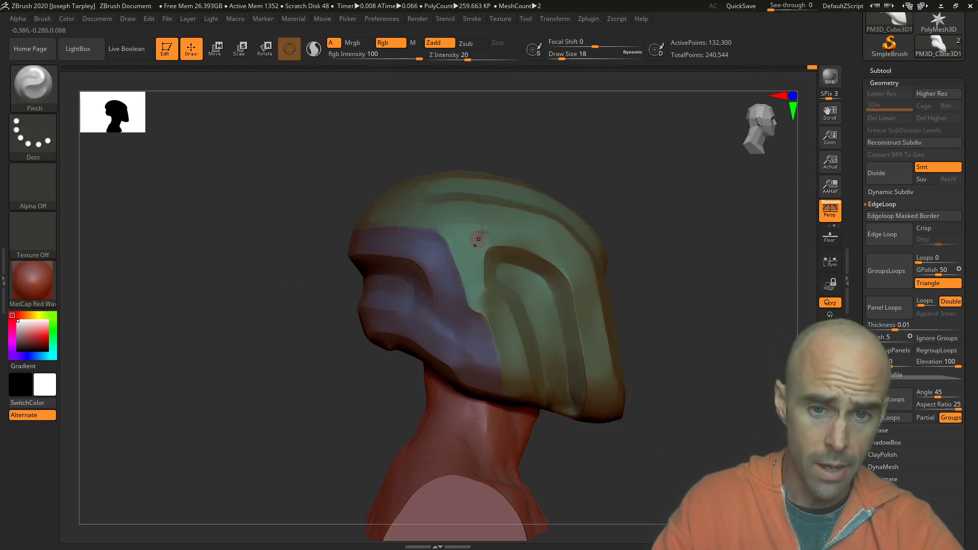
key("ctrl")
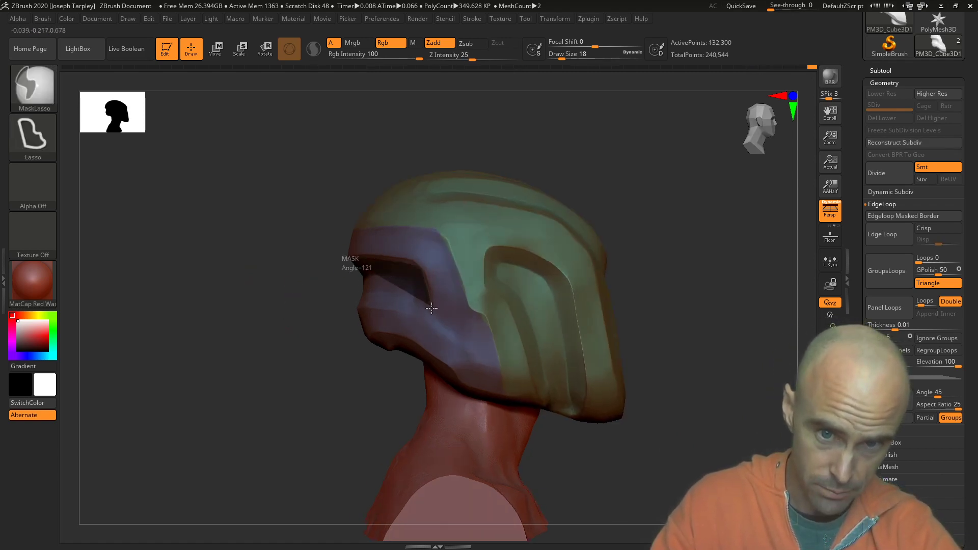
left_click(349, 307, "ctrl")
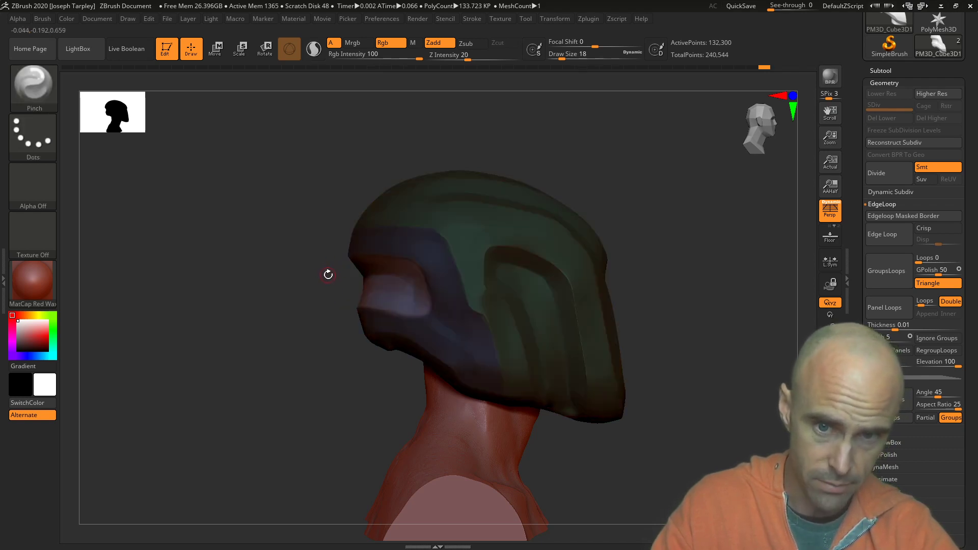
mouse_move(315, 260)
left_mouse_down()
mouse_move(312, 218)
mouse_move(334, 255)
mouse_move(314, 262)
mouse_move(325, 271)
mouse_move(302, 264)
left_mouse_up()
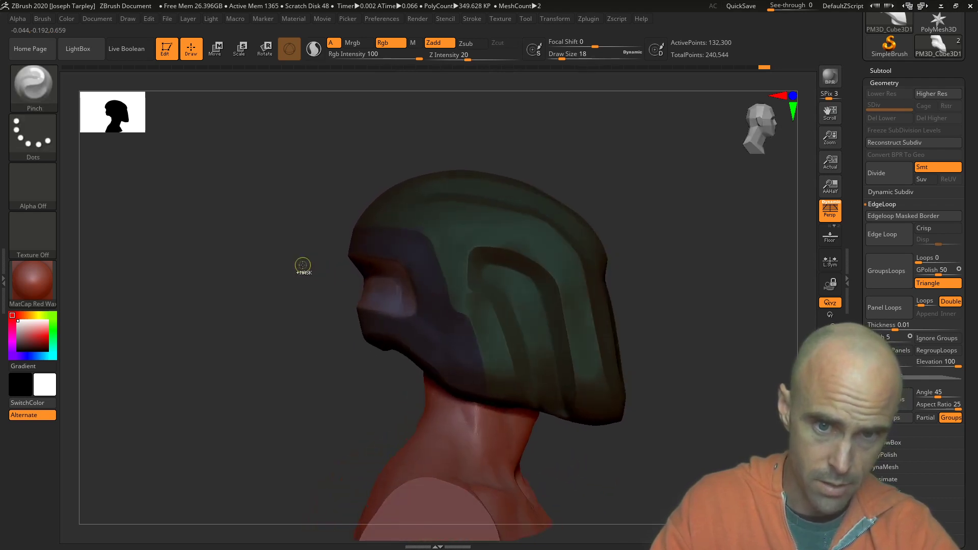
key("ctrl")
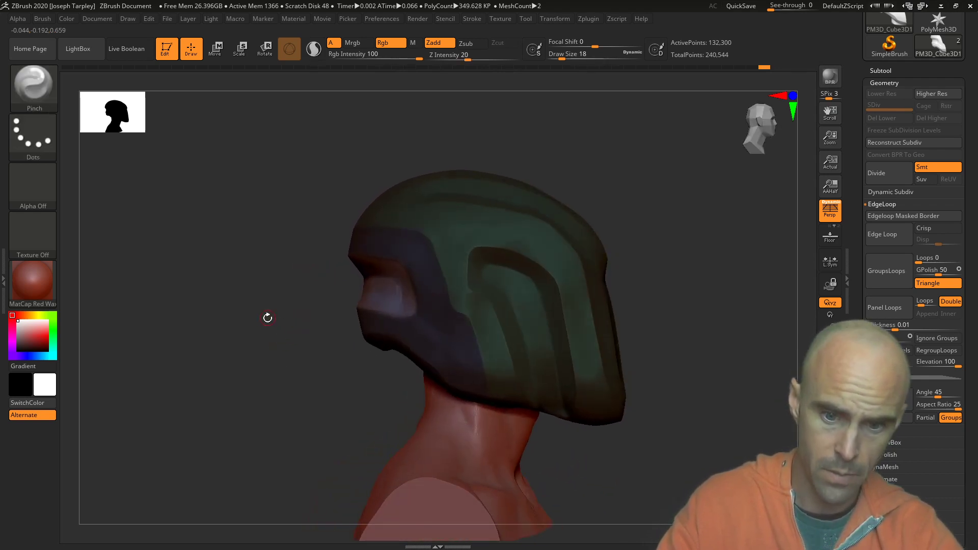
key("ctrl")
left_click_drag(319, 255, 352, 242)
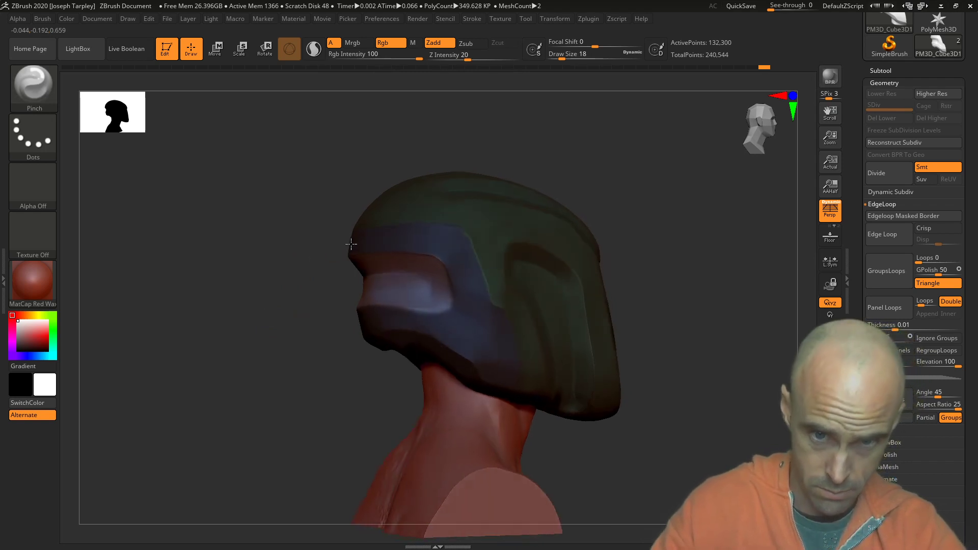
Isolate the back plate's frame, lasso-mask the underside along its lower edge and turn it into a separate polygroup.
left_click(390, 294, "ctrl+shift")
mouse_move(390, 294)
left_mouse_down()
mouse_move(336, 288)
mouse_move(389, 292)
mouse_move(351, 288)
mouse_move(583, 251)
mouse_move(574, 247)
left_mouse_up()
left_click(415, 295, "ctrl+alt+shift")
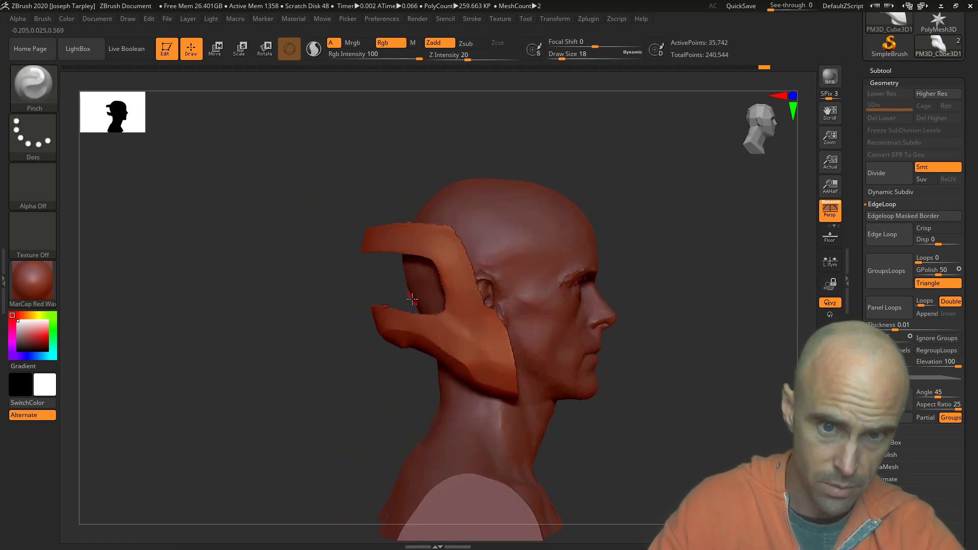
left_click_drag(684, 269, 688, 248)
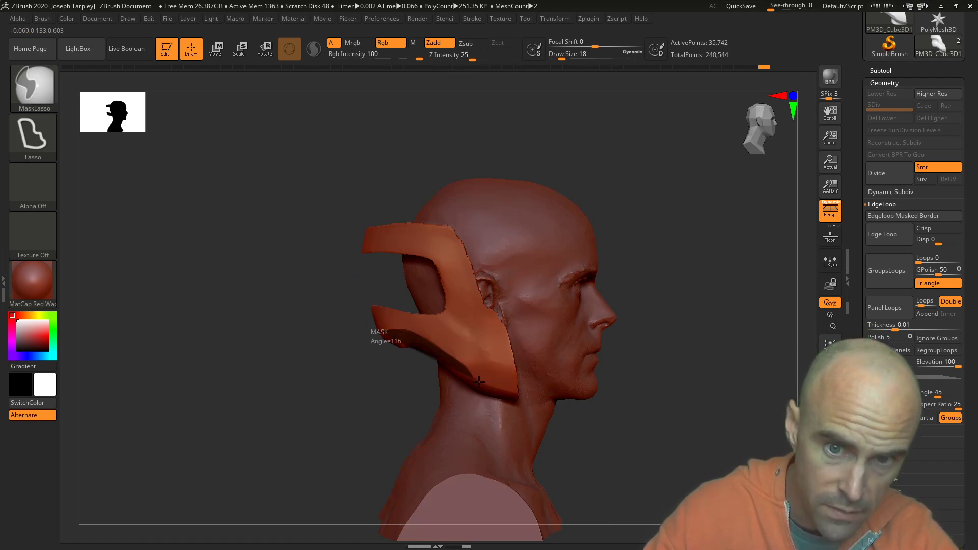
left_click_drag(543, 418, 219, 386, "ctrl")
mouse_move(229, 383)
left_mouse_down()
mouse_move(293, 364)
mouse_move(329, 377)
left_mouse_up()
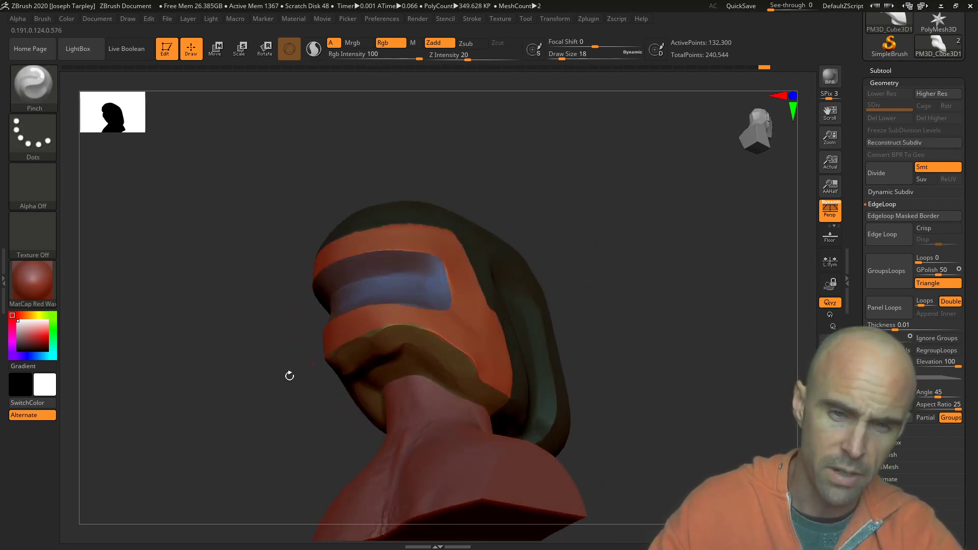
Isolate the back plate's frame polygroup, apply GroupsLoops with 0 loops and GPolish 50, and clear the resulting mask.
left_click_drag(289, 376, 489, 329)
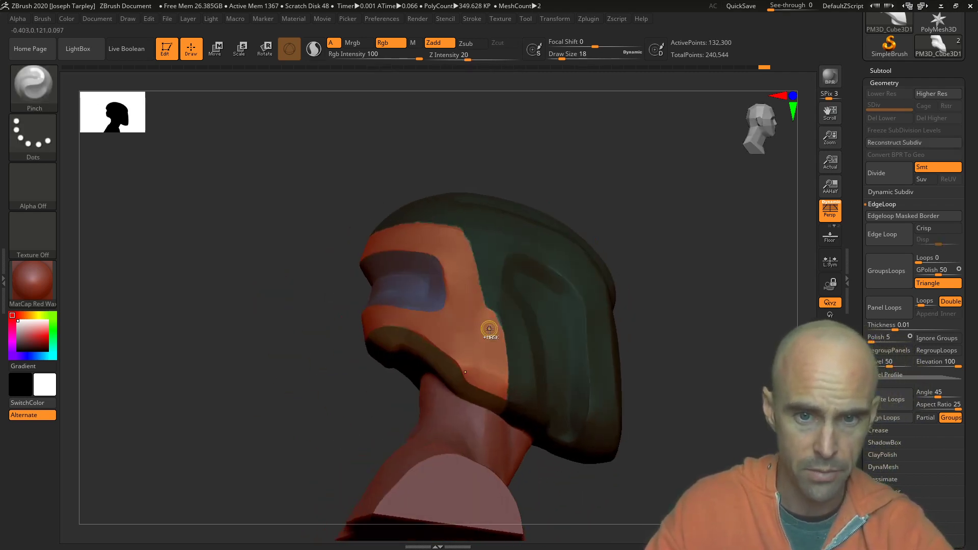
left_click(478, 347, "ctrl+shift")
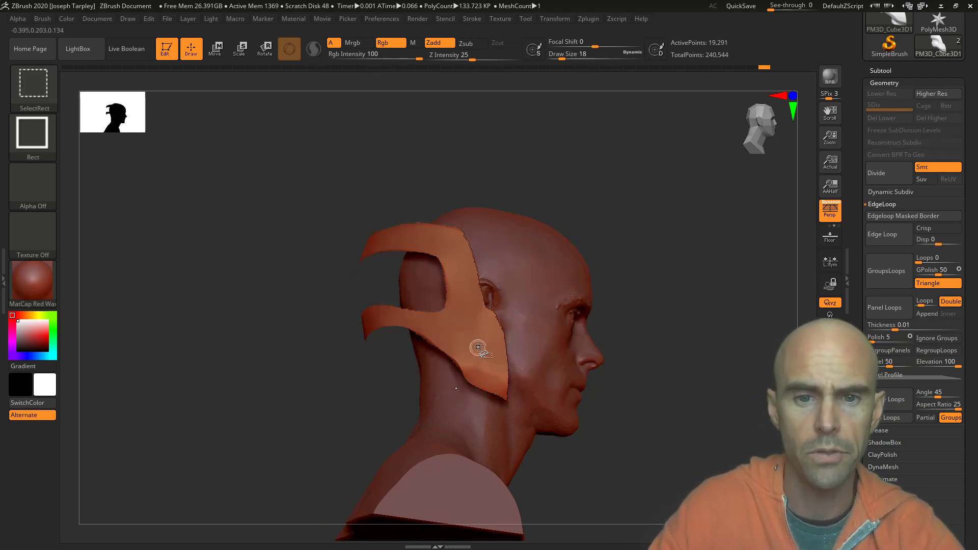
mouse_move(649, 249)
left_mouse_down()
mouse_move(683, 234)
mouse_move(631, 234)
mouse_move(670, 224)
left_mouse_up()
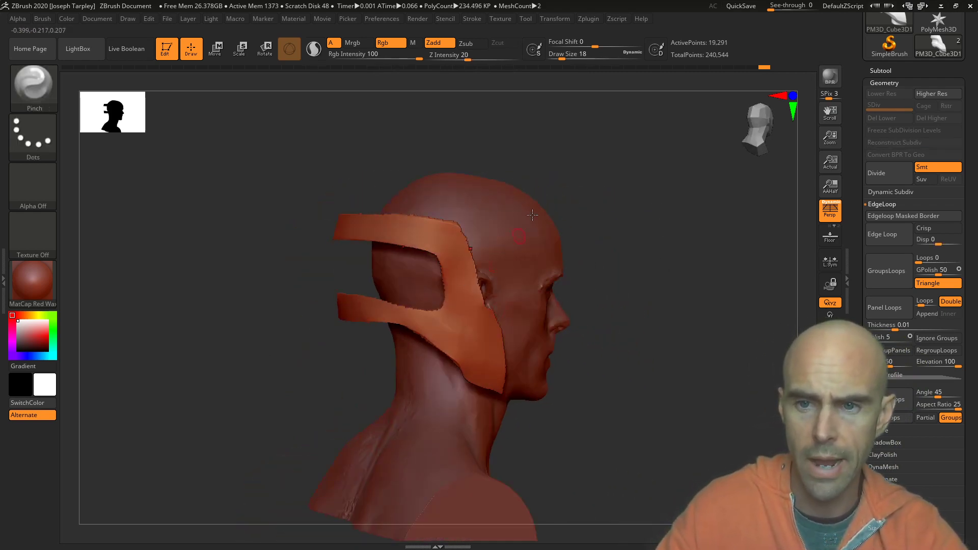
left_click_drag(667, 275, 663, 242)
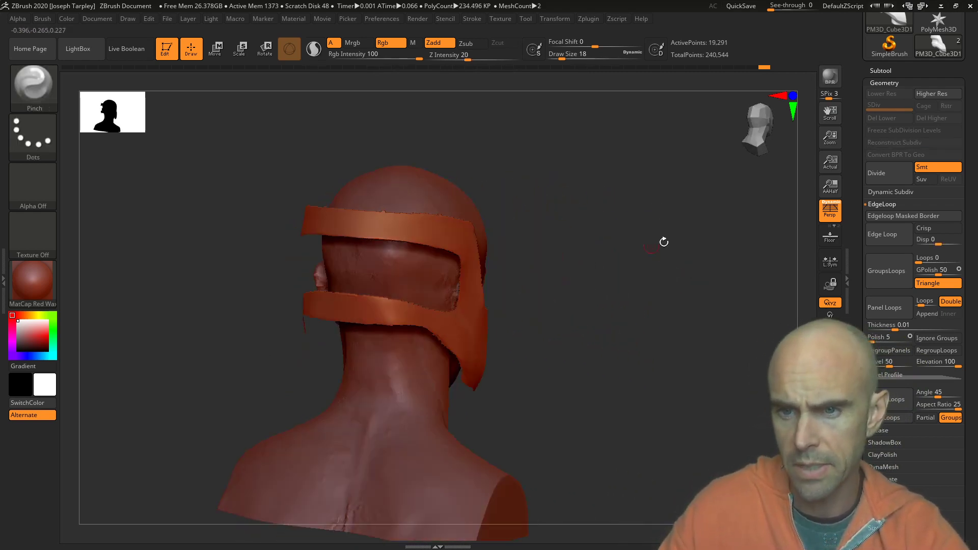
left_click(899, 274)
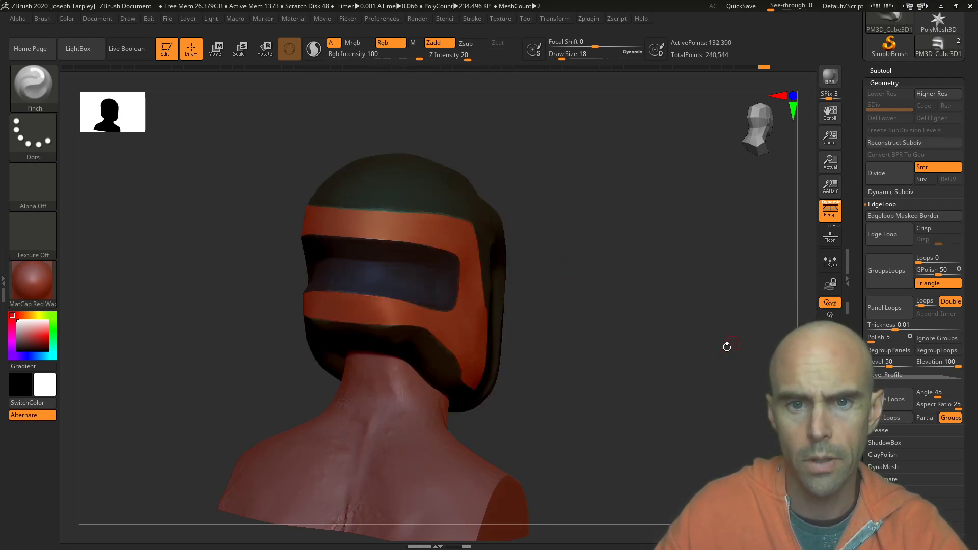
left_click_drag(727, 345, 676, 348)
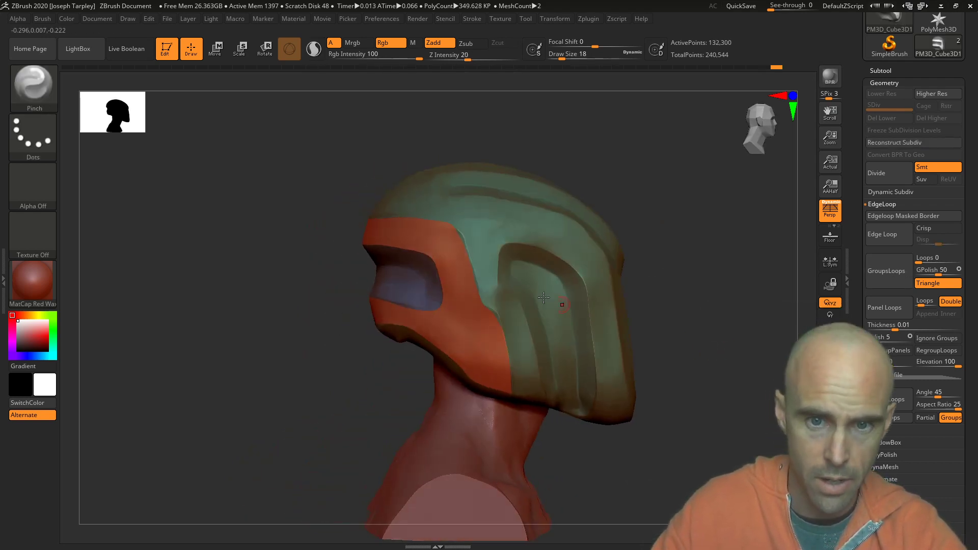
Isolate the back plate's recess and lasso-mask its inner floor as its own polygroup, leaving a rim around it.
left_click(421, 289, "ctrl+shift")
key("ctrl+shift")
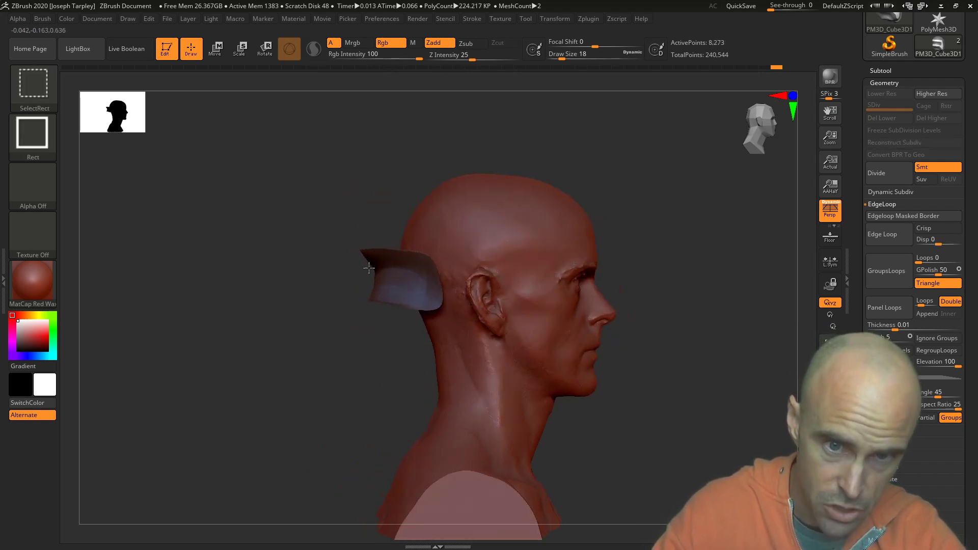
left_click_drag(426, 276, 427, 276, "ctrl+shift")
key("ctrl+z")
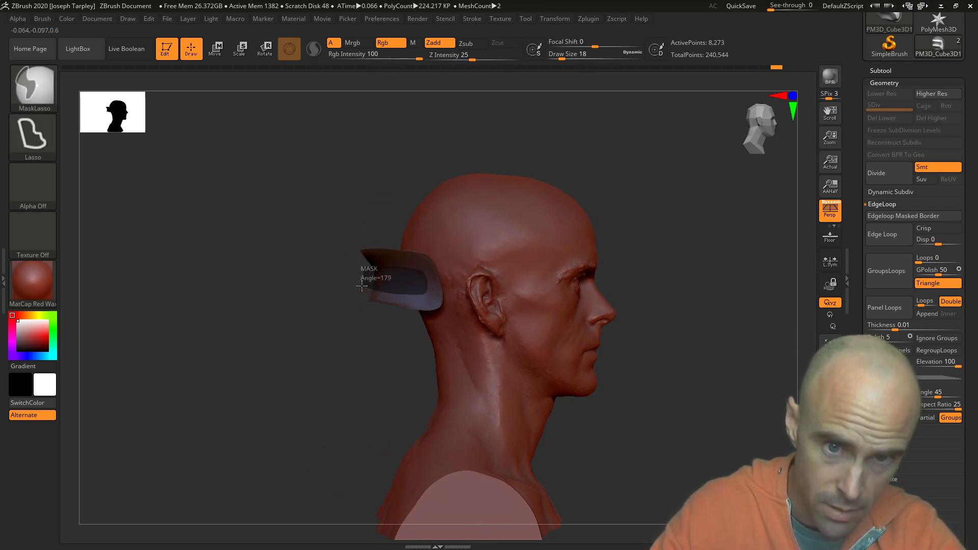
left_click_drag(275, 326, 336, 335)
key("ctrl+w")
left_click_drag(596, 290, 459, 278)
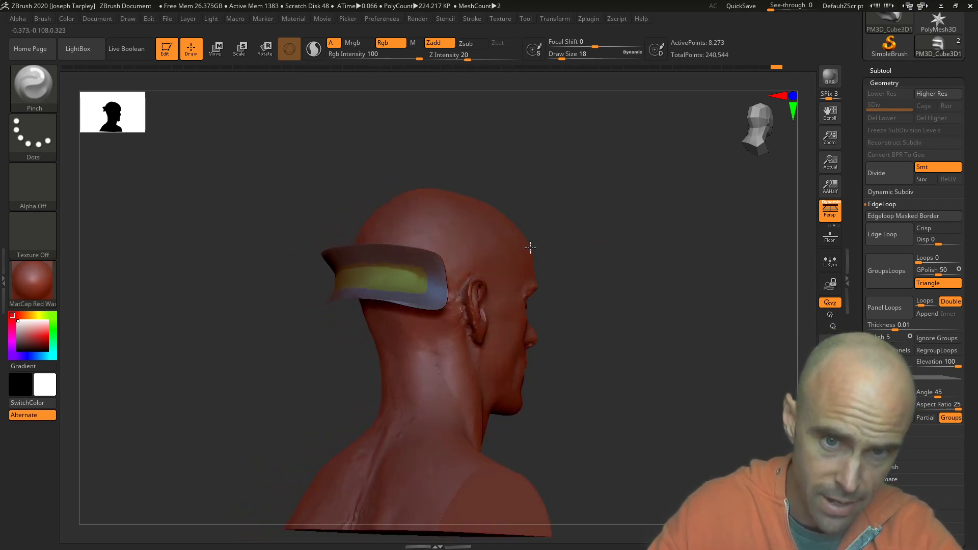
Apply GroupsLoops with 0 loops and GPolish 50 to the recess's inner floor and its rim, isolating each in turn, and clear the mask.
left_click(447, 279, "ctrl+alt+shift")
left_click(888, 272)
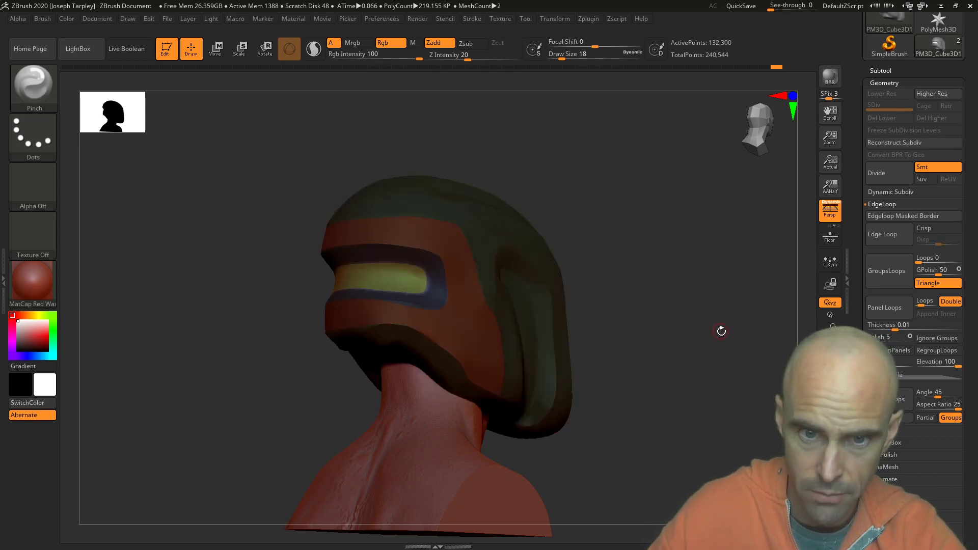
left_click(431, 276, "ctrl+shift")
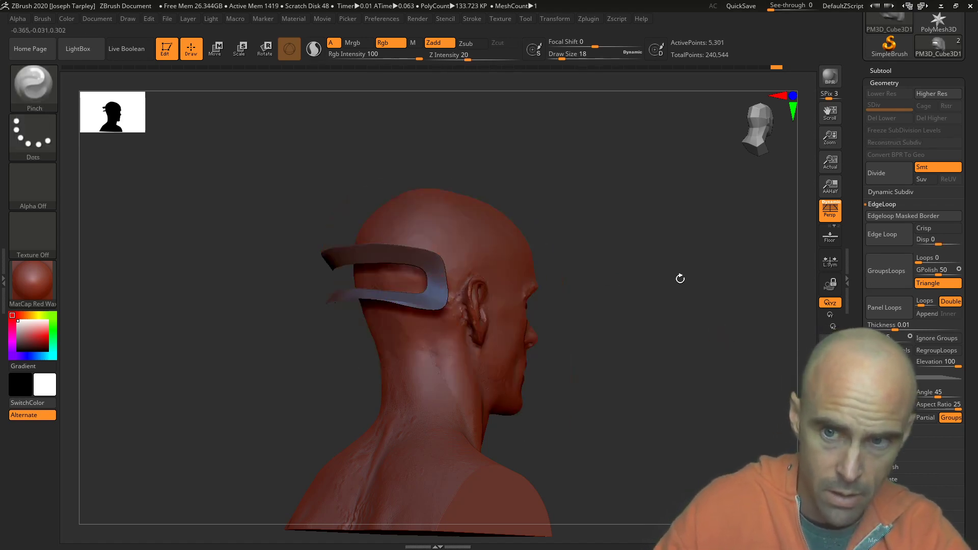
left_click(878, 270)
left_click(695, 325, "ctrl")
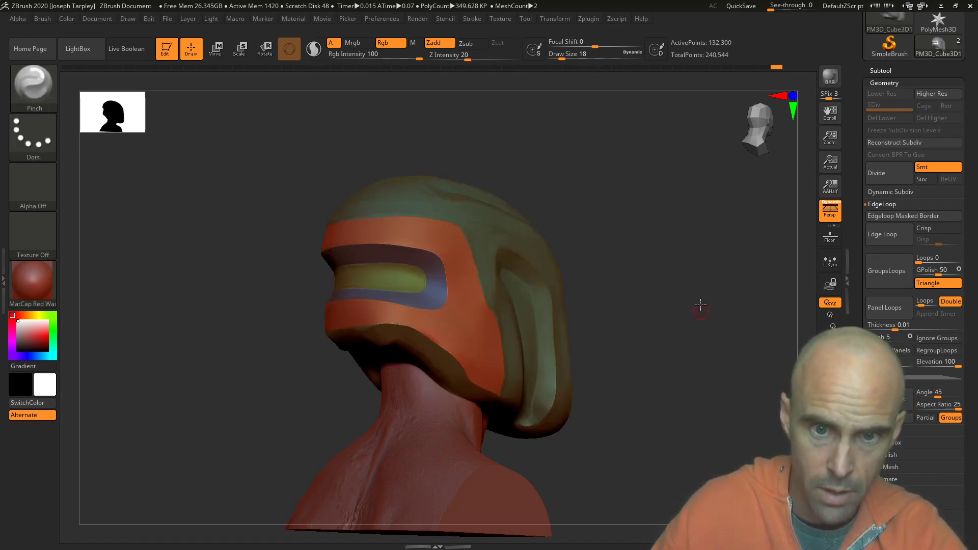
Switch off the polygroup colours and examine the polished edges of the back plate's recess and the whole helmet.
left_click_drag(698, 309, 684, 296, "shift")
key("shift+f")
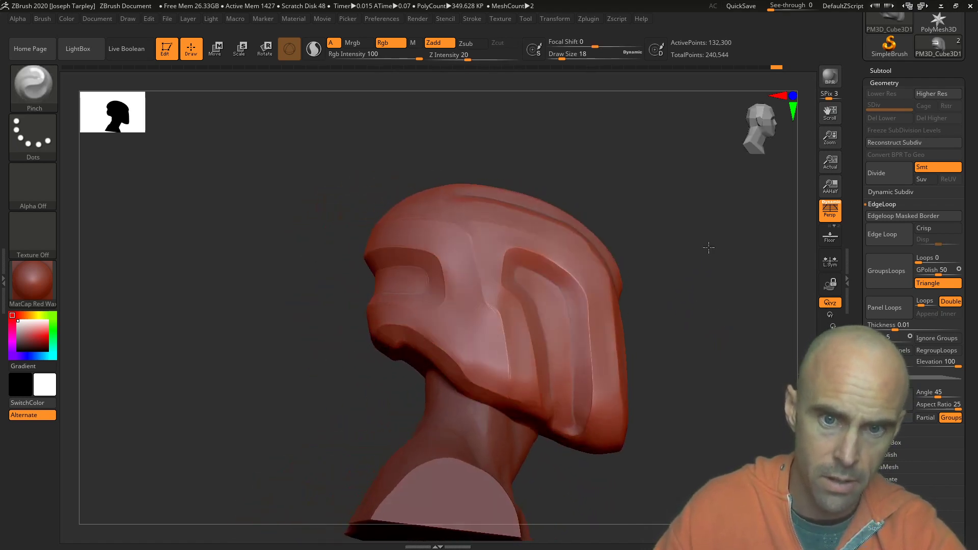
left_click_drag(708, 246, 661, 264)
left_click_drag(306, 155, 290, 394, "alt")
left_click_drag(218, 378, 344, 372, "alt")
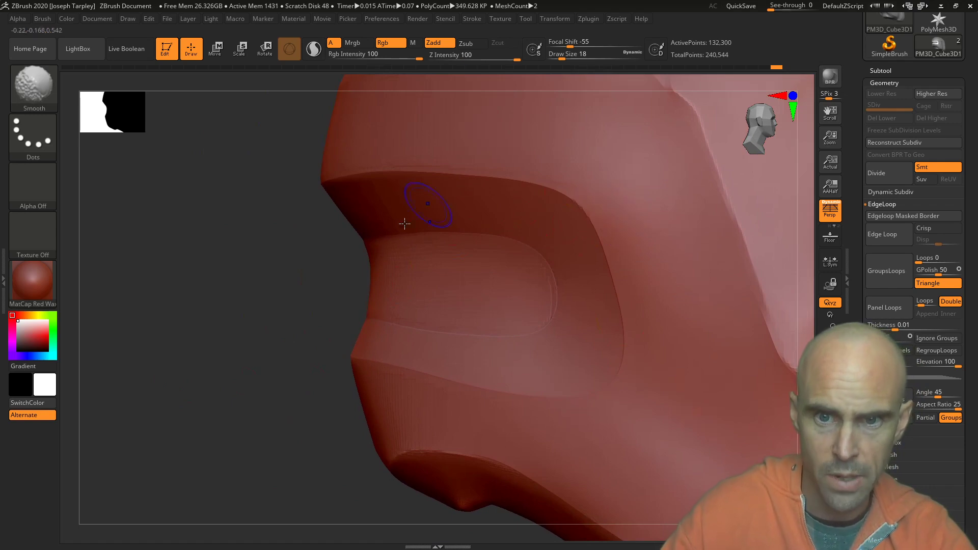
left_click_drag(153, 326, 127, 359)
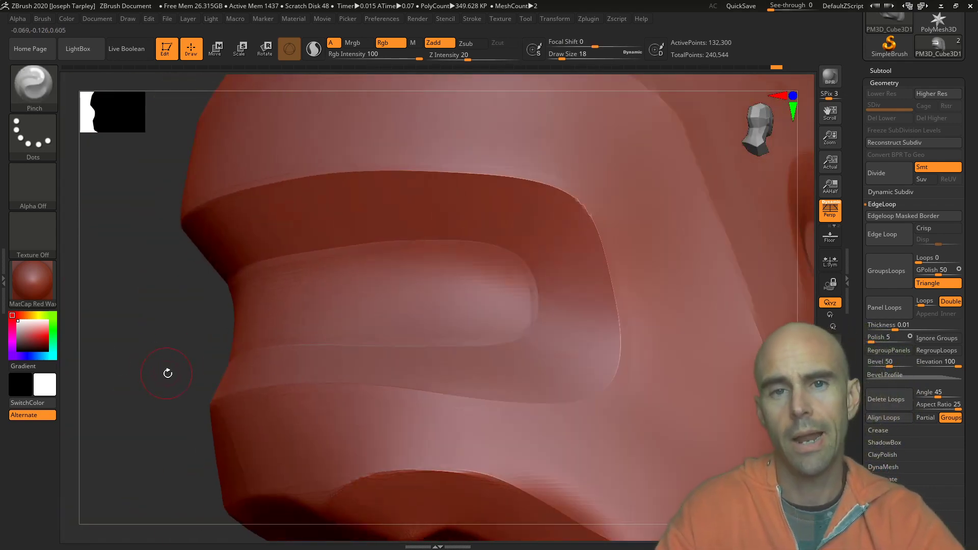
key("f")
left_click_drag(652, 301, 630, 300)
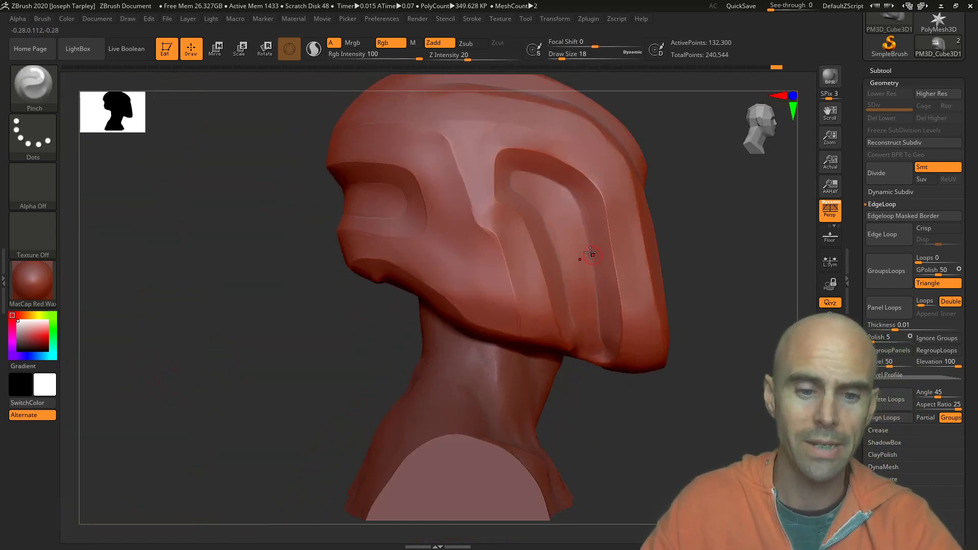
key("f")
key("f")
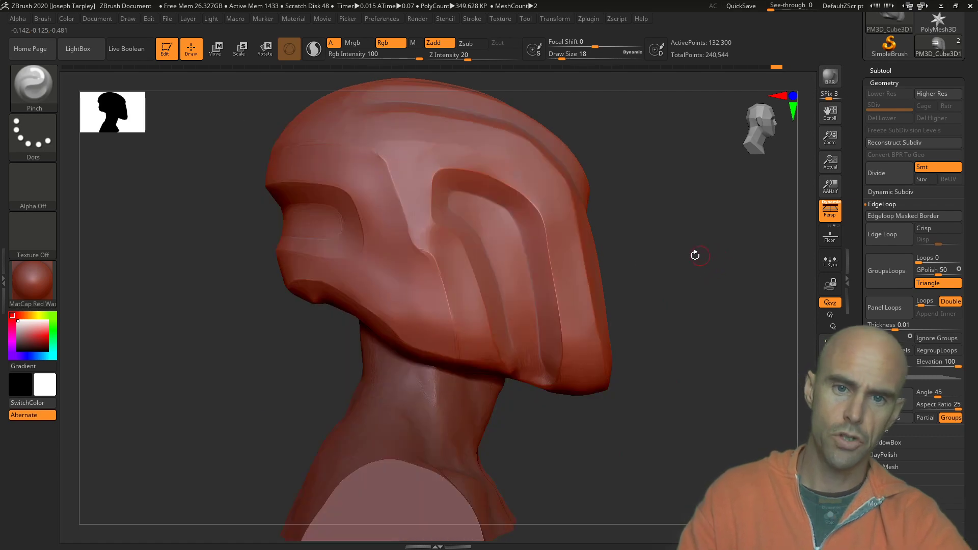
Isolate the helmet's main shell polygroup and lasso-mask the central crown panel along its rounded front edge.
left_click(418, 203, "ctrl+shift")
left_click_drag(662, 244, 533, 447)
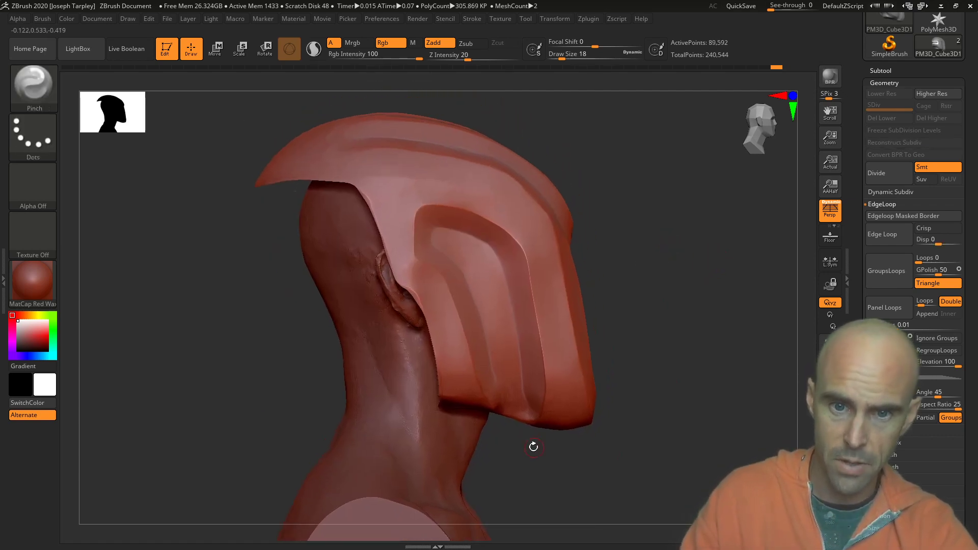
mouse_move(497, 413)
left_mouse_down()
mouse_move(654, 283)
mouse_move(558, 267)
mouse_move(201, 395)
mouse_move(169, 377)
mouse_move(216, 323)
left_mouse_up()
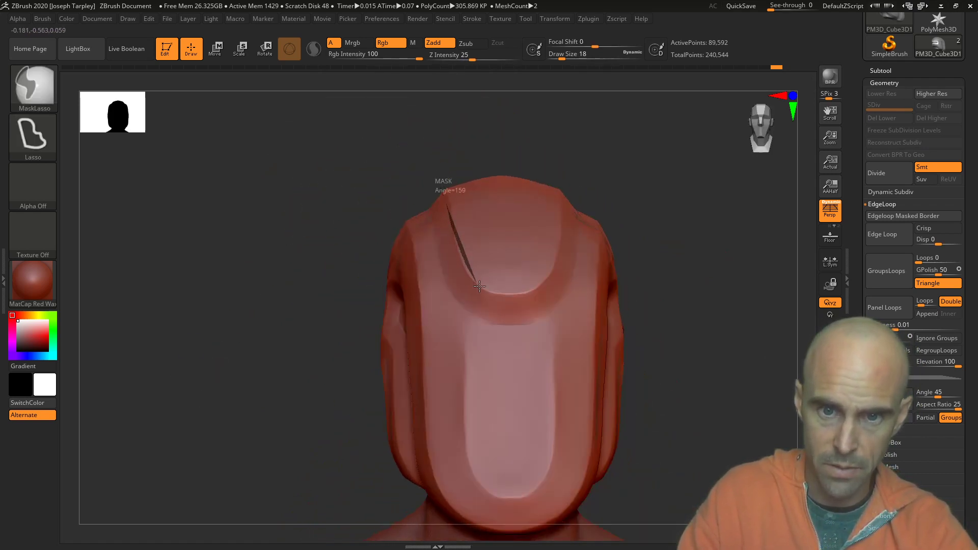
mouse_move(479, 286)
left_mouse_down("ctrl")
mouse_move(525, 288)
mouse_move(552, 275)
left_mouse_up("ctrl")
mouse_move(563, 240)
left_mouse_down("ctrl")
mouse_move(530, 171)
mouse_move(555, 165)
left_mouse_up("ctrl")
left_click_drag(490, 148, 546, 159)
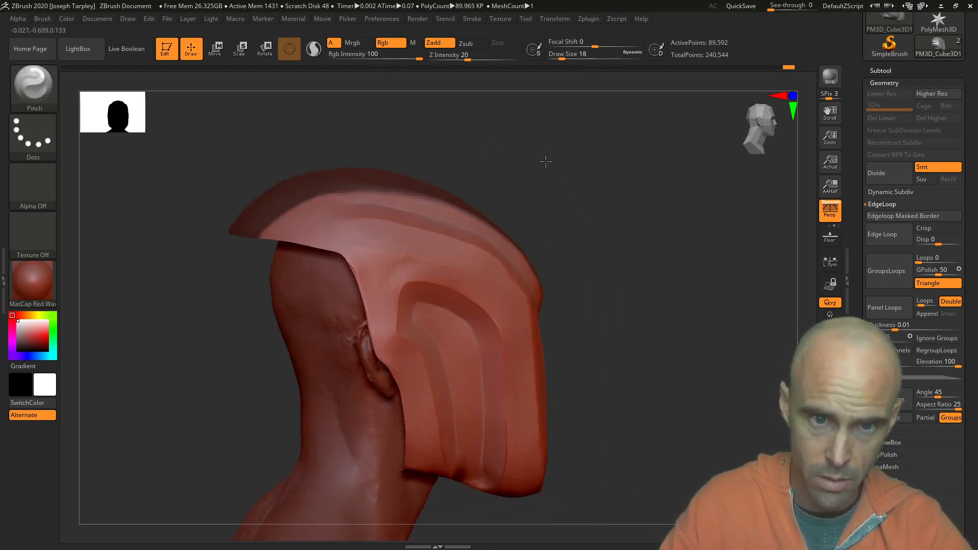
left_click_drag(601, 143, 604, 196)
left_click_drag(648, 168, 608, 144)
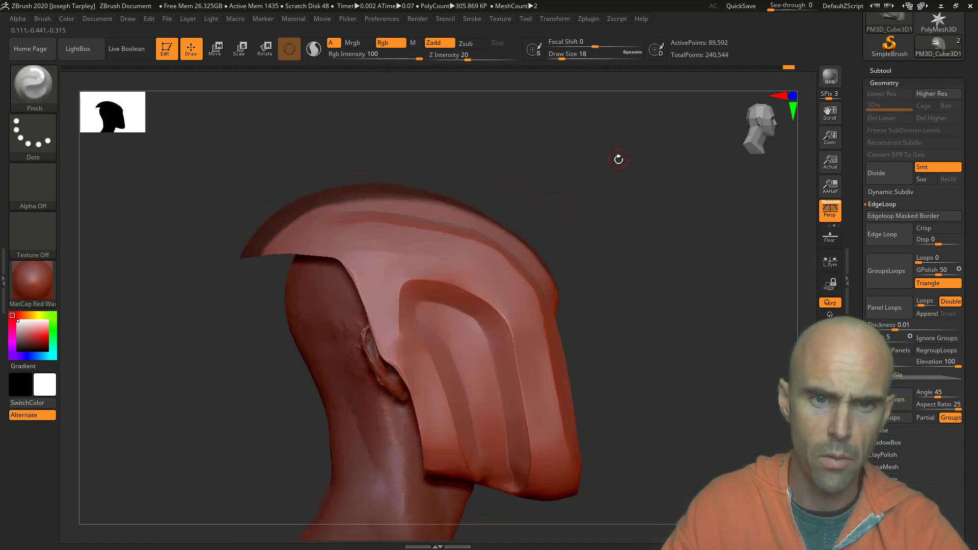
Finish the mask on the helmet's central crown panel, make it its own polygroup and hide it.
key("ctrl")
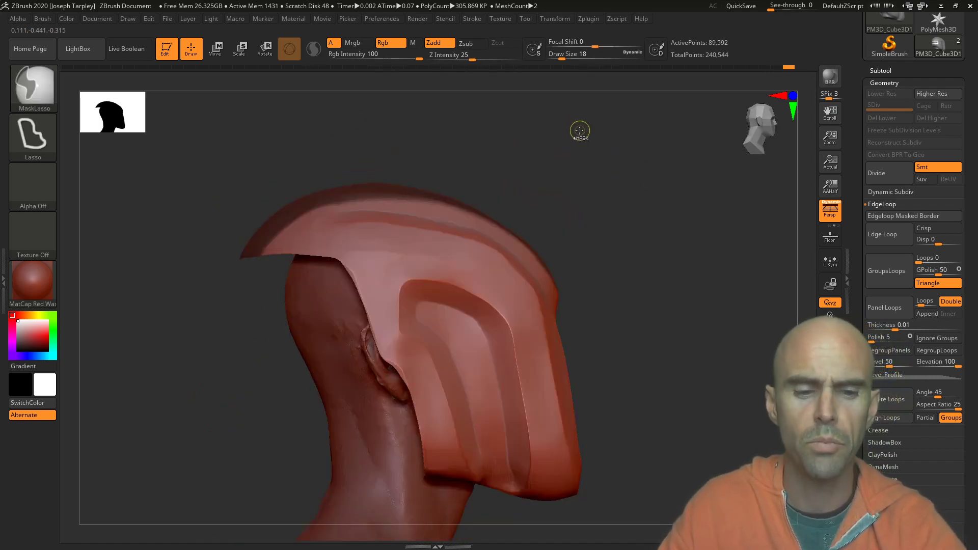
left_click_drag(614, 150, 633, 184)
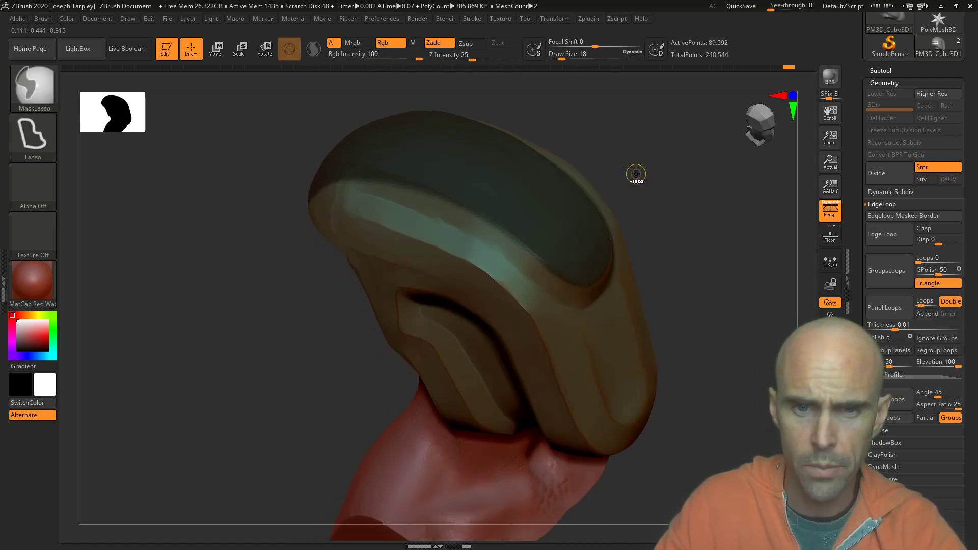
left_click(635, 174, "ctrl")
mouse_move(655, 175)
left_mouse_down()
mouse_move(662, 133)
mouse_move(586, 224)
mouse_move(640, 212)
mouse_move(624, 179)
mouse_move(567, 173)
mouse_move(500, 200)
left_mouse_up()
left_click(576, 251, "ctrl+shift")
Lasso-mask the band bordering the crown opening, make it its own polygroup and hide it.
key("ctrl")
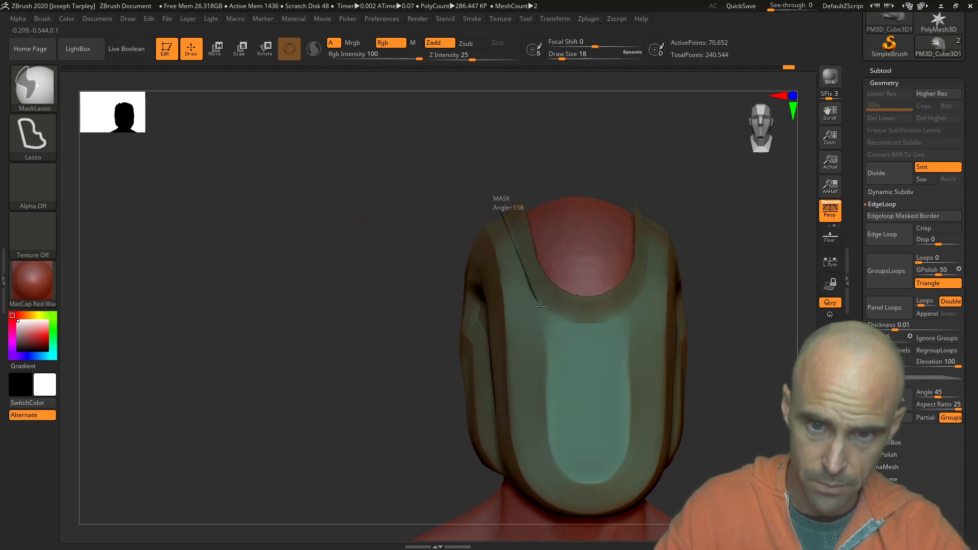
mouse_move(576, 321)
left_mouse_down("ctrl")
mouse_move(611, 316)
mouse_move(636, 275)
mouse_move(639, 165)
mouse_move(660, 319)
mouse_move(642, 328)
left_mouse_up("ctrl")
key("ctrl")
mouse_move(656, 184)
left_mouse_down("ctrl+alt")
mouse_move(662, 316)
mouse_move(640, 339)
left_mouse_up("ctrl+alt")
mouse_move(606, 165)
left_mouse_down()
mouse_move(683, 173)
mouse_move(661, 162)
mouse_move(647, 168)
left_mouse_up()
key("ctrl+w")
left_click(594, 302, "ctrl+alt+shift")
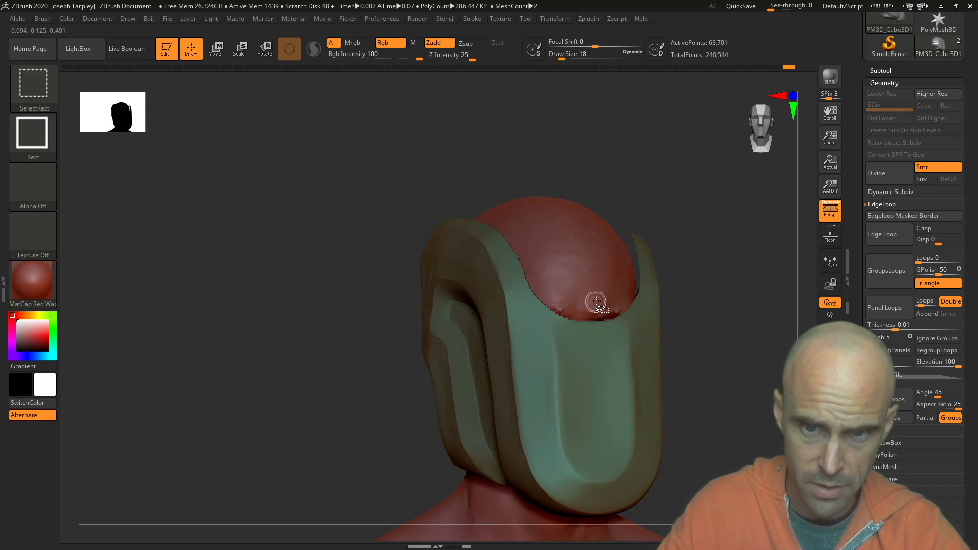
Lasso-mask the recessed centre panel of the faceplate and trim the mask where it spills past the lower corners.
left_click_drag(698, 212, 687, 210)
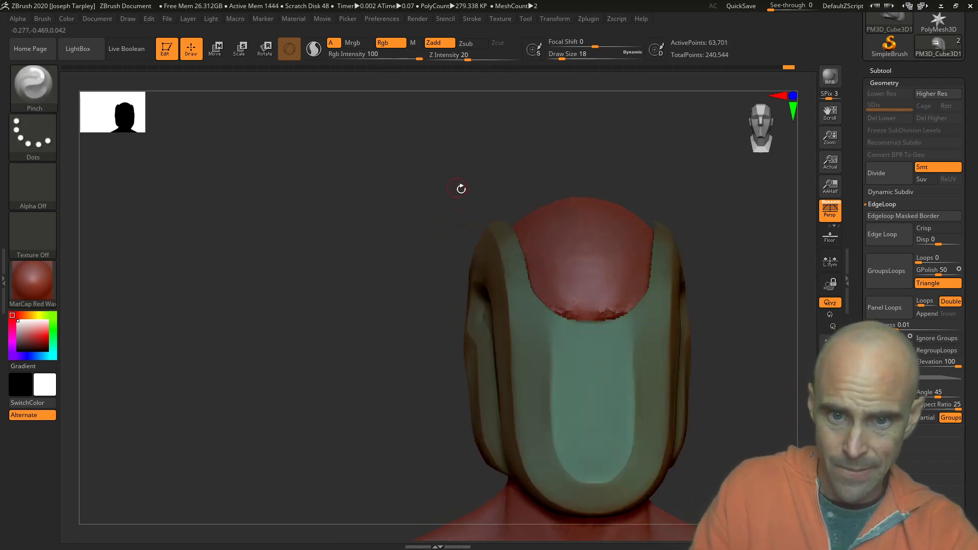
left_click_drag(547, 308, 548, 344, "ctrl")
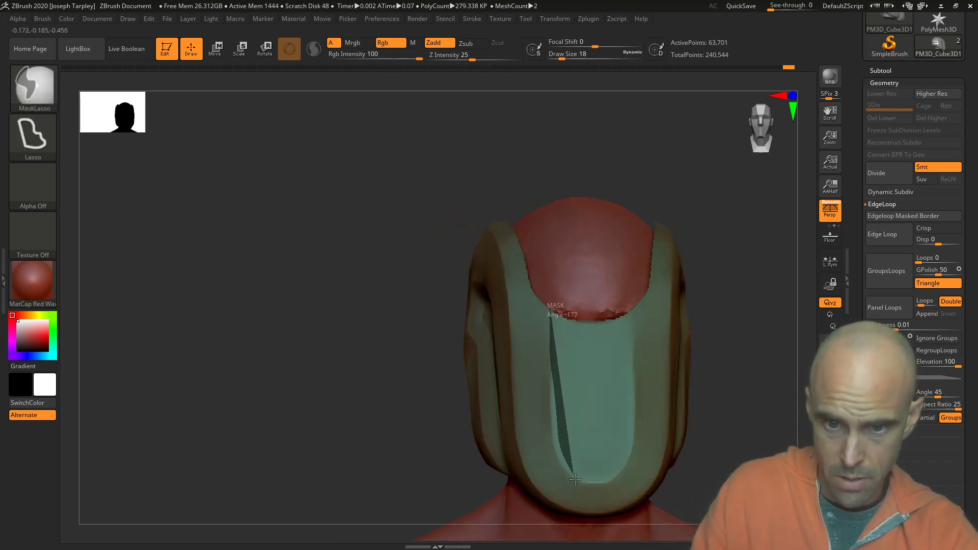
mouse_move(574, 479)
left_mouse_down("ctrl")
mouse_move(608, 461)
mouse_move(631, 422)
mouse_move(631, 307)
left_mouse_up("ctrl")
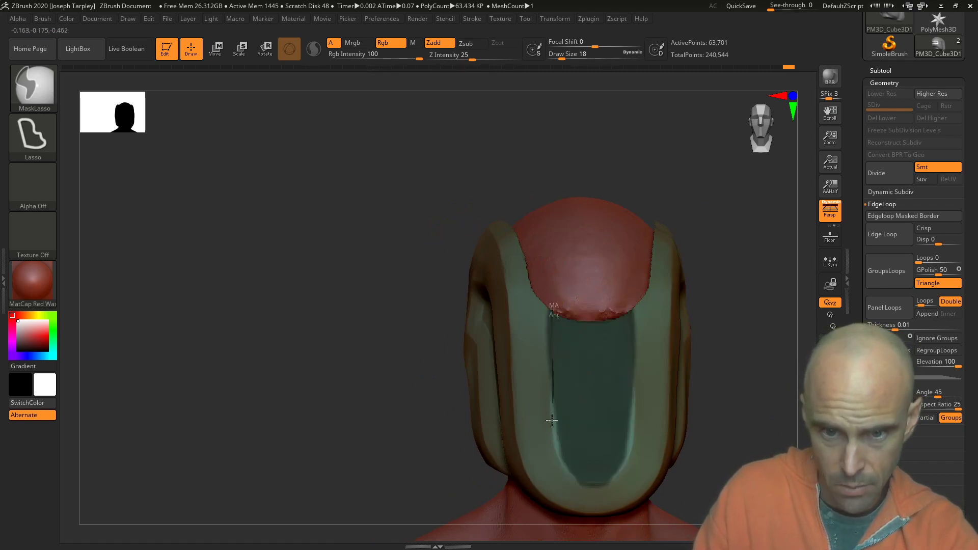
mouse_move(567, 471)
left_mouse_down("ctrl")
mouse_move(552, 378)
mouse_move(579, 473)
mouse_move(647, 457)
left_mouse_up("ctrl")
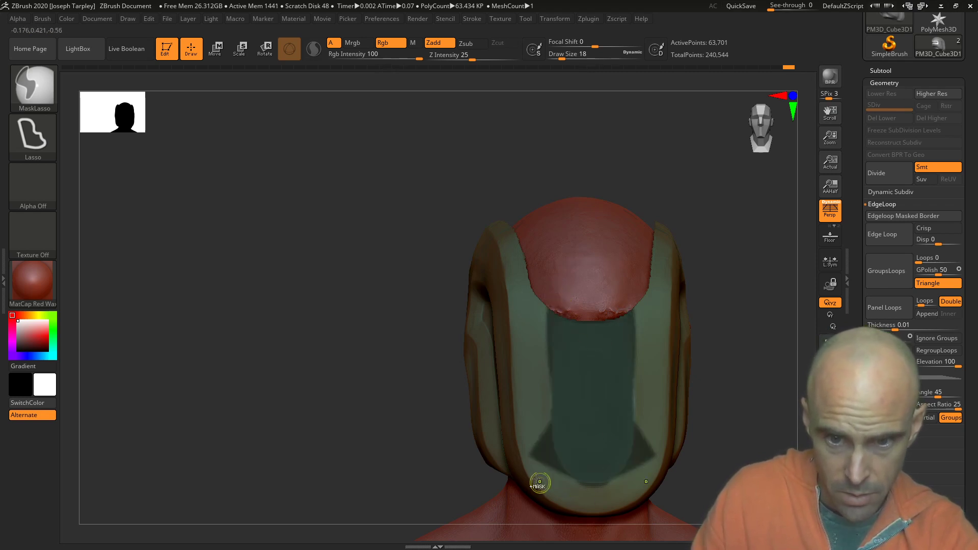
left_click_drag(485, 409, 562, 476, "ctrl")
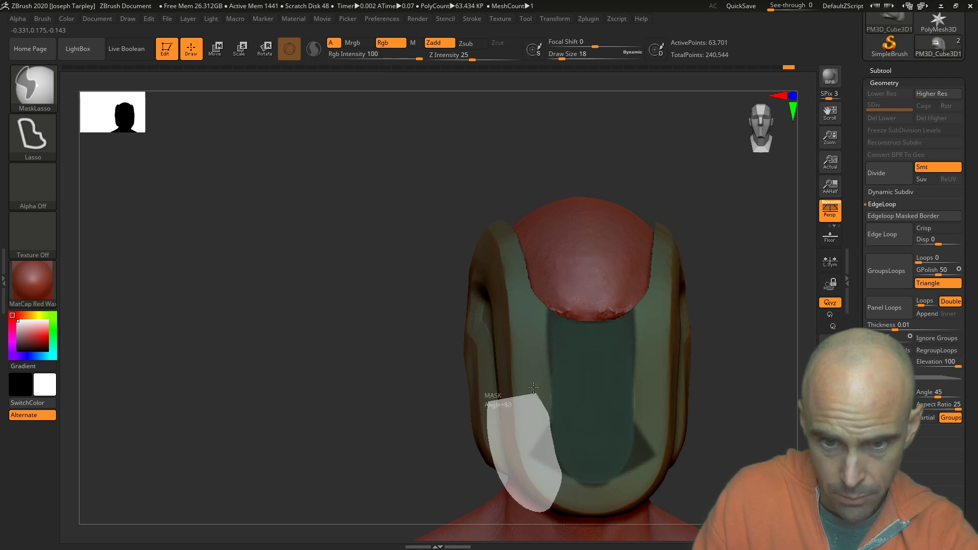
mouse_move(534, 387)
left_mouse_down("ctrl")
mouse_move(558, 519)
mouse_move(574, 507)
left_mouse_up("ctrl")
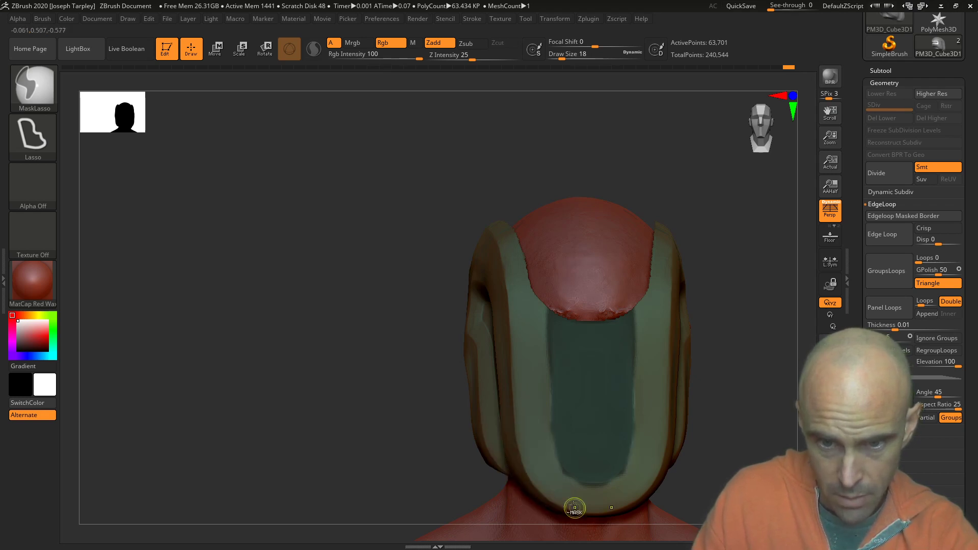
left_click_drag(635, 486, 635, 485, "ctrl+alt")
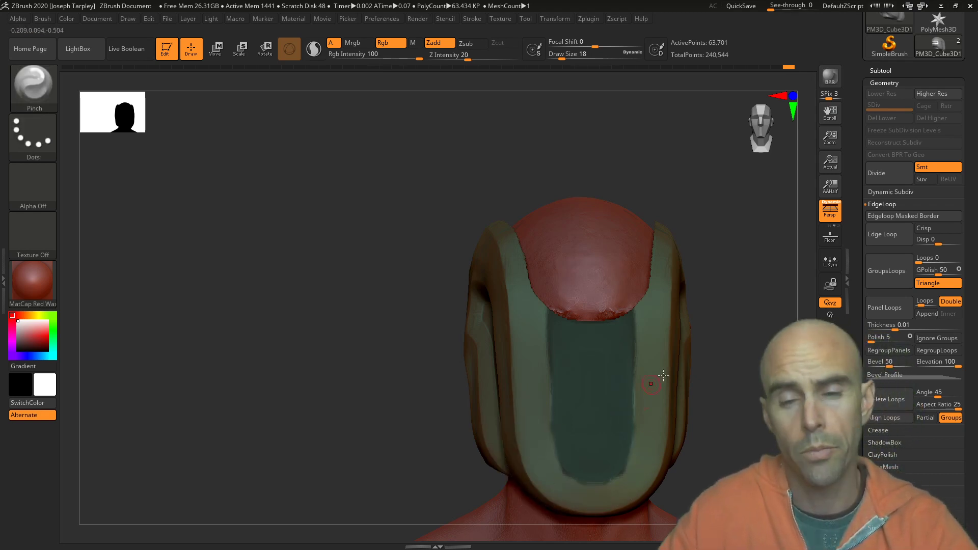
Make the masked faceplate centre panel its own polygroup and hide it.
mouse_move(726, 308)
left_mouse_down()
mouse_move(769, 297)
mouse_move(671, 284)
mouse_move(684, 293)
left_mouse_up()
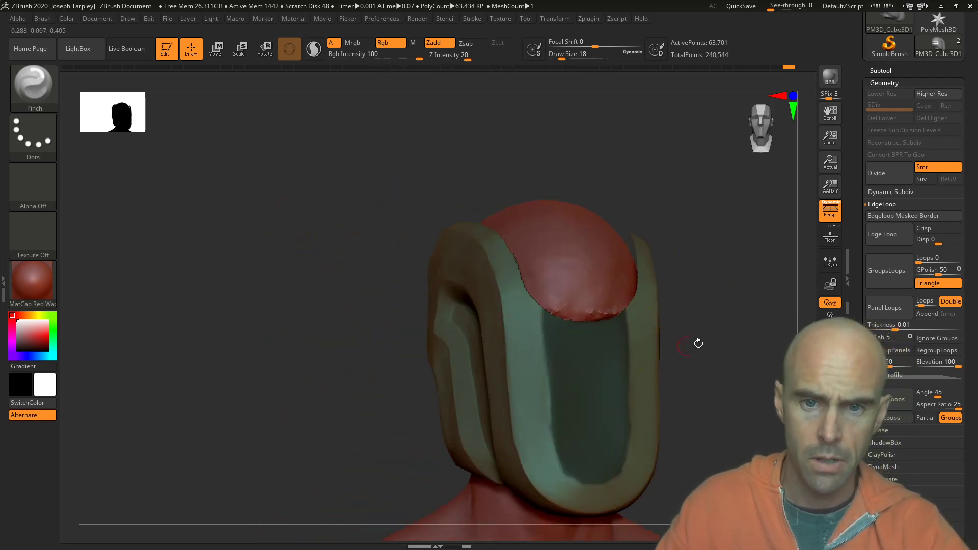
left_click(727, 334, "ctrl")
mouse_move(729, 334)
left_mouse_down()
mouse_move(809, 334)
mouse_move(740, 316)
left_mouse_up()
left_click(613, 389, "ctrl+shift")
left_click_drag(701, 451, 693, 293, "alt")
left_click_drag(562, 415, 572, 454, "alt")
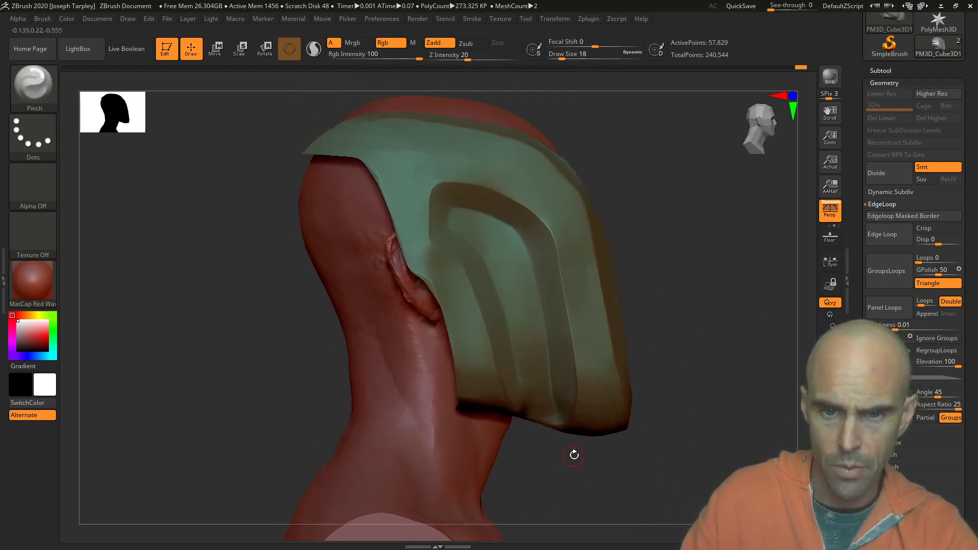
mouse_move(524, 209)
left_mouse_down("ctrl")
mouse_move(466, 185)
mouse_move(429, 193)
mouse_move(429, 228)
left_mouse_up("ctrl")
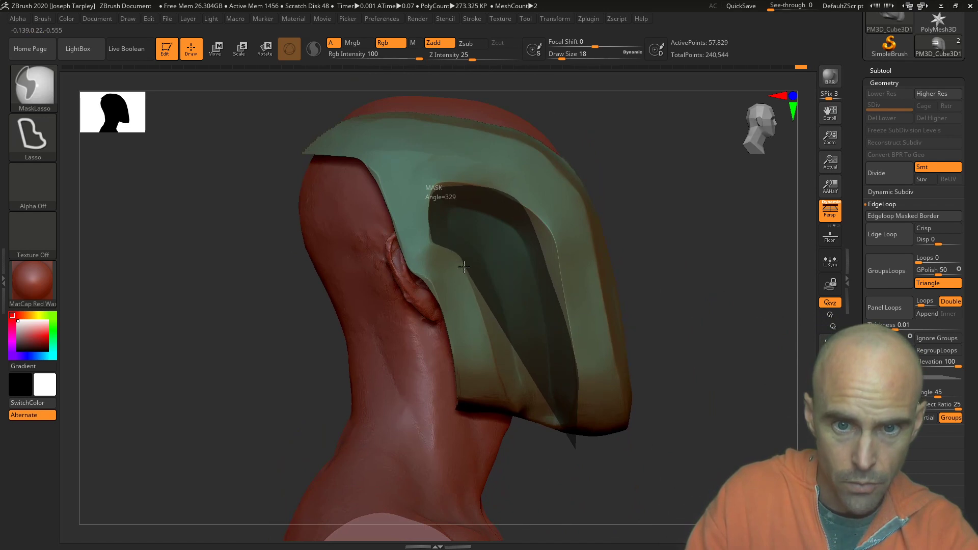
left_click_drag(497, 383, 584, 504, "ctrl")
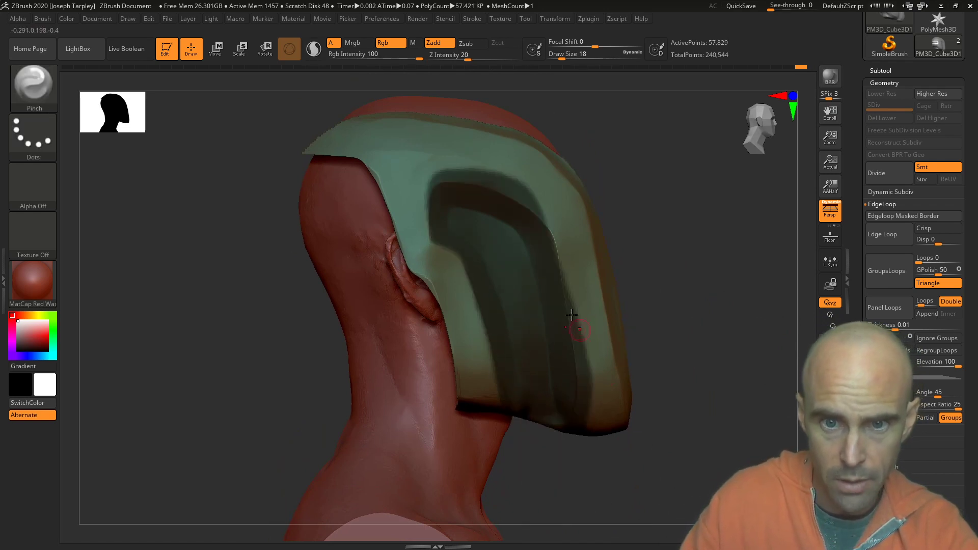
mouse_move(703, 244)
left_mouse_down()
mouse_move(673, 239)
mouse_move(702, 244)
mouse_move(696, 258)
left_mouse_up()
Switch off perspective and lasso-mask the recess on the helmet's side, trimming the mask along its upper edge.
key("p")
key("p")
key("p")
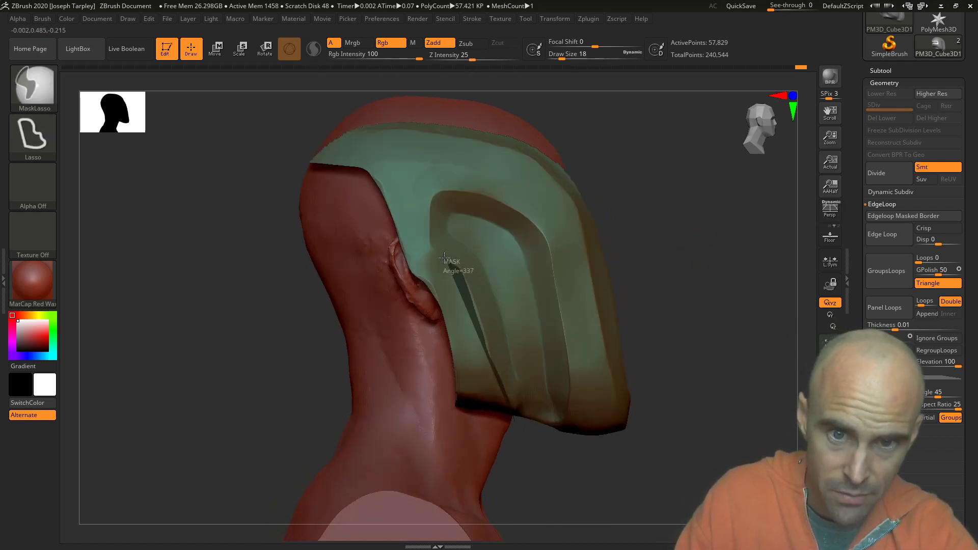
mouse_move(430, 235)
left_mouse_down("ctrl")
mouse_move(433, 192)
mouse_move(496, 204)
mouse_move(541, 230)
mouse_move(555, 289)
left_mouse_up("ctrl")
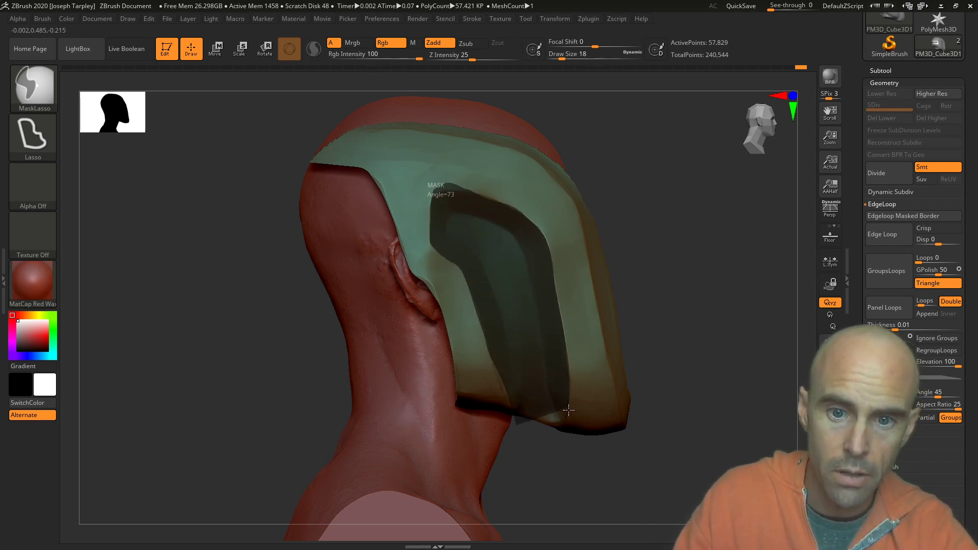
left_click_drag(569, 410, 519, 423, "ctrl")
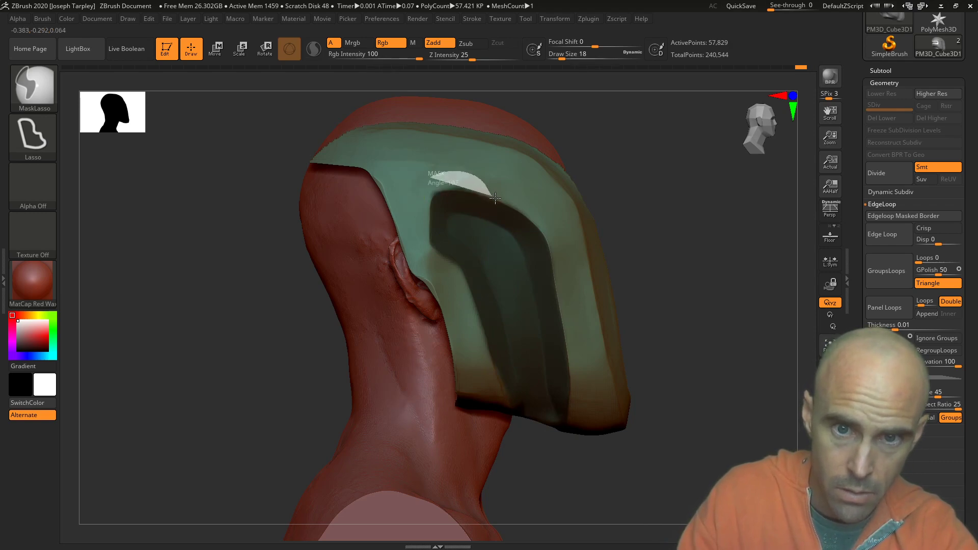
mouse_move(422, 179)
left_mouse_down("ctrl")
mouse_move(597, 192)
mouse_move(553, 189)
left_mouse_up("ctrl")
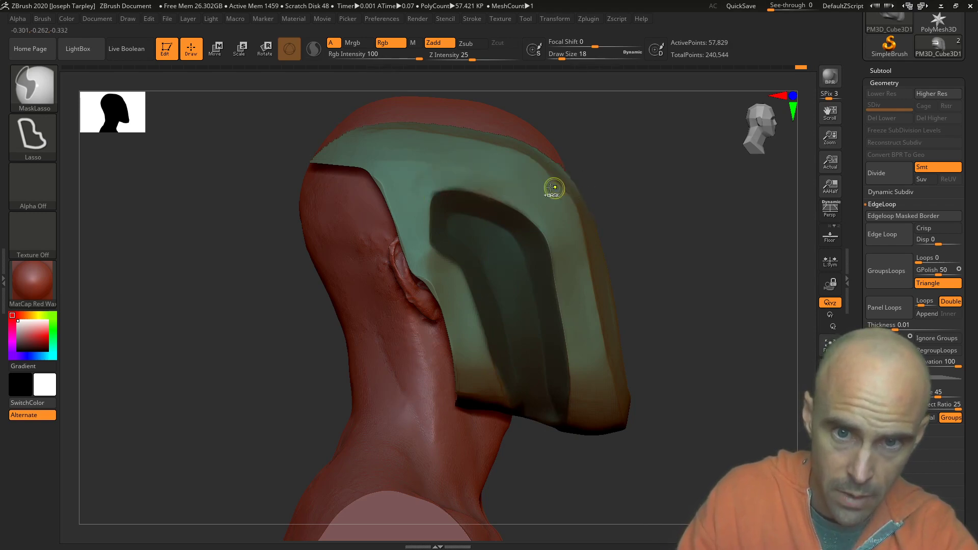
left_click_drag(597, 243, 591, 248, "ctrl")
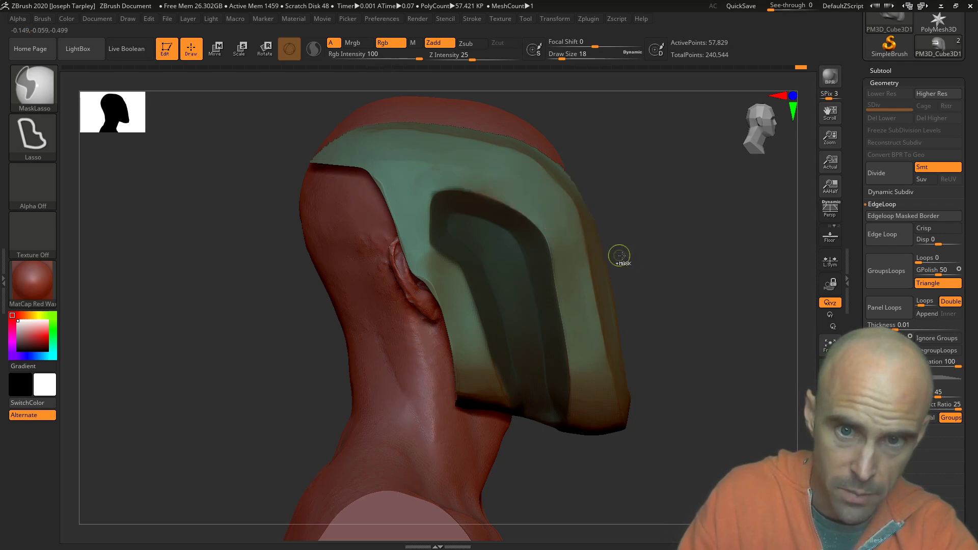
left_click_drag(377, 242, 484, 146, "ctrl")
Make the masked side recess its own polygroup and hide it.
mouse_move(727, 246)
left_mouse_down()
mouse_move(703, 234)
mouse_move(689, 189)
mouse_move(702, 131)
mouse_move(712, 271)
mouse_move(680, 266)
mouse_move(702, 260)
mouse_move(419, 226)
mouse_move(457, 243)
left_mouse_up()
key("ctrl+w")
left_click(514, 285, "ctrl+alt+shift")
key("f")
Lasso-mask the front face of the faceplate frame from the front, down both sides and around the chin.
key("ctrl+z")
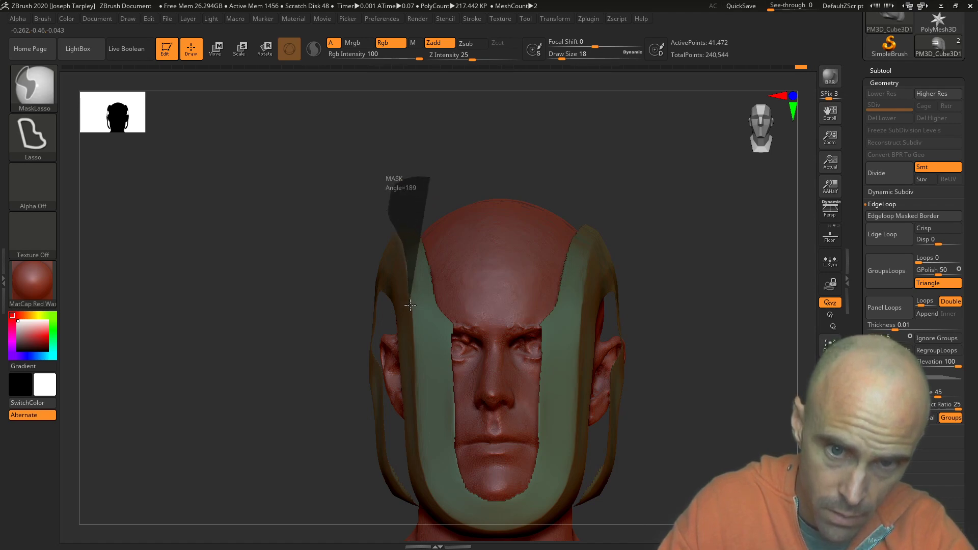
mouse_move(417, 363)
left_mouse_down("ctrl")
mouse_move(475, 328)
mouse_move(460, 224)
mouse_move(417, 112)
mouse_move(472, 301)
mouse_move(458, 397)
mouse_move(423, 385)
left_mouse_up("ctrl")
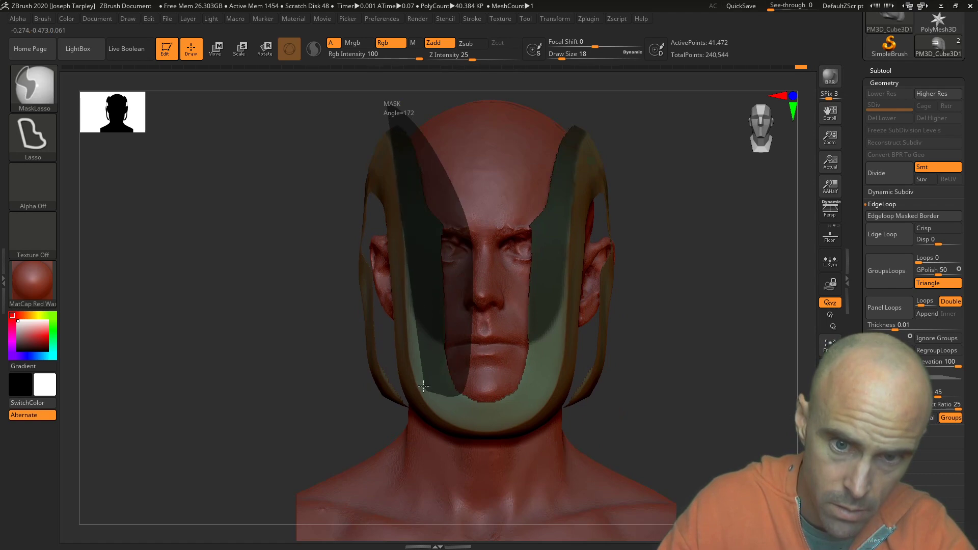
left_click_drag(408, 337, 407, 334, "ctrl")
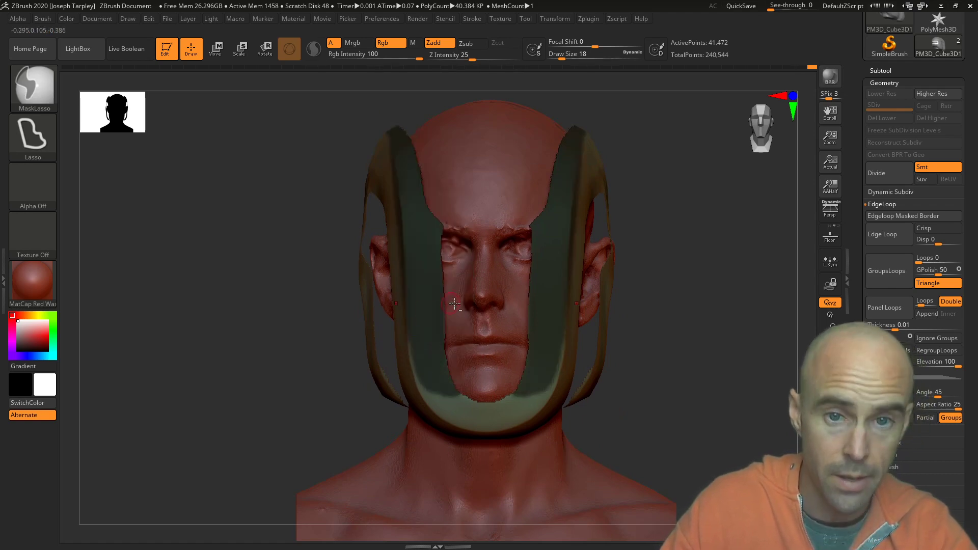
left_click_drag(689, 380, 694, 342, "alt")
mouse_move(481, 216)
left_mouse_down("ctrl")
mouse_move(443, 227)
mouse_move(418, 298)
left_mouse_up("ctrl")
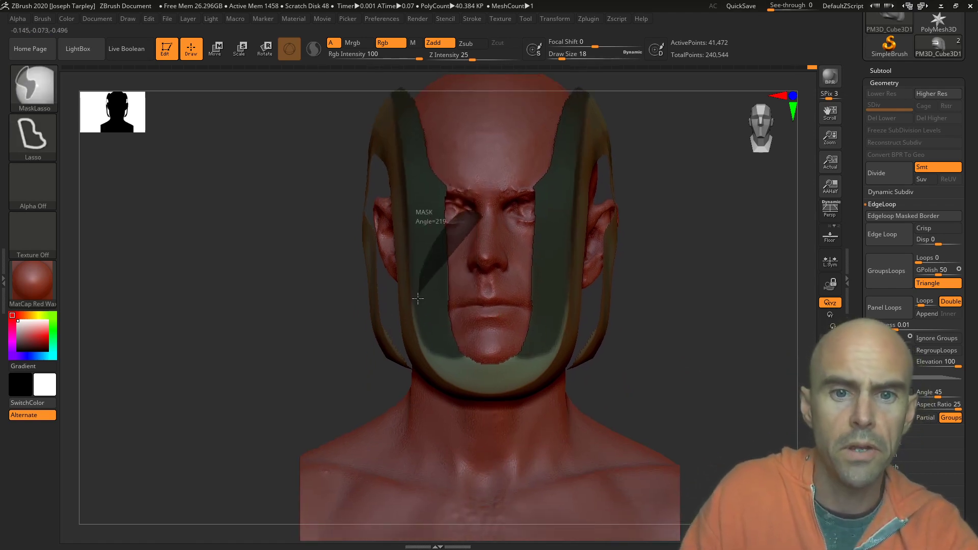
mouse_move(450, 383)
left_mouse_down("ctrl")
mouse_move(483, 396)
mouse_move(530, 389)
mouse_move(558, 360)
mouse_move(570, 224)
left_mouse_up("ctrl")
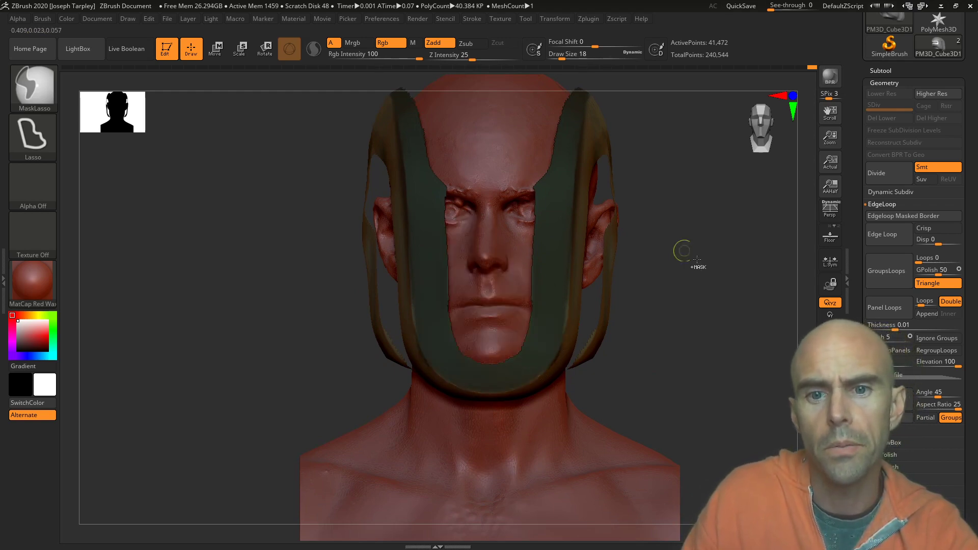
mouse_move(716, 290)
left_mouse_down()
mouse_move(734, 260)
mouse_move(573, 260)
left_mouse_up()
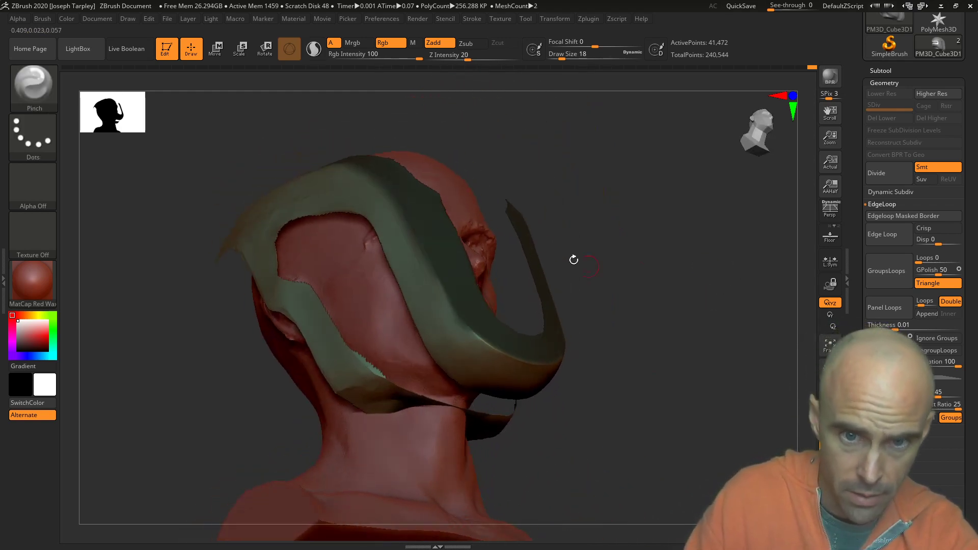
left_click_drag(451, 154, 422, 226, "ctrl")
left_click_drag(432, 266, 442, 296, "ctrl")
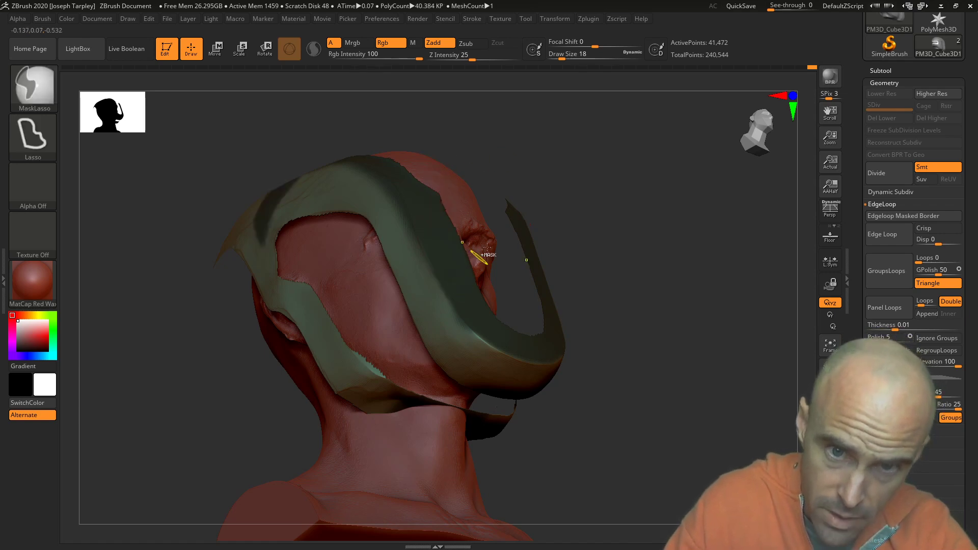
key("ctrl+z")
left_click_drag(640, 173, 345, 159, "shift")
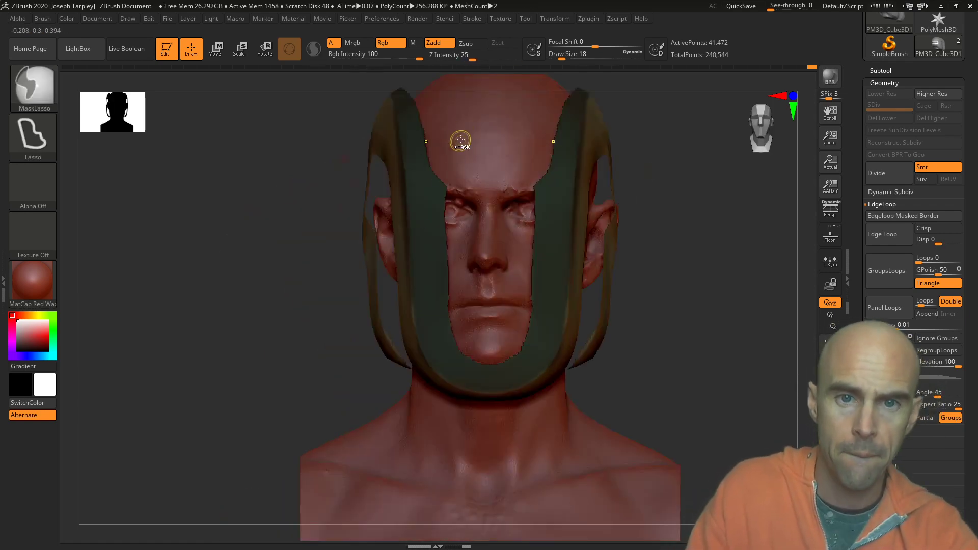
Complete the faceplate frame's front mask and remove the parts that spill onto the helmet's side surface.
left_click_drag(458, 133, 408, 269, "ctrl")
left_click_drag(414, 315, 444, 363, "ctrl")
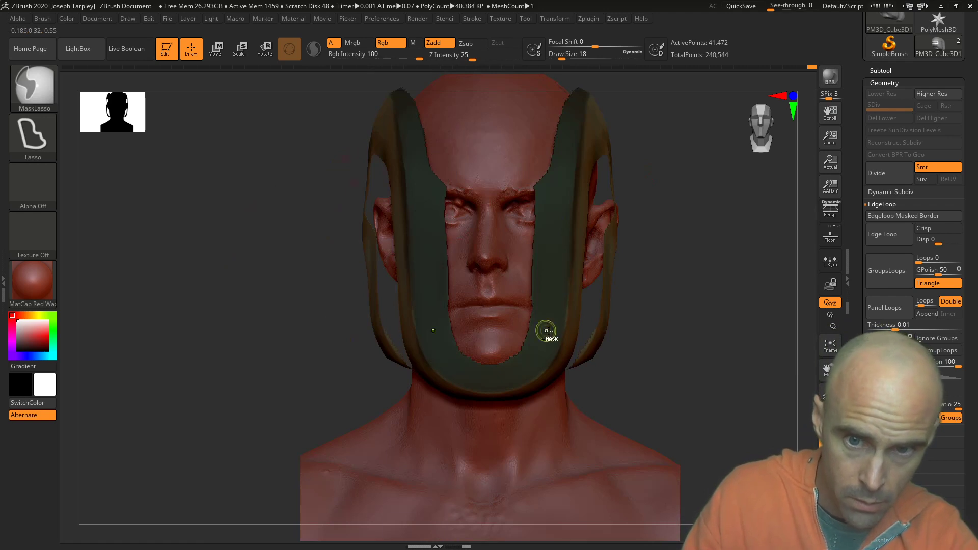
mouse_move(666, 334)
left_mouse_down()
mouse_move(590, 319)
mouse_move(565, 262)
left_mouse_up()
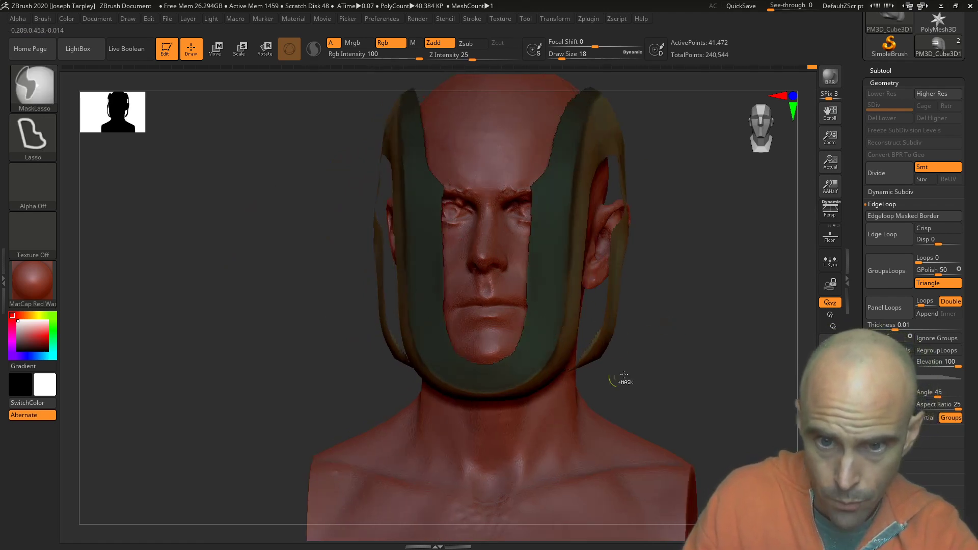
mouse_move(624, 375)
left_mouse_down()
mouse_move(749, 323)
mouse_move(727, 340)
mouse_move(716, 331)
mouse_move(740, 331)
left_mouse_up()
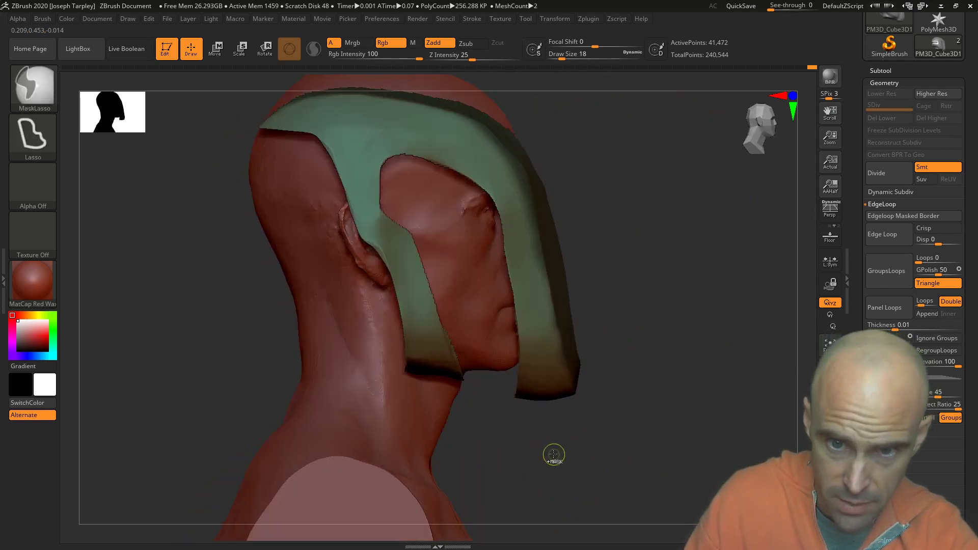
mouse_move(247, 190)
left_mouse_down("ctrl")
mouse_move(436, 121)
mouse_move(465, 124)
mouse_move(511, 156)
mouse_move(529, 175)
mouse_move(548, 262)
mouse_move(511, 470)
left_mouse_up("ctrl")
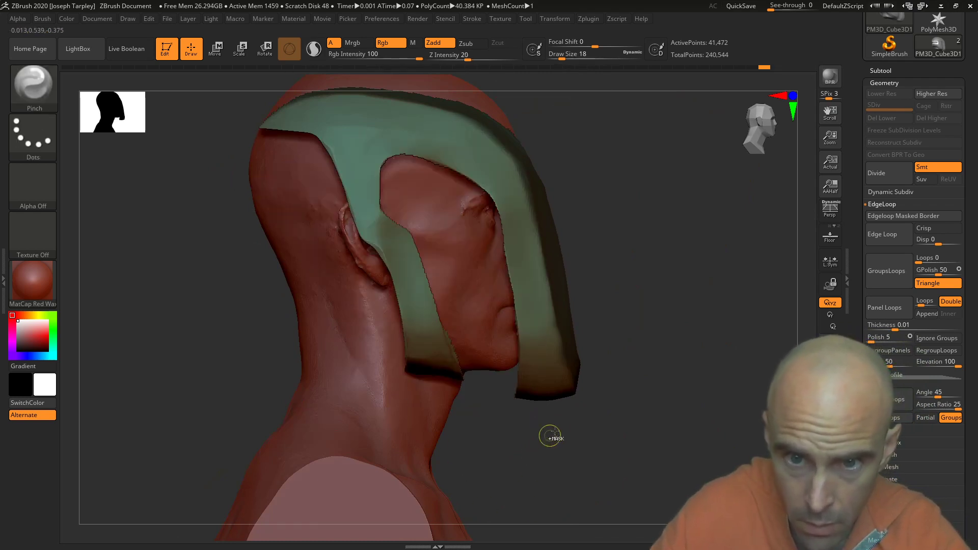
mouse_move(568, 439)
left_mouse_down("ctrl")
mouse_move(517, 295)
mouse_move(523, 193)
left_mouse_up("ctrl")
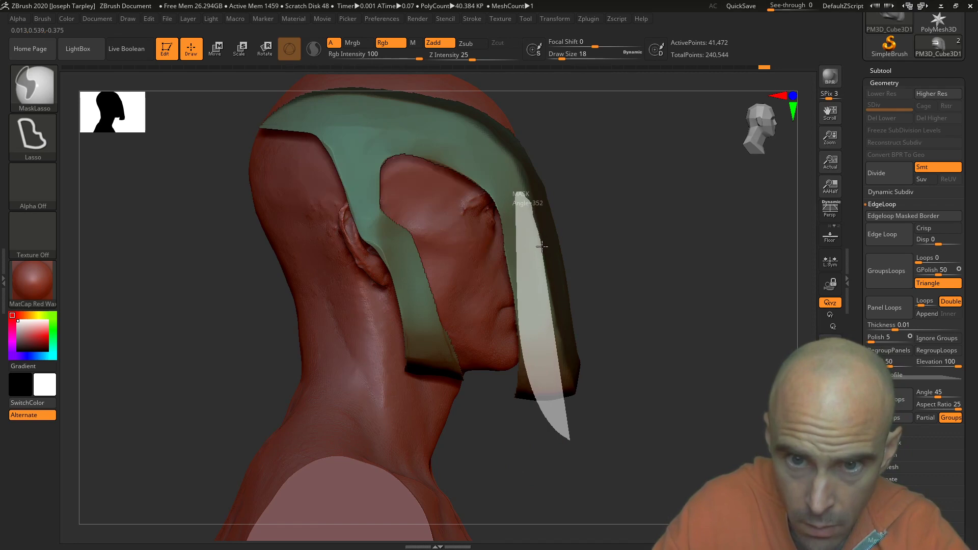
left_click_drag(556, 332, 558, 336, "ctrl")
mouse_move(585, 452)
left_mouse_down()
mouse_move(624, 375)
mouse_move(621, 347)
left_mouse_up()
mouse_move(524, 433)
left_mouse_down("ctrl")
mouse_move(480, 296)
mouse_move(504, 318)
left_mouse_up("ctrl")
Make the masked front face of the faceplate frame its own polygroup and hide it.
mouse_move(603, 428)
left_mouse_down()
mouse_move(596, 399)
mouse_move(635, 349)
mouse_move(666, 356)
mouse_move(640, 330)
mouse_move(637, 341)
left_mouse_up()
left_click_drag(666, 273, 611, 277)
left_click_drag(432, 304, 433, 317, "ctrl")
mouse_move(621, 280)
left_mouse_down()
mouse_move(533, 236)
mouse_move(607, 255)
mouse_move(458, 153)
mouse_move(617, 216)
mouse_move(590, 210)
left_mouse_up()
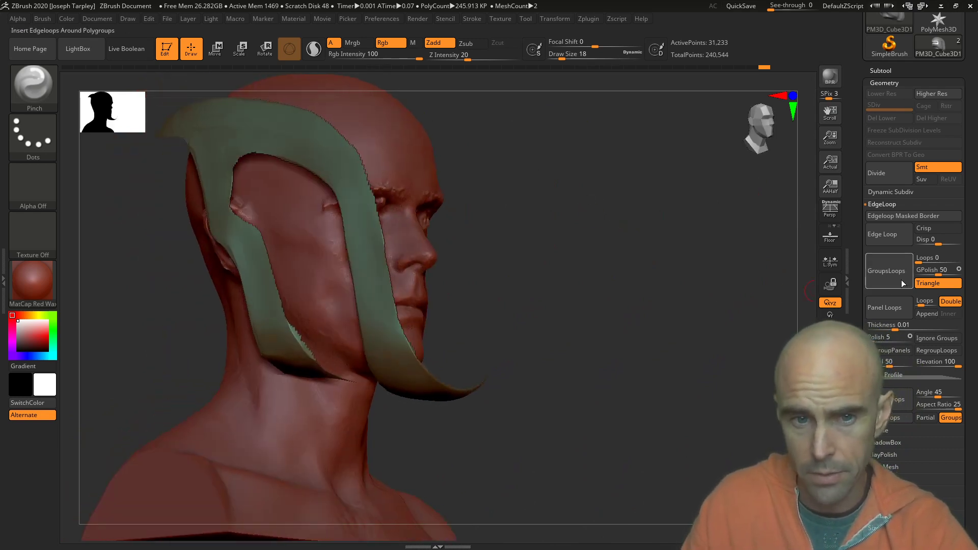
Bring all hidden helmet parts back into view and check the new polygroups.
left_click_drag(718, 292, 410, 273)
left_click(729, 332, "ctrl+shift")
left_click(719, 364, "ctrl")
left_click(705, 362, "ctrl")
left_click(514, 280, "ctrl+shift")
left_click(705, 315, "ctrl+shift")
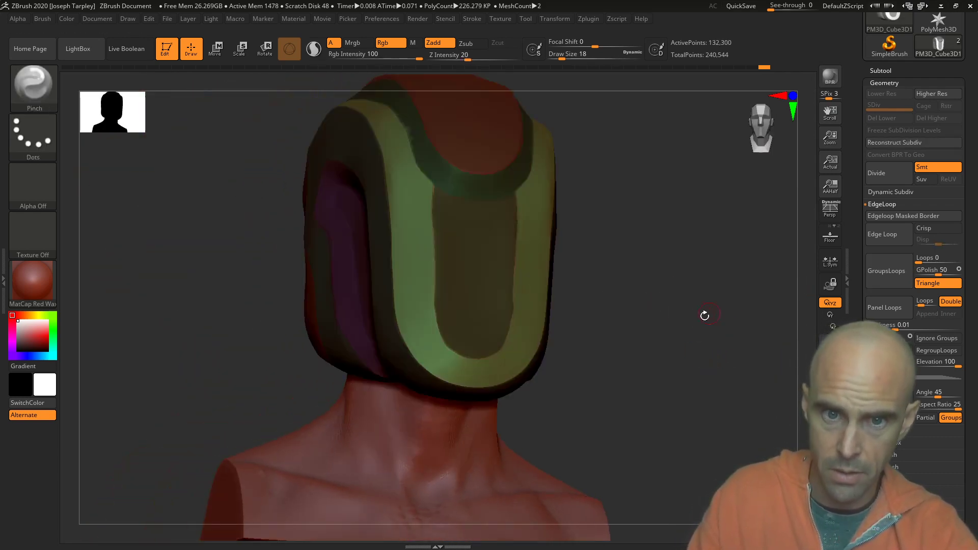
Acknowledge the abnormal-termination messages and let the project be saved to the QuickSave folder.
left_click(696, 327, "ctrl")
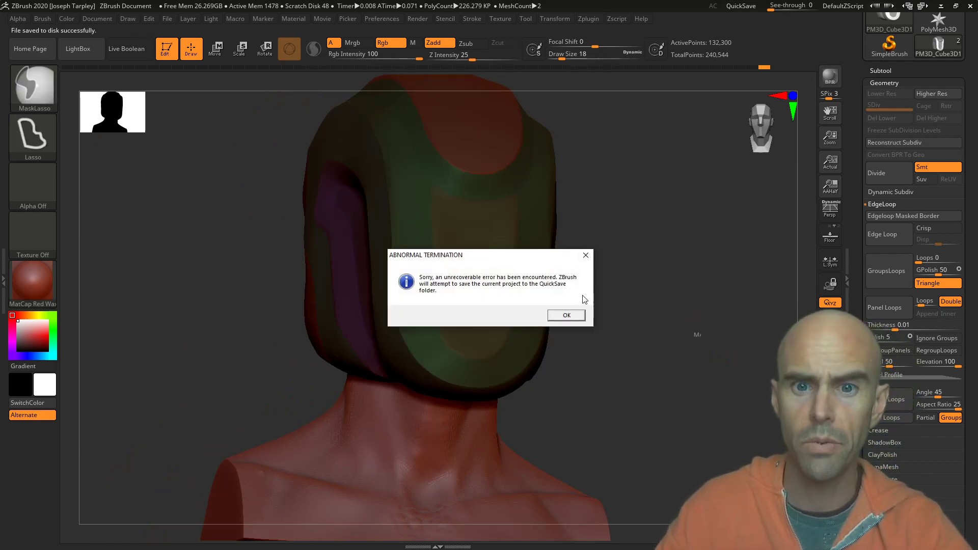
left_click_drag(531, 256, 541, 294)
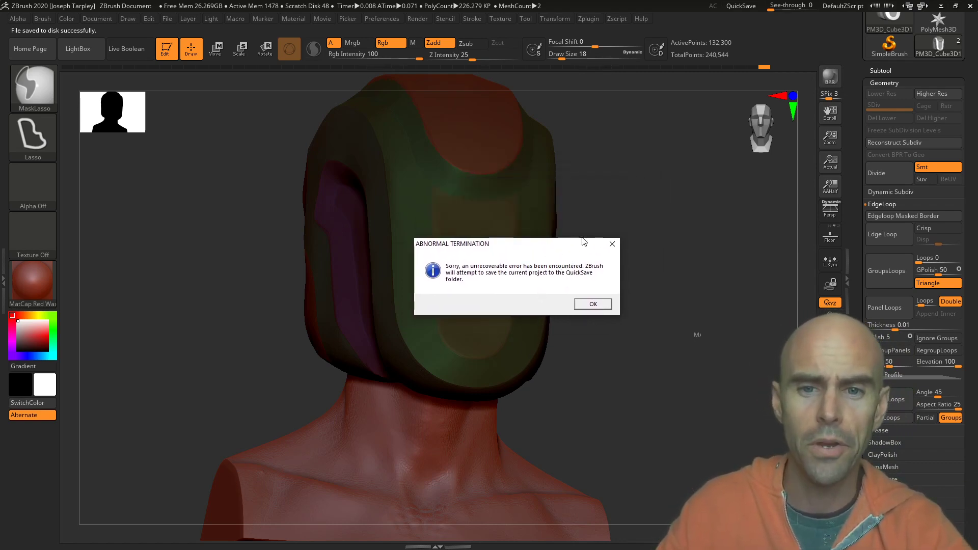
left_click_drag(571, 253, 731, 182)
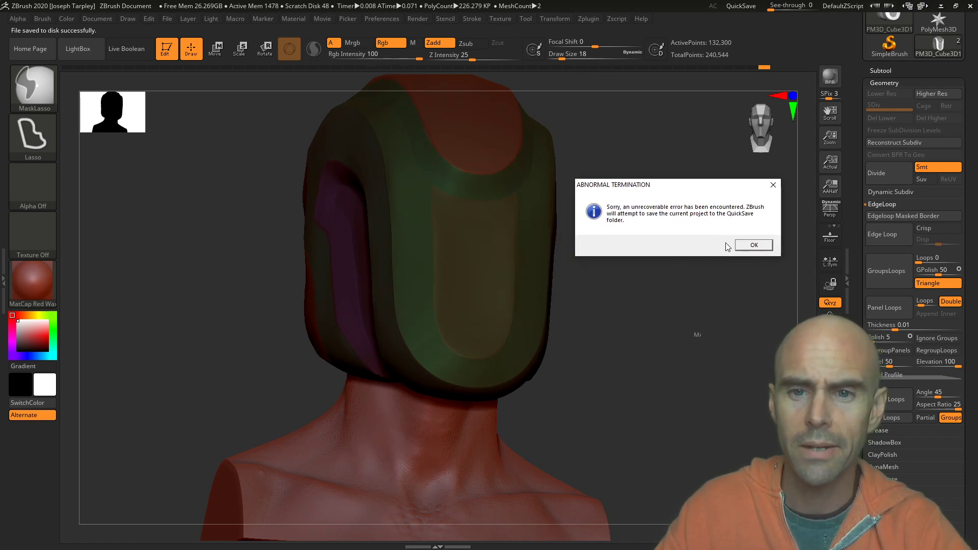
left_click(761, 247)
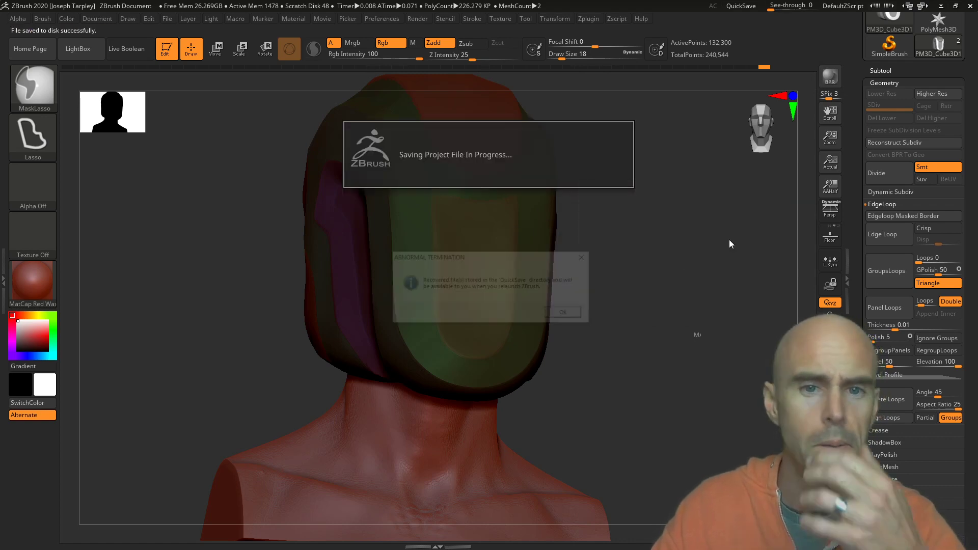
left_click(570, 315)
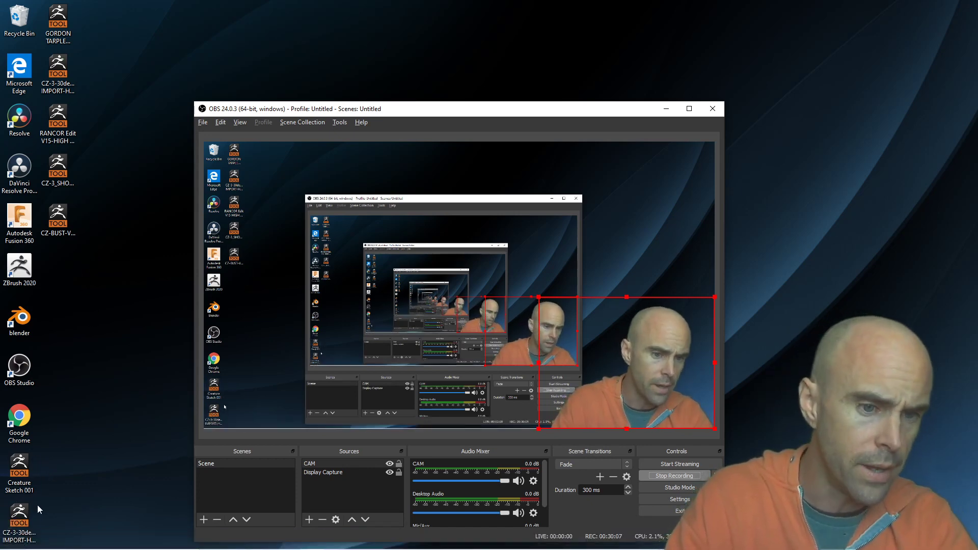
Restart ZBrush 2020, dismiss the home page and startup notice, and load Recovered_Tool.ZTL from the QuickSave files.
double_click(29, 275)
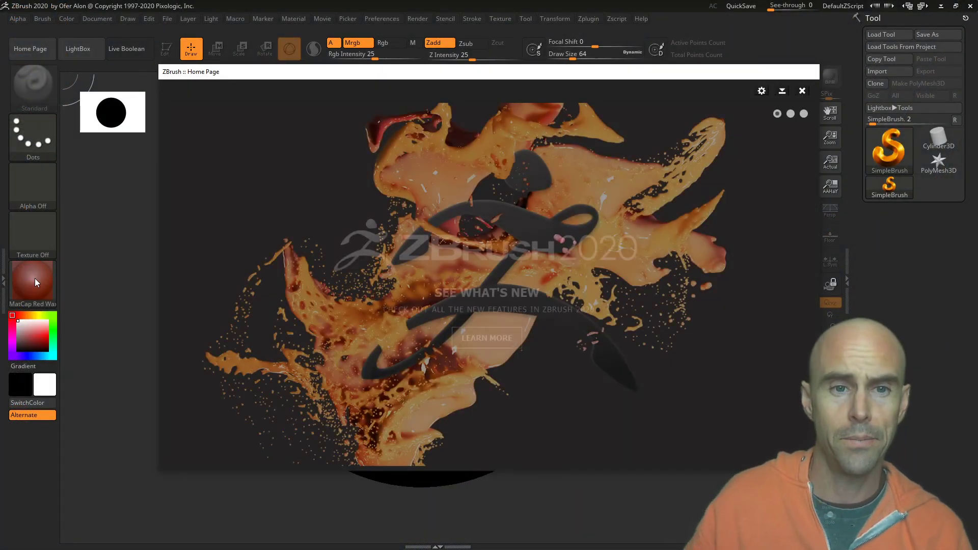
left_click(802, 91)
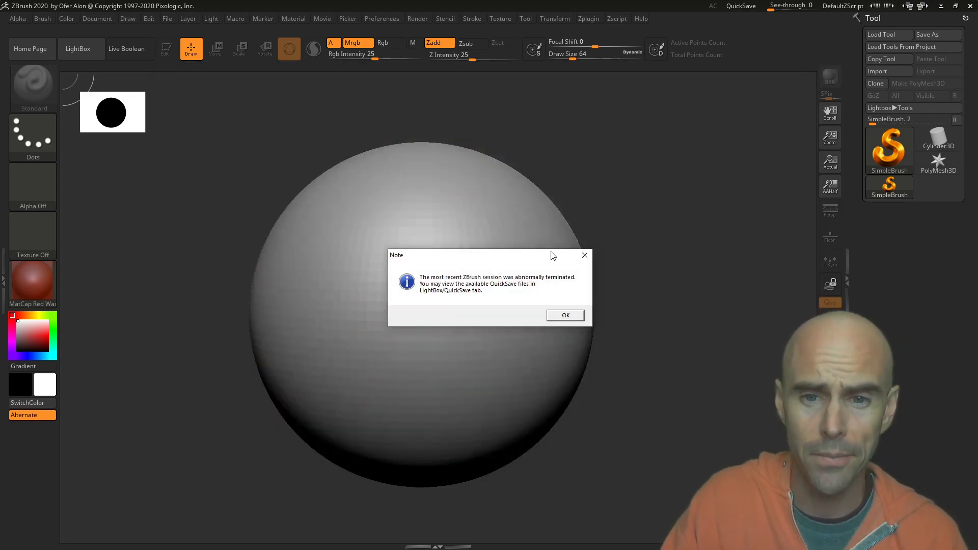
left_click(564, 315)
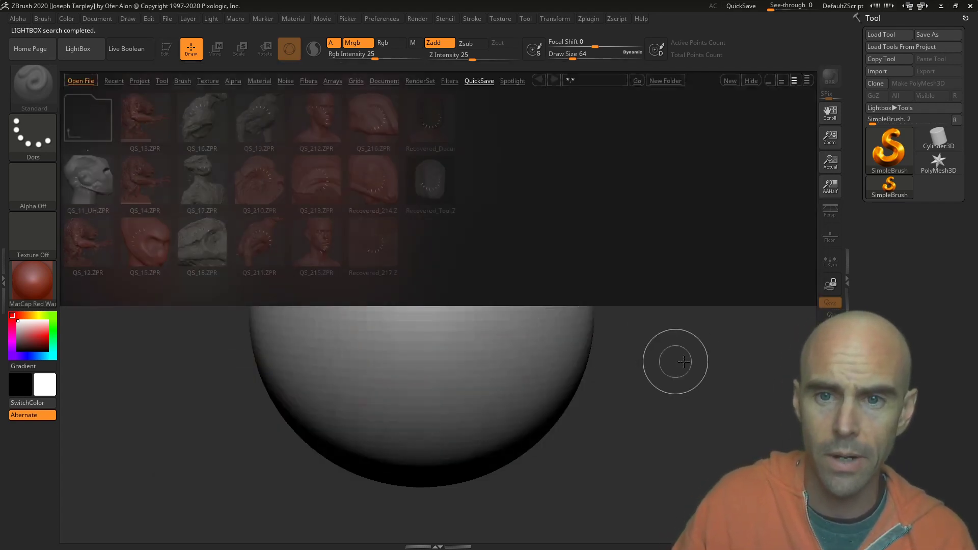
left_click(450, 171)
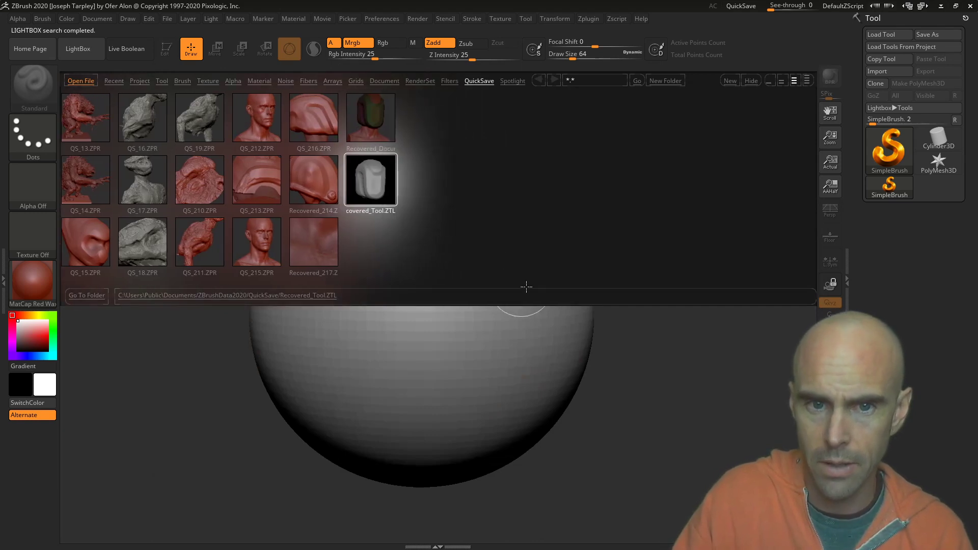
double_click(370, 193)
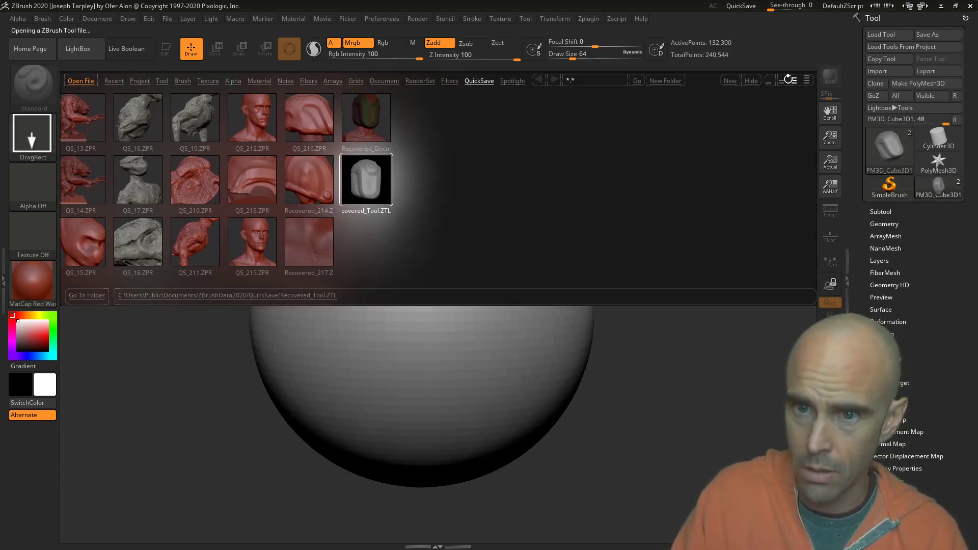
Close LightBox, clear the sphere from the canvas, and place the recovered helmet tool there in edit mode.
left_click(77, 48)
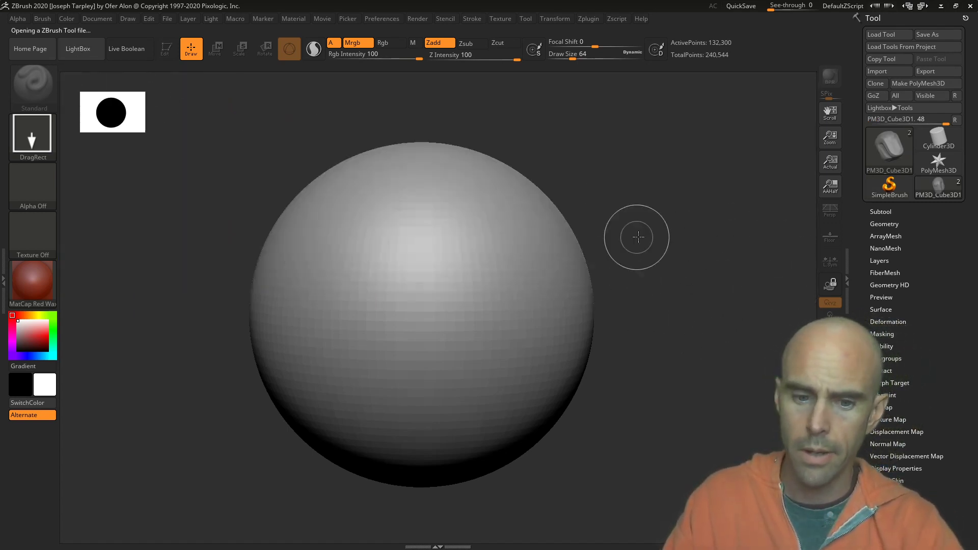
key("ctrl")
key("ctrl+n")
left_click_drag(454, 239, 456, 531)
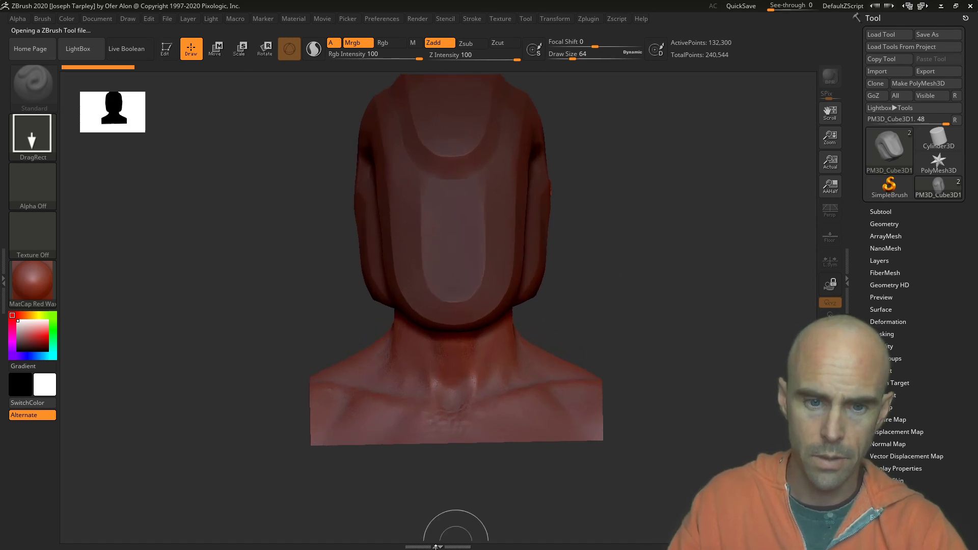
key("t")
Clear the recovered helmet's mask and set the draw size to 35.
left_click_drag(637, 229, 614, 341)
left_click(607, 321, "ctrl")
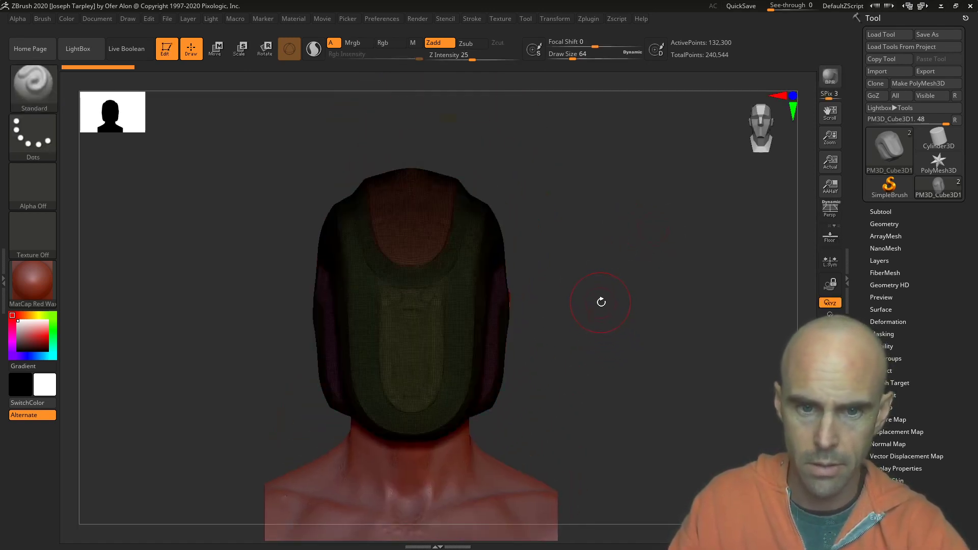
left_click(599, 304, "ctrl")
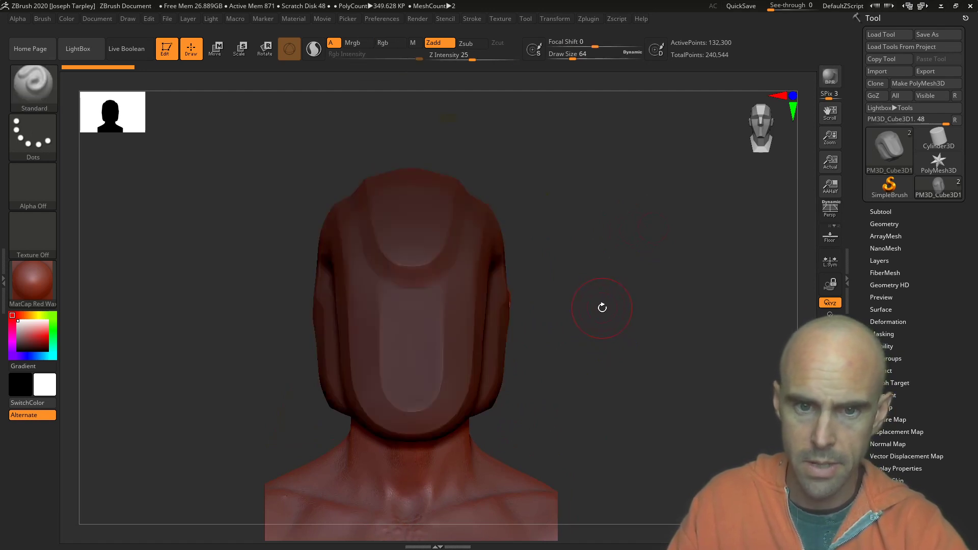
left_click_drag(599, 304, 619, 293)
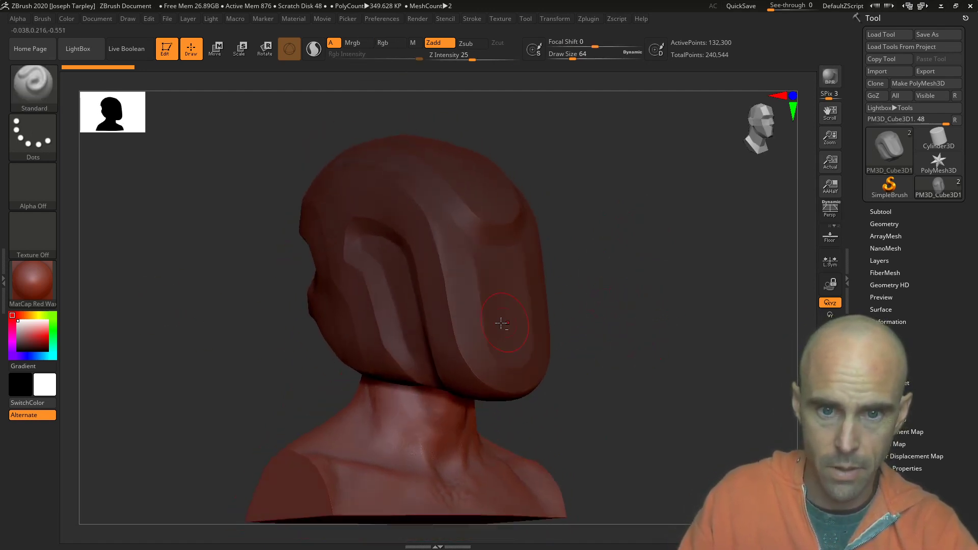
left_click_drag(570, 321, 804, 296)
left_click(903, 211)
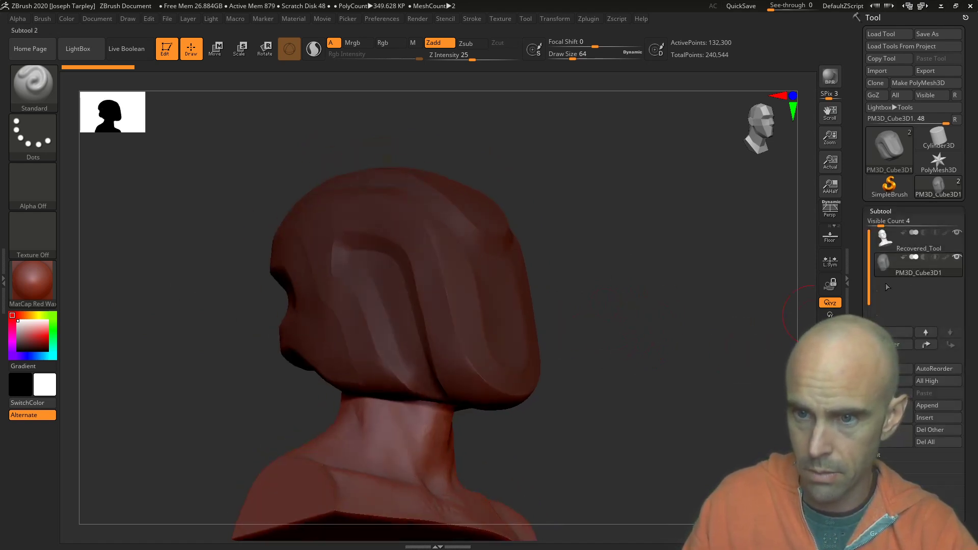
left_click_drag(718, 349, 660, 373)
key("space")
scroll(914, 255, "down", 5)
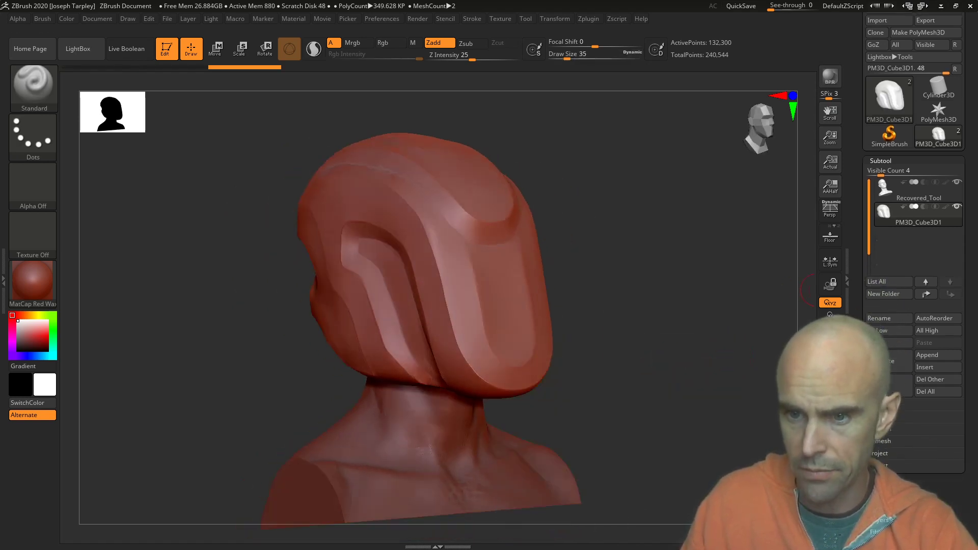
Expand the geometry settings and isolate the curved forehead strip polygroup of the helmet.
left_click(885, 412)
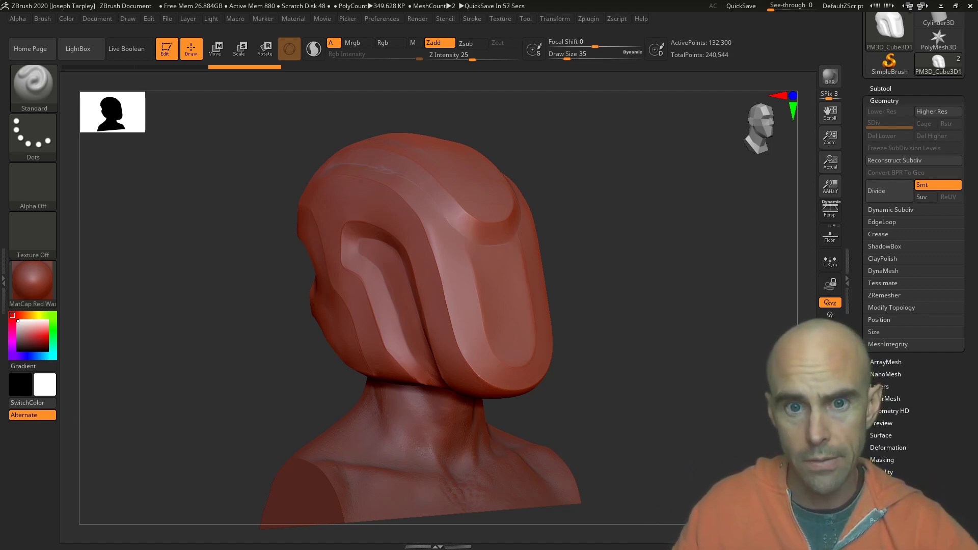
mouse_move(615, 335)
left_mouse_down()
mouse_move(678, 285)
mouse_move(653, 352)
mouse_move(661, 295)
mouse_move(622, 316)
mouse_move(615, 336)
mouse_move(591, 339)
mouse_move(695, 335)
mouse_move(629, 304)
left_mouse_up()
key("shift+f")
key("shift+f")
key("ctrl")
left_click(490, 265, "ctrl+shift")
left_click_drag(650, 258, 605, 264)
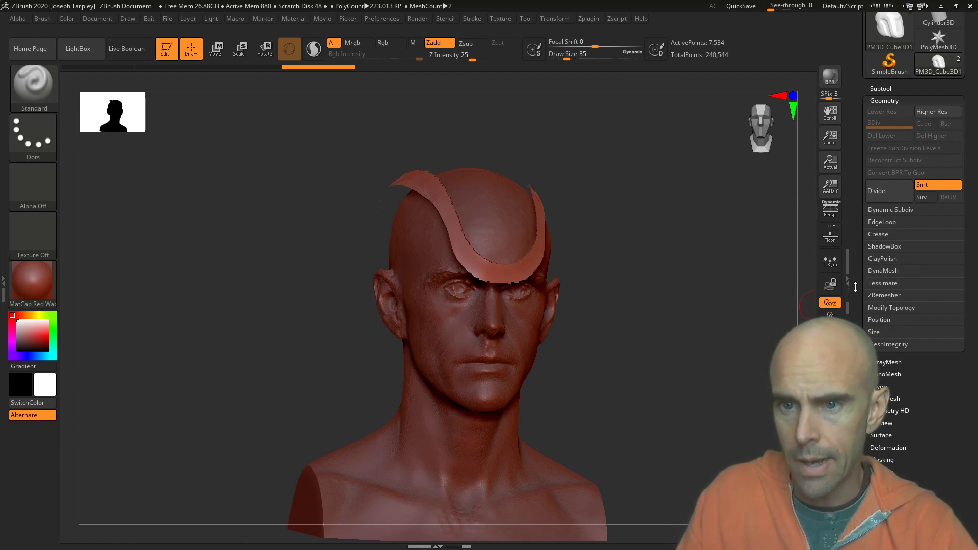
Polish the isolated forehead strip's border using GroupsLoops with 0 loops and GPolish 50.
scroll(899, 374, "down", 3)
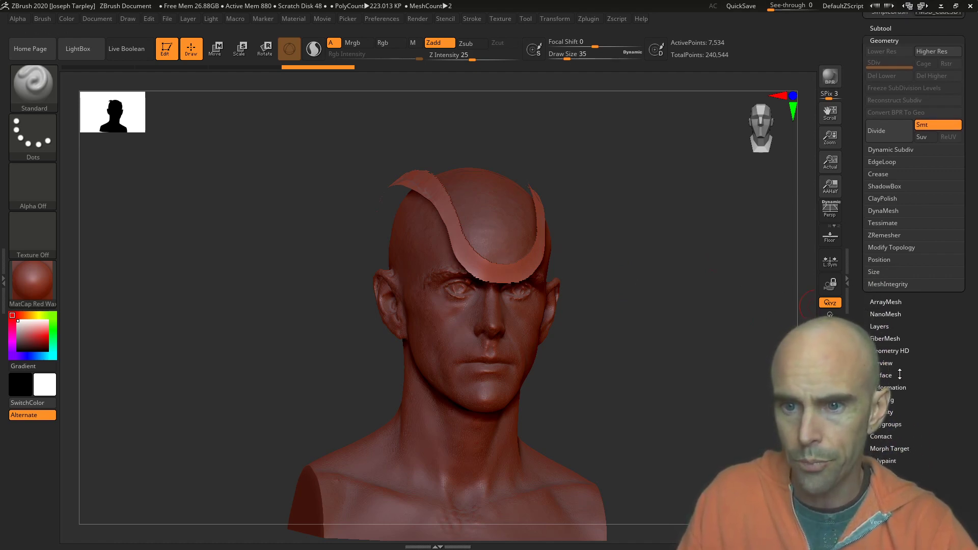
scroll(859, 314, "up", 9)
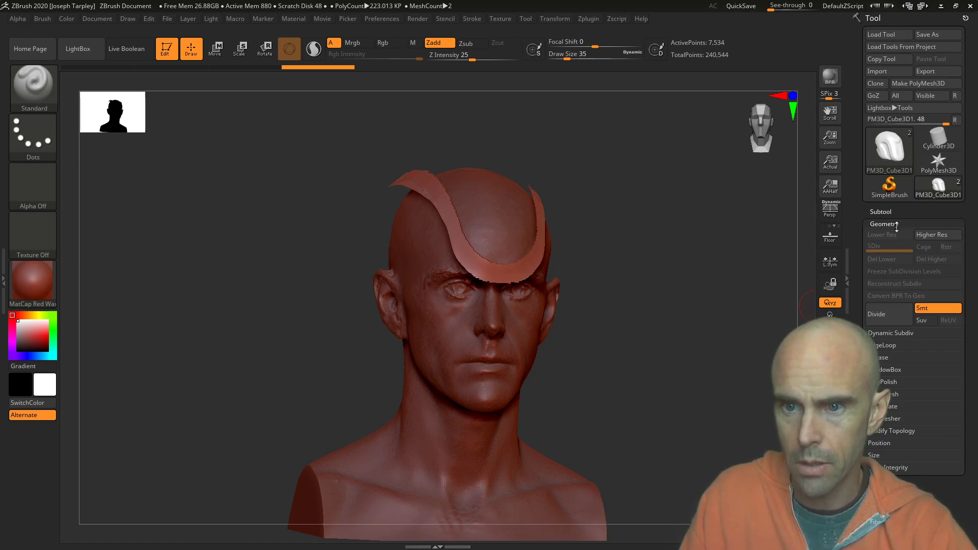
left_click(892, 346)
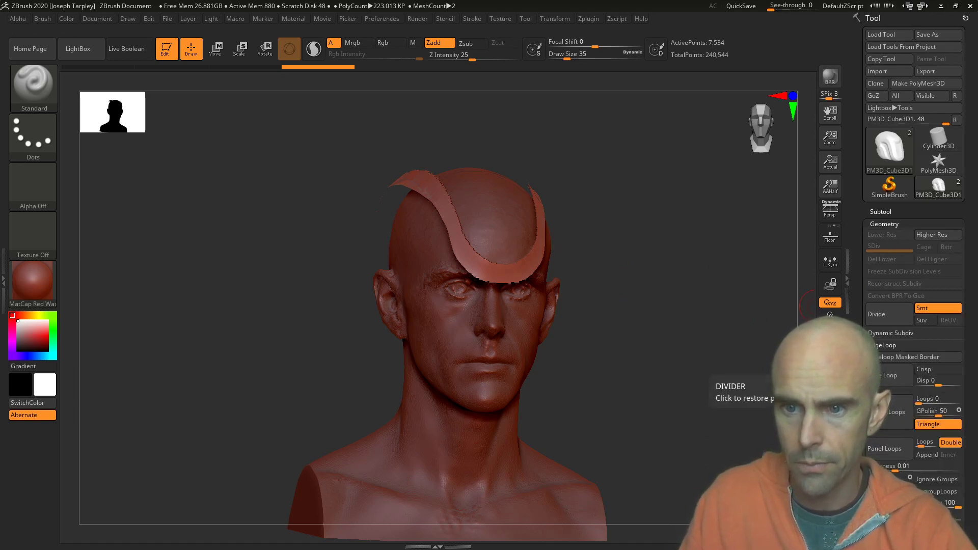
scroll(899, 372, "down", 2)
left_click(897, 367)
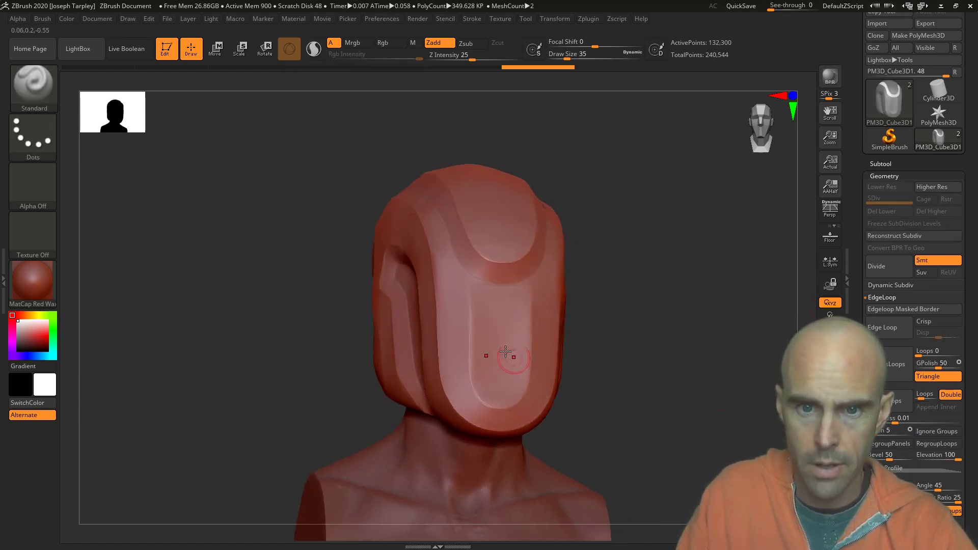
Polish the inner faceplate panel's border with GroupsLoops and show the whole helmet unmasked.
key("ctrl+z")
left_click(896, 363)
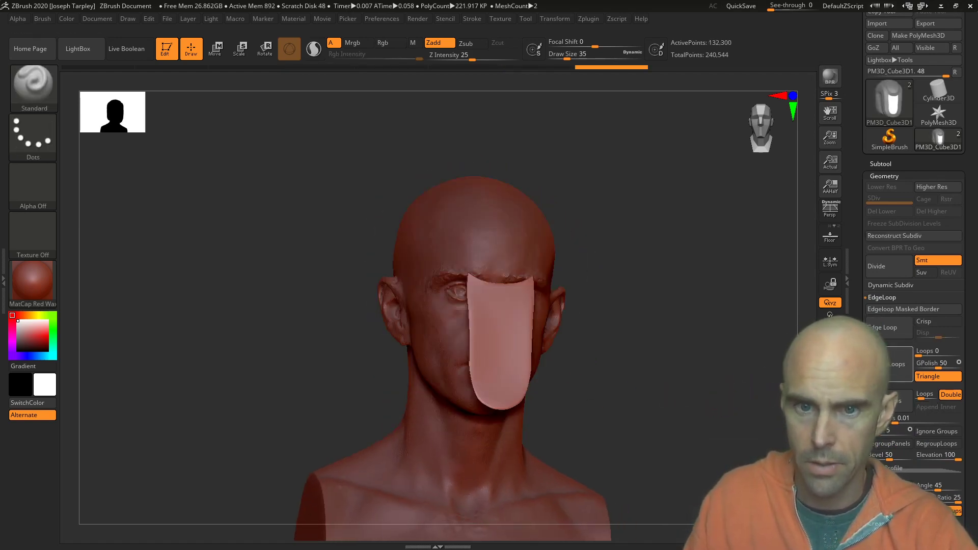
left_click(711, 406, "ctrl+shift")
left_click_drag(712, 406, 461, 313, "ctrl")
left_click_drag(640, 251, 644, 259)
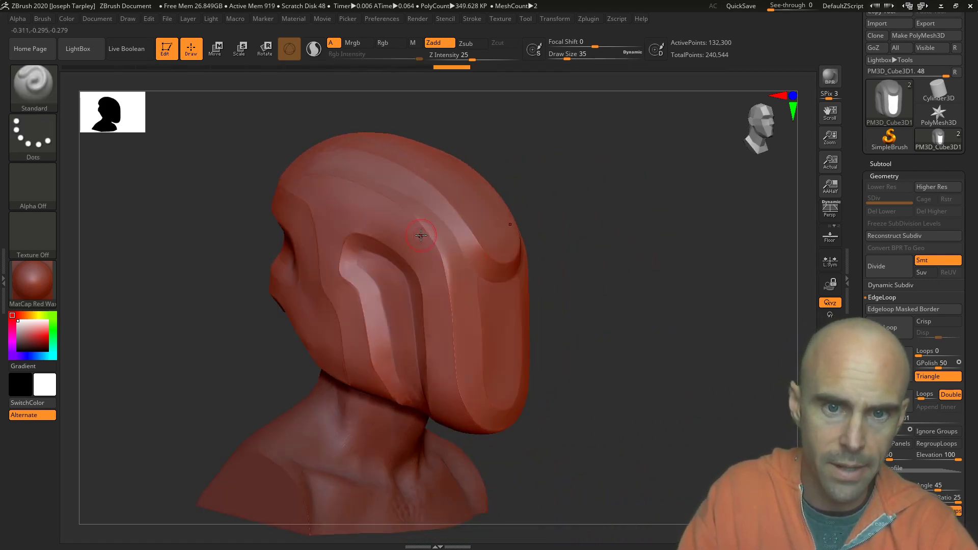
Isolate the strip running along the crown's side and polish its border again with GroupsLoops.
left_click_drag(574, 237, 580, 205)
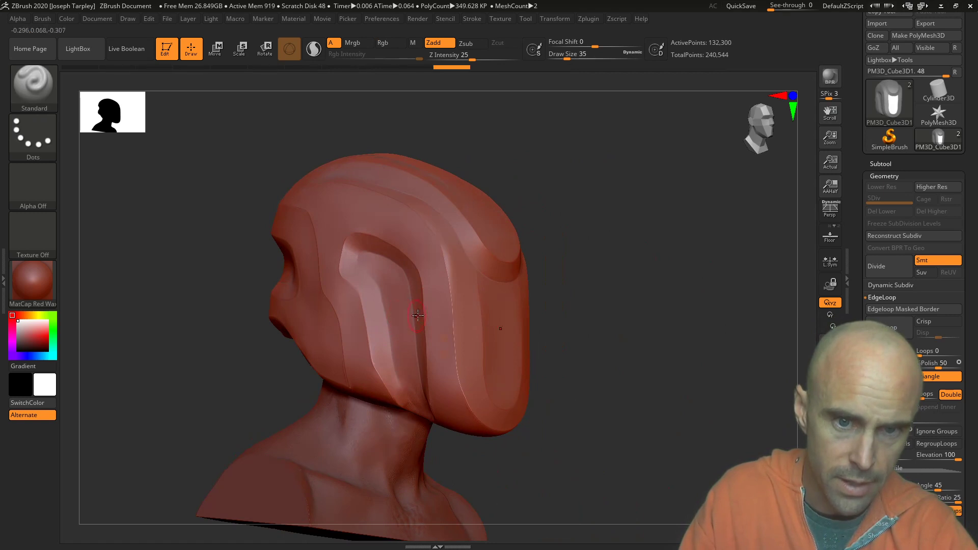
left_click_drag(600, 241, 397, 264)
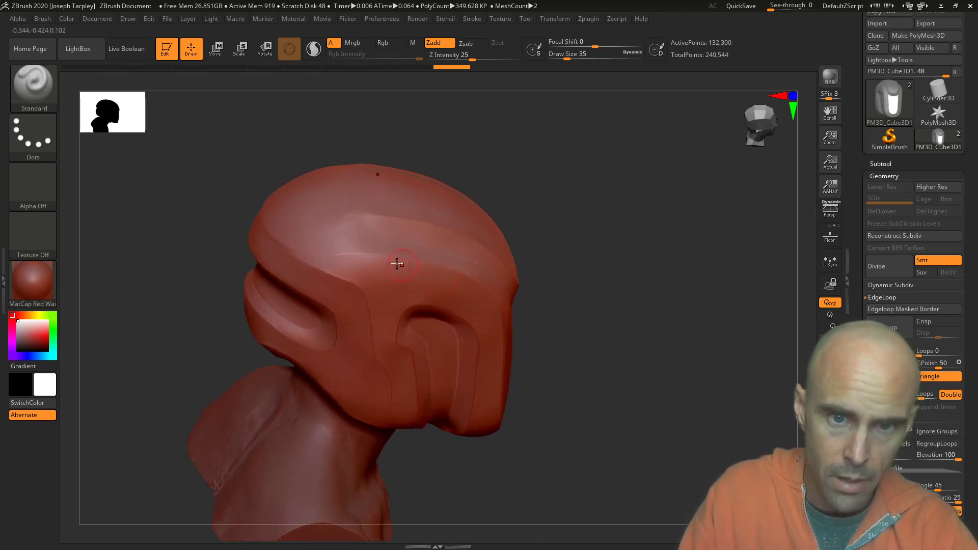
left_click(376, 238, "ctrl+shift")
left_click_drag(624, 218, 738, 267)
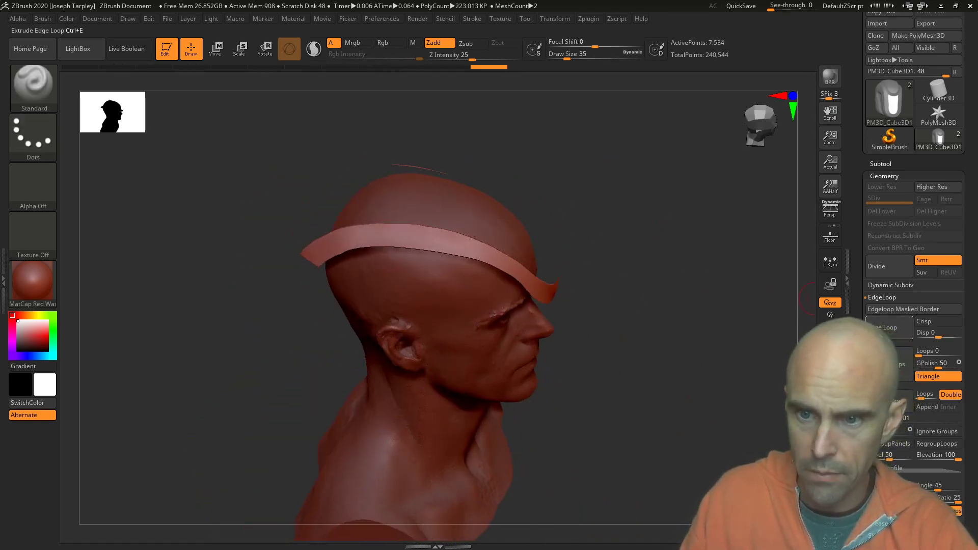
left_click(785, 334, "ctrl+shift")
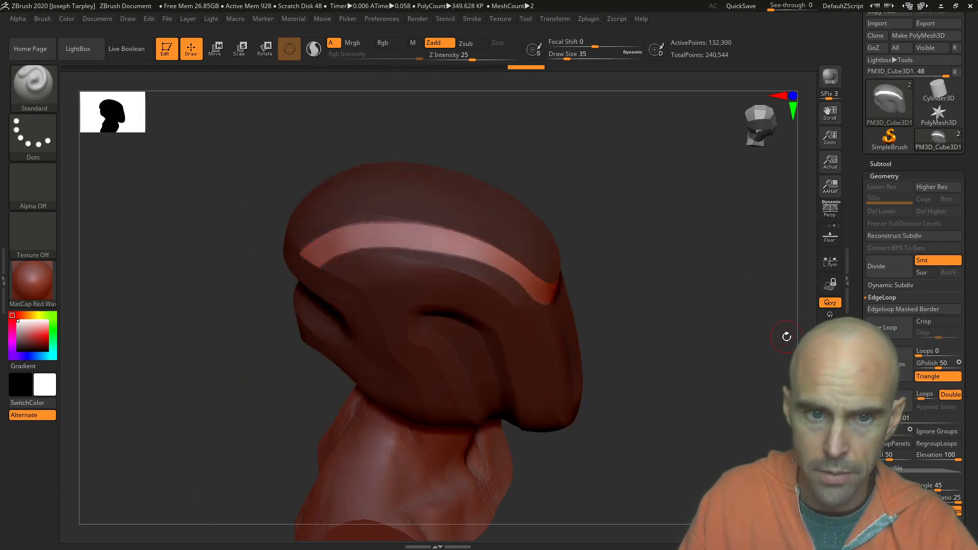
Isolate the helmet's large crown panel and polish its border with GroupsLoops.
left_click(354, 185, "ctrl+shift")
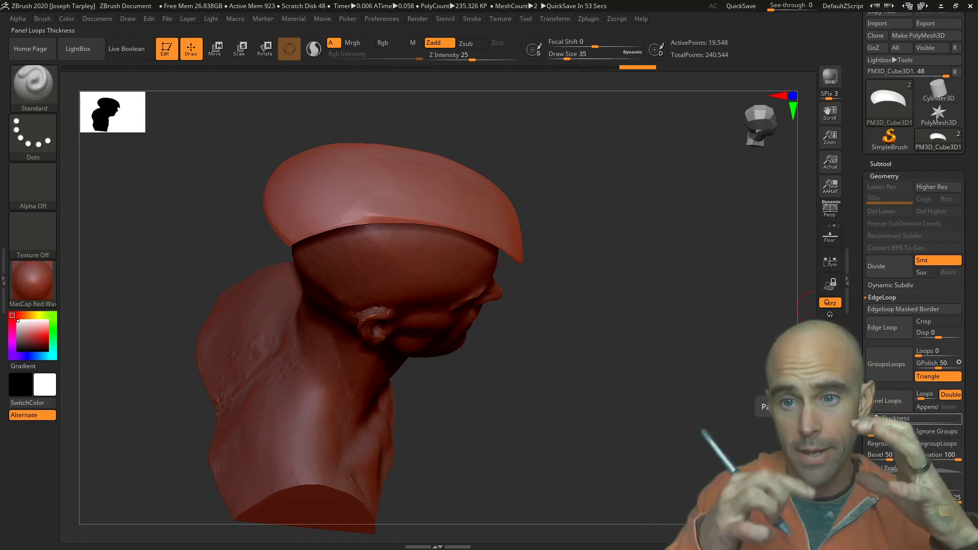
key("f")
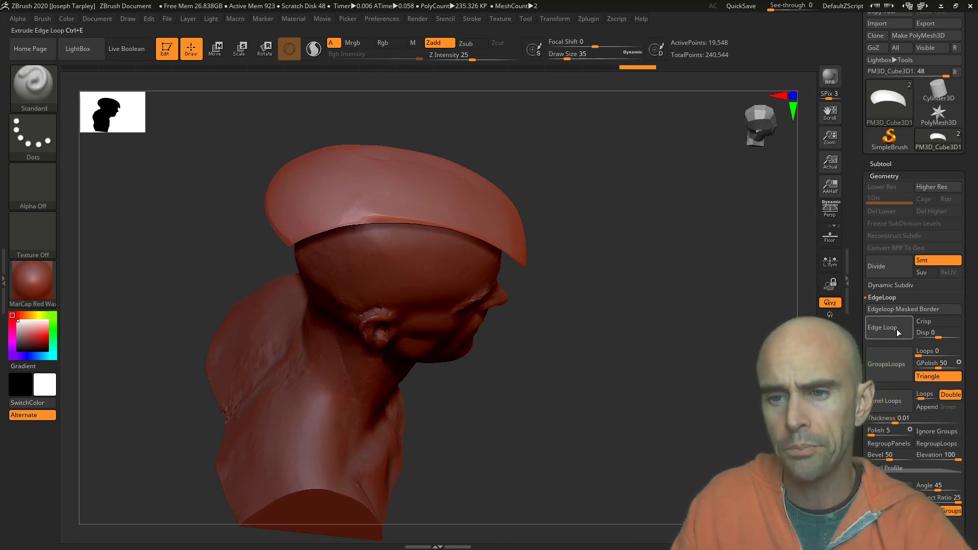
left_click(881, 329)
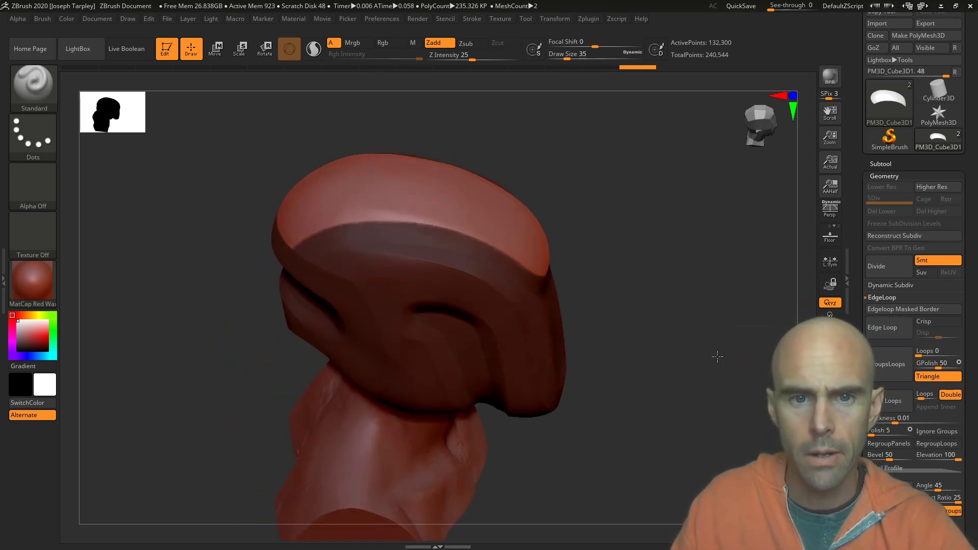
Isolate the panel at the lower back of the helmet and polish its border with GroupsLoops.
mouse_move(730, 355)
left_mouse_down()
mouse_move(757, 393)
mouse_move(714, 342)
mouse_move(727, 344)
mouse_move(687, 373)
mouse_move(740, 249)
mouse_move(647, 257)
mouse_move(649, 273)
mouse_move(618, 292)
mouse_move(574, 298)
mouse_move(592, 338)
mouse_move(586, 286)
mouse_move(570, 275)
mouse_move(607, 242)
left_mouse_up()
left_click(507, 235, "ctrl+shift")
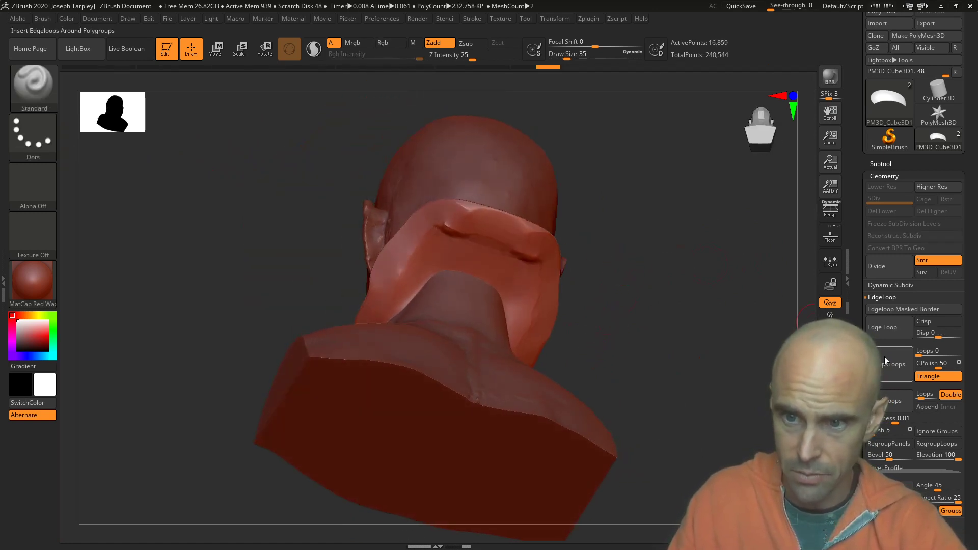
left_click(887, 368)
Clear the helmet's mask and switch the material to GrayHorizon for checking the surface reflections.
left_click_drag(733, 352, 701, 349, "ctrl")
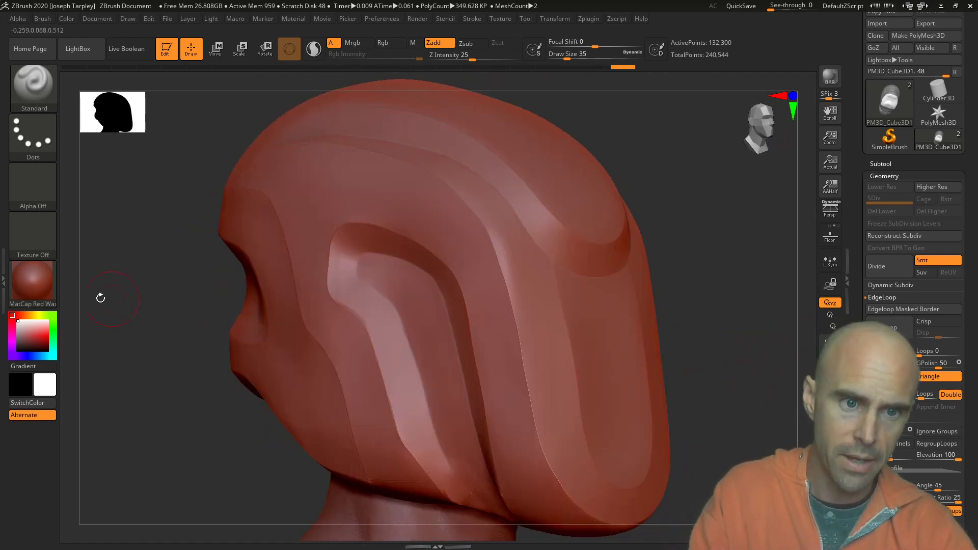
left_click(36, 284)
left_click(143, 424)
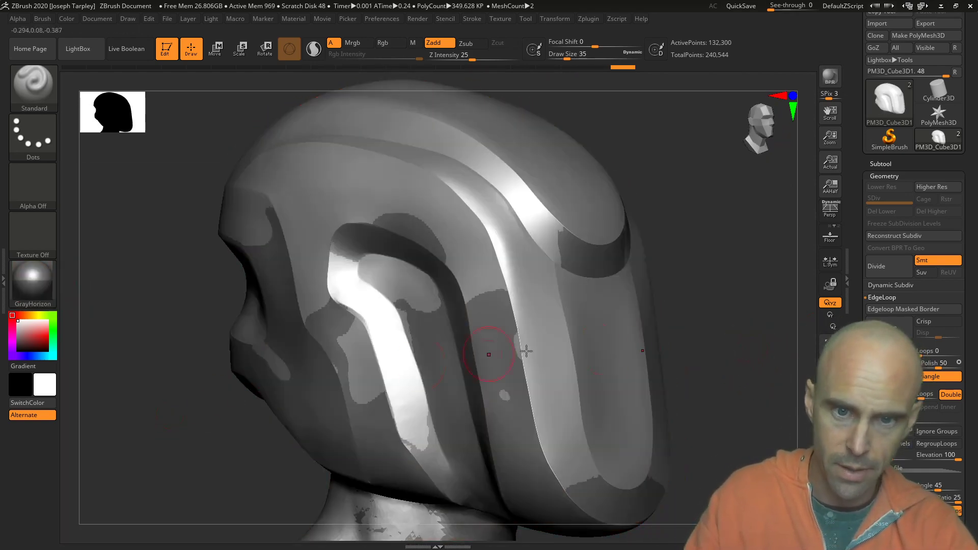
Preview the helmet with the Chrome2 material and the ReflectYellow material, viewing it from both sides.
left_click_drag(716, 350, 683, 326)
left_click(33, 283)
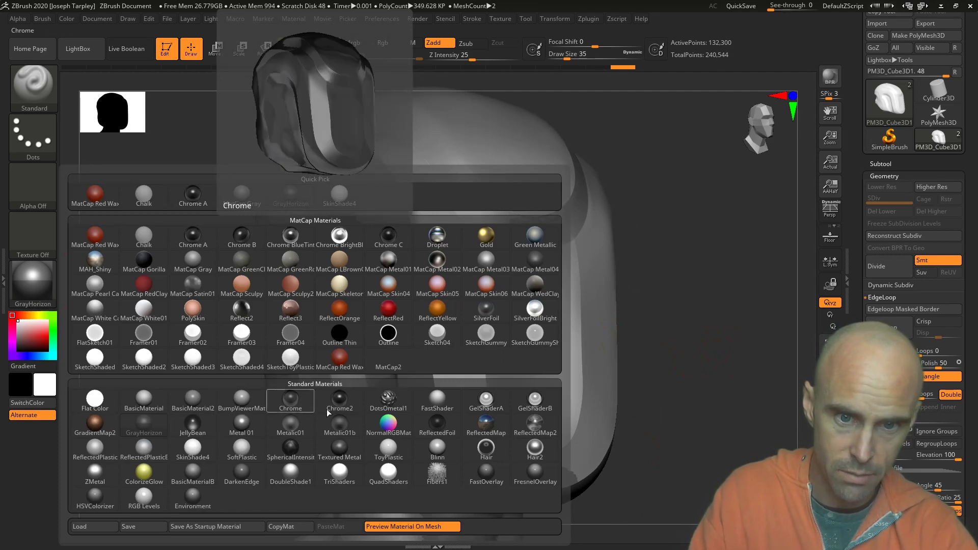
left_click(349, 405)
left_click_drag(693, 343, 688, 177, "alt")
left_click_drag(713, 285, 627, 322)
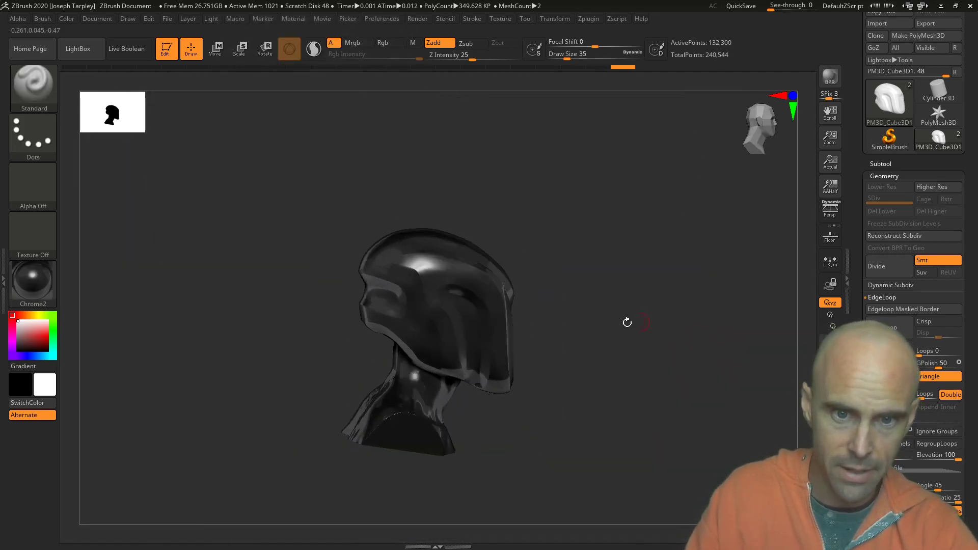
left_click(33, 283)
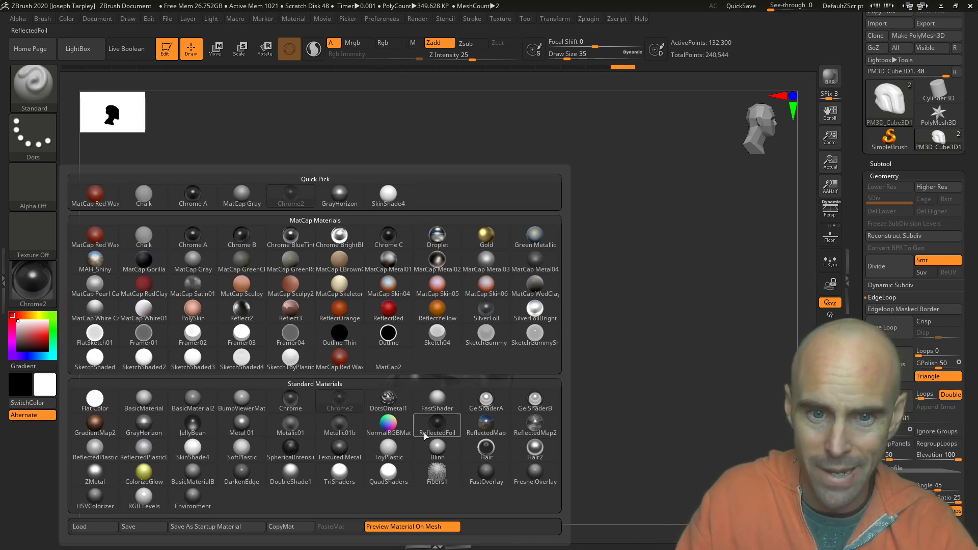
left_click(439, 308)
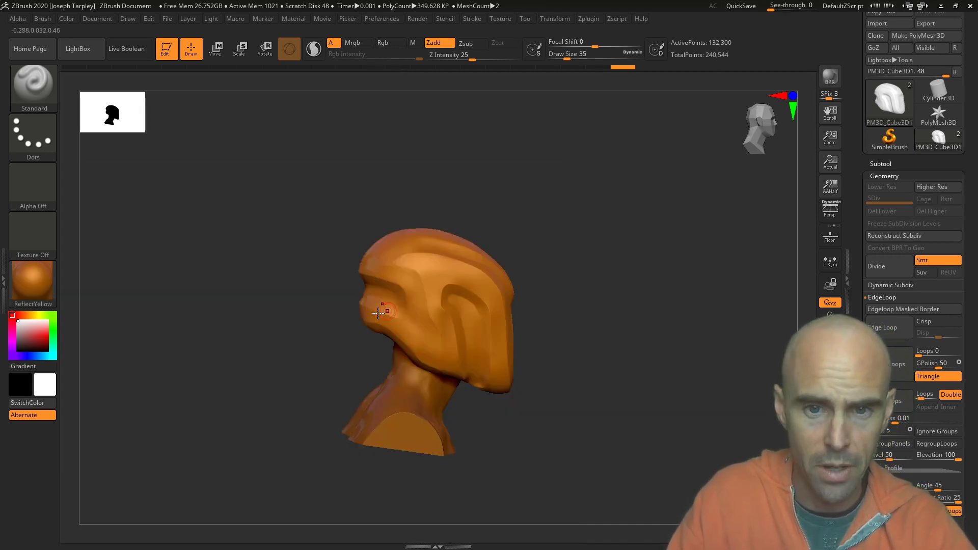
left_click_drag(331, 293, 185, 278)
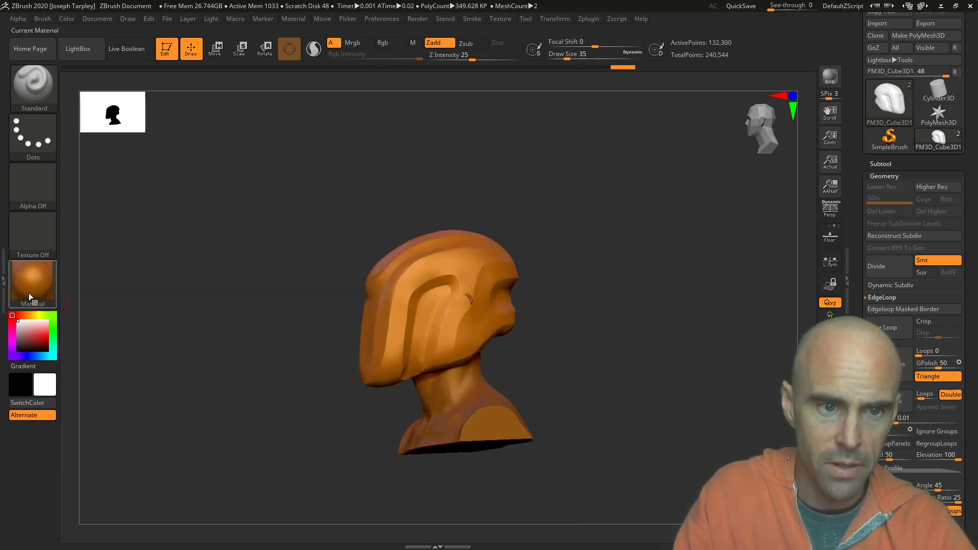
Try the MatCap Sculpy and MatCap RedClay materials on the helmet.
left_click(32, 283)
left_click(248, 289)
left_click_drag(251, 284, 72, 288)
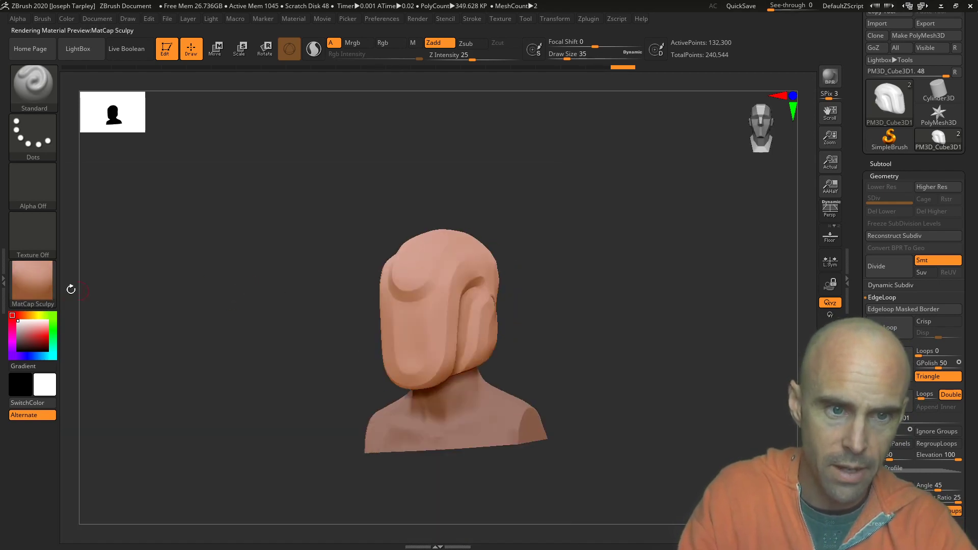
left_click(33, 283)
left_click(145, 294)
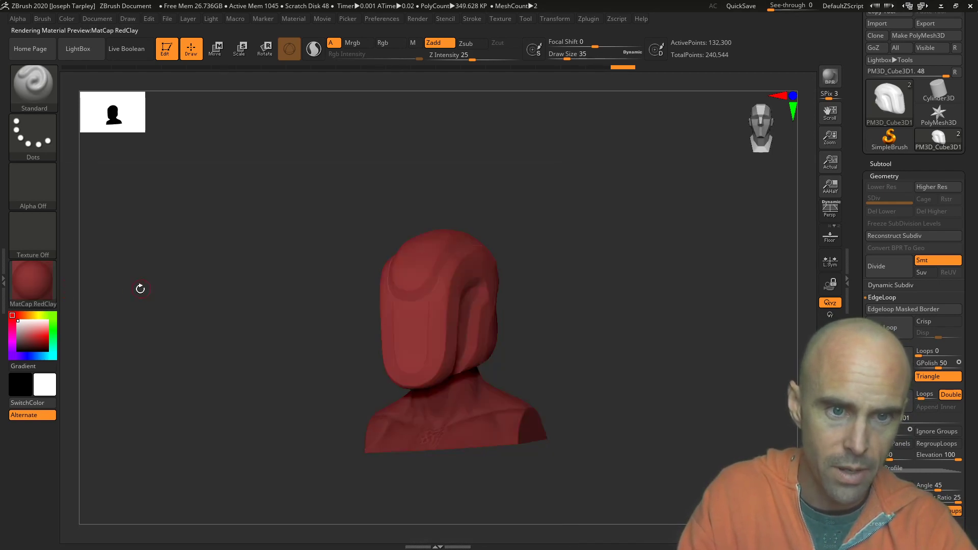
Apply the MAH_Shiny material to the helmet and view it straight from behind.
left_click(33, 283)
left_click(103, 269)
left_click_drag(225, 244, 684, 450)
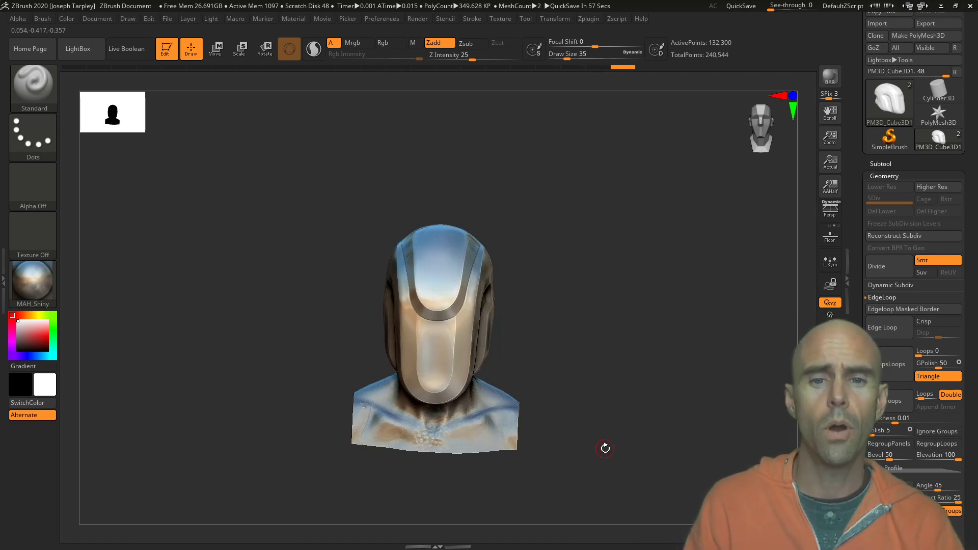
Turn on perspective view and inspect the finished helmet from the side.
key("p")
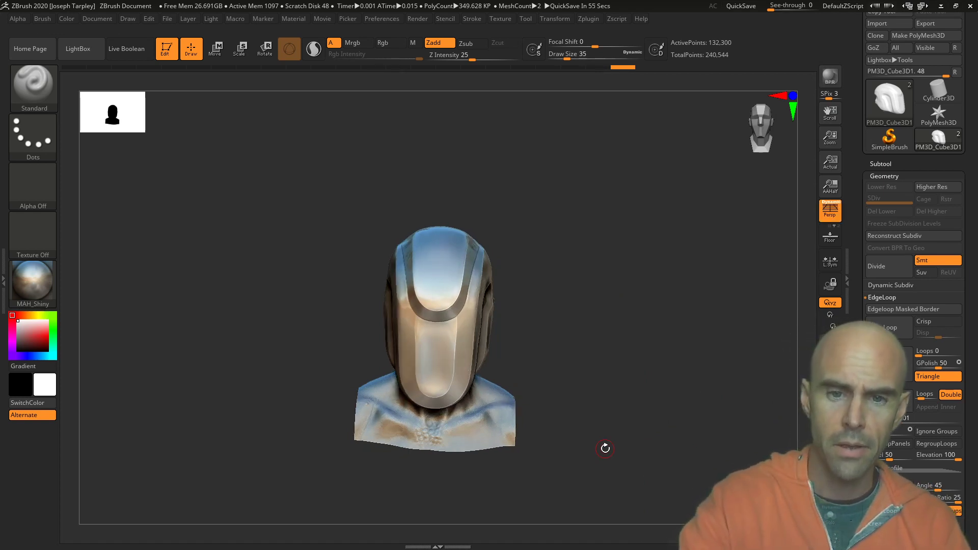
left_click_drag(631, 304, 535, 311)
left_click_drag(617, 355, 535, 338)
mouse_move(613, 340)
left_mouse_down()
mouse_move(601, 327)
mouse_move(631, 362)
mouse_move(628, 404)
mouse_move(620, 390)
mouse_move(635, 327)
mouse_move(641, 341)
mouse_move(622, 339)
left_mouse_up()
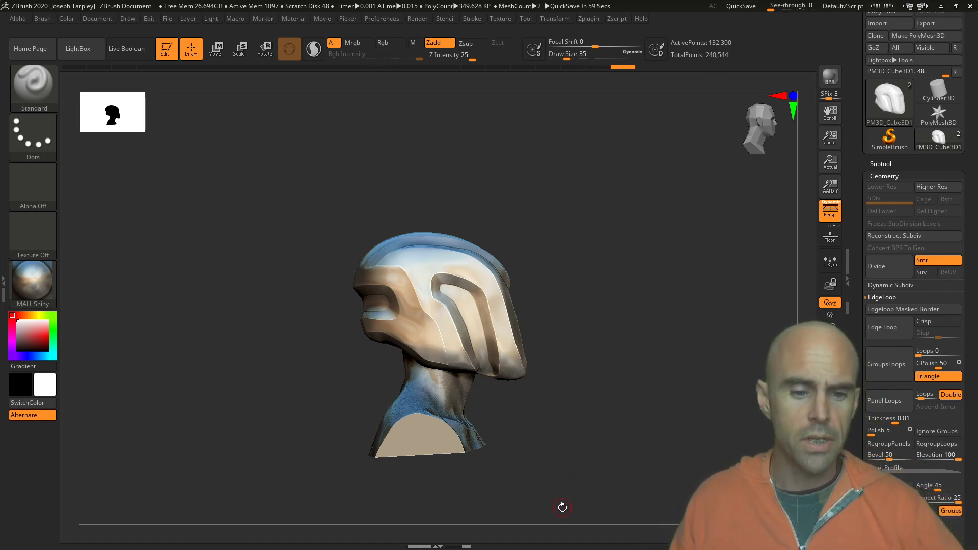
key("alt+Tab")
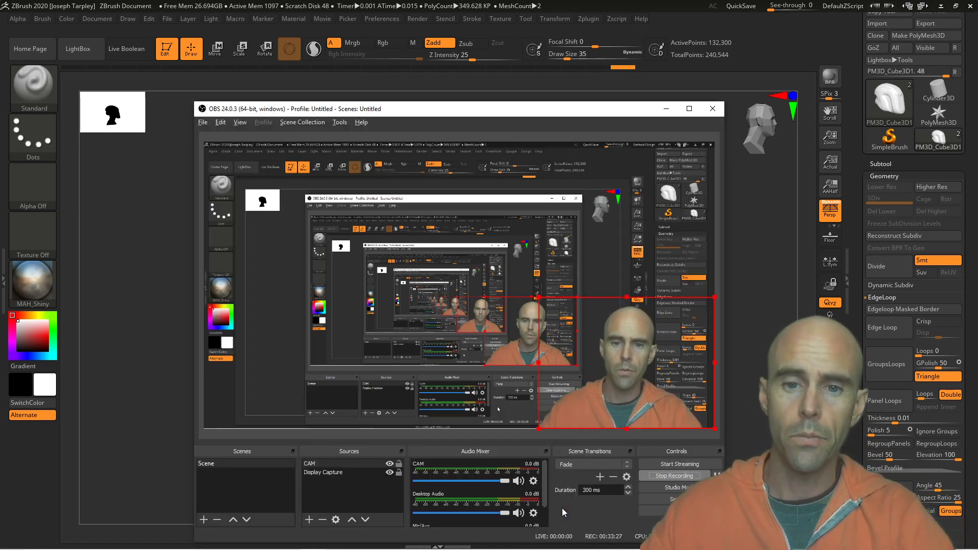